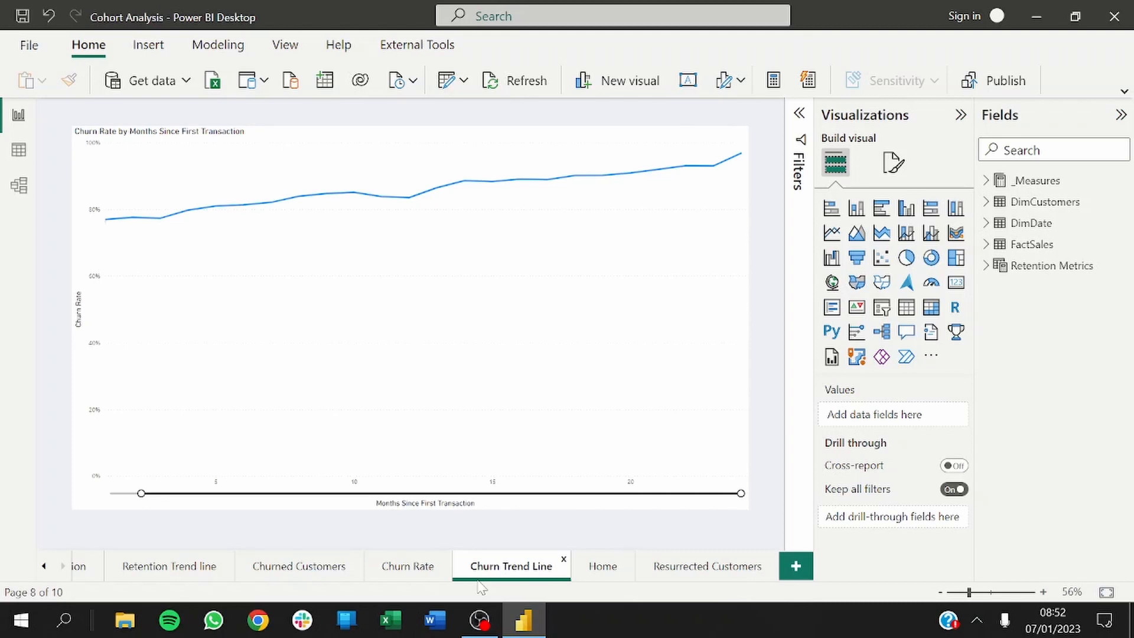
# Step: Open the Home report page and inspect the Resurrected Customers by Start of Month chart
pyautogui.click(603, 567)
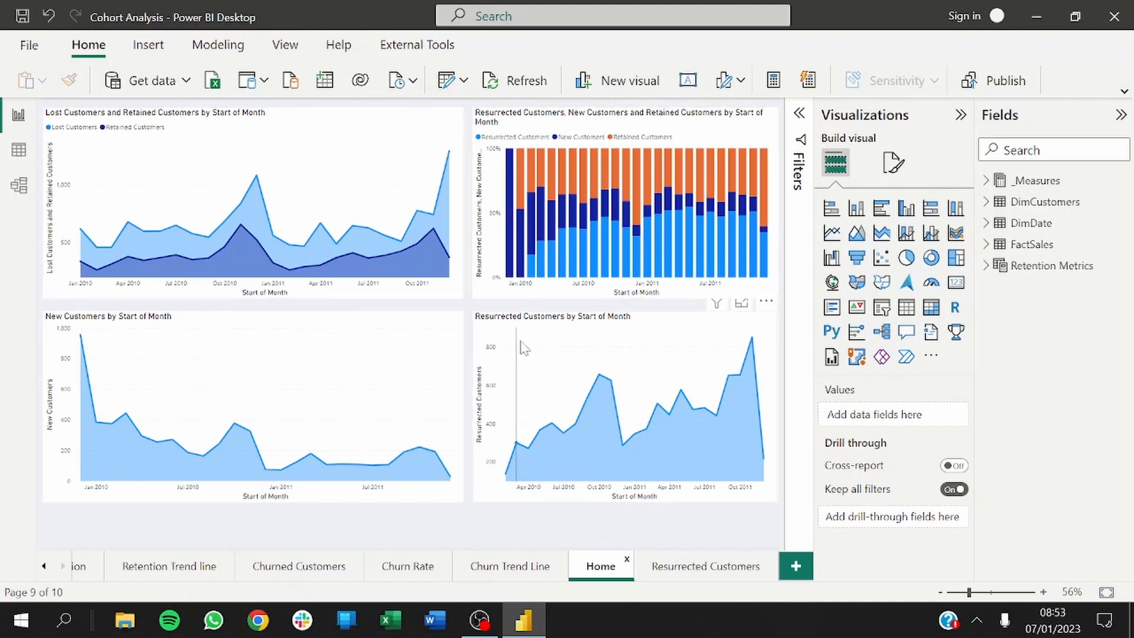
pyautogui.moveTo(577, 348)
pyautogui.mouseDown()
pyautogui.moveTo(557, 353)
pyautogui.moveTo(576, 353)
pyautogui.mouseUp()
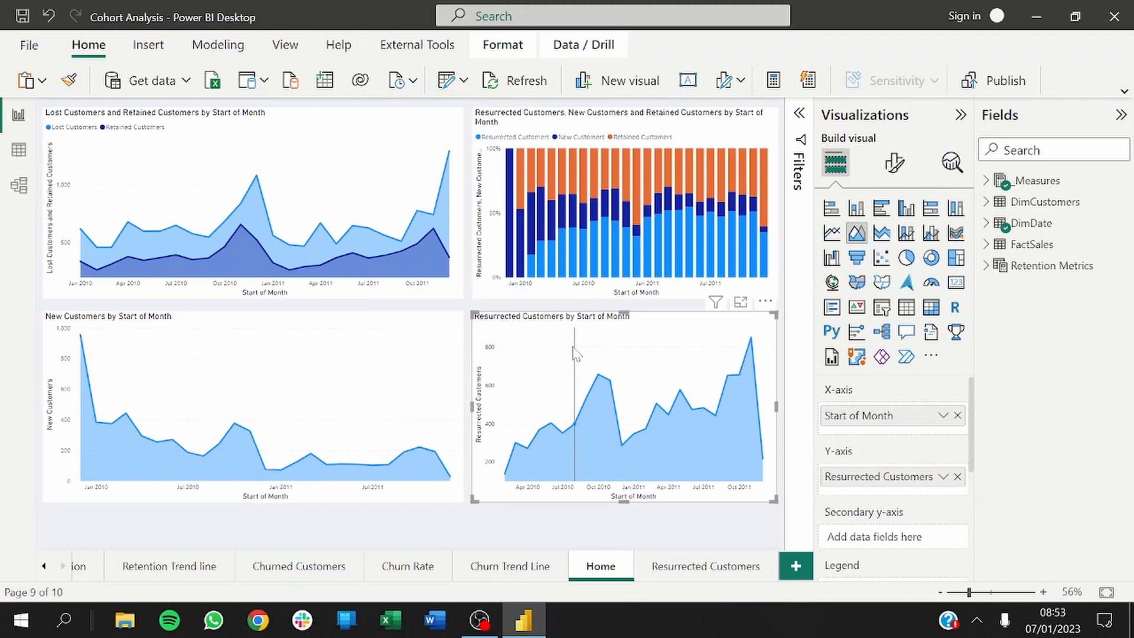
pyautogui.click(555, 306)
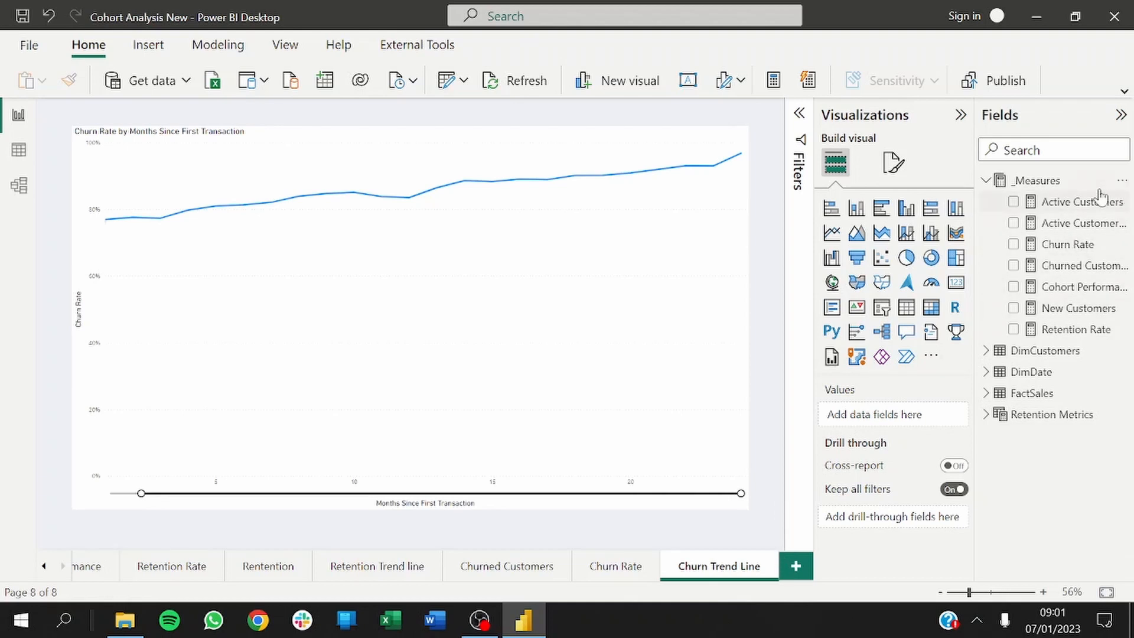
# Step: Create a new measure named Lost Customers in the _Measures table
pyautogui.click(1122, 181)
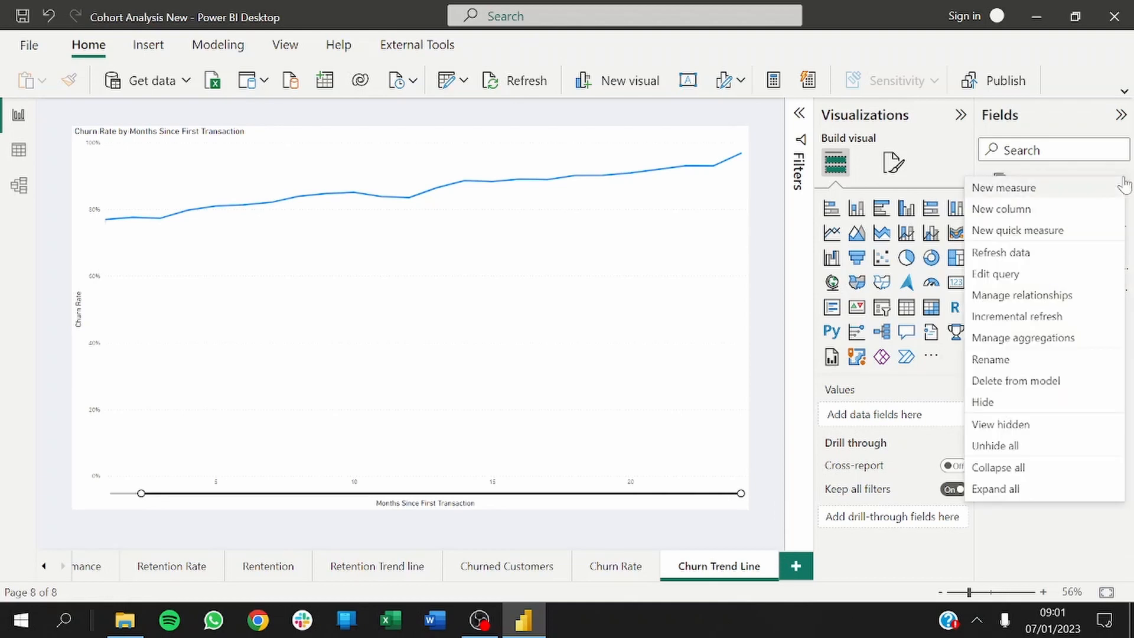
pyautogui.click(1068, 187)
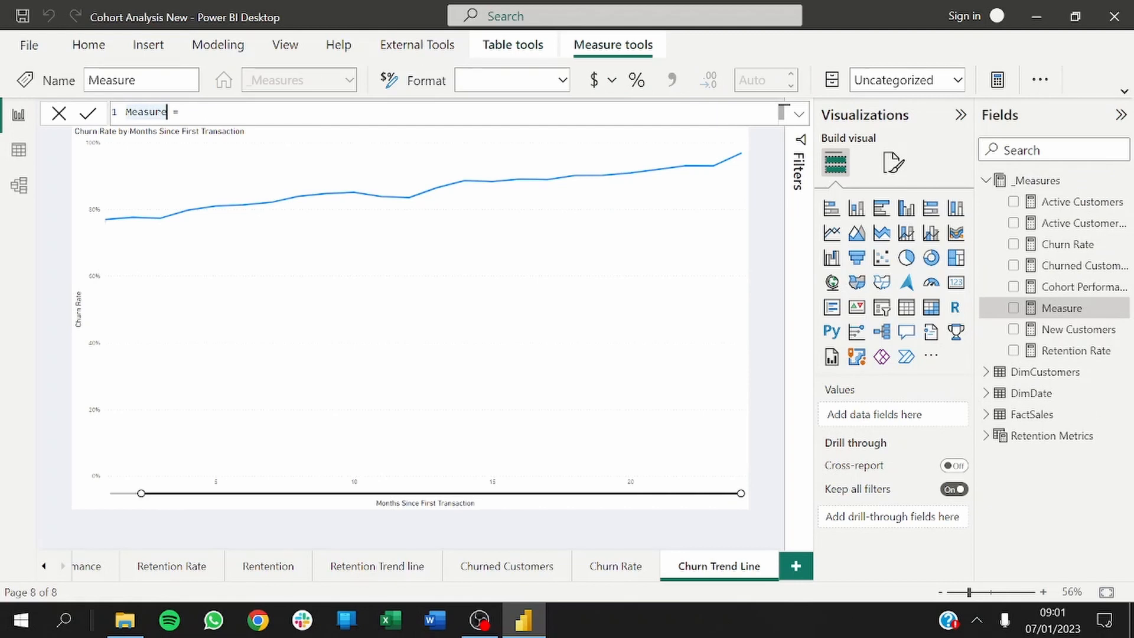
pyautogui.press('BackSpace')
pyautogui.press('BackSpace')
pyautogui.press('BackSpace')
pyautogui.press('BackSpace')
pyautogui.press('BackSpace')
pyautogui.press('BackSpace')
pyautogui.press('BackSpace')
pyautogui.write('Lost C')
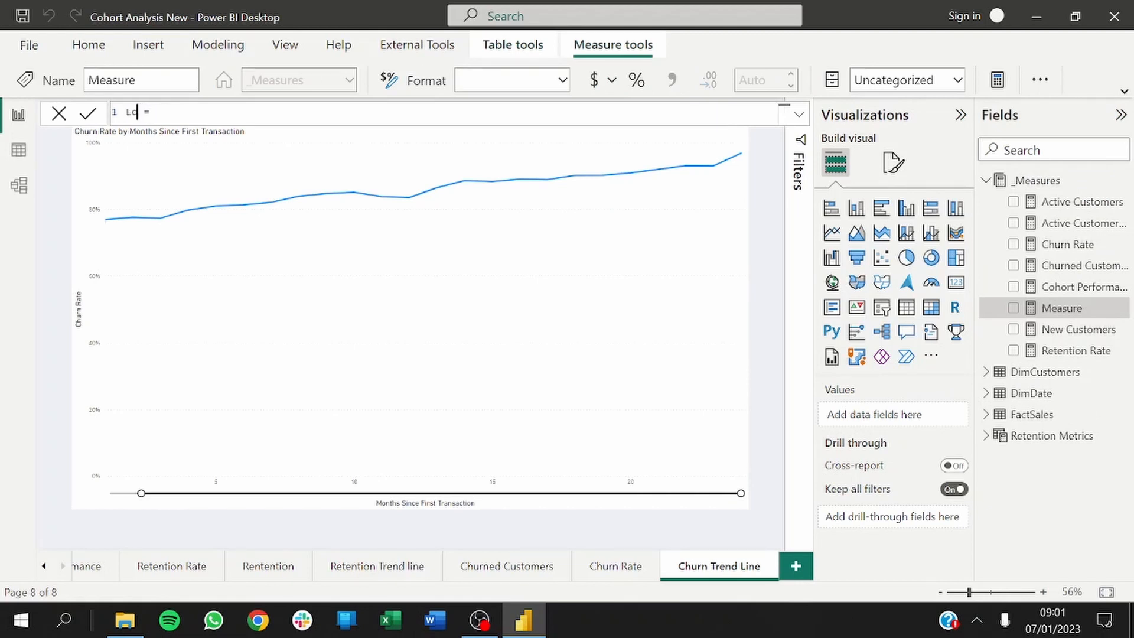
pyautogui.write('ustomers')
pyautogui.click(225, 112)
# Step: Declare a variable named _CustomersThisMonth in the Lost Customers formula, separated from the measure name by a blank line
pyautogui.hotkey('shift', 'Return')
pyautogui.hotkey('shift', 'Return')
pyautogui.hotkey('shift', 'Return')
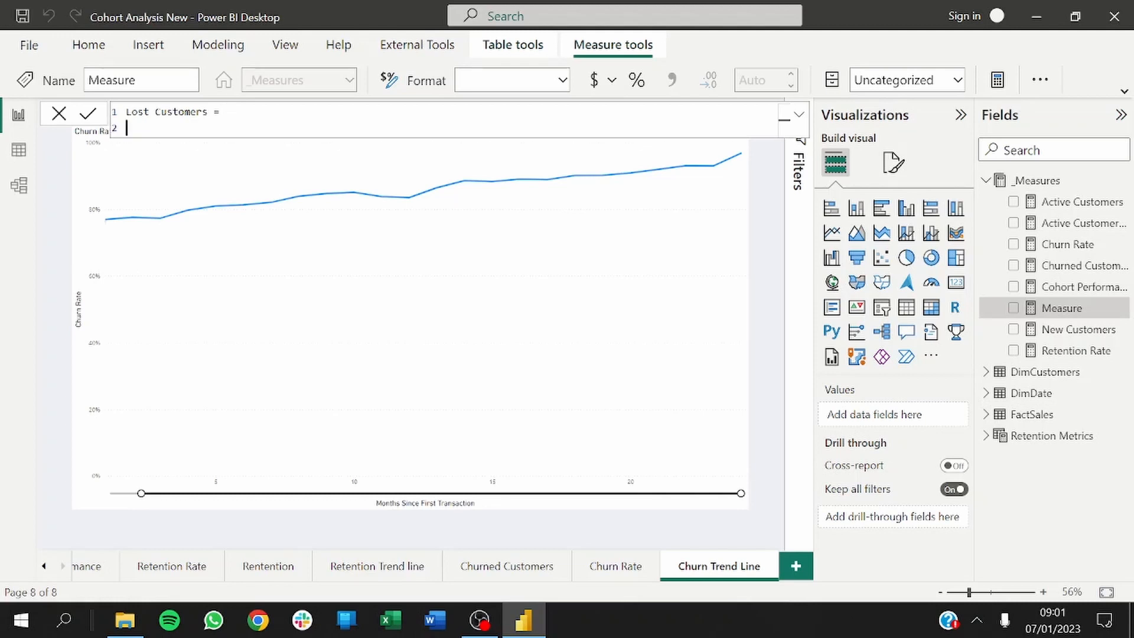
pyautogui.press('BackSpace')
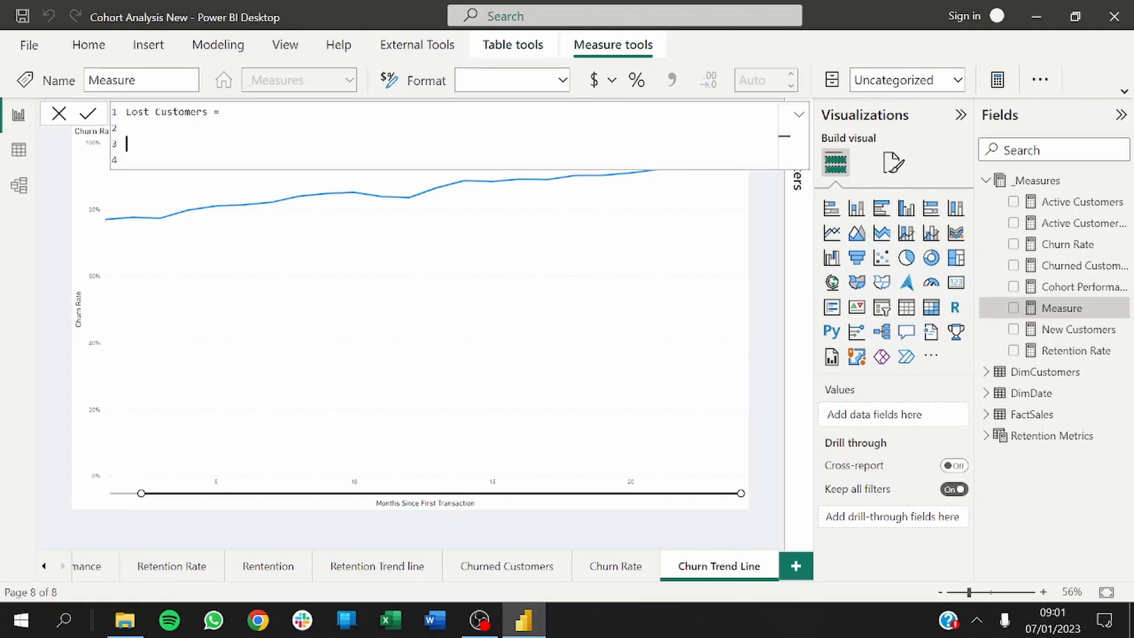
pyautogui.write('VA')
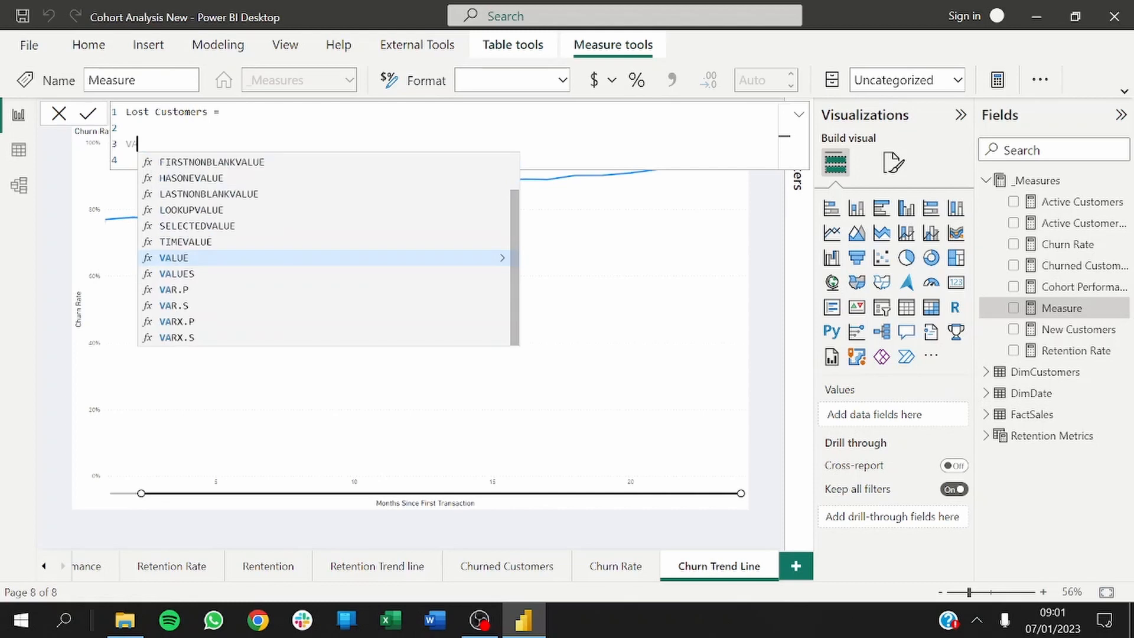
pyautogui.write('R _')
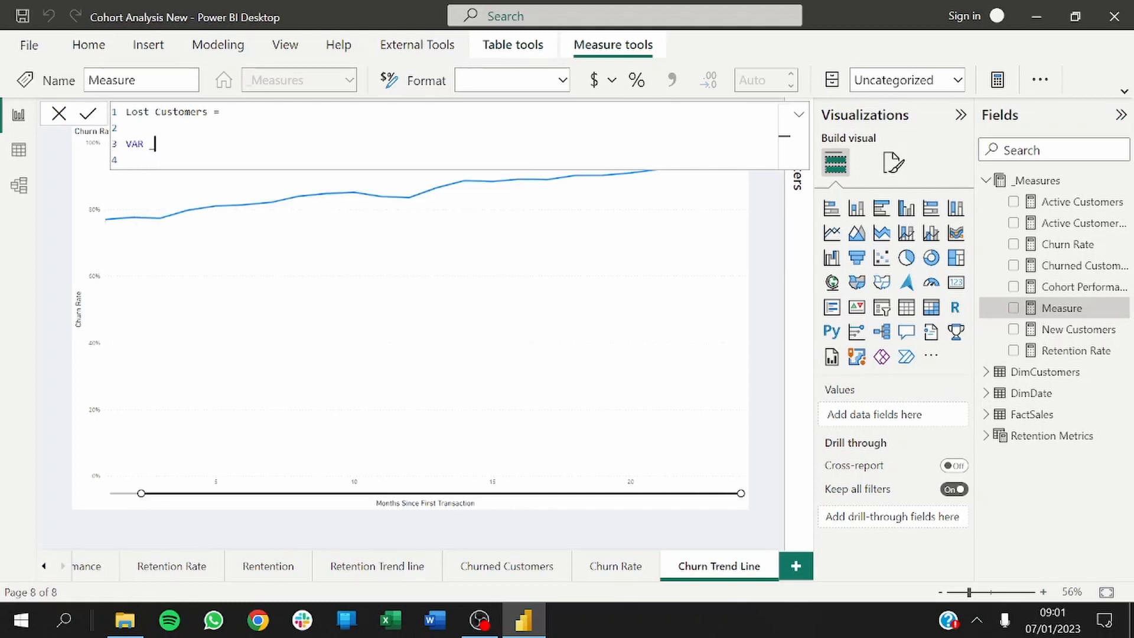
pyautogui.write('CustomersThisMonth')
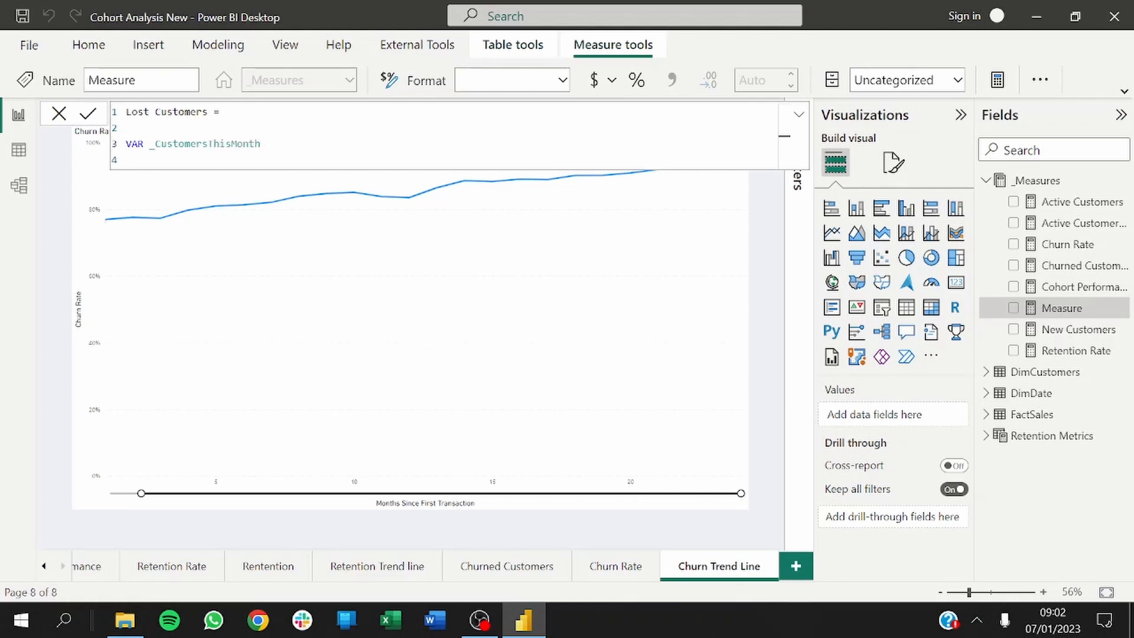
pyautogui.write(' =')
pyautogui.hotkey('shift', 'Return')
pyautogui.press('Tab')
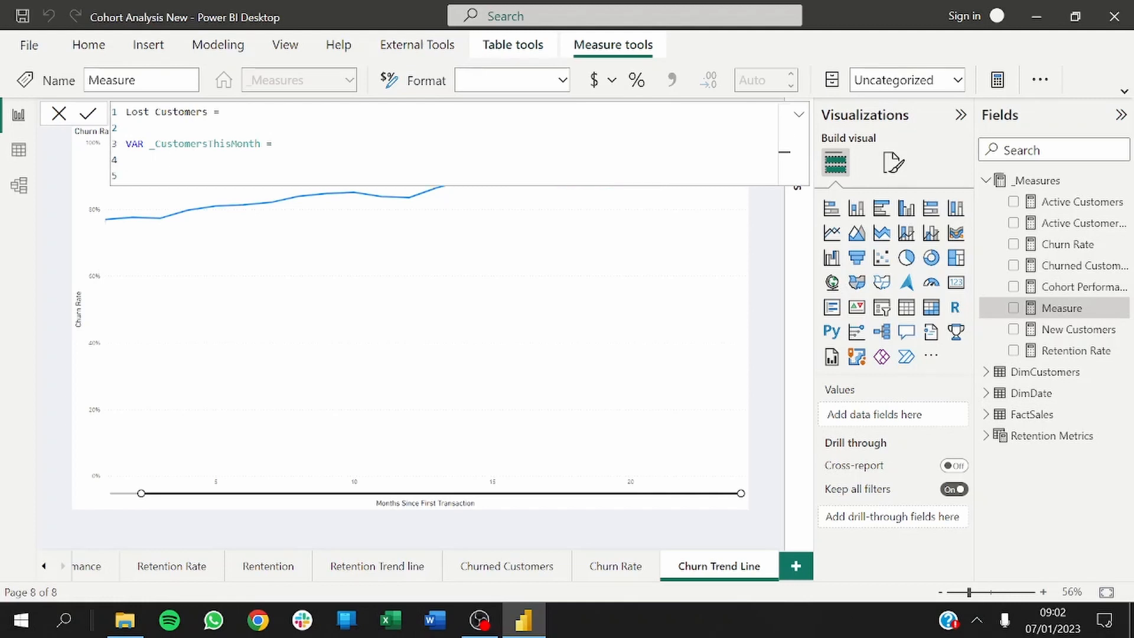
# Step: Define _CustomersThisMonth as VALUES(FactSales[Customer ID])
pyautogui.write('VAlues')
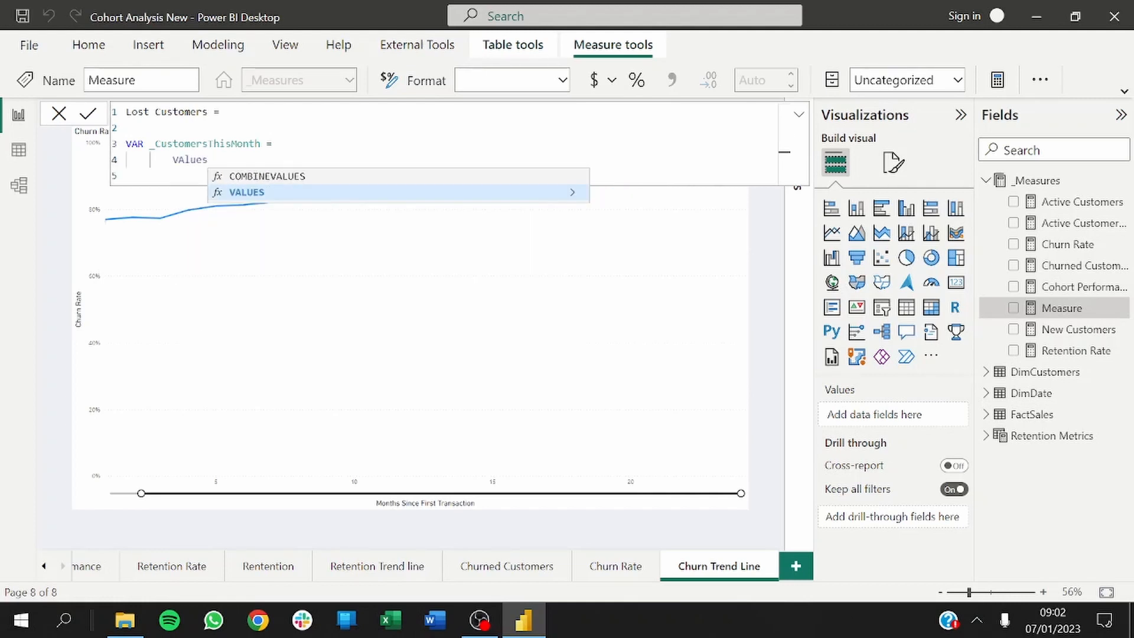
pyautogui.press('Tab')
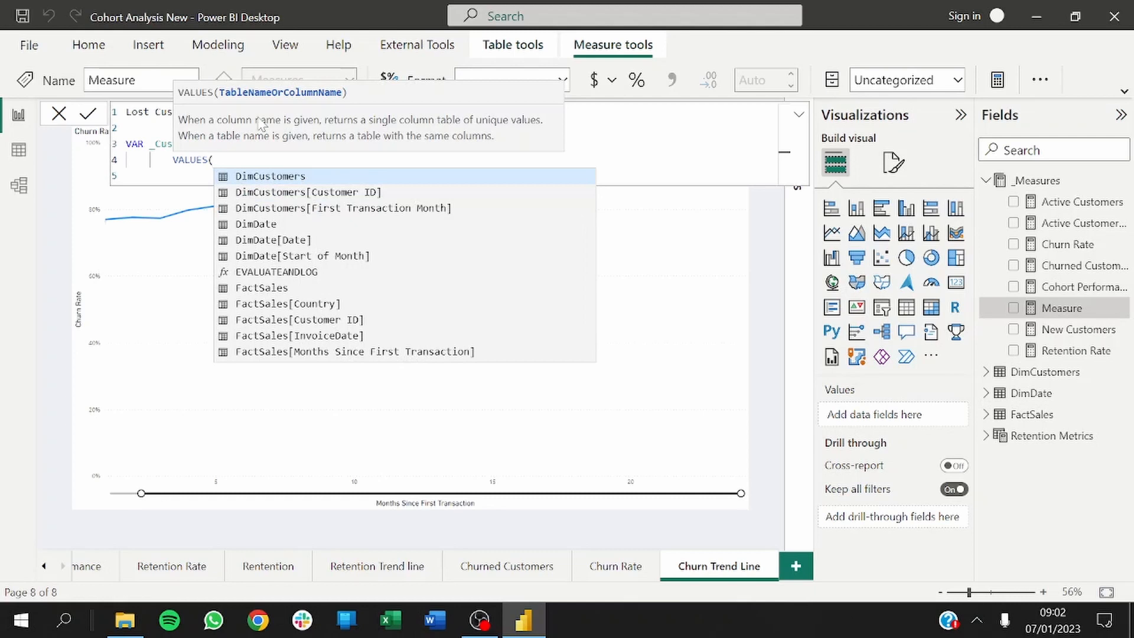
pyautogui.write('Fac')
pyautogui.press('Down')
pyautogui.press('Down')
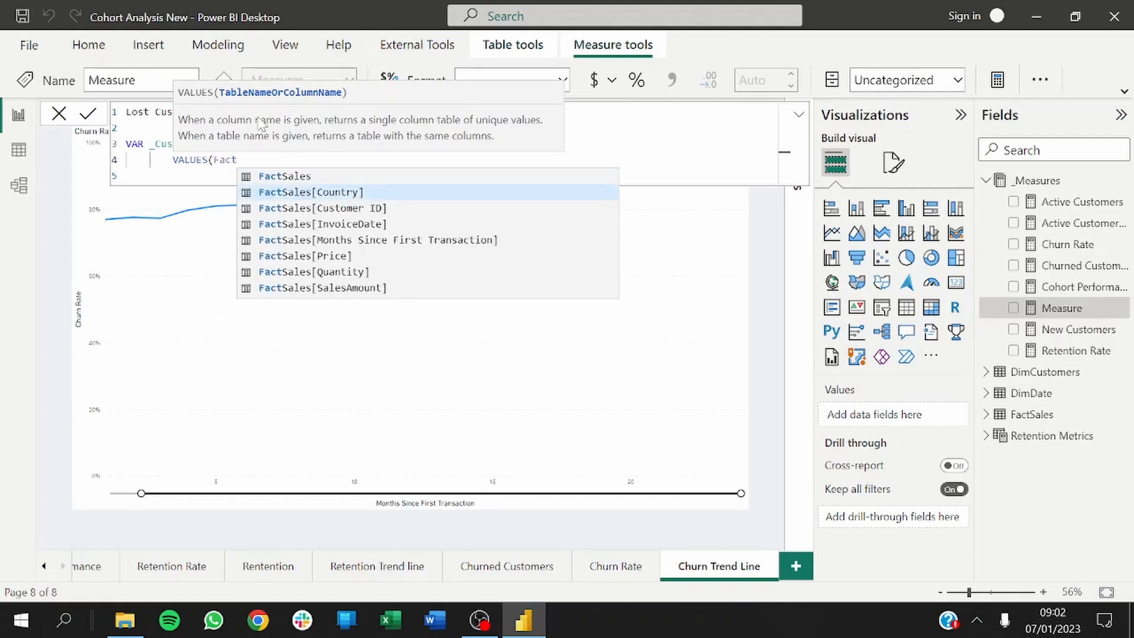
pyautogui.press('Tab')
pyautogui.write(')')
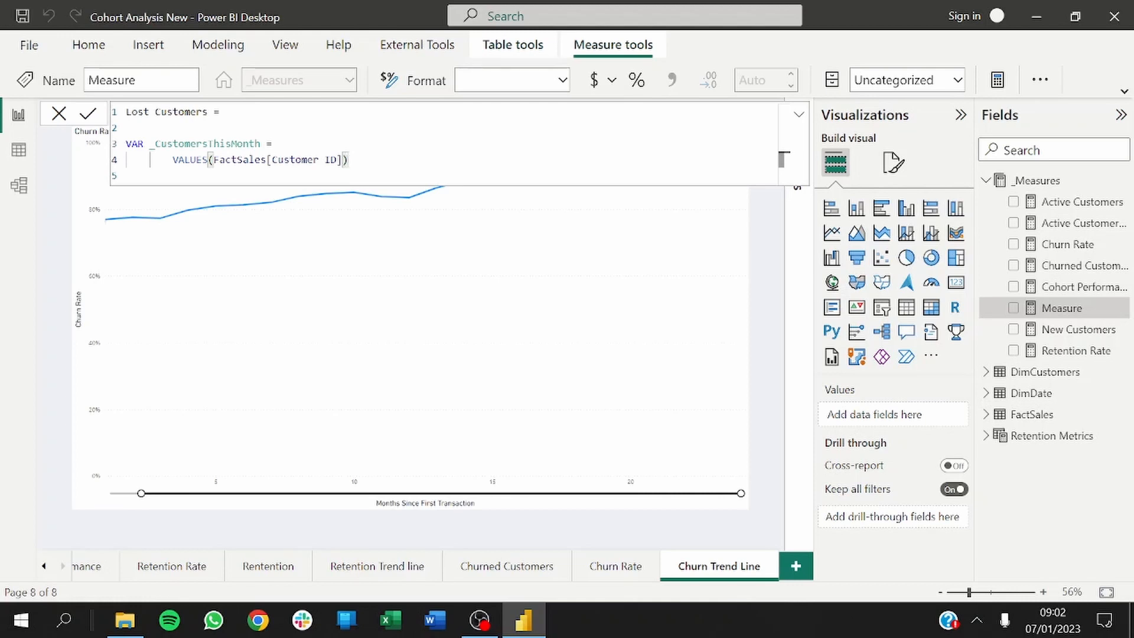
# Step: Declare a second variable named _CustomersLastMonth and start its expression with the CALCULATETABLE function
pyautogui.press('Return')
pyautogui.press('Return')
pyautogui.press('BackSpace')
pyautogui.press('BackSpace')
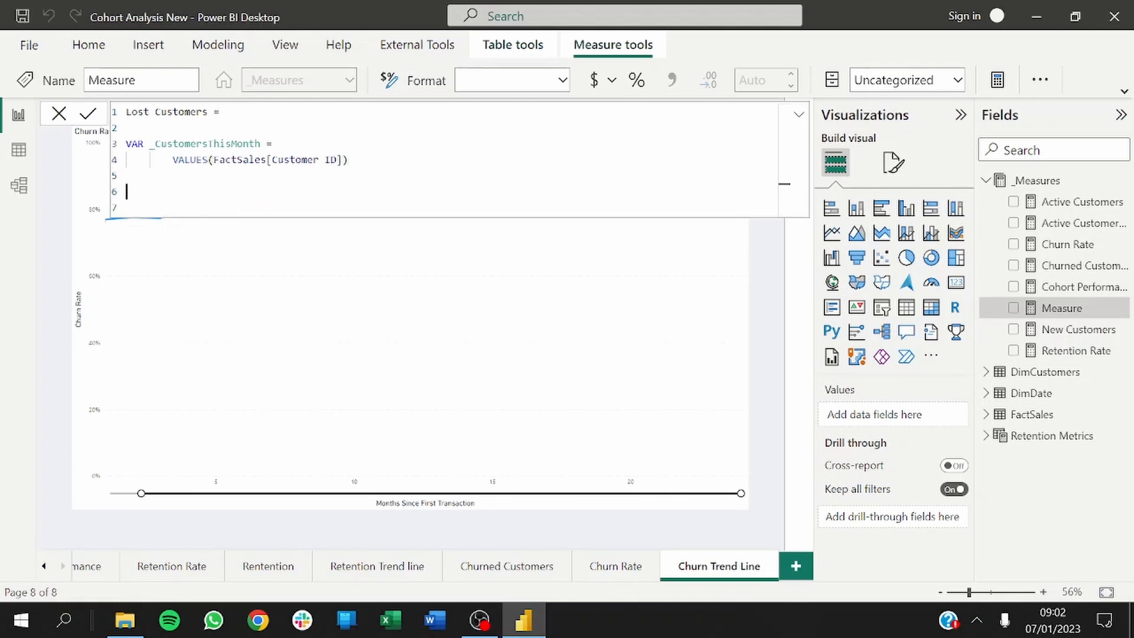
pyautogui.write('VAR _CustomersLastMonth =')
pyautogui.press('Return')
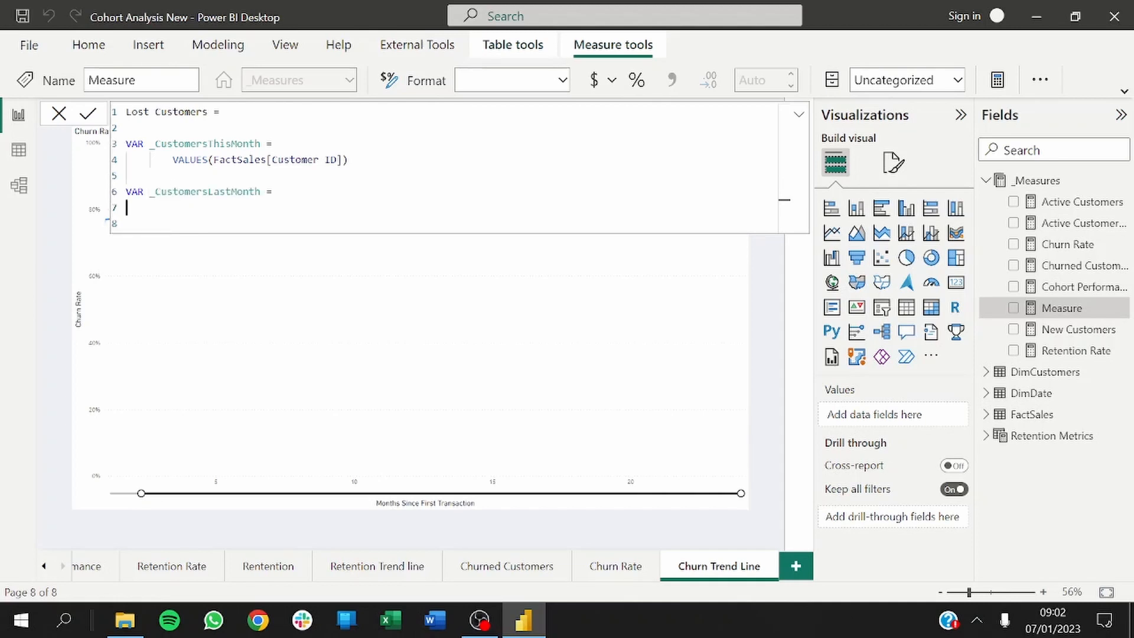
pyautogui.press('Tab')
pyautogui.write('cal')
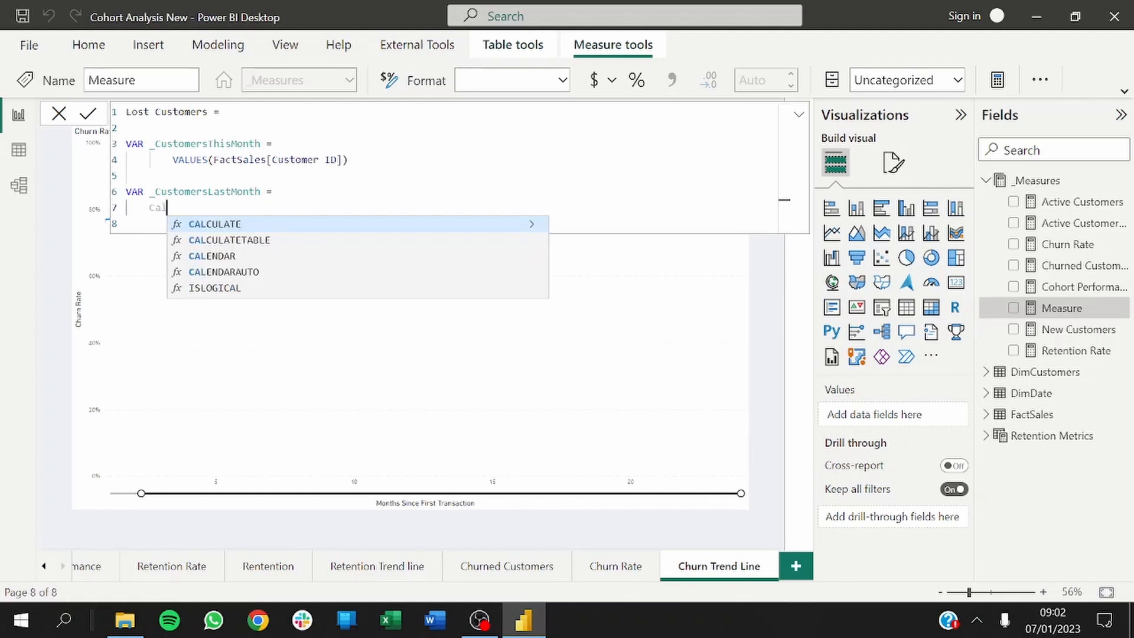
pyautogui.press('Down')
pyautogui.press('Tab')
pyautogui.hotkey('shift', 'Return')
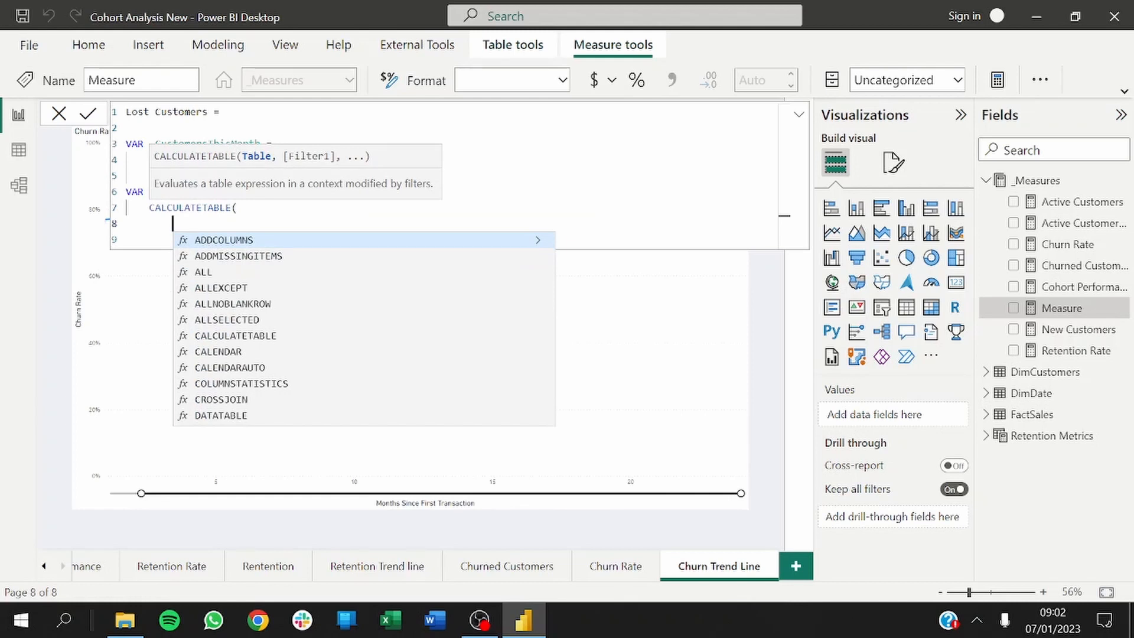
# Step: Supply VALUES(FactSales[Customer ID]) as the table argument of CALCULATETABLE
pyautogui.write('Val')
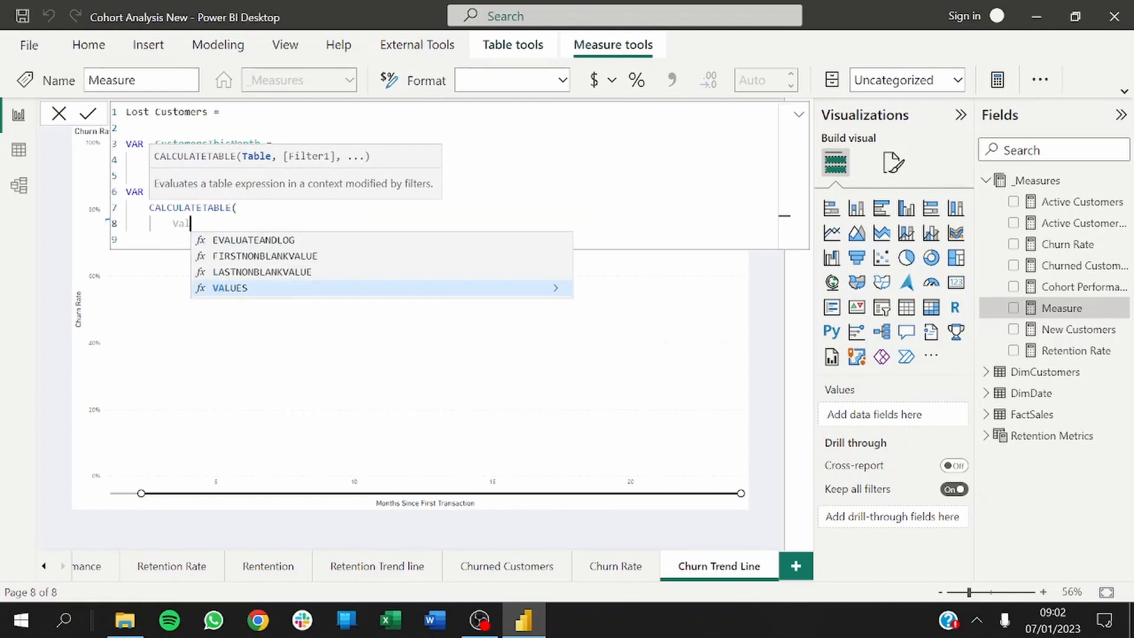
pyautogui.press('Tab')
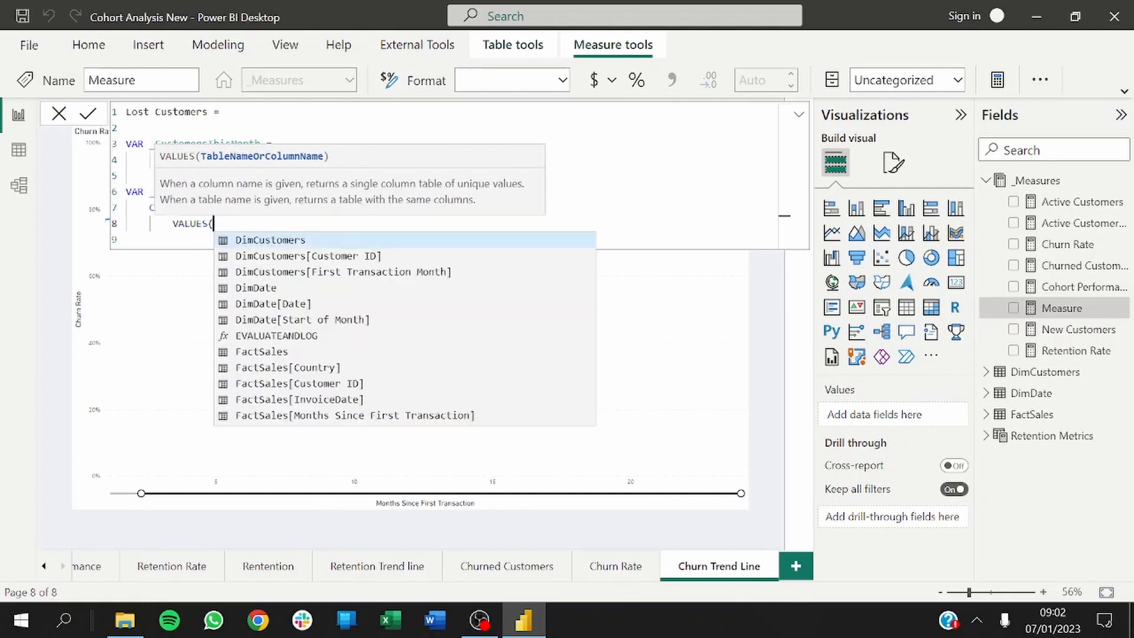
pyautogui.write('Fact')
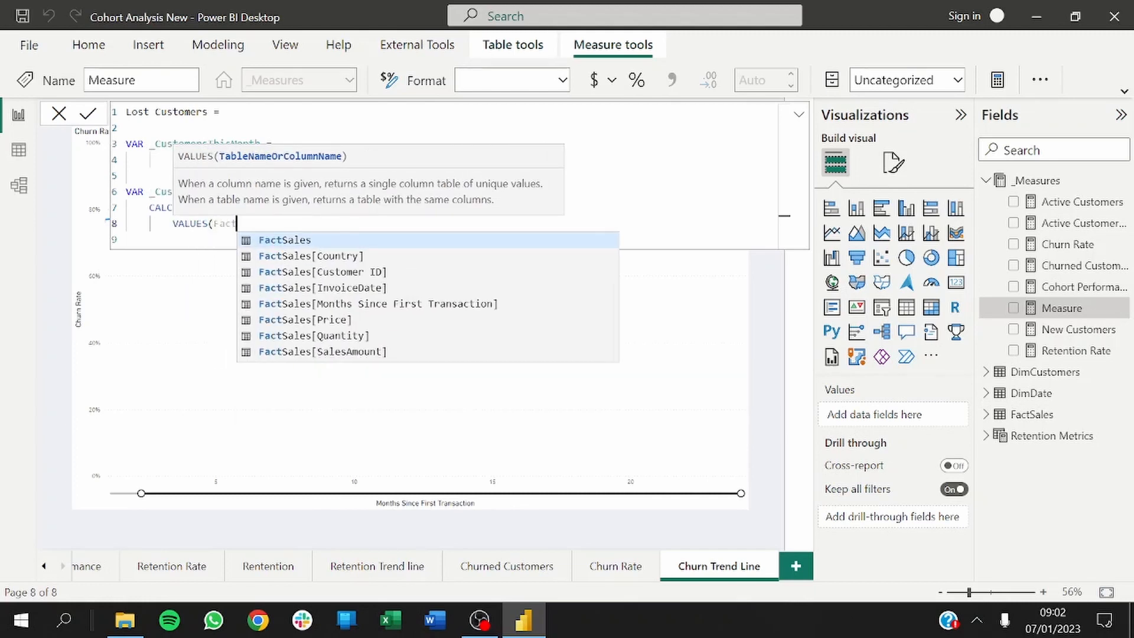
pyautogui.press('Down')
pyautogui.press('Down')
pyautogui.press('Tab')
pyautogui.write('),')
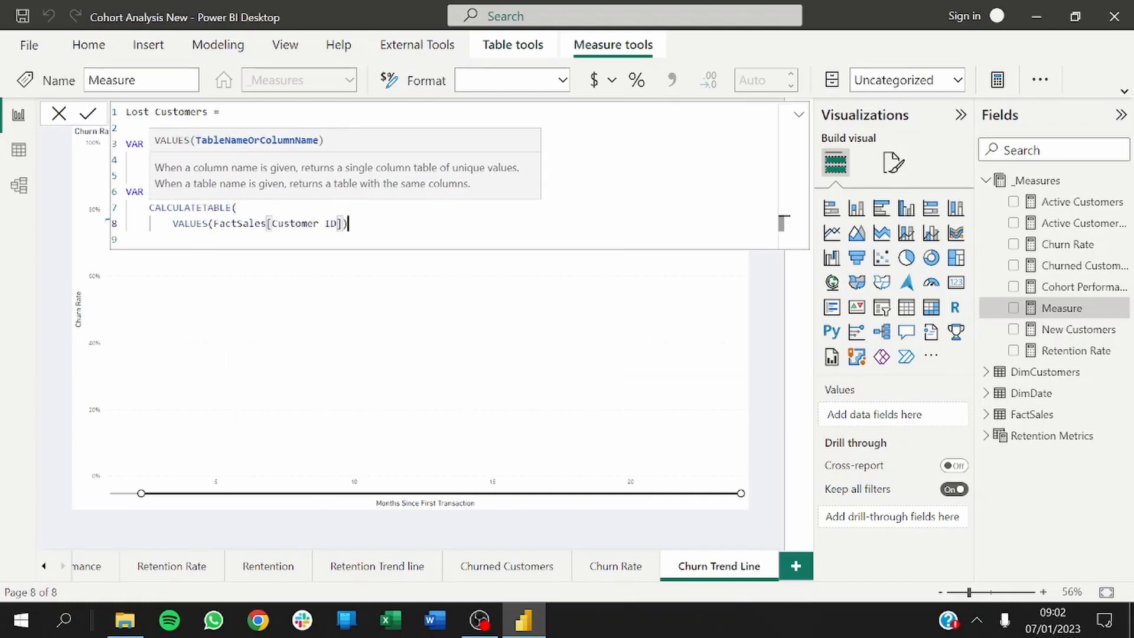
# Step: Add PREVIOUSMONTH(DimDate[Start of Month]) as the CALCULATETABLE filter and close the _CustomersLastMonth expression
pyautogui.press('Return')
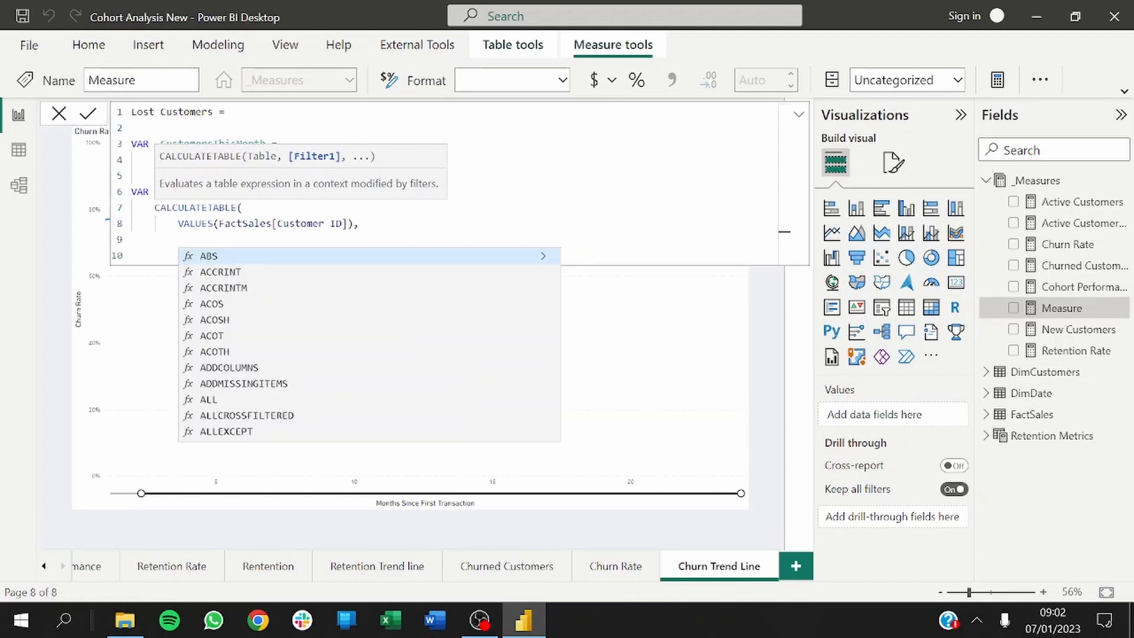
pyautogui.write('PRev')
pyautogui.press('Down')
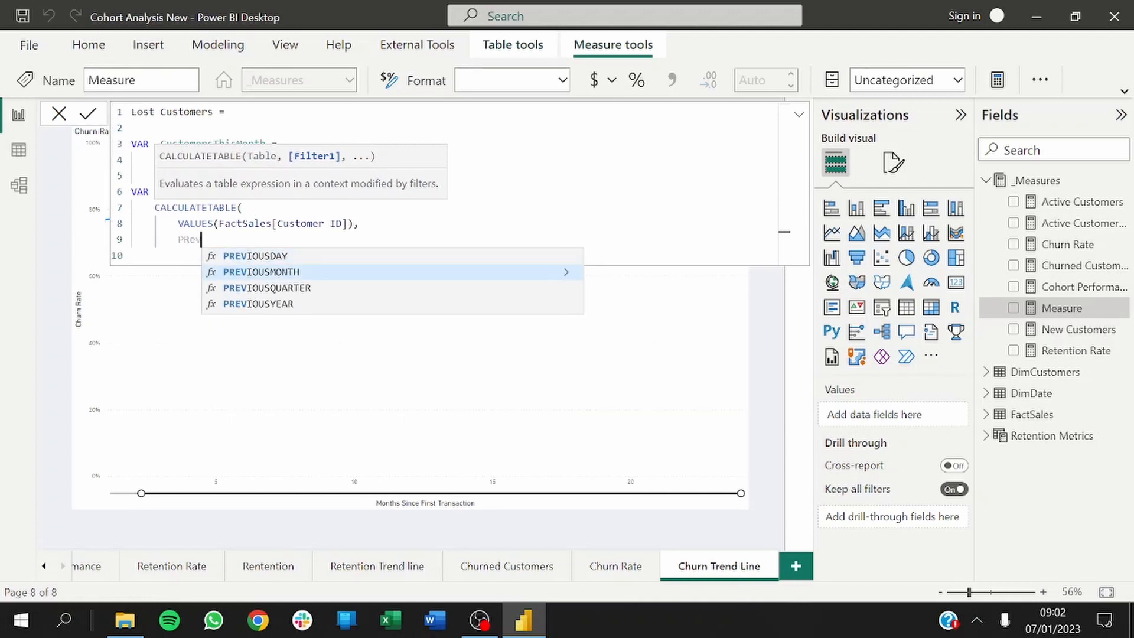
pyautogui.press('Tab')
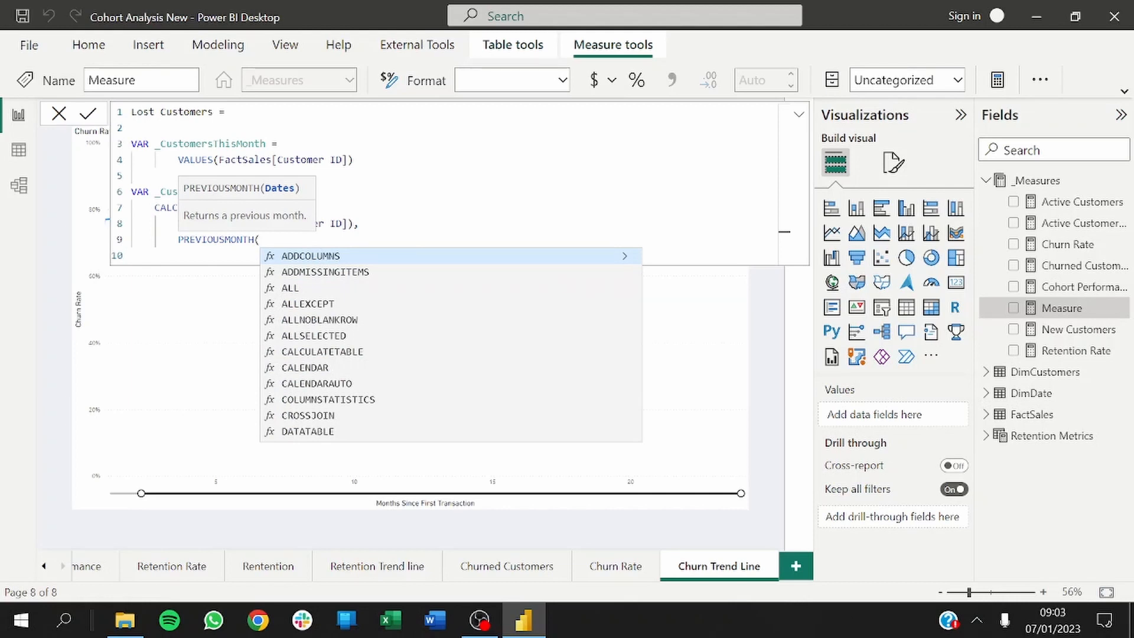
pyautogui.write('Dim')
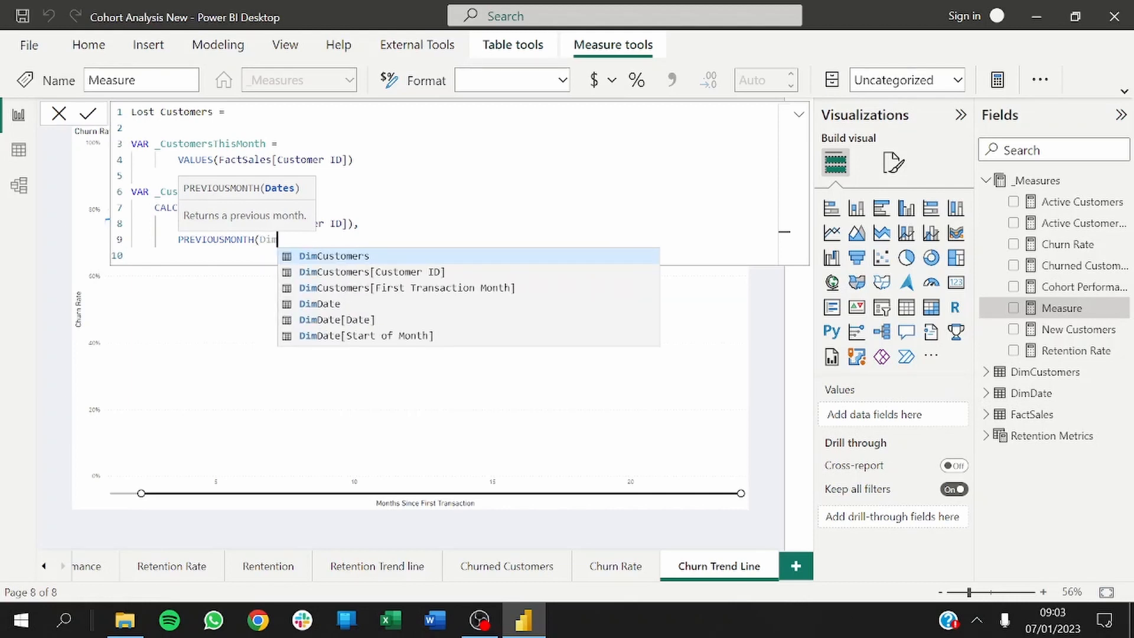
pyautogui.press('Down')
pyautogui.press('Down')
pyautogui.press('Down')
pyautogui.press('Down')
pyautogui.press('Down')
pyautogui.press('Tab')
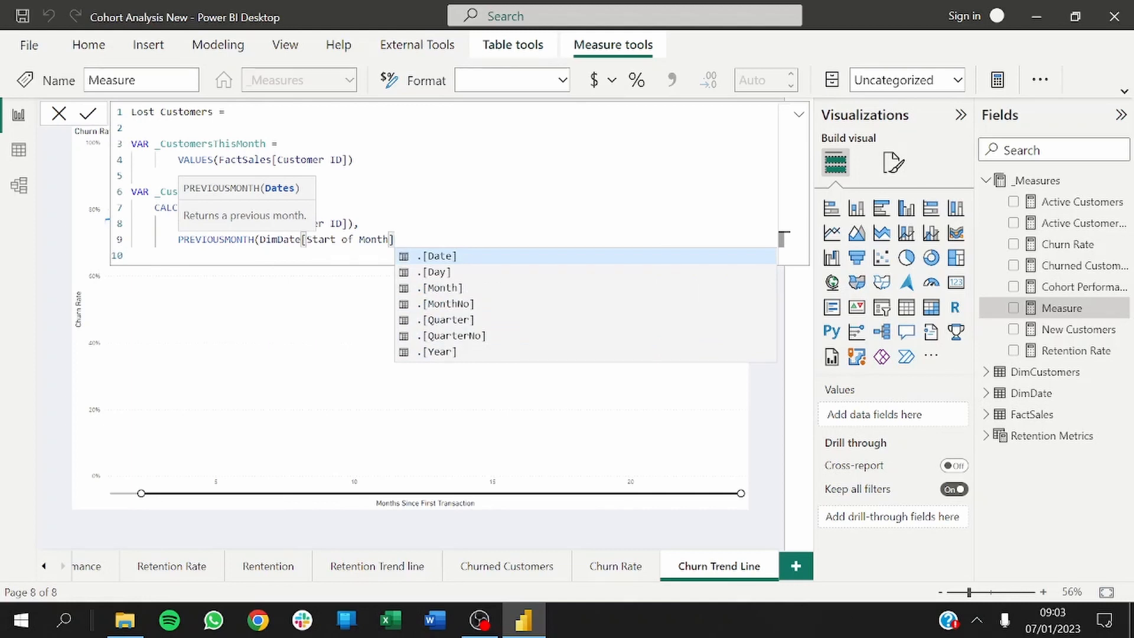
pyautogui.write(')')
pyautogui.press('Return')
pyautogui.write(')')
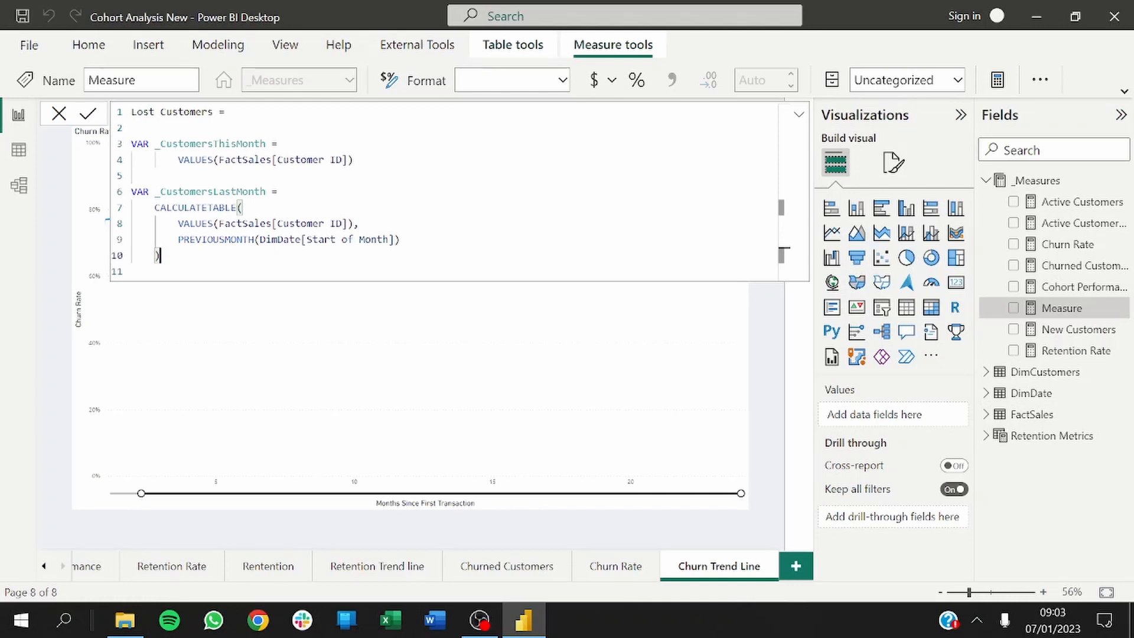
pyautogui.press('Return')
pyautogui.press('Return')
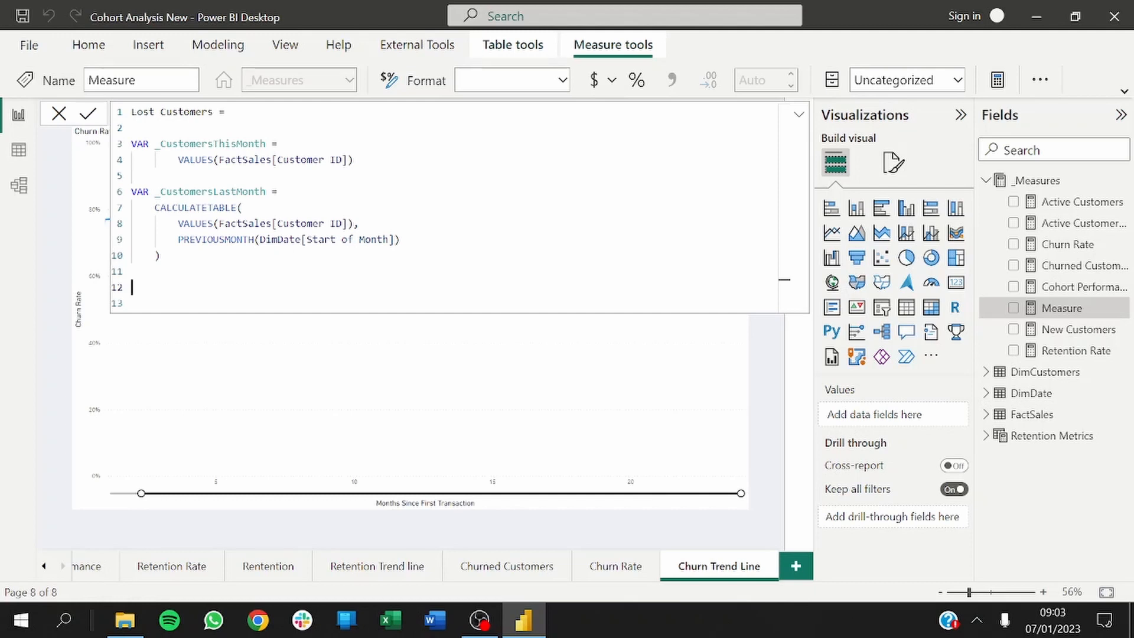
pyautogui.click(161, 255)
pyautogui.moveTo(160, 255); pyautogui.dragTo(131, 191)
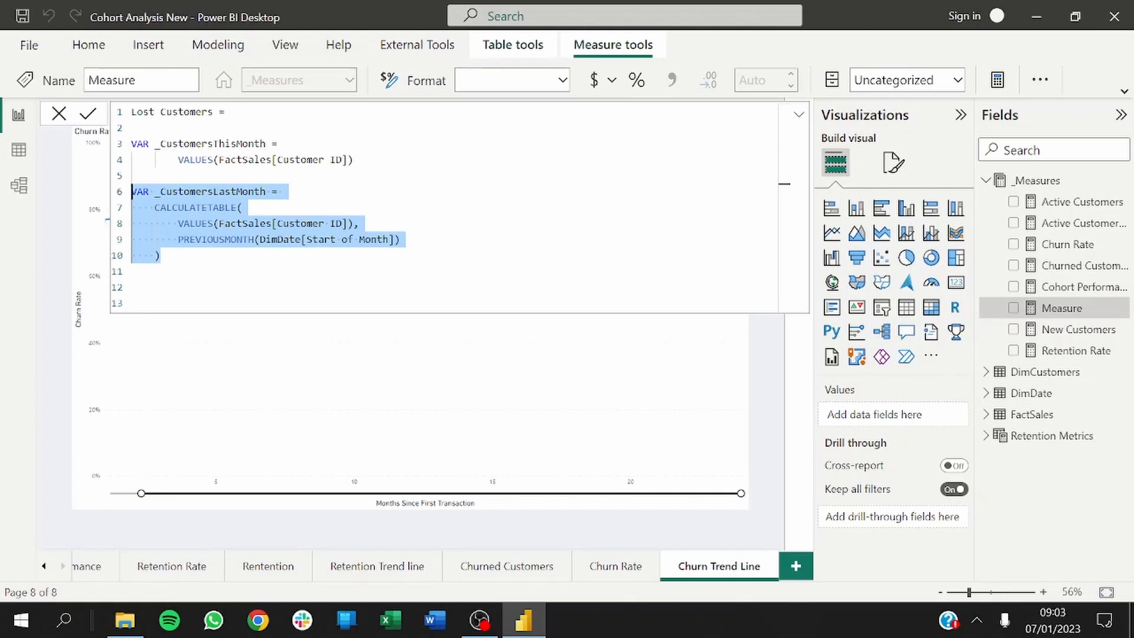
pyautogui.moveTo(353, 159); pyautogui.dragTo(131, 144)
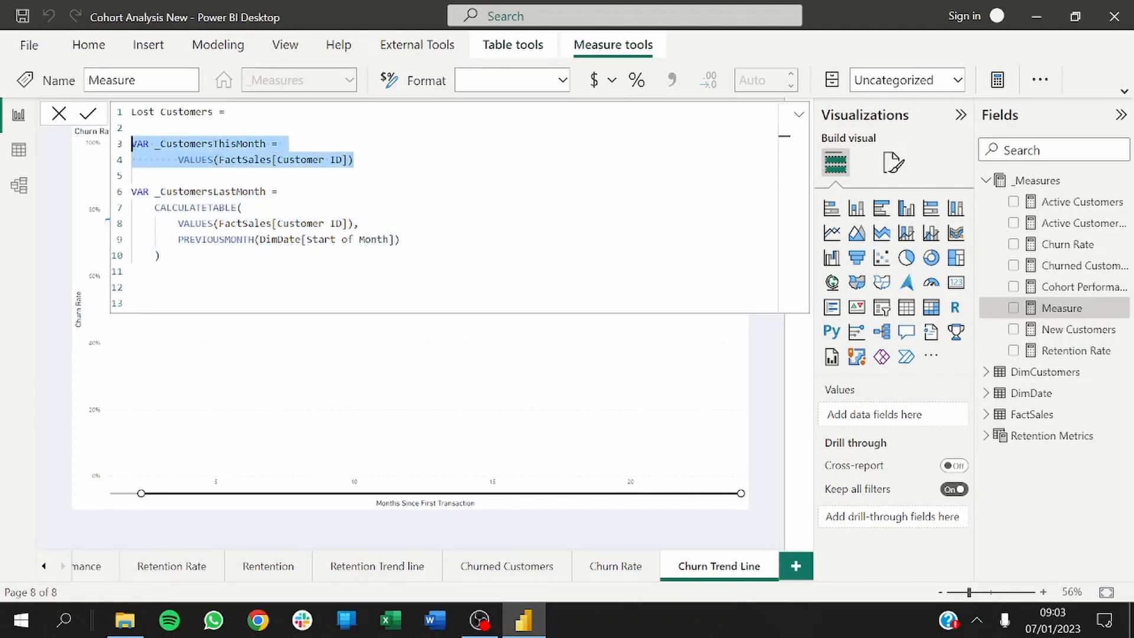
# Step: Declare a third variable named _LostCustomers below _CustomersLastMonth and start its expression with the EXCEPT function
pyautogui.click(132, 287)
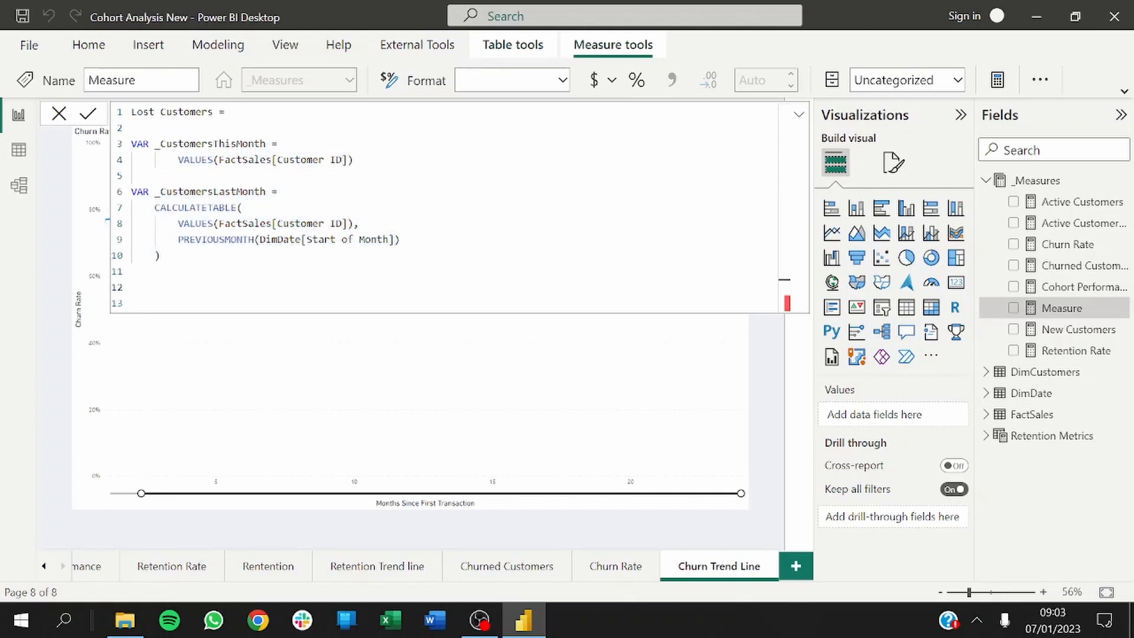
pyautogui.write('VAR _')
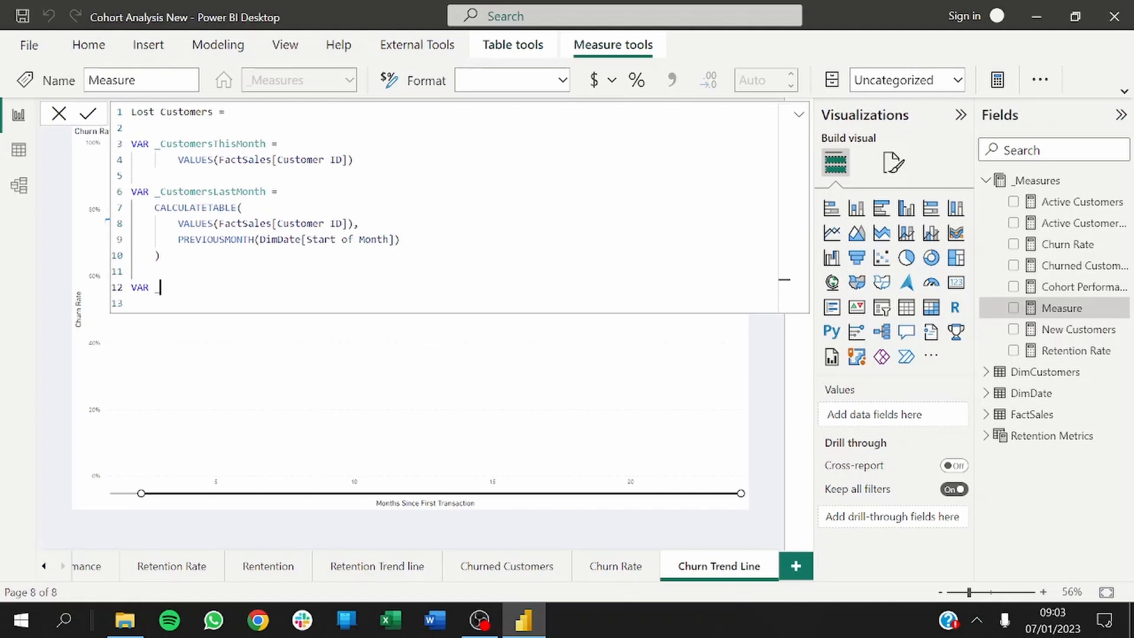
pyautogui.write('LostCuat')
pyautogui.press('BackSpace')
pyautogui.press('BackSpace')
pyautogui.write('stomers =')
pyautogui.hotkey('shift', 'Return')
pyautogui.press('Tab')
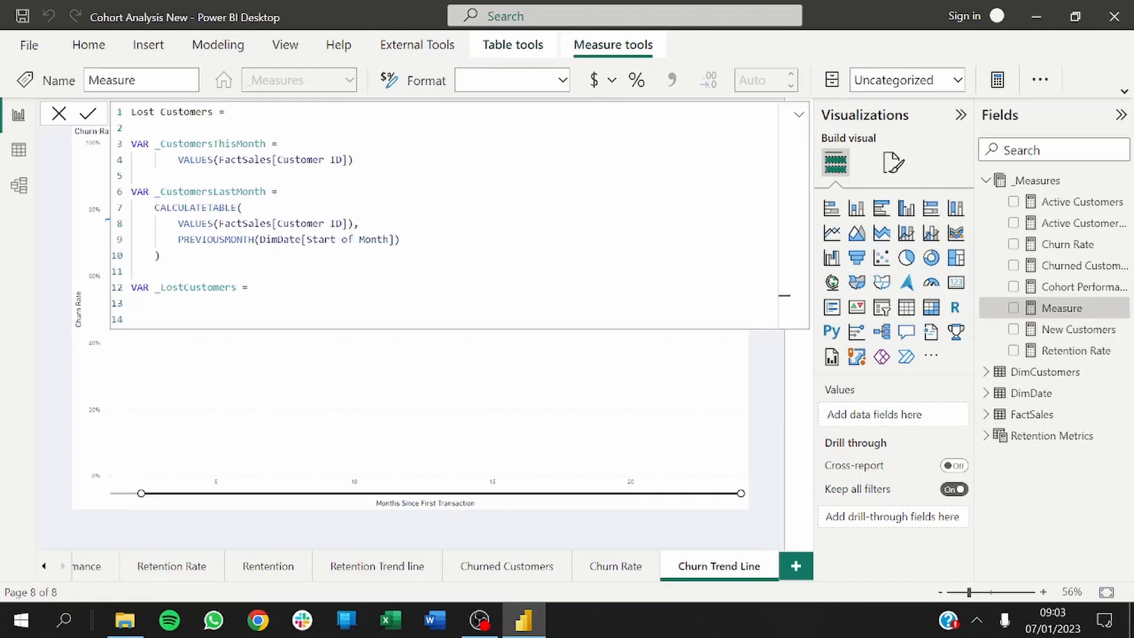
pyautogui.write('EX')
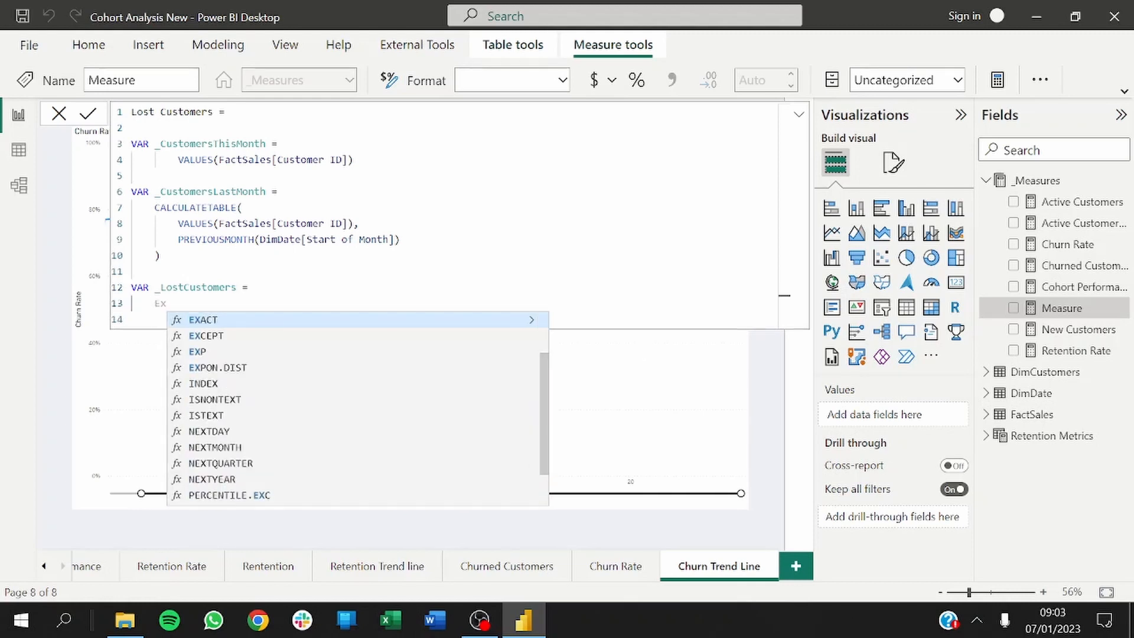
pyautogui.press('Down')
pyautogui.press('Tab')
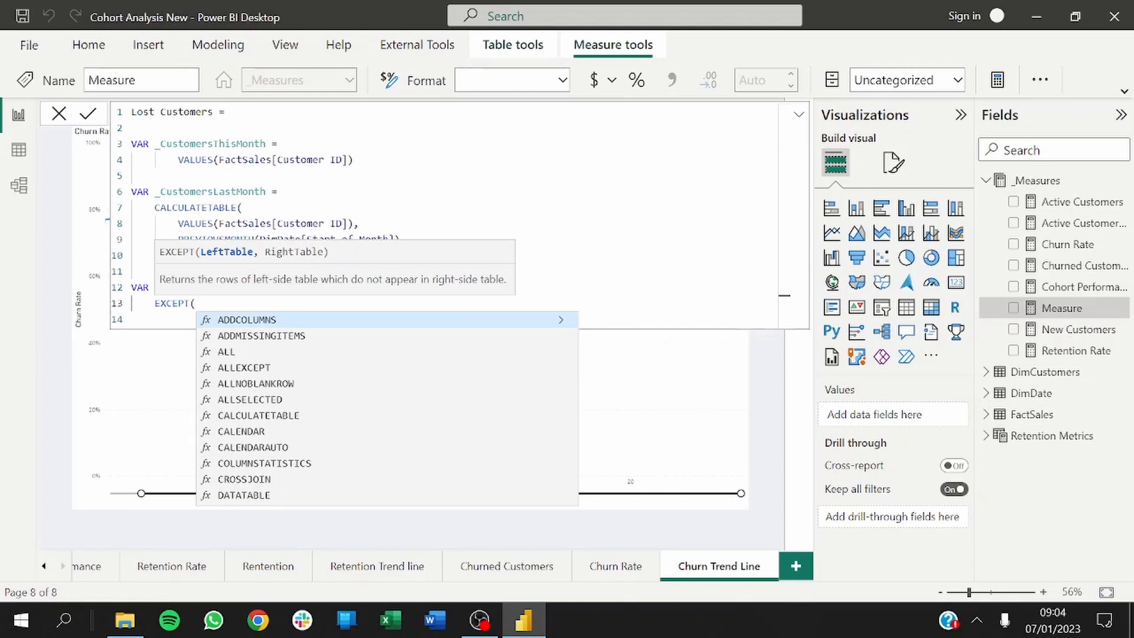
pyautogui.hotkey('shift', 'Return')
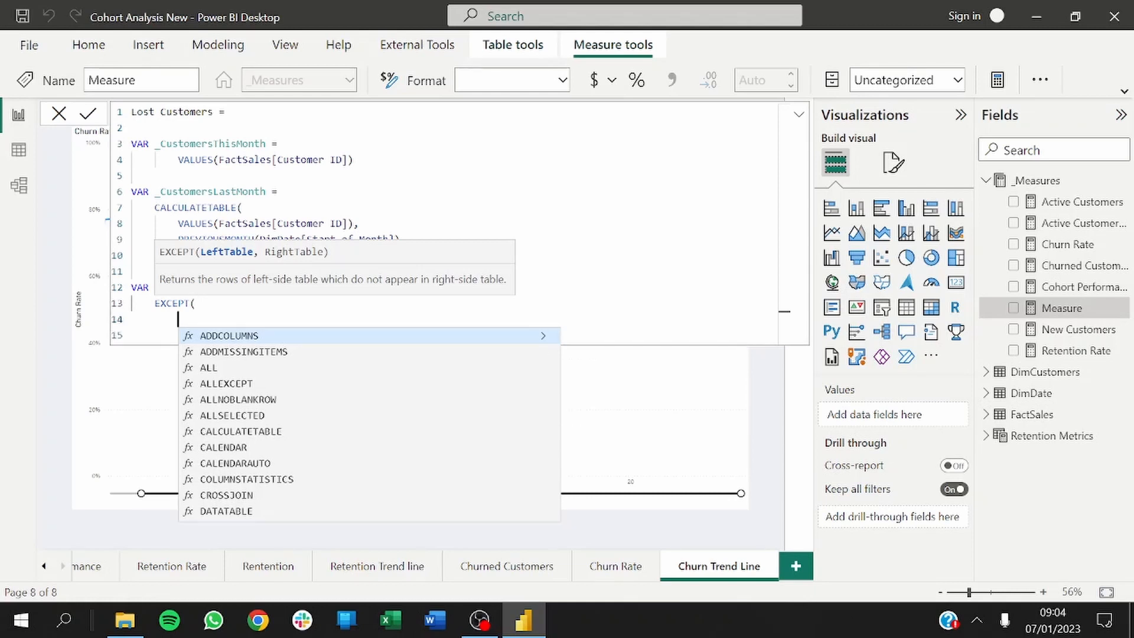
# Step: Supply _CustomersLastMonth as the left table argument of EXCEPT
pyautogui.write('_last')
pyautogui.press('BackSpace')
pyautogui.press('BackSpace')
pyautogui.press('BackSpace')
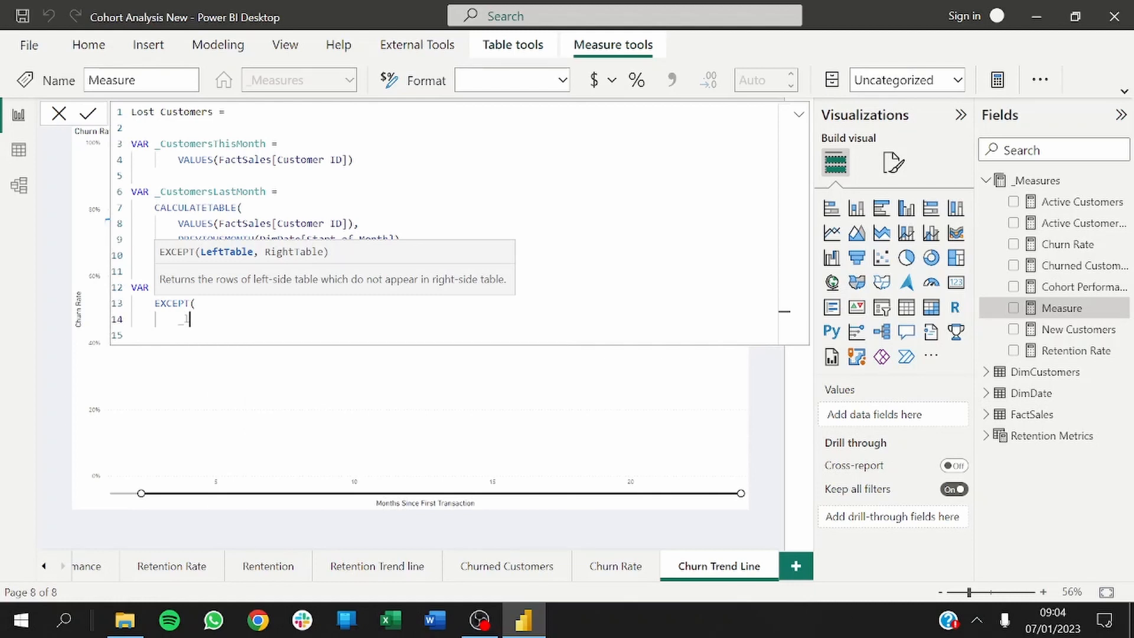
pyautogui.press('BackSpace')
pyautogui.press('BackSpace')
pyautogui.write('_')
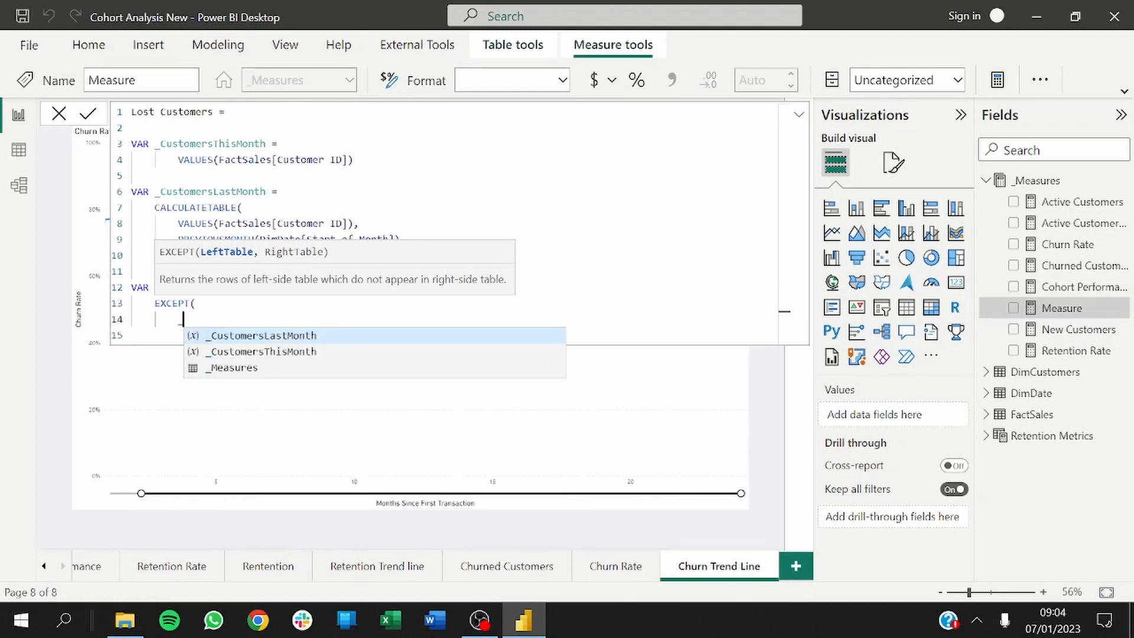
pyautogui.write('Las')
pyautogui.press('BackSpace')
pyautogui.press('BackSpace')
pyautogui.press('BackSpace')
pyautogui.write('L')
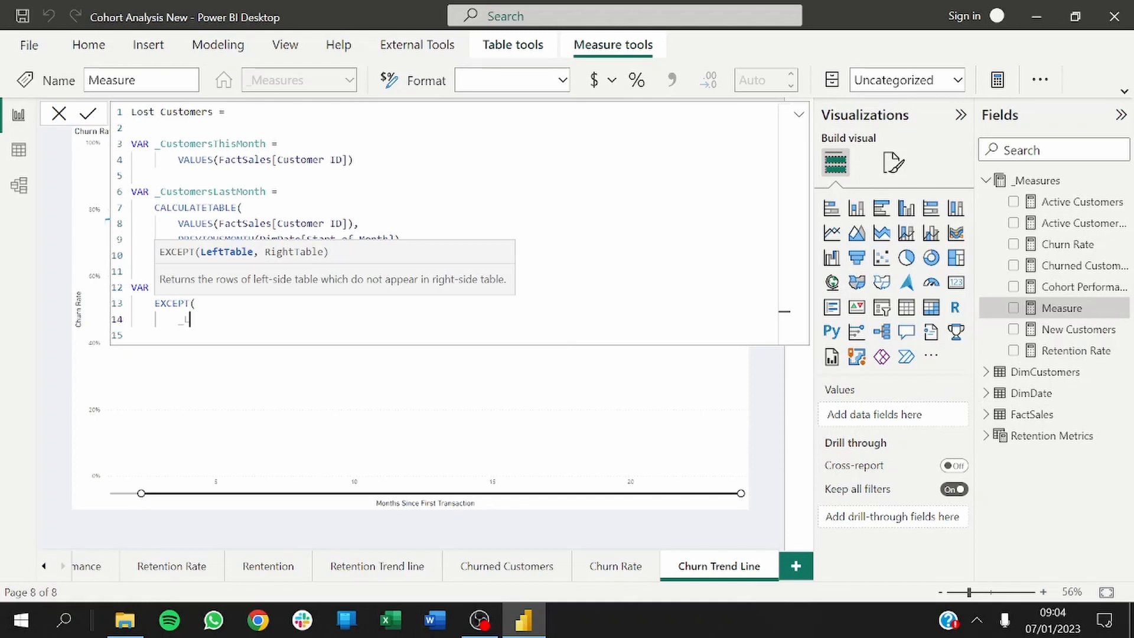
pyautogui.press('BackSpace')
pyautogui.press('Down')
pyautogui.press('Up')
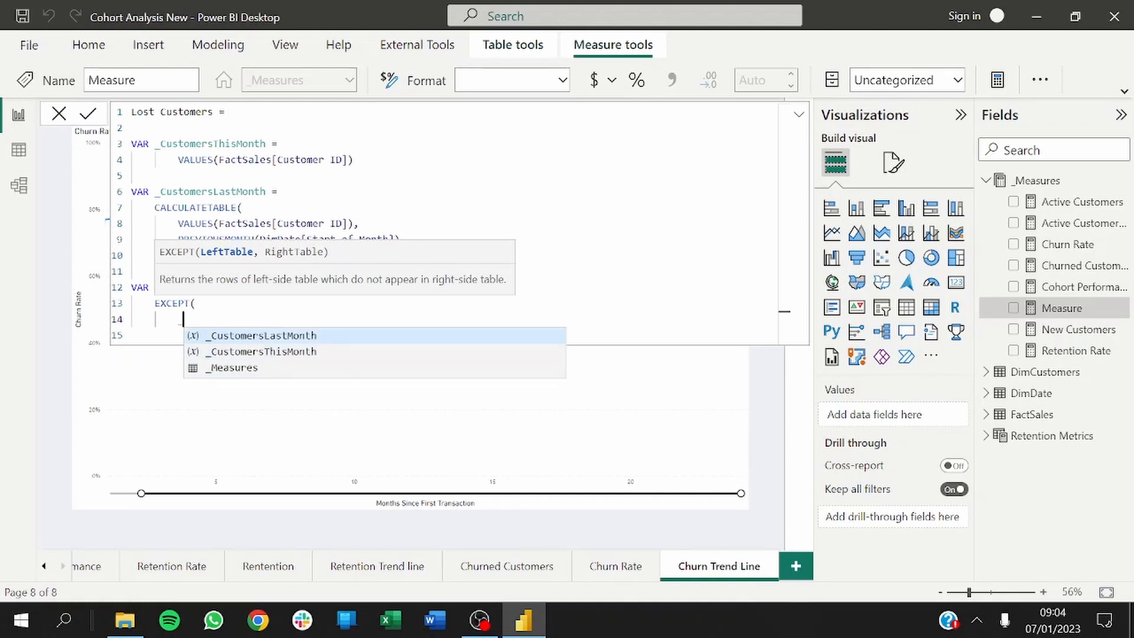
pyautogui.press('Tab')
pyautogui.write(', ')
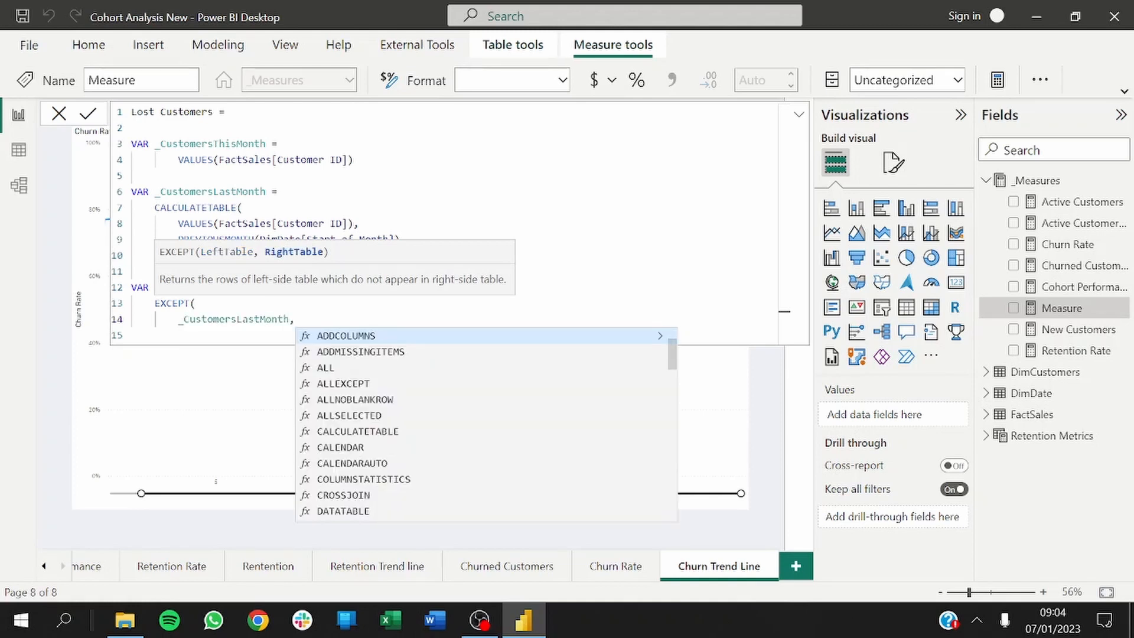
# Step: Add _CustomersThisMonth on its own line as the right table argument of EXCEPT and close the _LostCustomers expression
pyautogui.write('_')
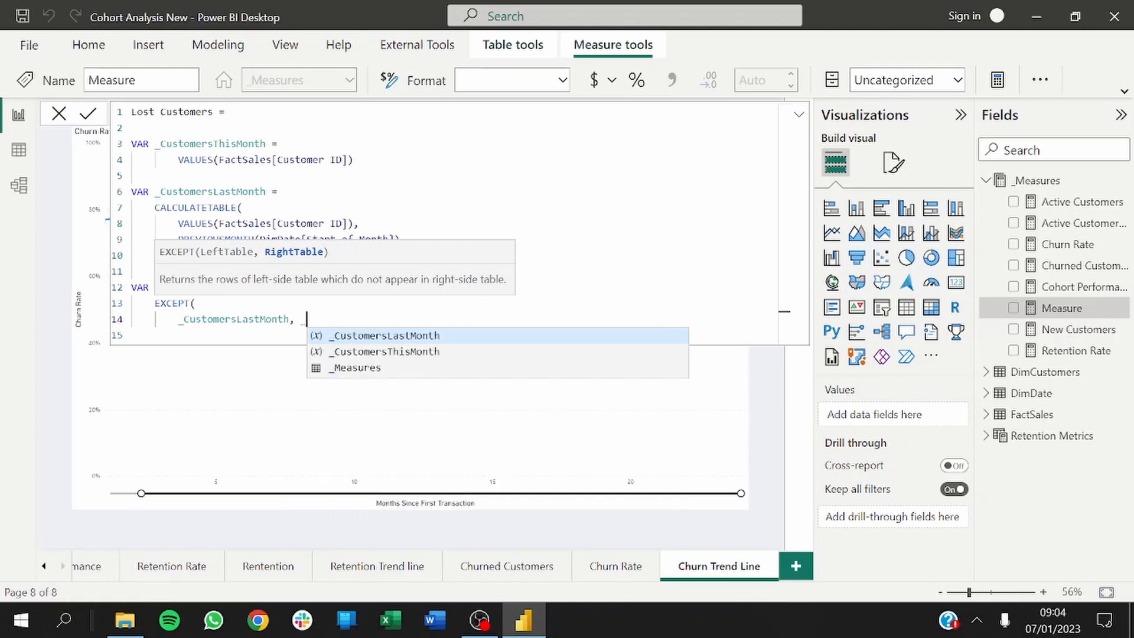
pyautogui.press('Down')
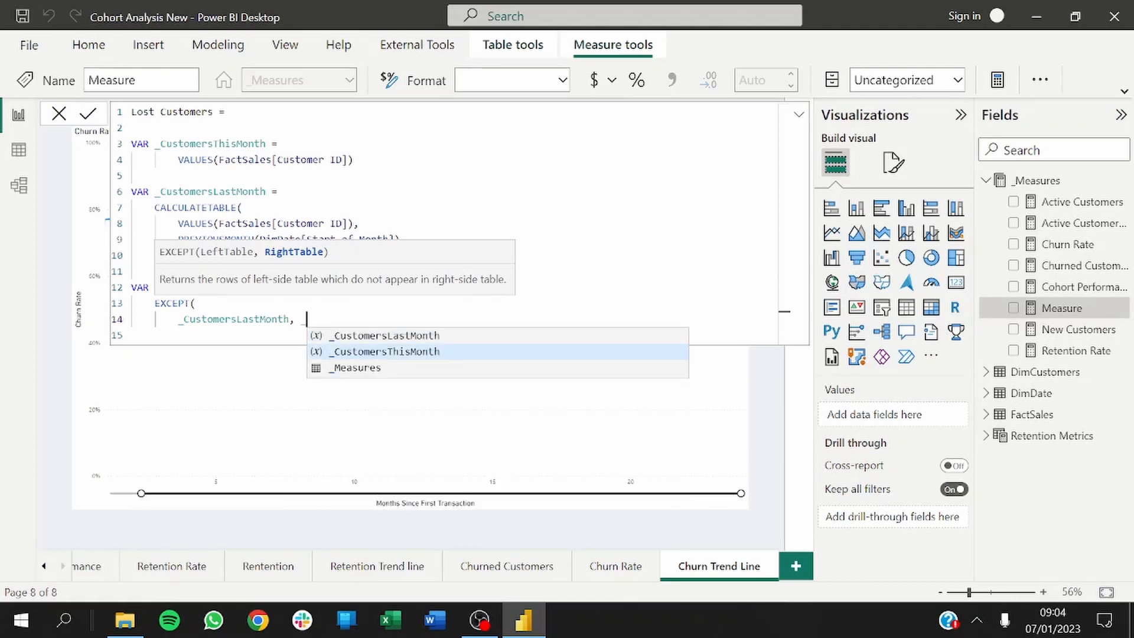
pyautogui.press('Tab')
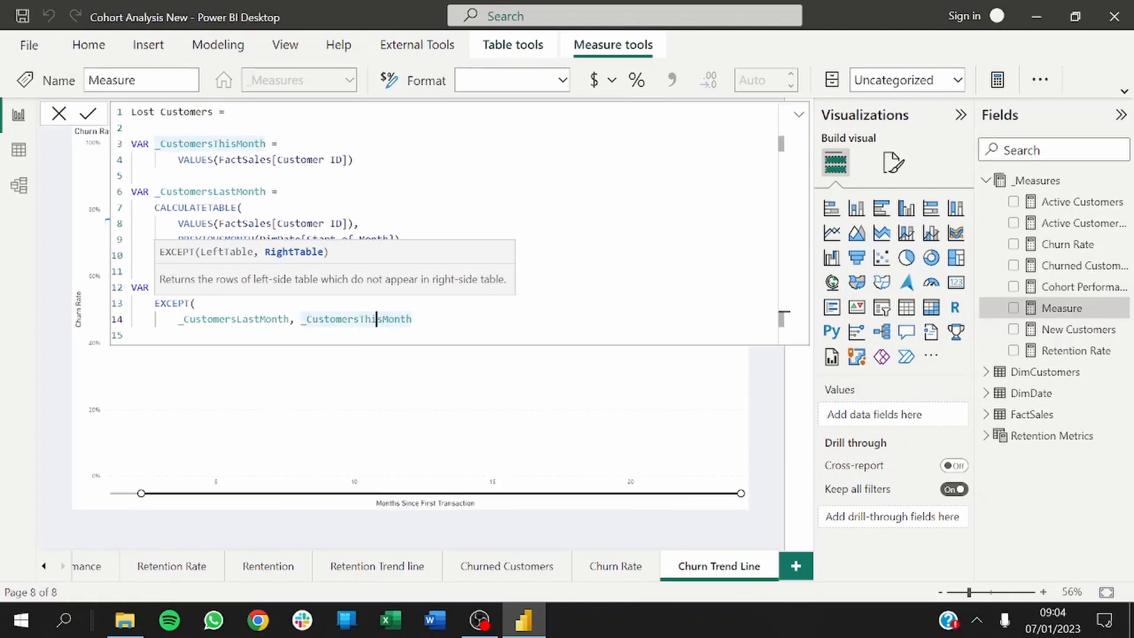
pyautogui.press('Left')
pyautogui.press('Left')
pyautogui.press('Left')
pyautogui.press('Left')
pyautogui.press('Left')
pyautogui.press('Left')
pyautogui.press('Left')
pyautogui.press('Left')
pyautogui.press('Left')
pyautogui.press('Left')
pyautogui.press('Left')
pyautogui.press('Left')
pyautogui.press('Left')
pyautogui.press('Left')
pyautogui.press('Left')
pyautogui.press('Left')
pyautogui.press('Left')
pyautogui.press('Left')
pyautogui.press('Left')
pyautogui.hotkey('shift', 'Return')
pyautogui.press('End')
pyautogui.hotkey('shift', 'Return')
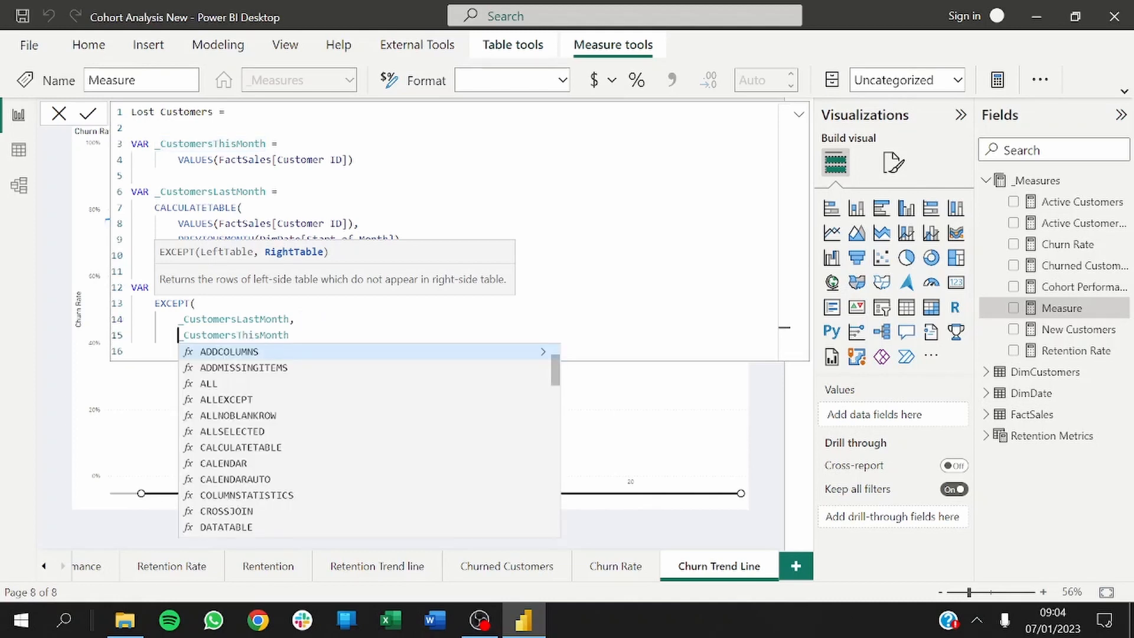
pyautogui.write(')')
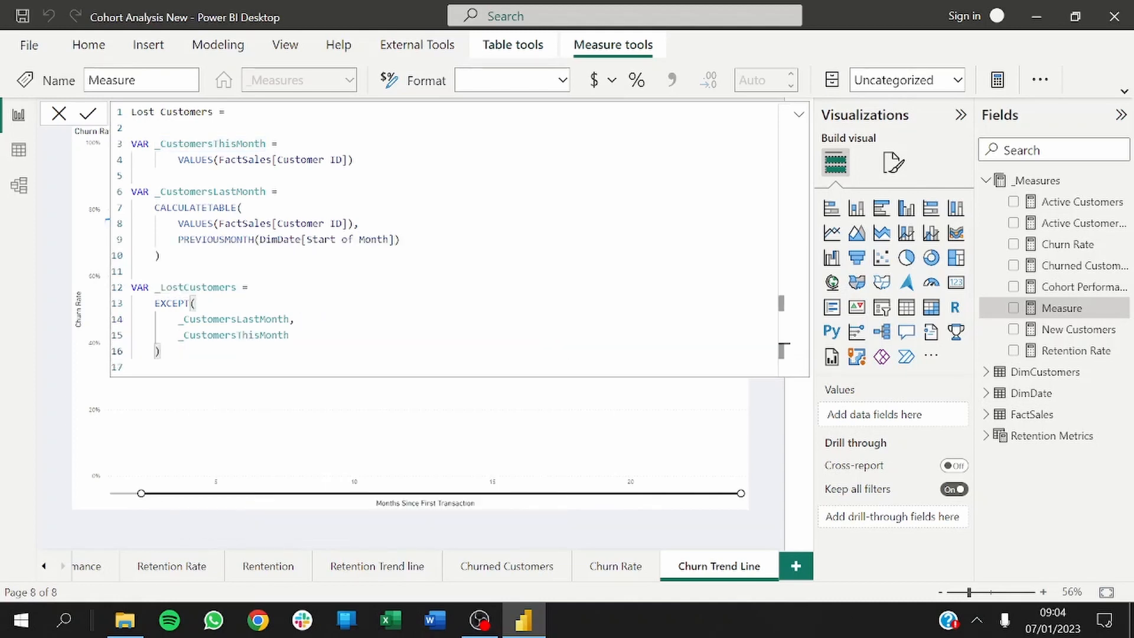
# Step: Add a RETURN statement below the _LostCustomers variable, with an indented line for its expression
pyautogui.hotkey('shift', 'Return')
pyautogui.hotkey('shift', 'Return')
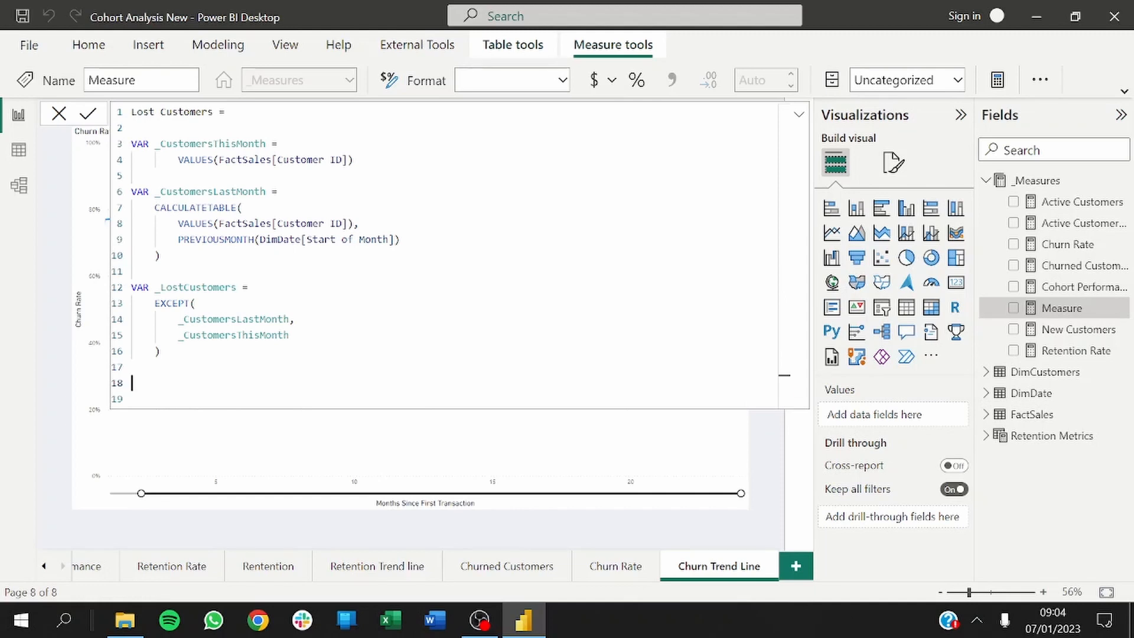
pyautogui.write('RET')
pyautogui.write('RUN')
pyautogui.press('BackSpace')
pyautogui.press('BackSpace')
pyautogui.press('BackSpace')
pyautogui.write('URN')
pyautogui.hotkey('shift', 'Return')
pyautogui.press('Tab')
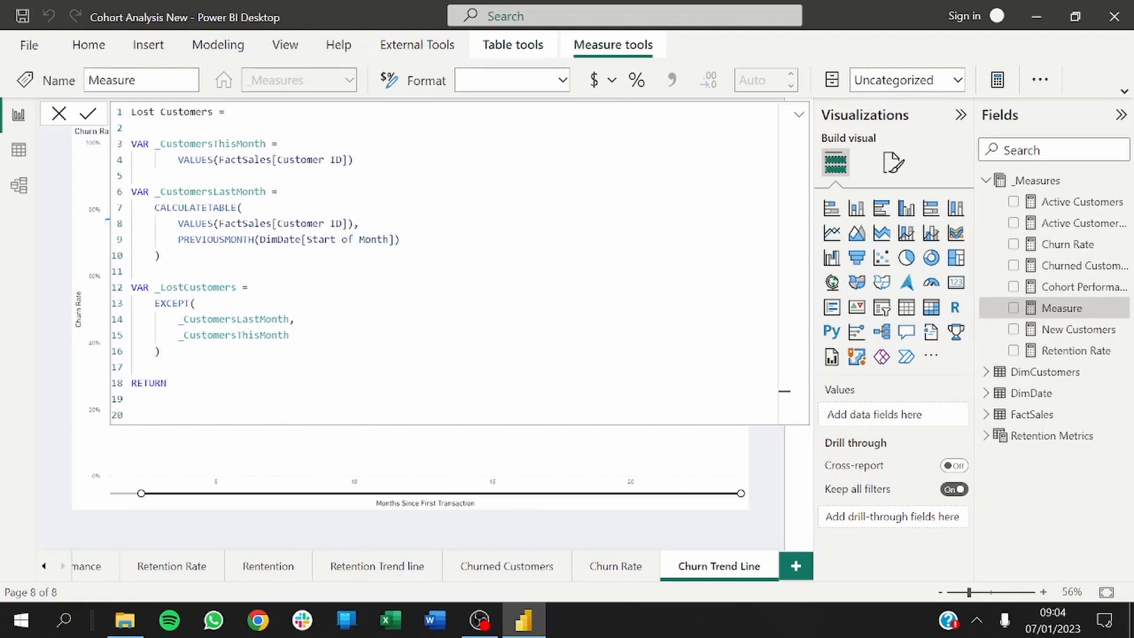
# Step: Enter COUNTROWS(_LostCustomers) as the returned expression and commit the Lost Customers measure
pyautogui.write('COUNTROWS(')
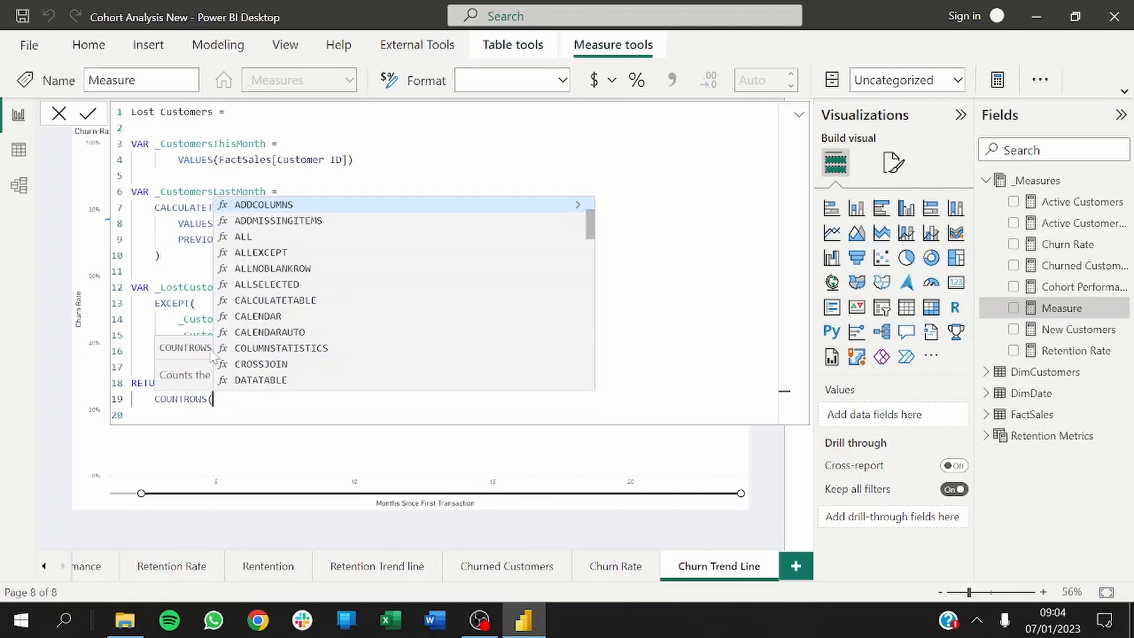
pyautogui.write('_')
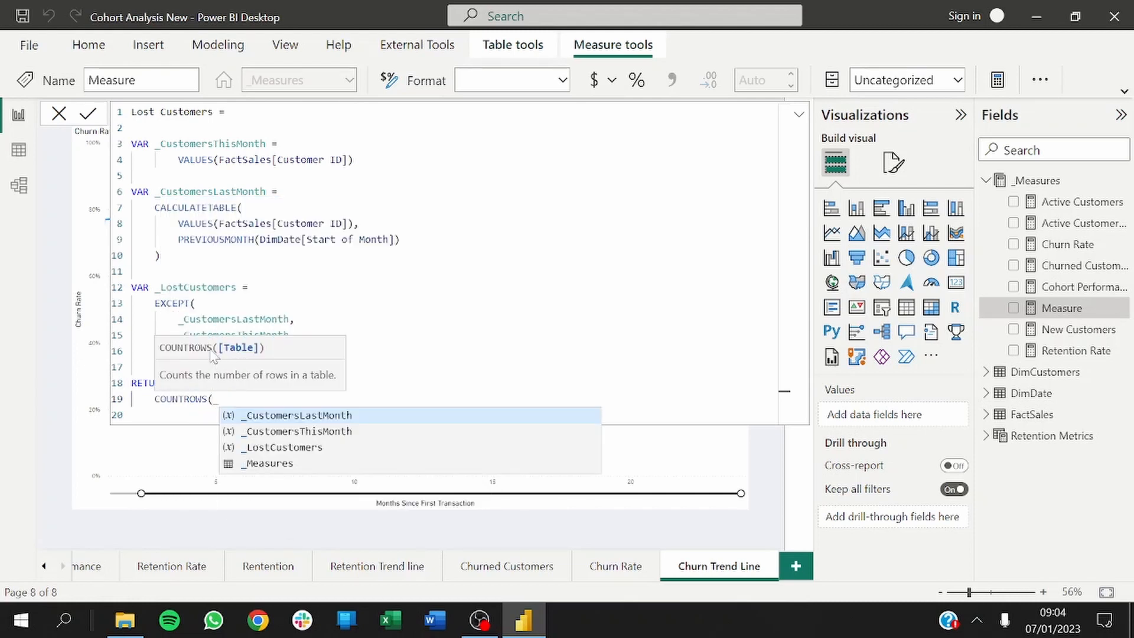
pyautogui.press('Down')
pyautogui.press('Down')
pyautogui.press('Tab')
pyautogui.write(')')
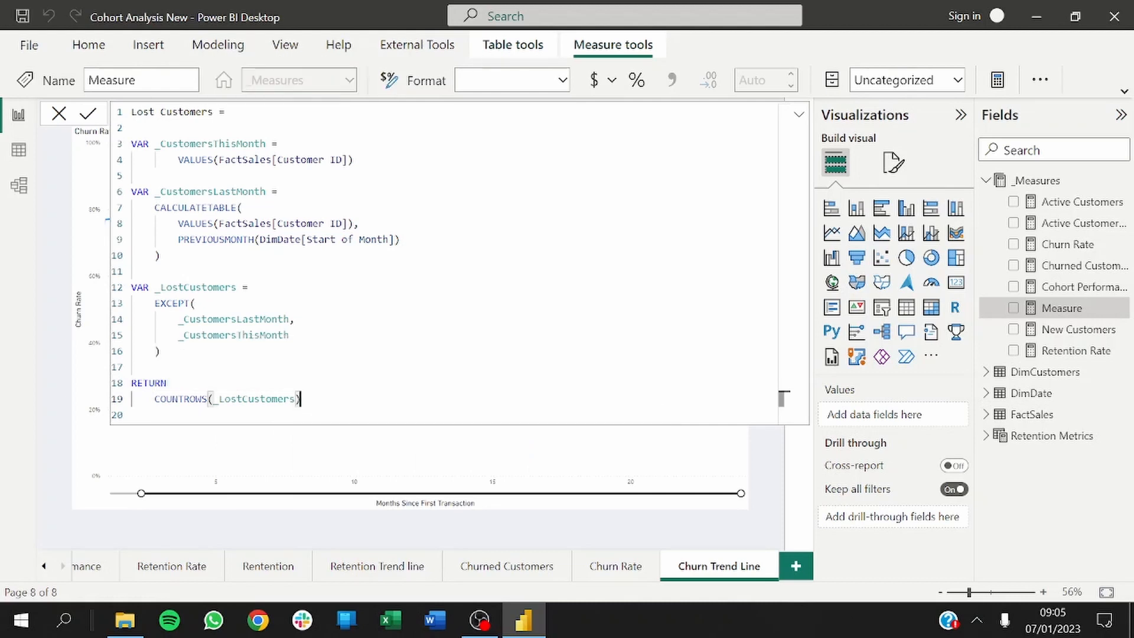
pyautogui.press('Return')
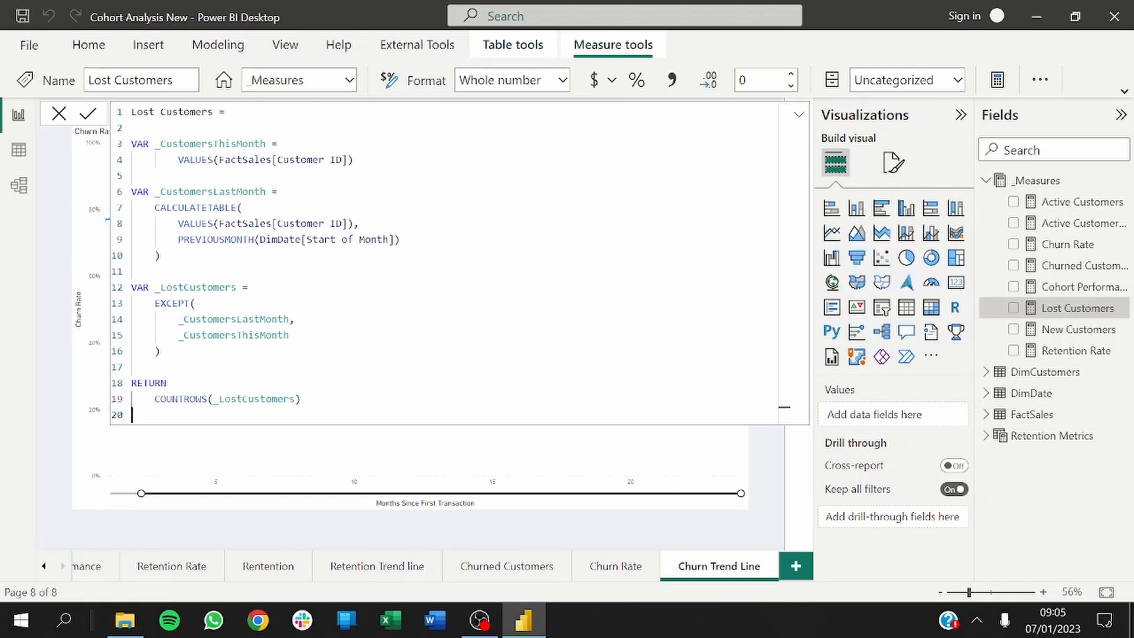
# Step: Review the PREVIOUSMONTH filter and the EXCEPT expression in the measure, and close the formula editor
pyautogui.moveTo(400, 239); pyautogui.dragTo(178, 239)
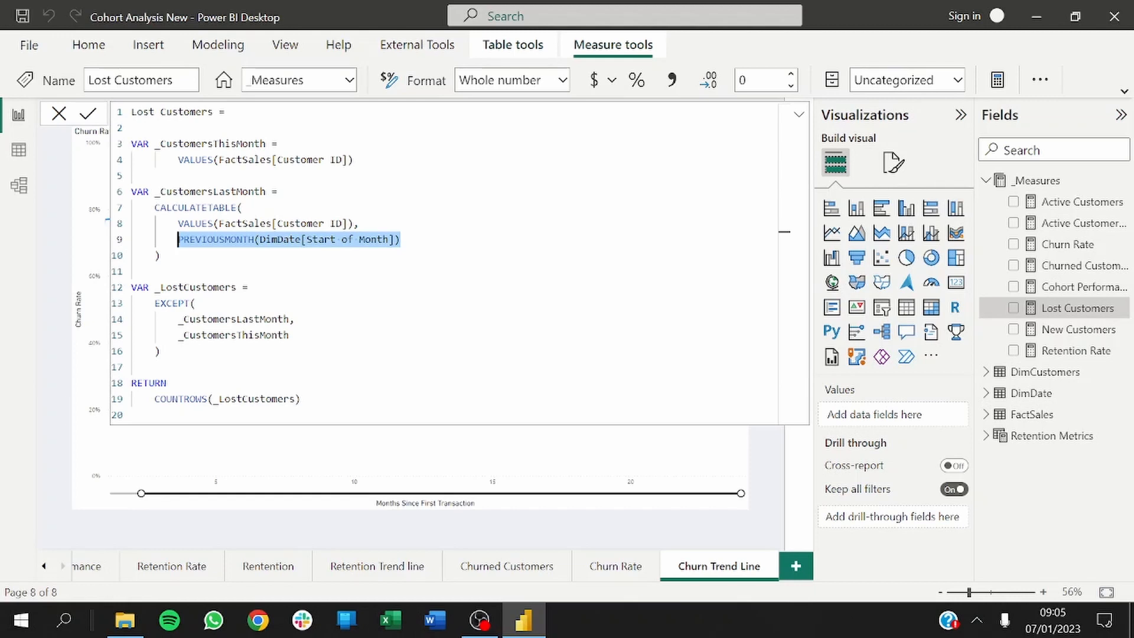
pyautogui.click(197, 303)
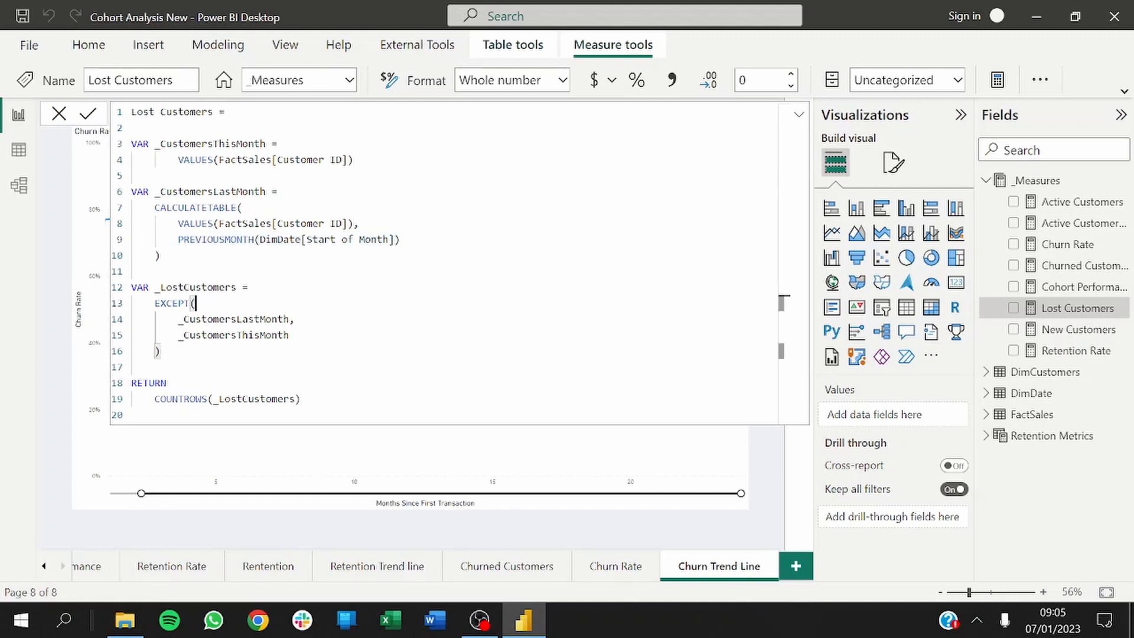
pyautogui.click(59, 112)
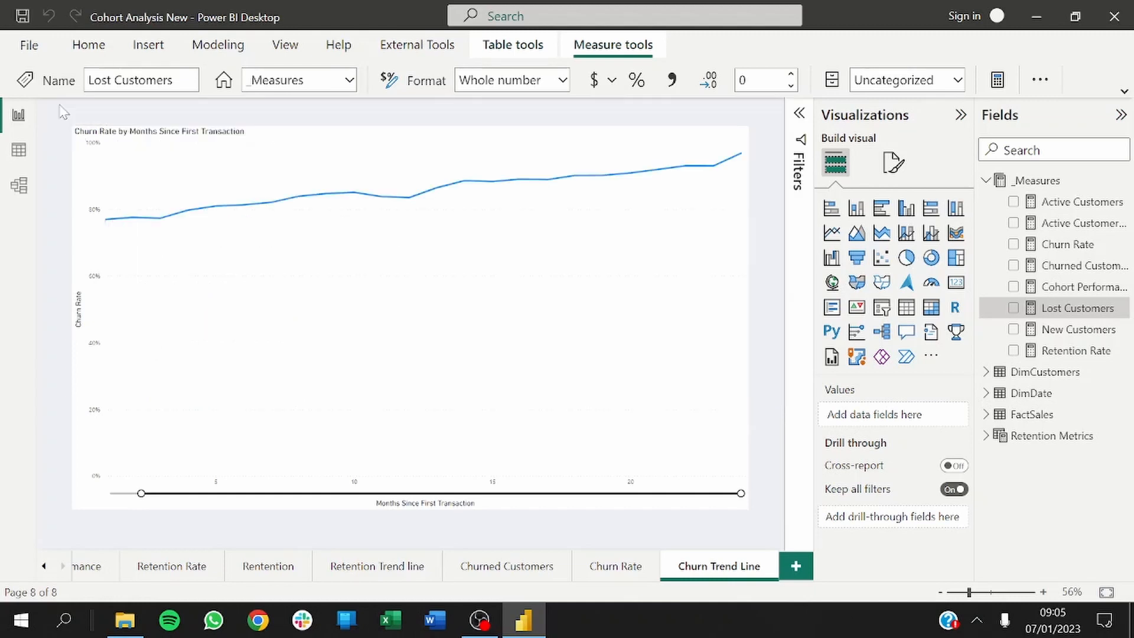
# Step: Duplicate the Churn Trend Line page and delete the line chart from the copy
pyautogui.rightClick(706, 580)
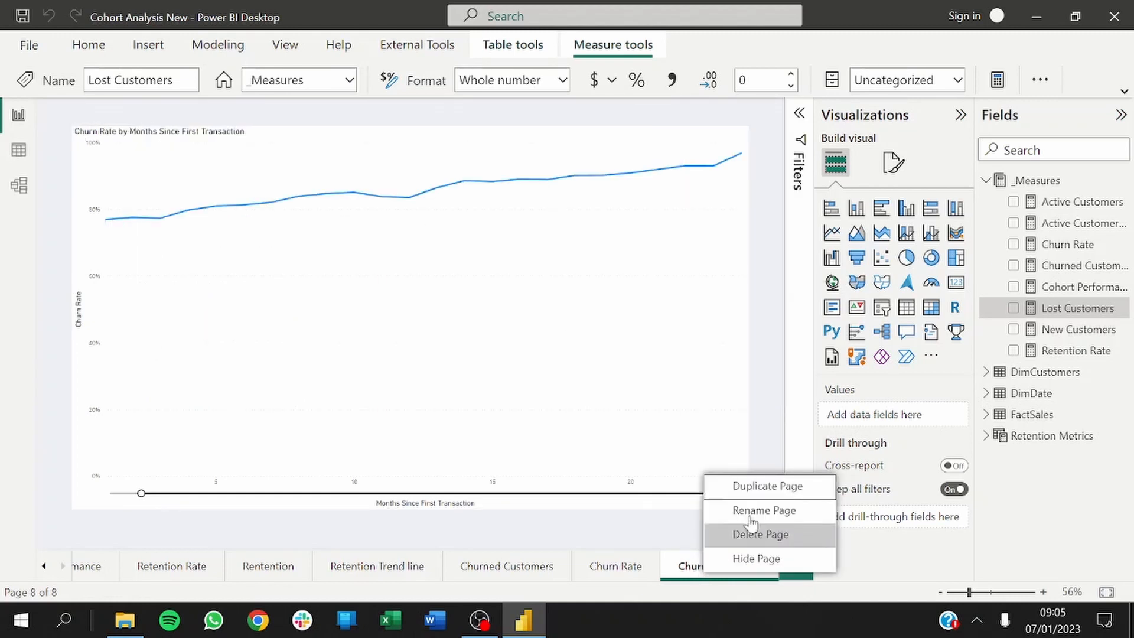
pyautogui.click(746, 485)
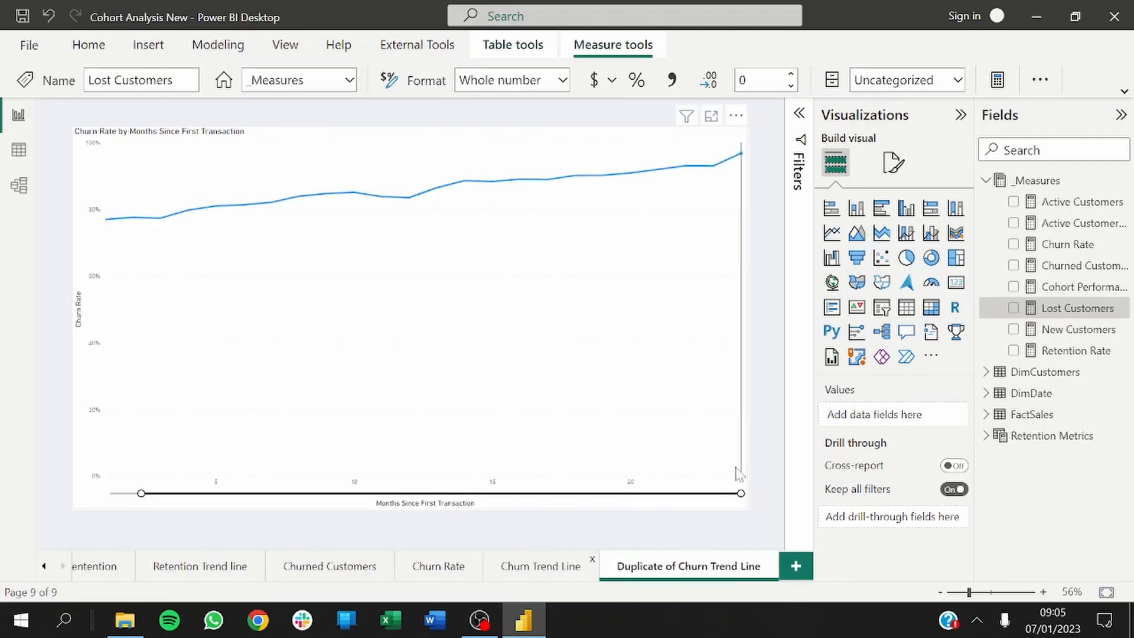
pyautogui.click(738, 473)
pyautogui.press('Delete')
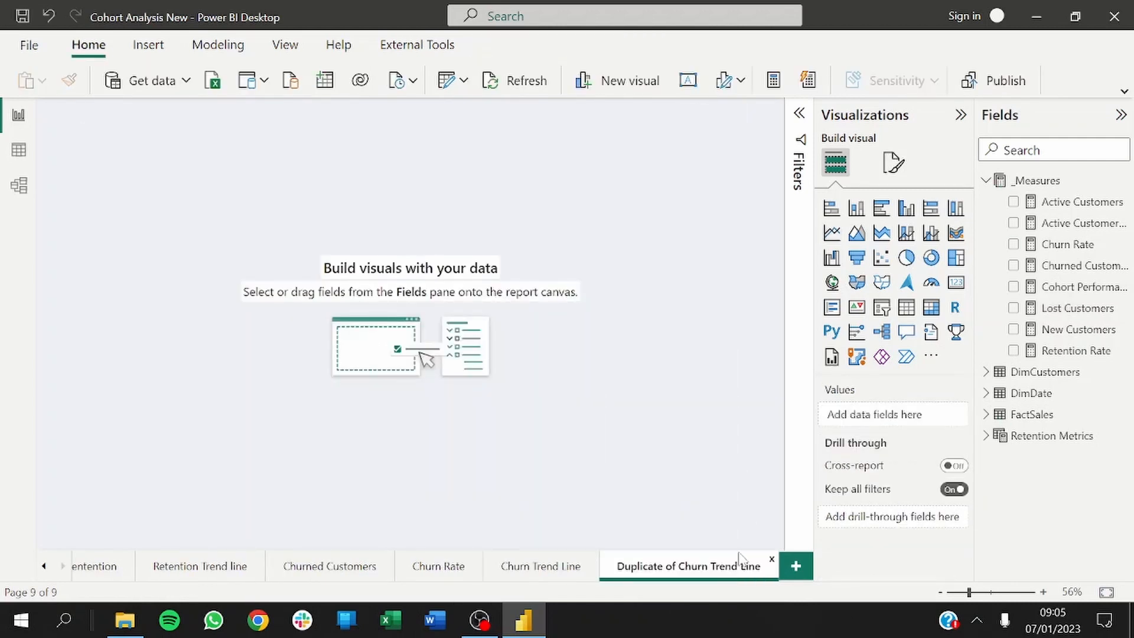
# Step: Rename the duplicated report page as Lost Customers
pyautogui.doubleClick(730, 566)
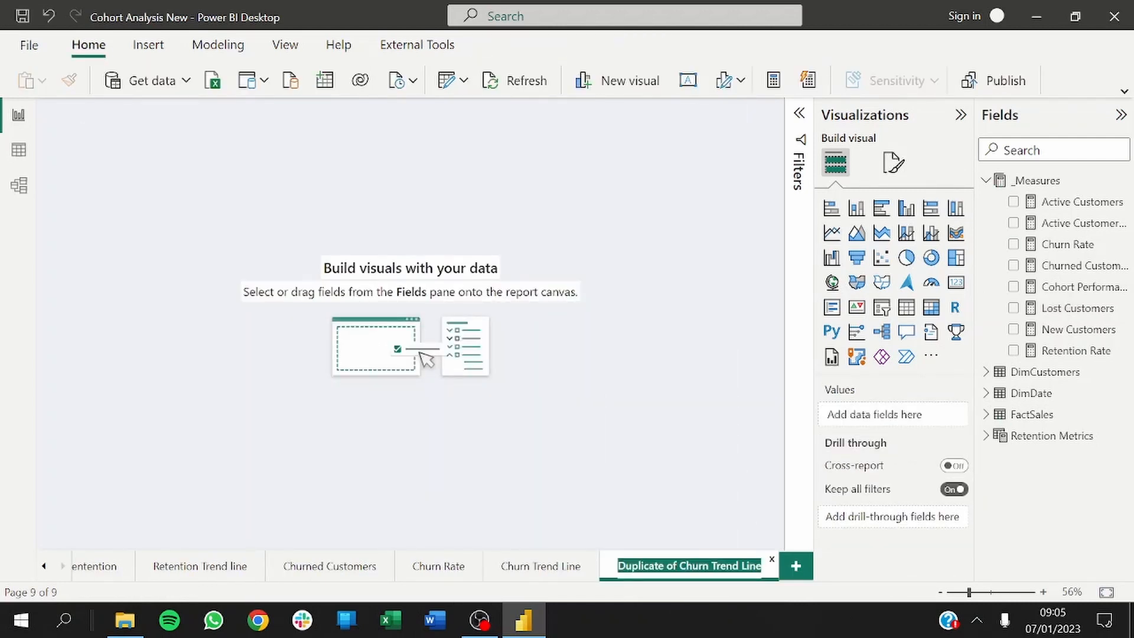
pyautogui.write('Lost Customers')
pyautogui.press('Return')
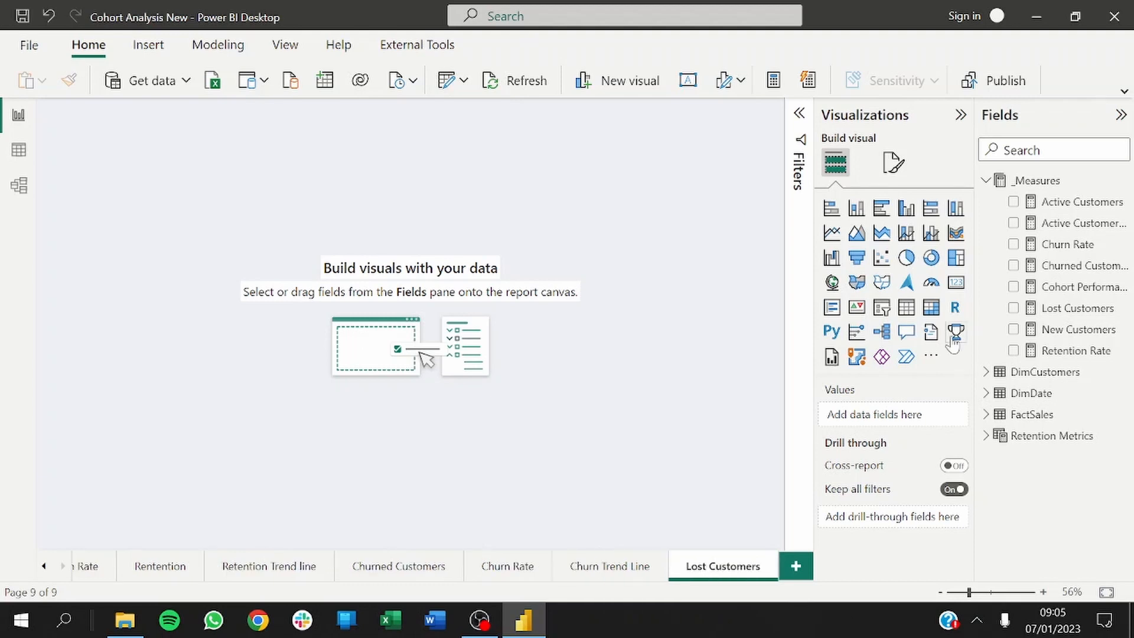
# Step: Create a column chart of the Lost Customers measure with Start of Month from DimDate on the X-axis
pyautogui.click(1013, 307)
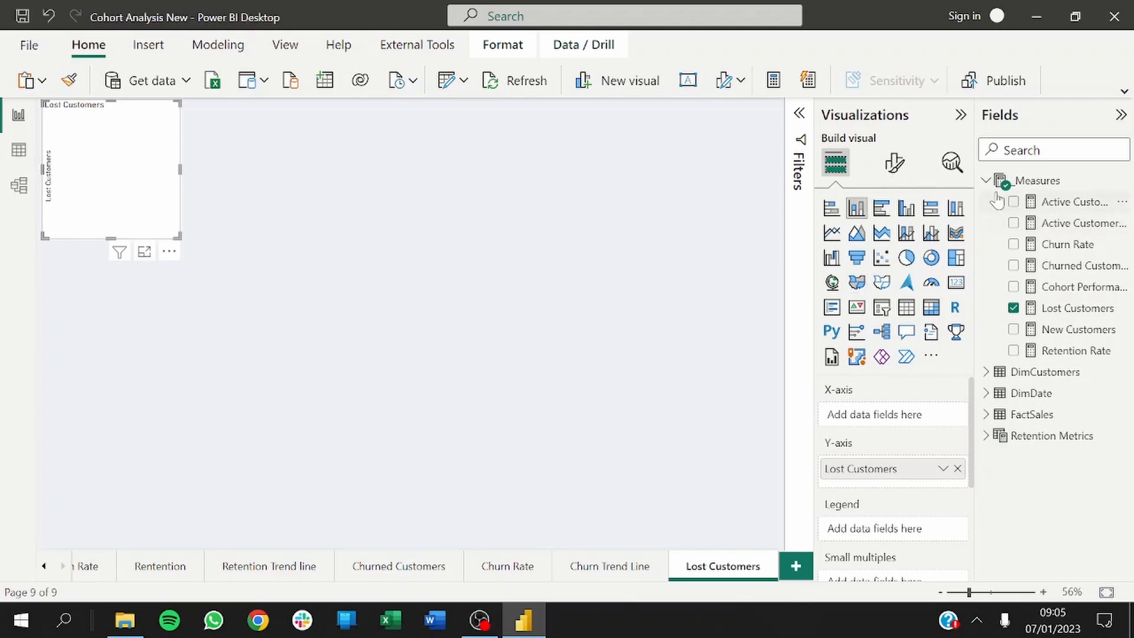
pyautogui.click(985, 394)
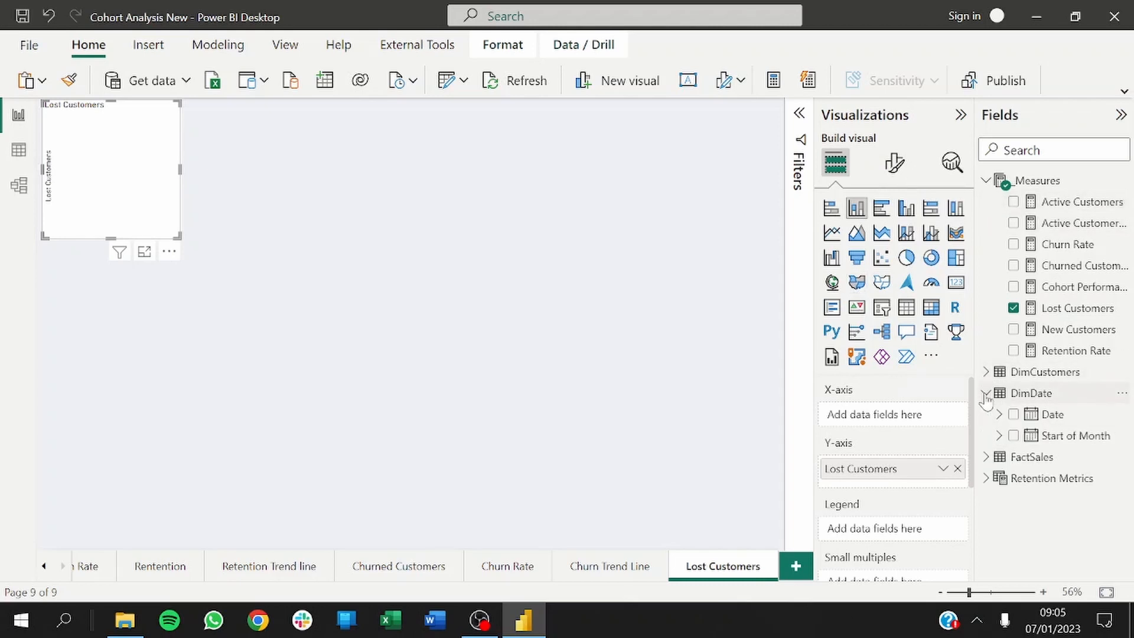
pyautogui.click(1013, 437)
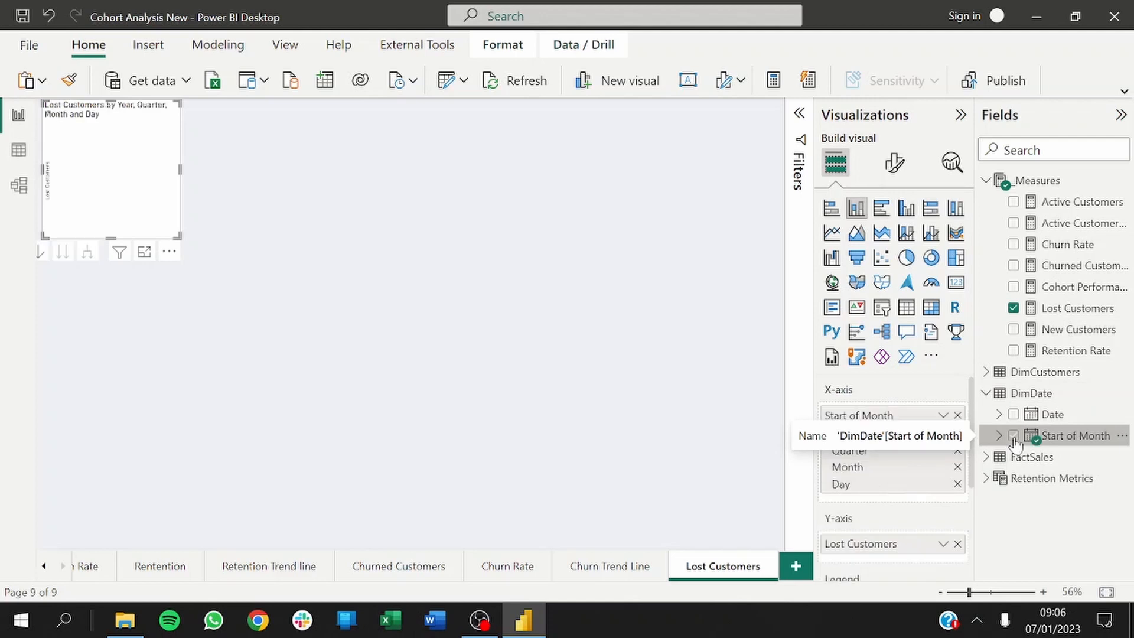
# Step: Switch the chart's X-axis from the date hierarchy to the plain Start of Month field
pyautogui.click(1121, 436)
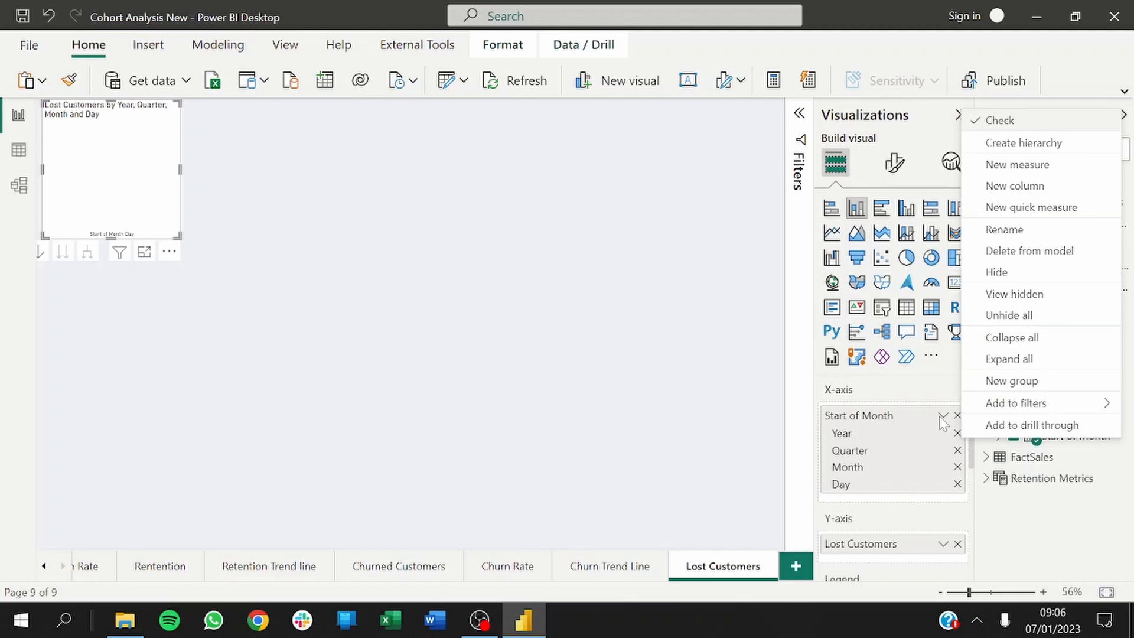
pyautogui.click(941, 416)
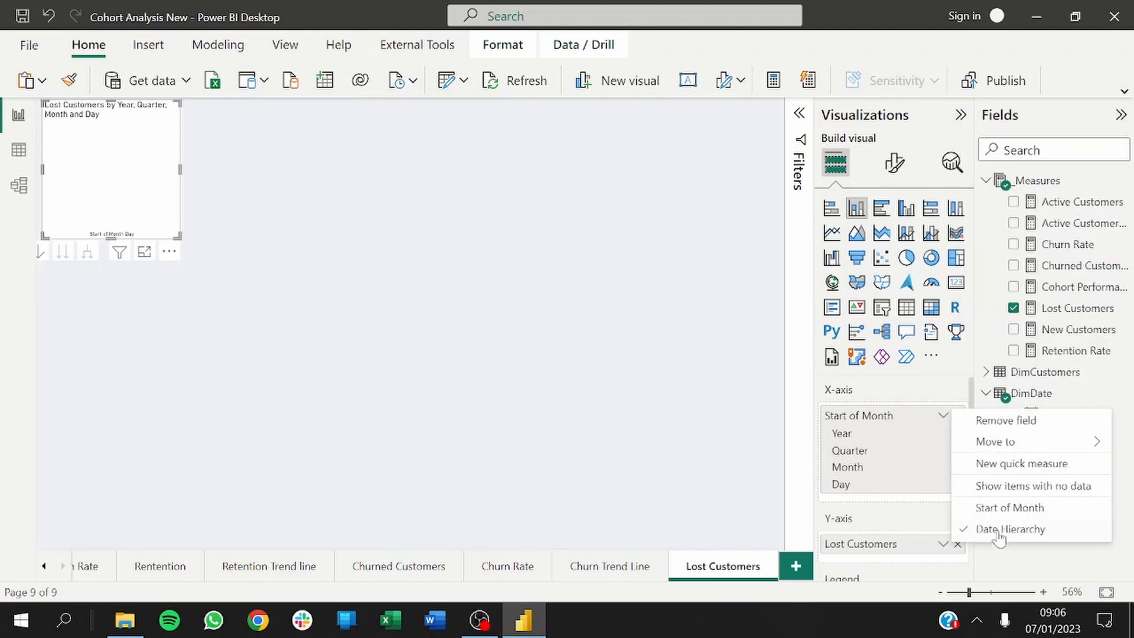
pyautogui.click(983, 507)
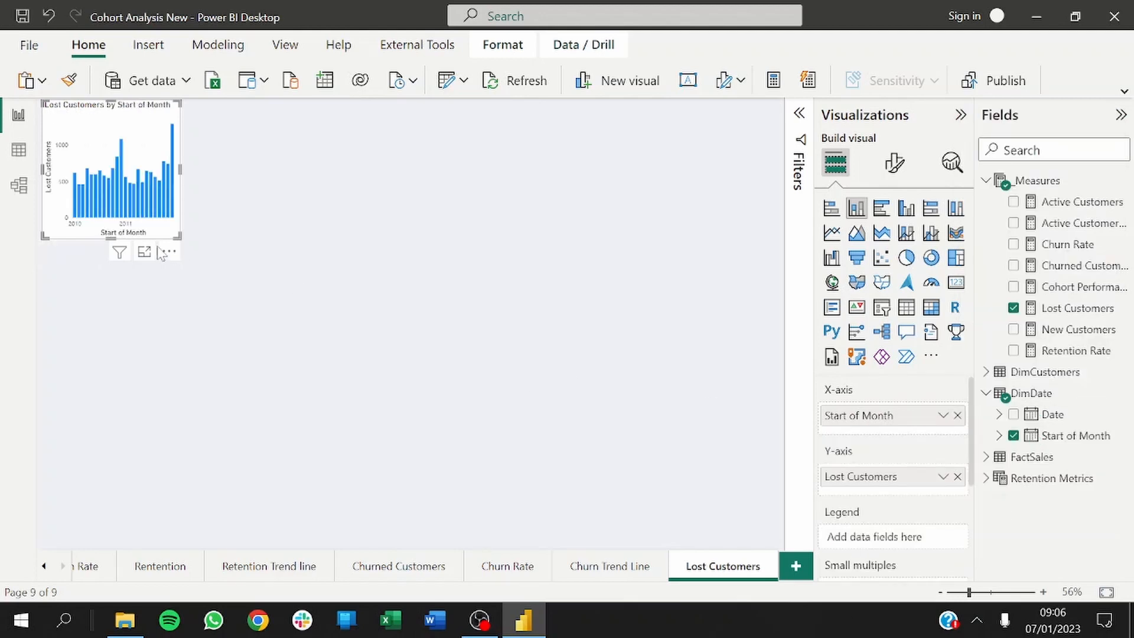
# Step: Convert the Lost Customers column chart to an area chart and resize it to cover roughly half the canvas width
pyautogui.moveTo(180, 236); pyautogui.dragTo(654, 323)
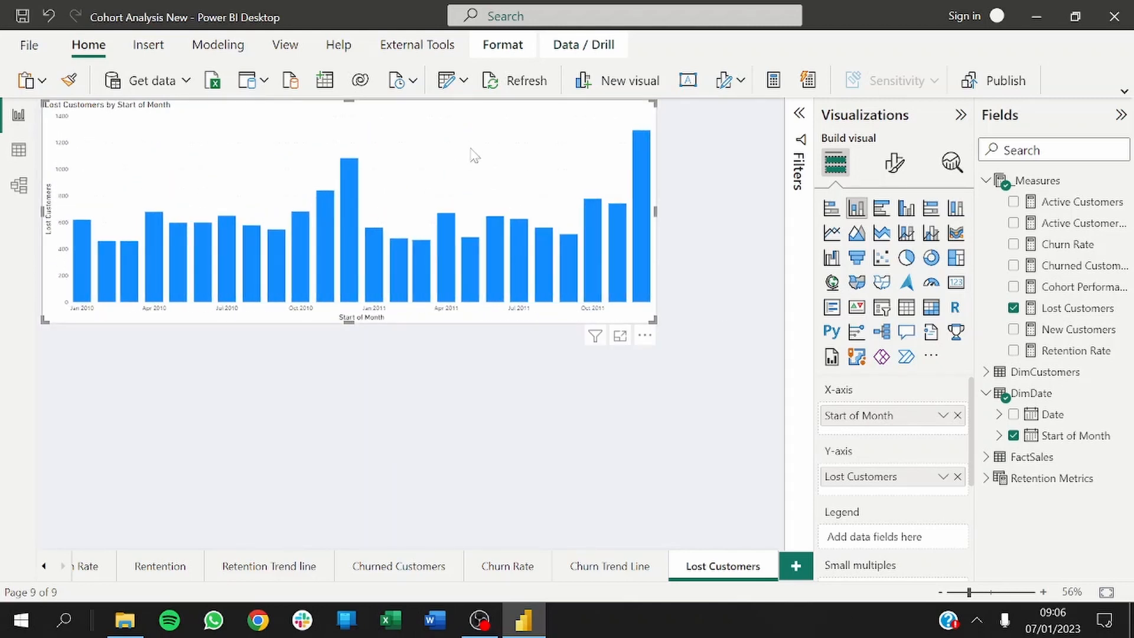
pyautogui.moveTo(471, 152); pyautogui.dragTo(466, 191)
pyautogui.click(857, 235)
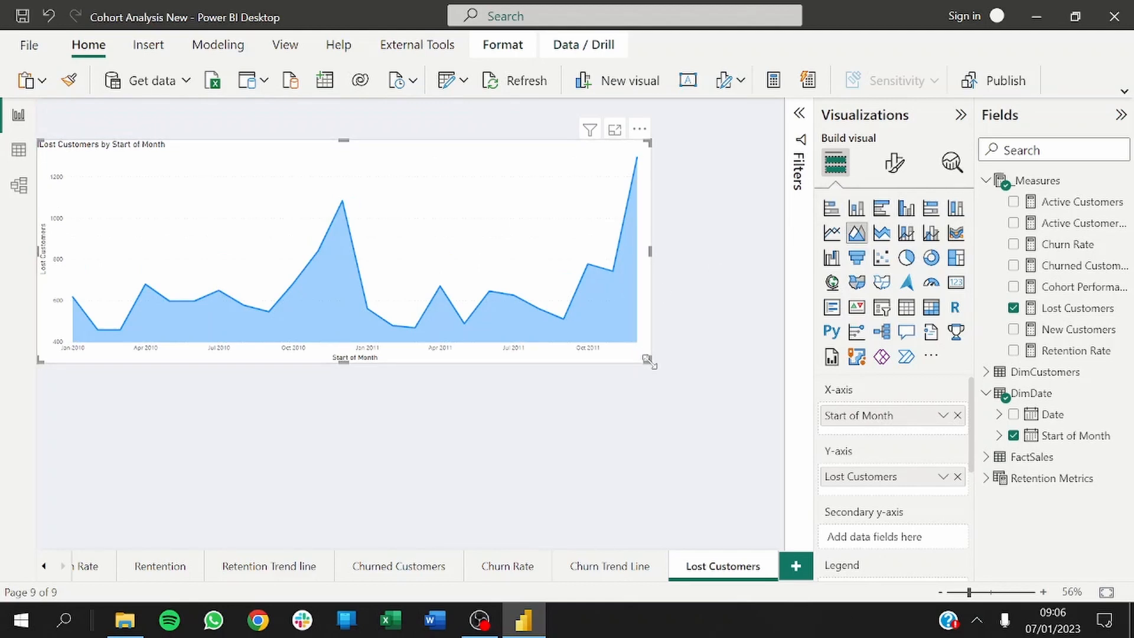
pyautogui.moveTo(647, 359); pyautogui.dragTo(445, 346)
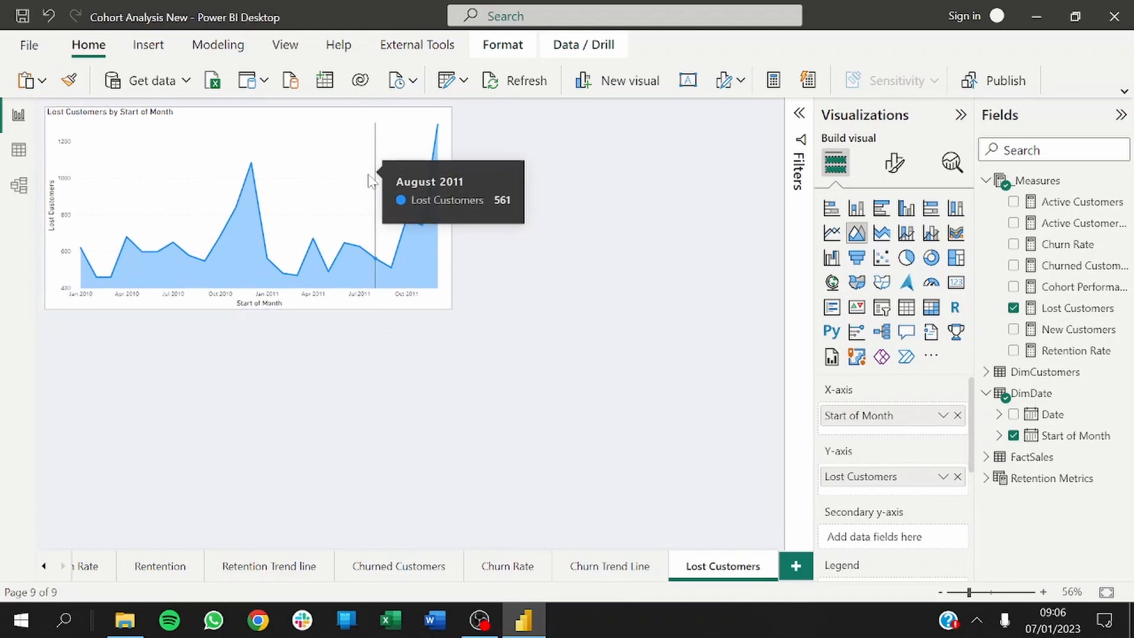
# Step: Rename the chart's X-axis field as "Month, Year"
pyautogui.doubleClick(874, 415)
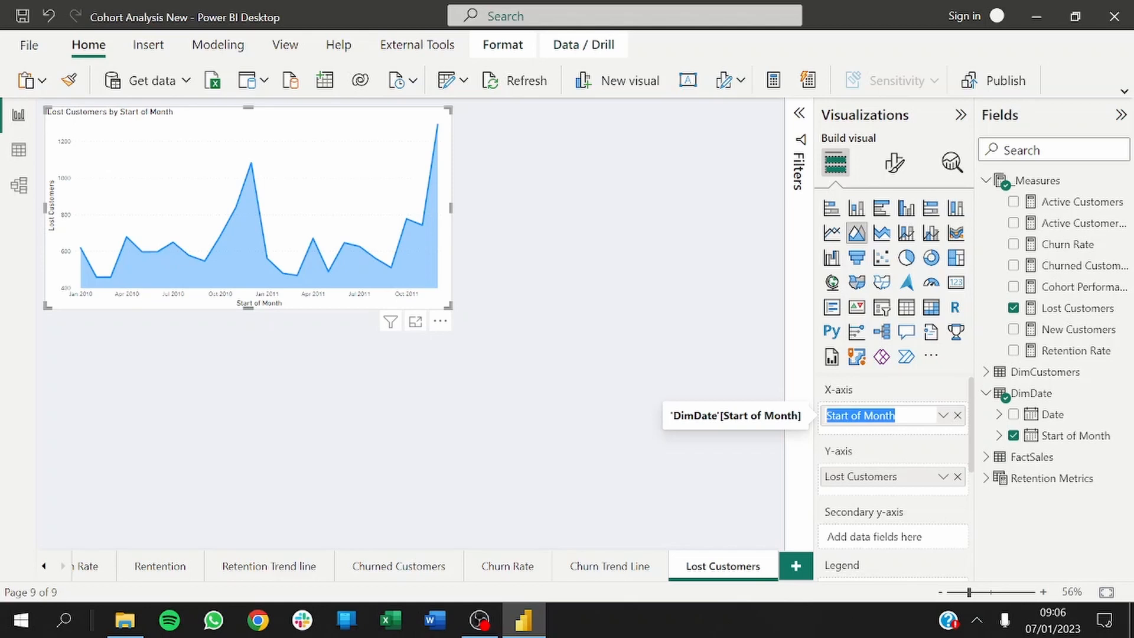
pyautogui.write('Month')
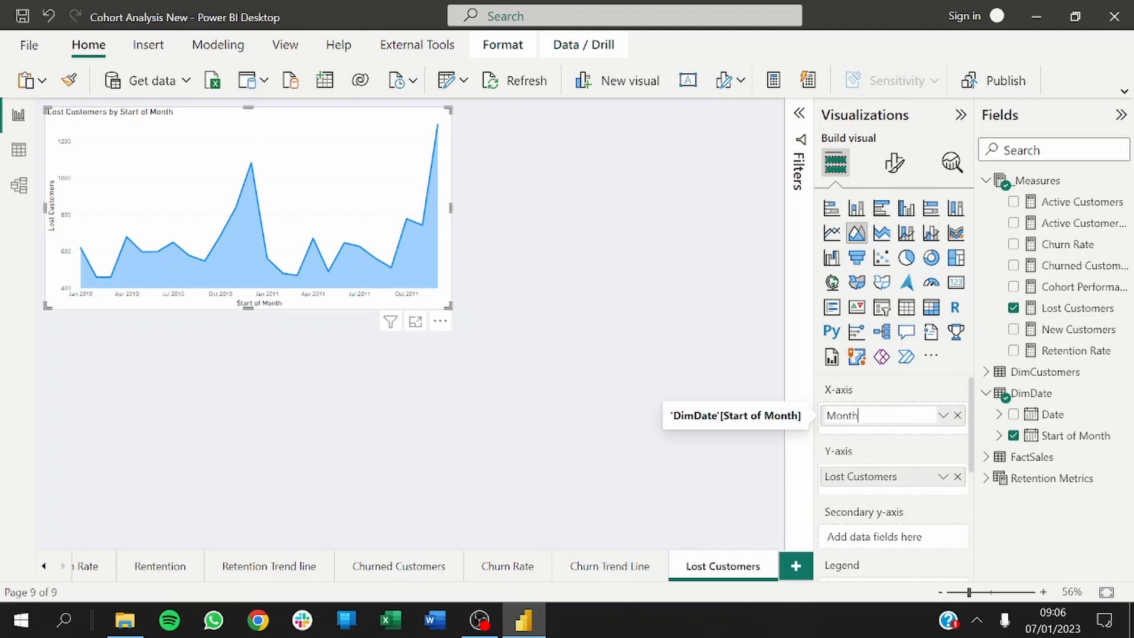
pyautogui.write(', Ye')
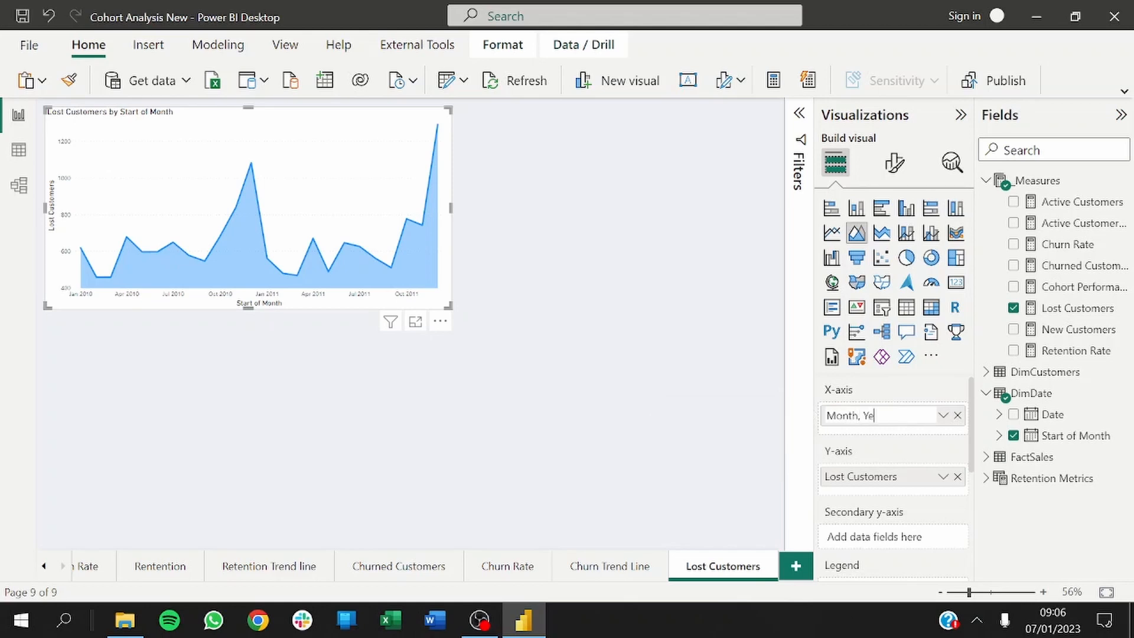
pyautogui.write('ar')
pyautogui.press('Return')
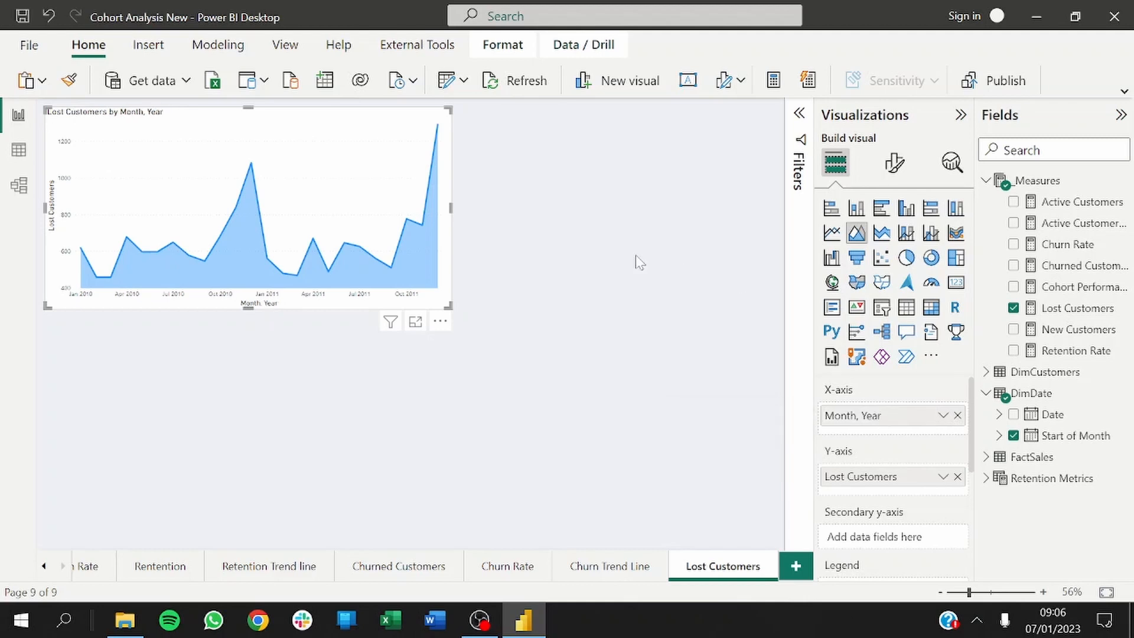
pyautogui.click(638, 261)
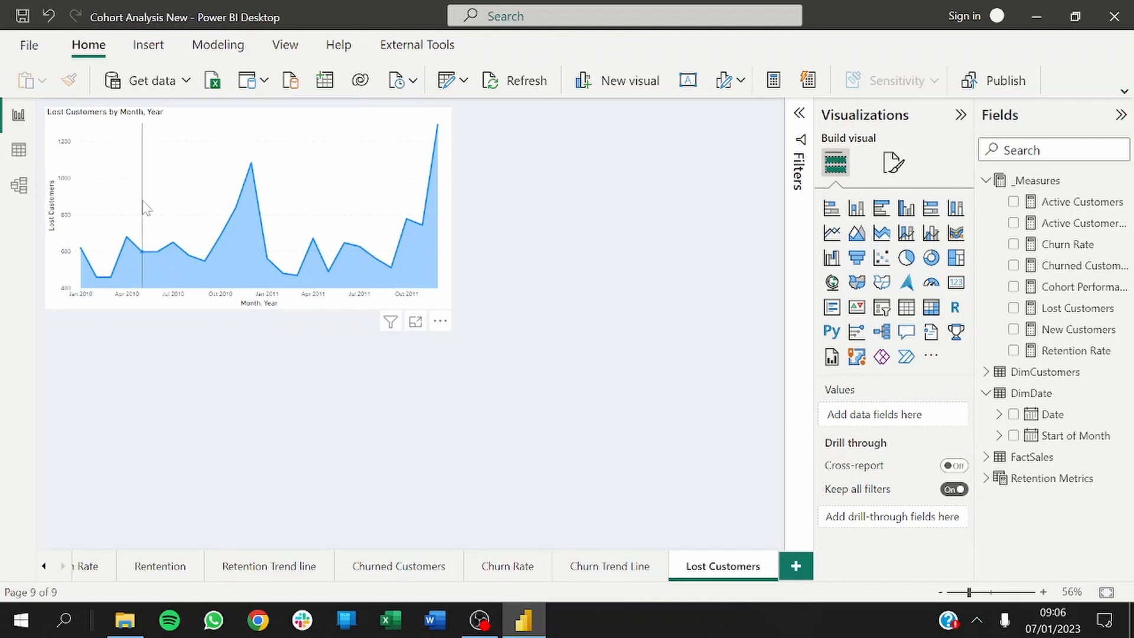
# Step: Apply a thousands separator to the Lost Customers measure's number format and collapse the formula editor
pyautogui.moveTo(250, 206)
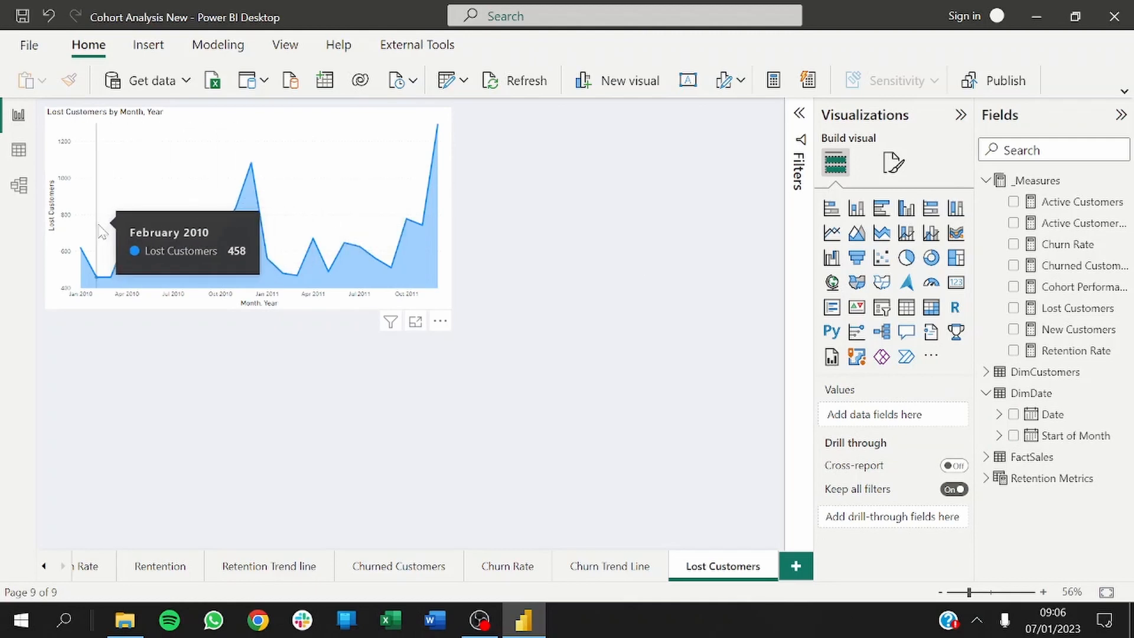
pyautogui.click(370, 158)
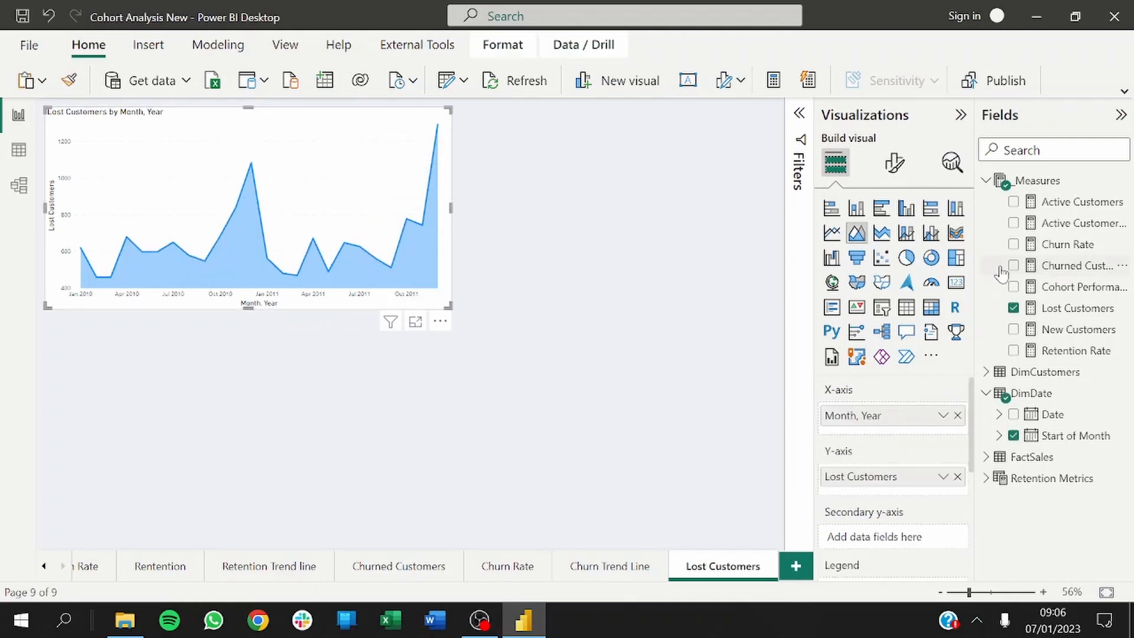
pyautogui.click(1062, 309)
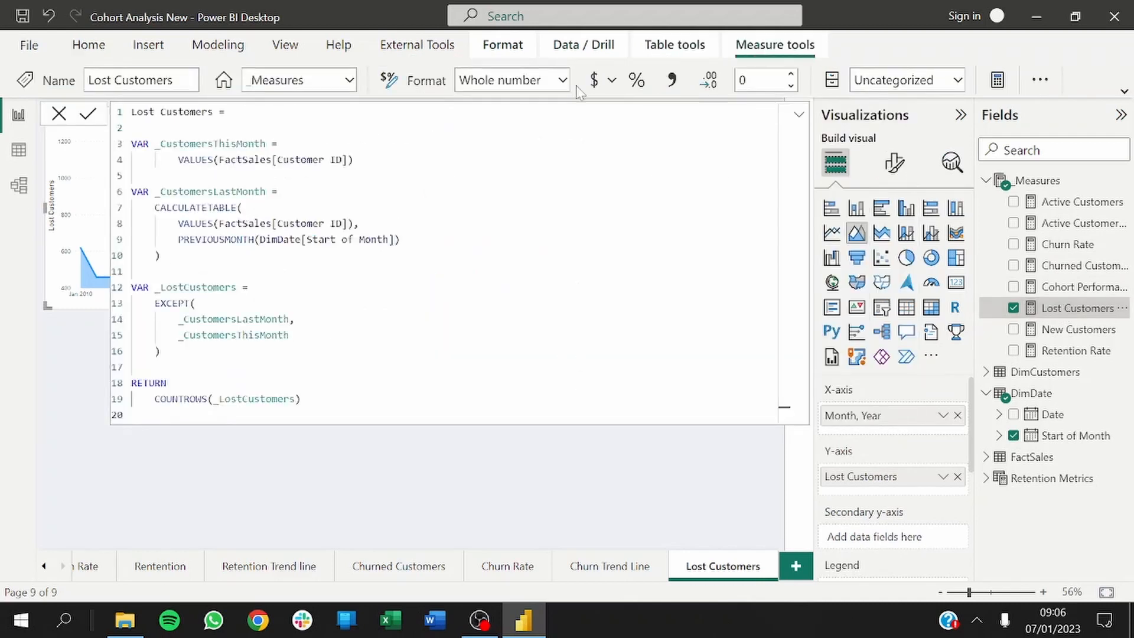
pyautogui.click(673, 80)
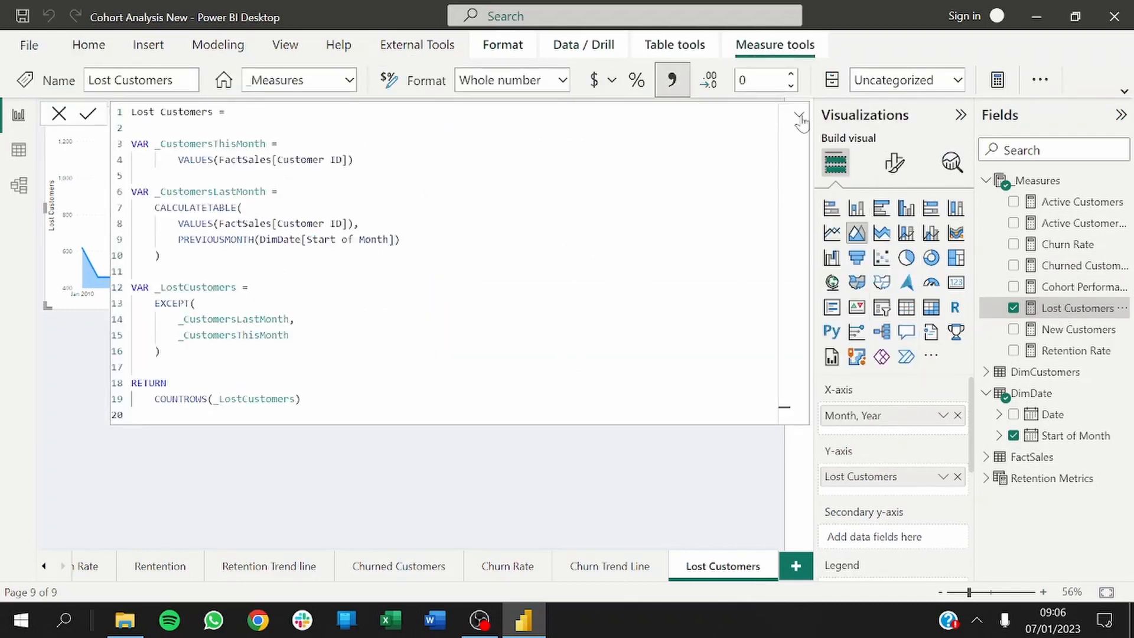
pyautogui.click(799, 115)
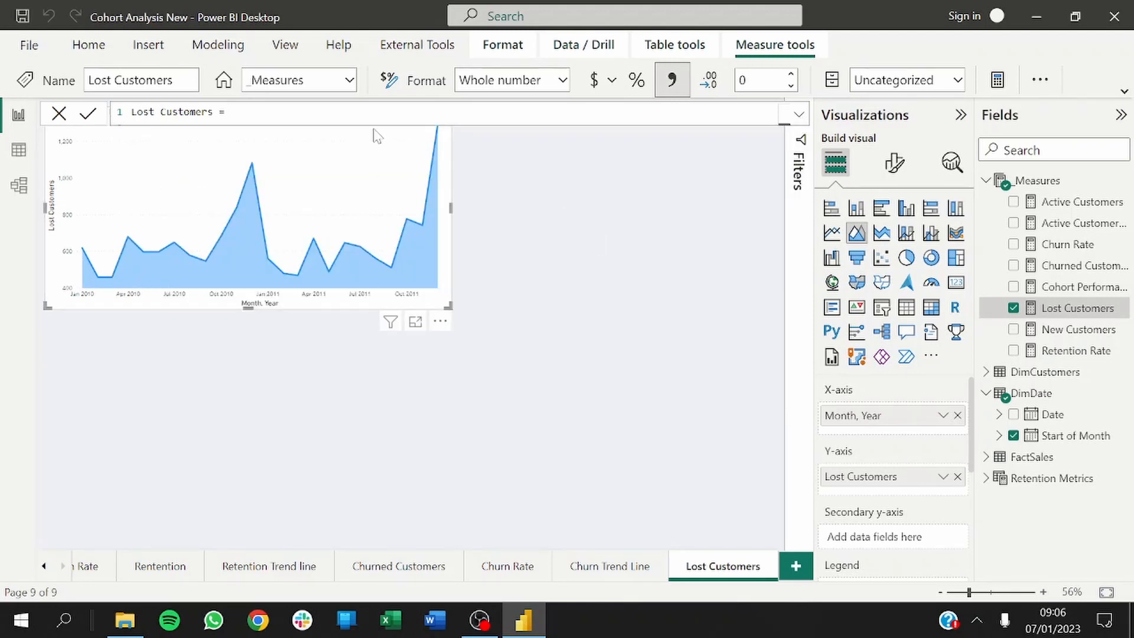
pyautogui.click(607, 240)
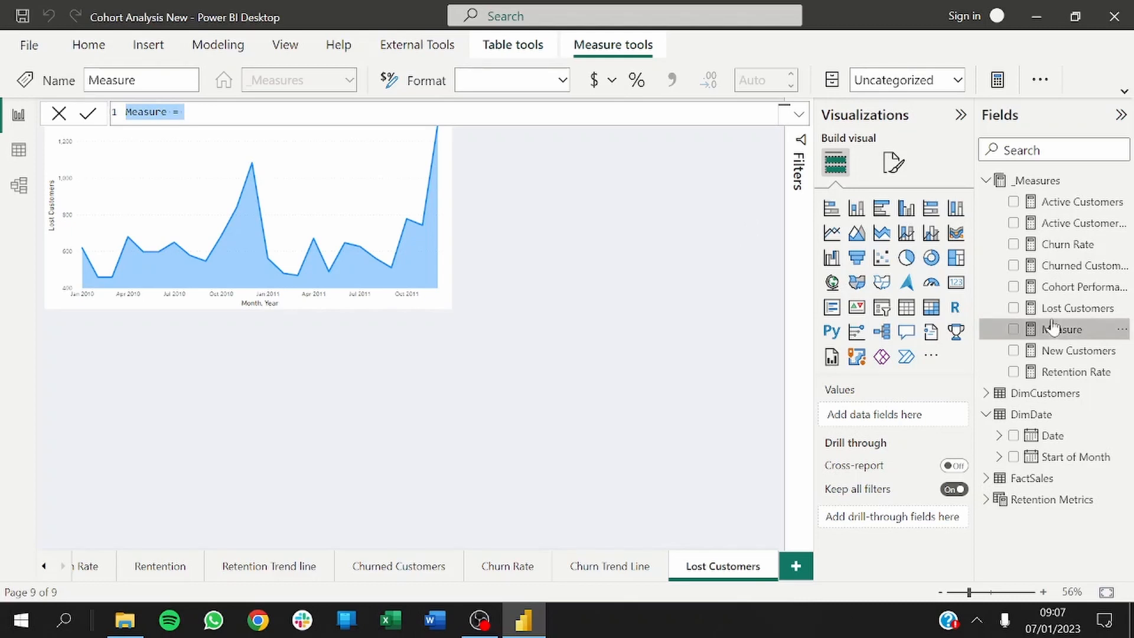
# Step: Discard the blank new measure and copy the entire formula of the Lost Customers measure
pyautogui.press('Escape')
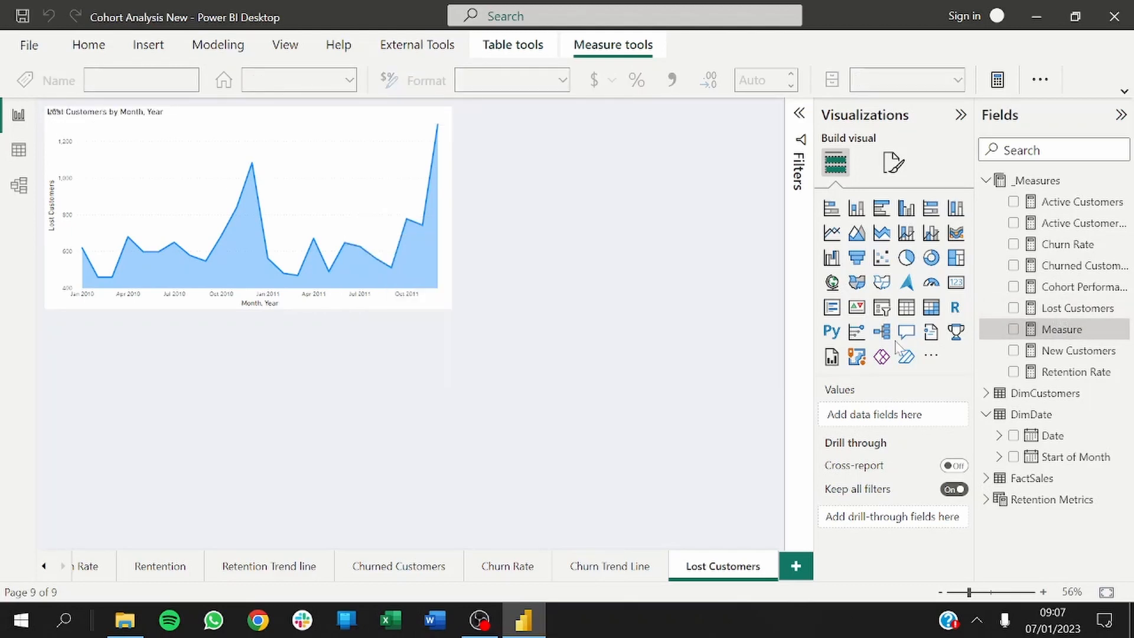
pyautogui.click(1072, 312)
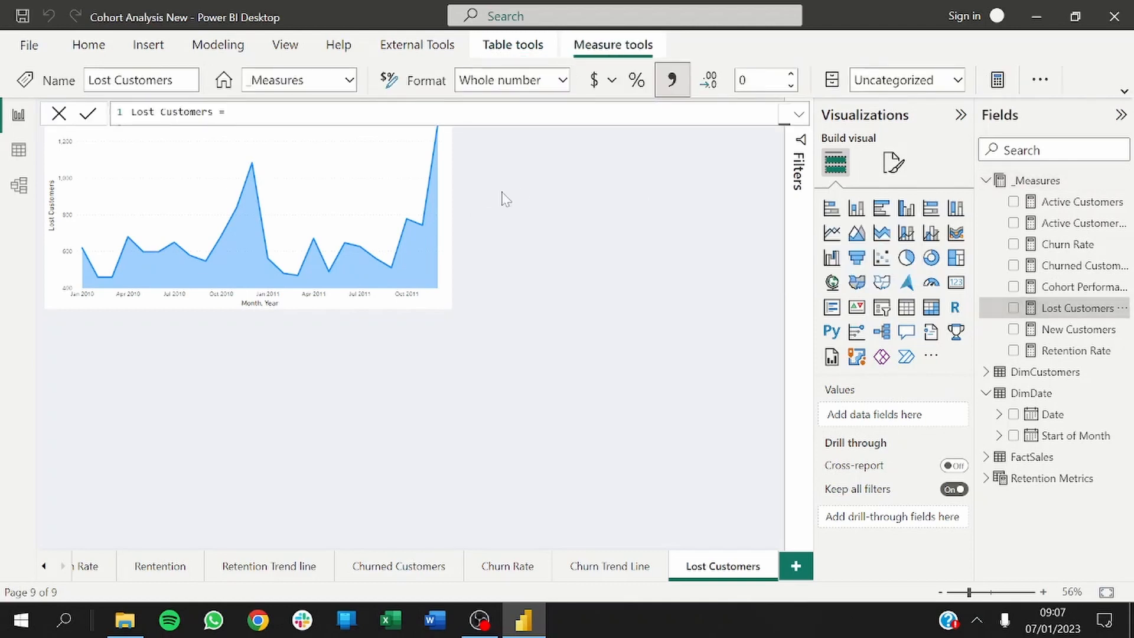
pyautogui.click(798, 114)
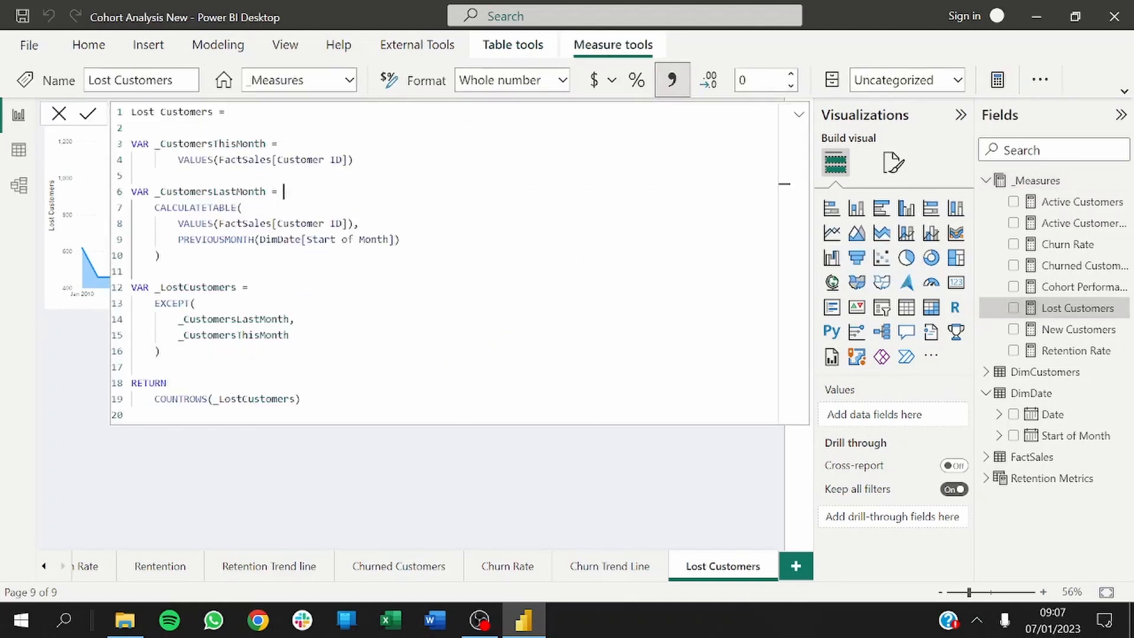
pyautogui.hotkey('ctrl', 'a')
pyautogui.hotkey('ctrl', 'c')
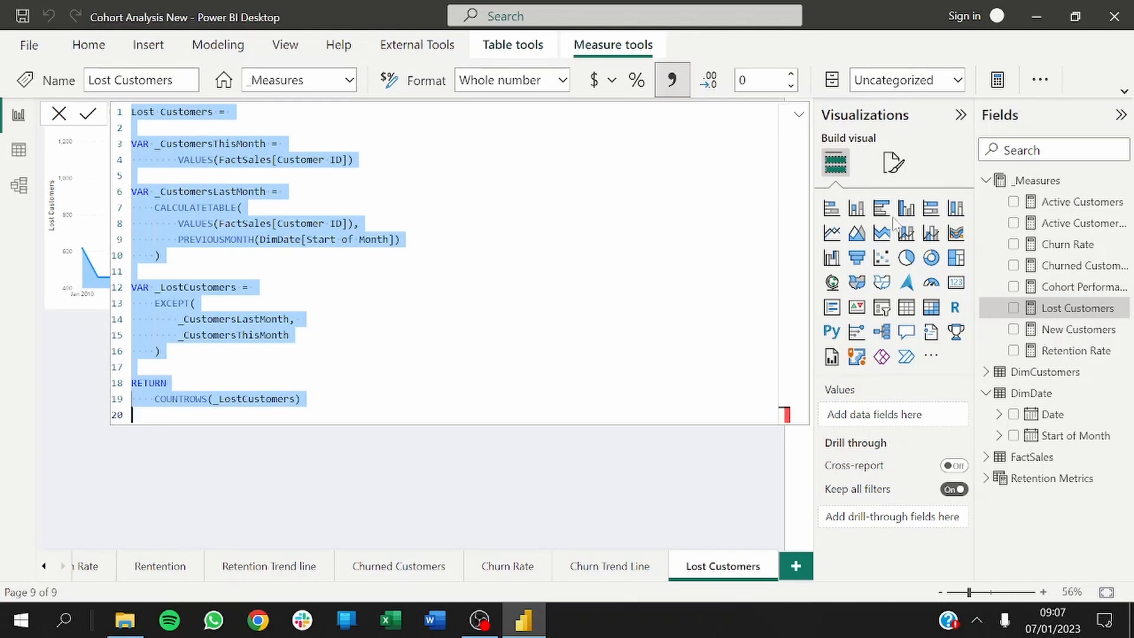
pyautogui.click(798, 117)
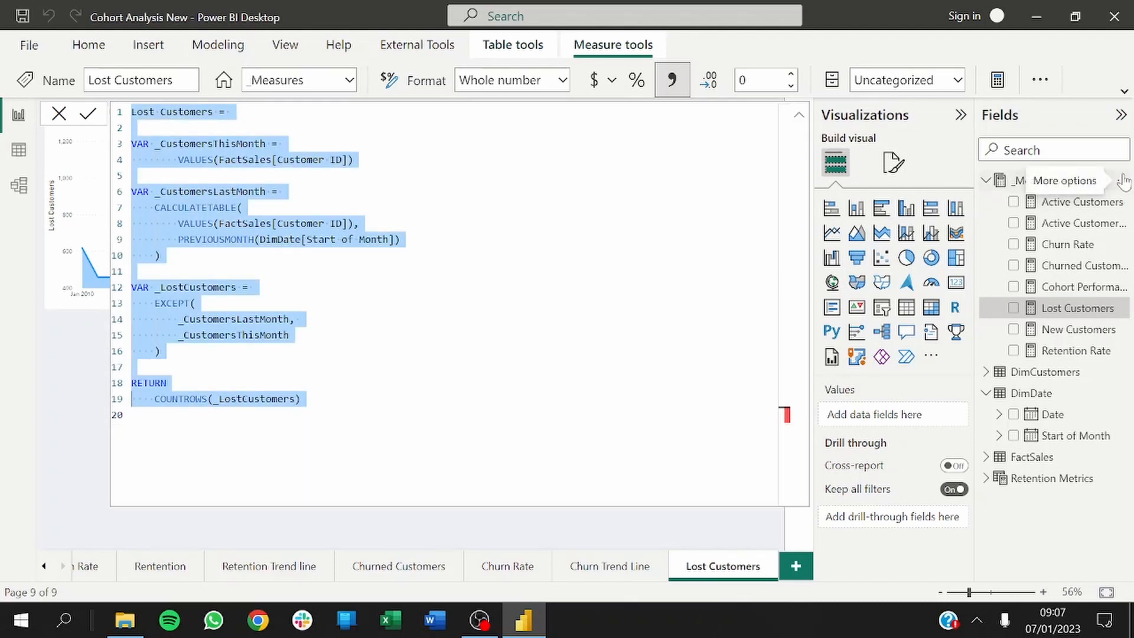
# Step: Create a new measure in the _Measures table from the copied formula and name it Retained Customers
pyautogui.click(1121, 180)
pyautogui.click(1028, 187)
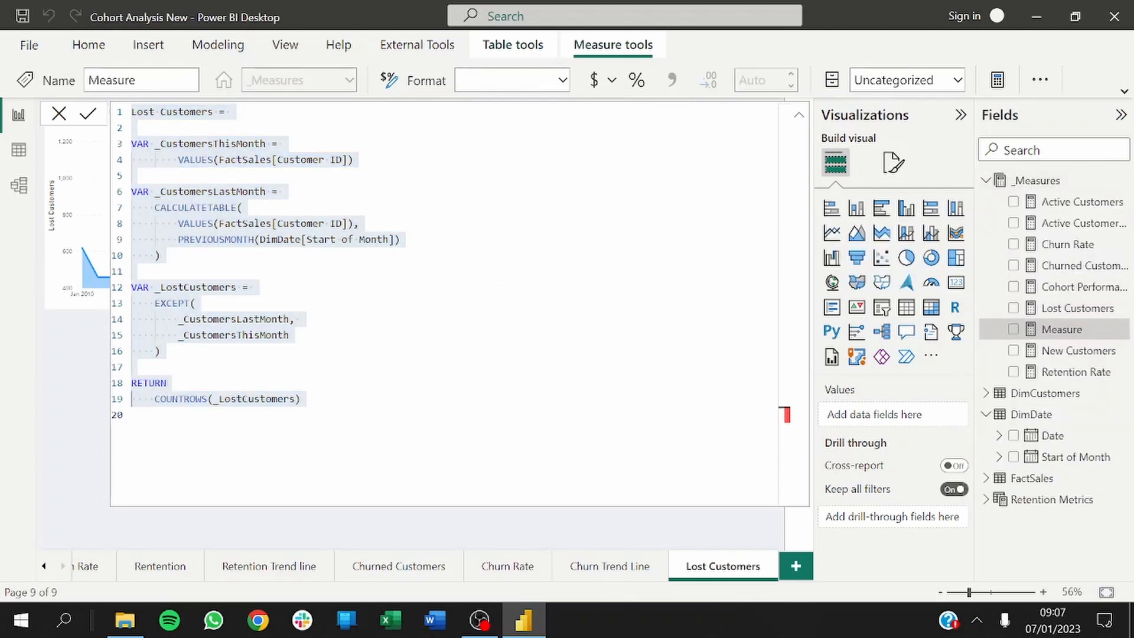
pyautogui.hotkey('ctrl', 'v')
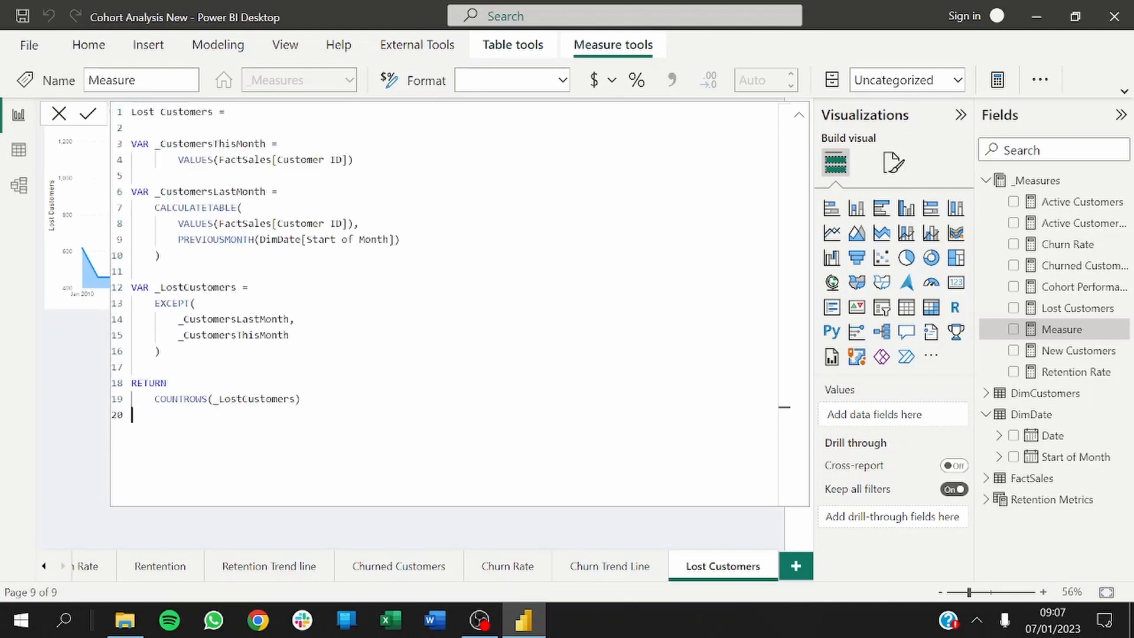
pyautogui.click(149, 111)
pyautogui.press('BackSpace')
pyautogui.press('BackSpace')
pyautogui.press('BackSpace')
pyautogui.press('BackSpace')
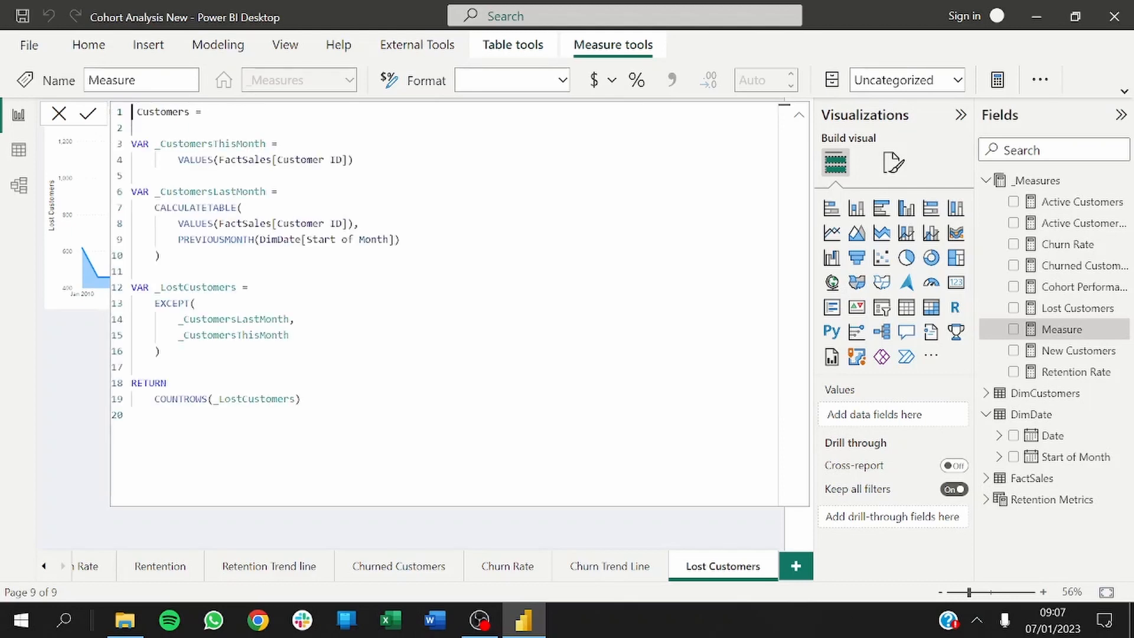
pyautogui.write('Retained')
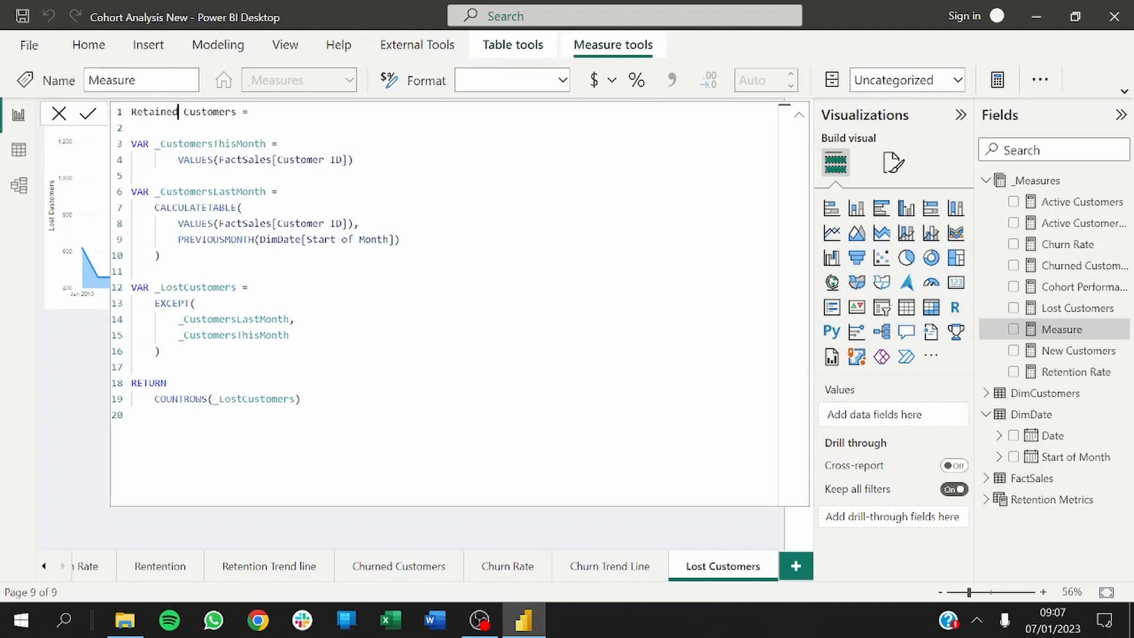
# Step: Replace the EXCEPT function with INTERSECT in the Retained Customers formula, keeping a single opening parenthesis
pyautogui.click(214, 160)
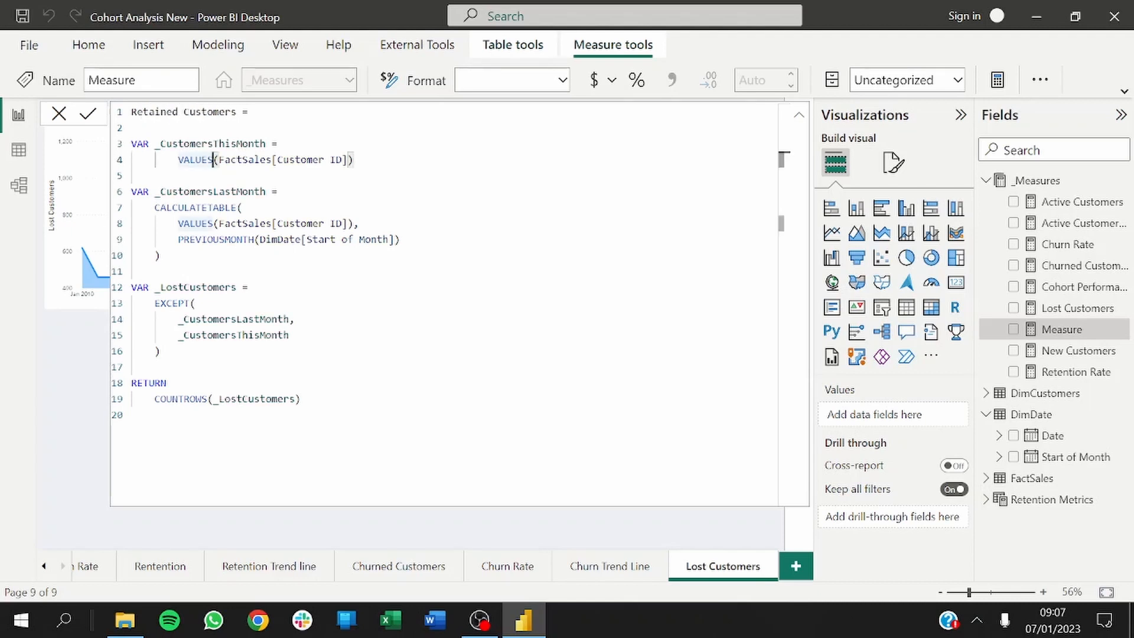
pyautogui.click(236, 191)
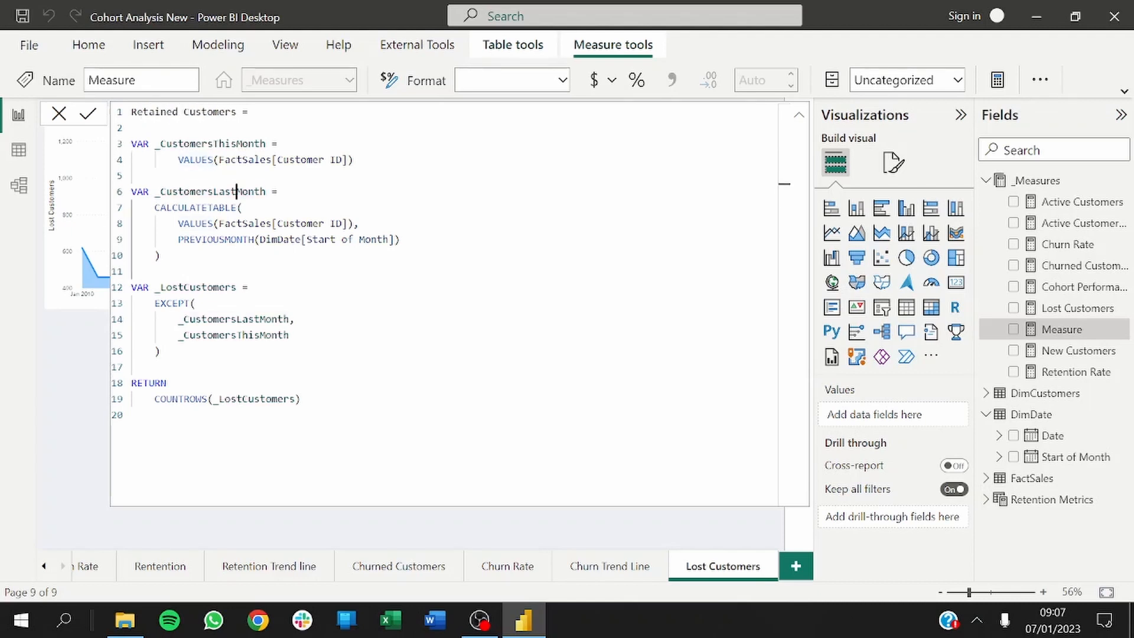
pyautogui.click(231, 318)
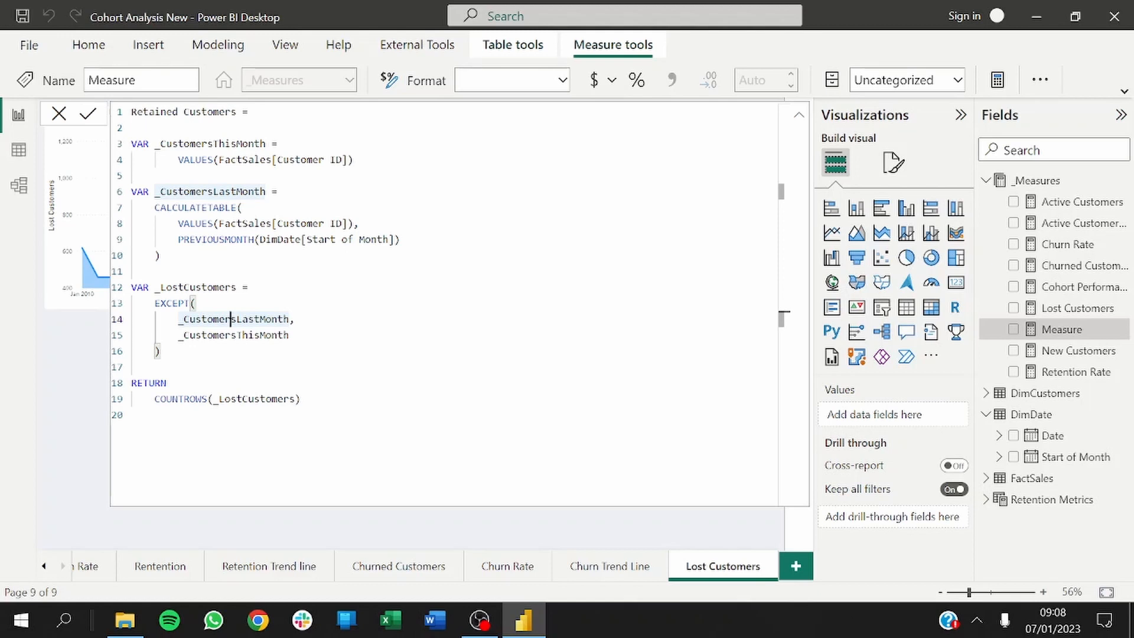
pyautogui.click(189, 303)
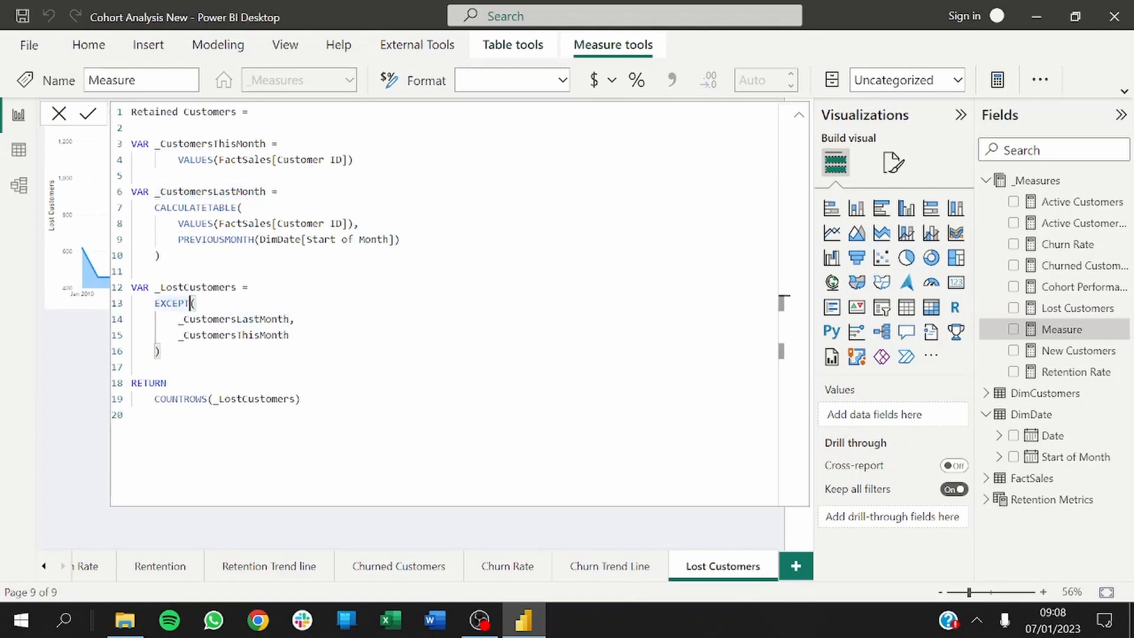
pyautogui.press('BackSpace')
pyautogui.press('BackSpace')
pyautogui.press('BackSpace')
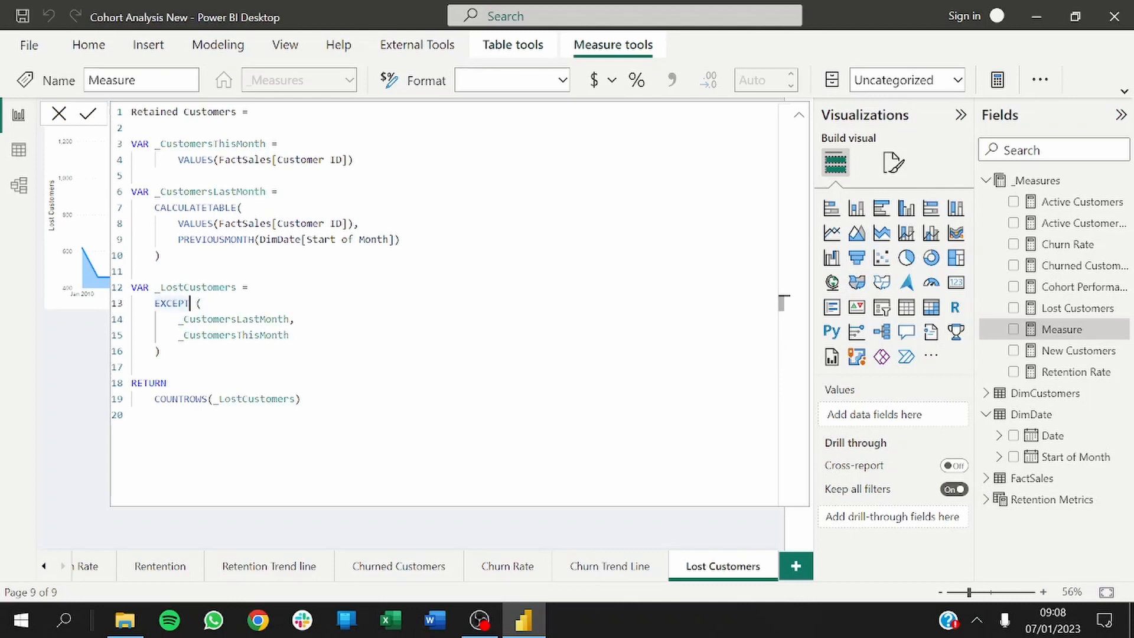
pyautogui.press('BackSpace')
pyautogui.press('BackSpace')
pyautogui.press('BackSpace')
pyautogui.write('INS')
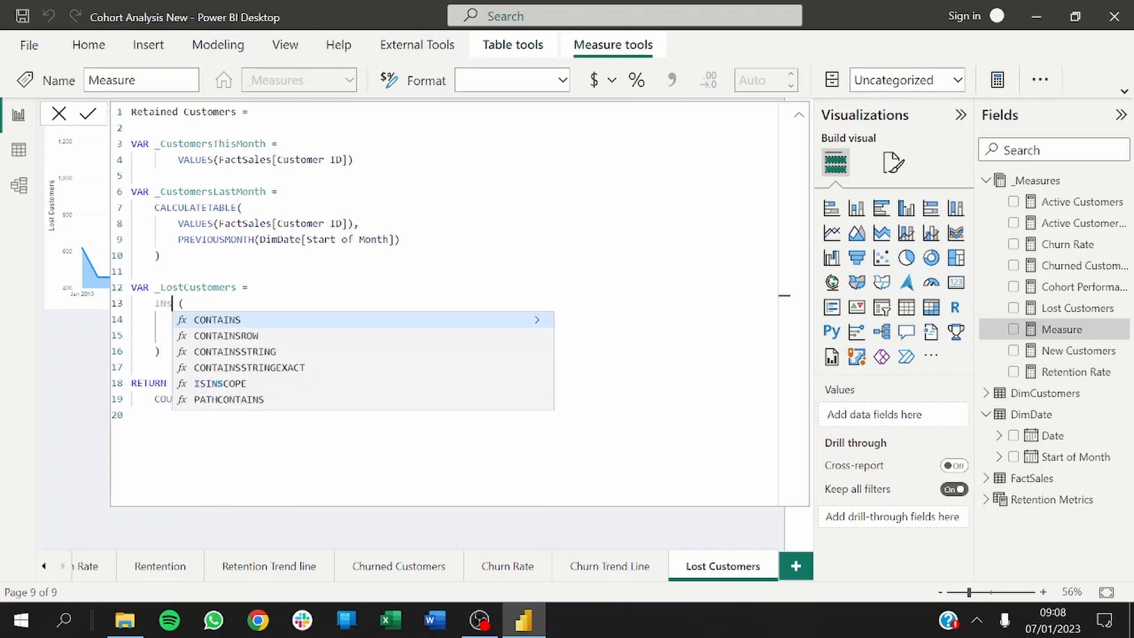
pyautogui.press('BackSpace')
pyautogui.write('TE')
pyautogui.press('Tab')
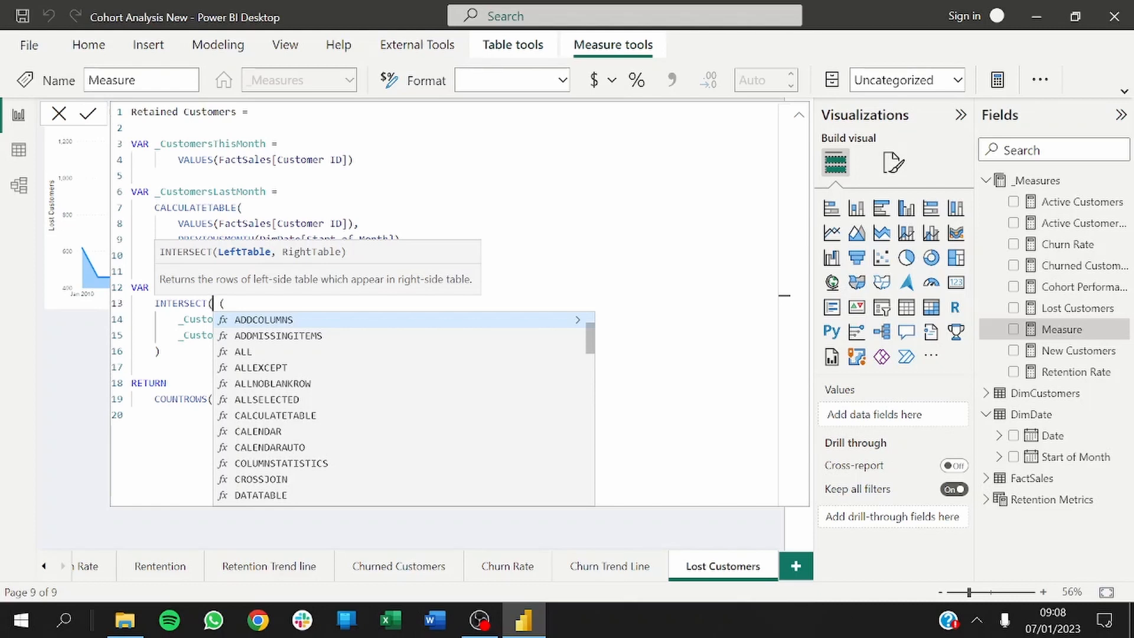
pyautogui.click(212, 303)
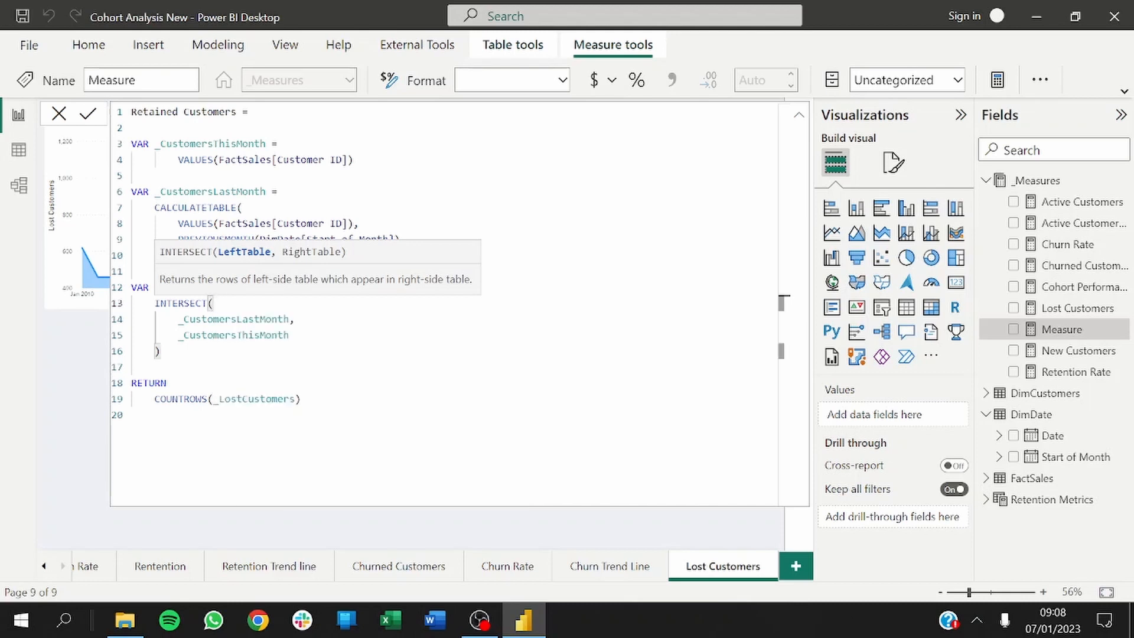
pyautogui.click(161, 351)
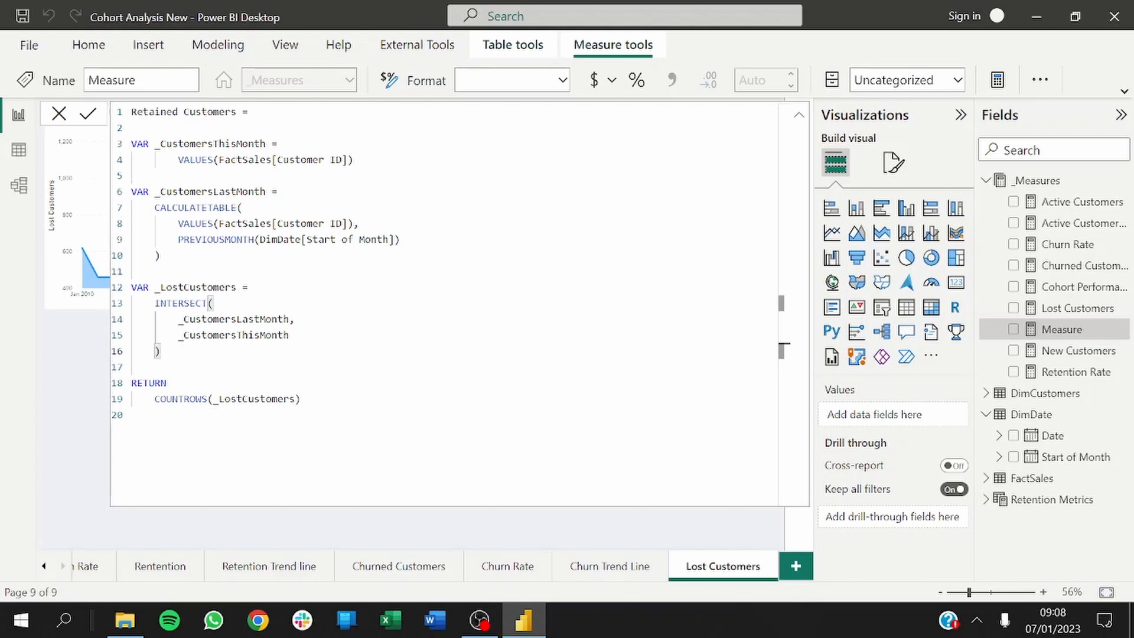
# Step: Rename the _LostCustomers variable to _RetainedCustomers in its declaration above the INTERSECT function
pyautogui.click(184, 287)
pyautogui.press('BackSpace')
pyautogui.press('BackSpace')
pyautogui.press('BackSpace')
pyautogui.press('BackSpace')
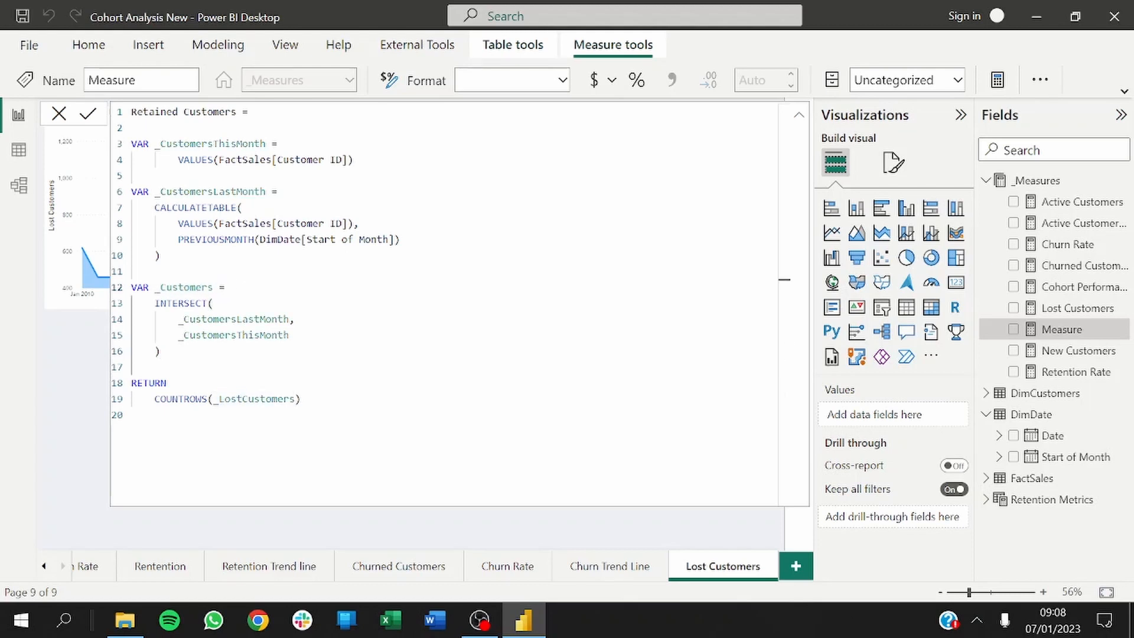
pyautogui.write('Retained')
# Step: Change the COUNTROWS argument in the RETURN line to _RetainedCustomers and commit the measure
pyautogui.click(242, 399)
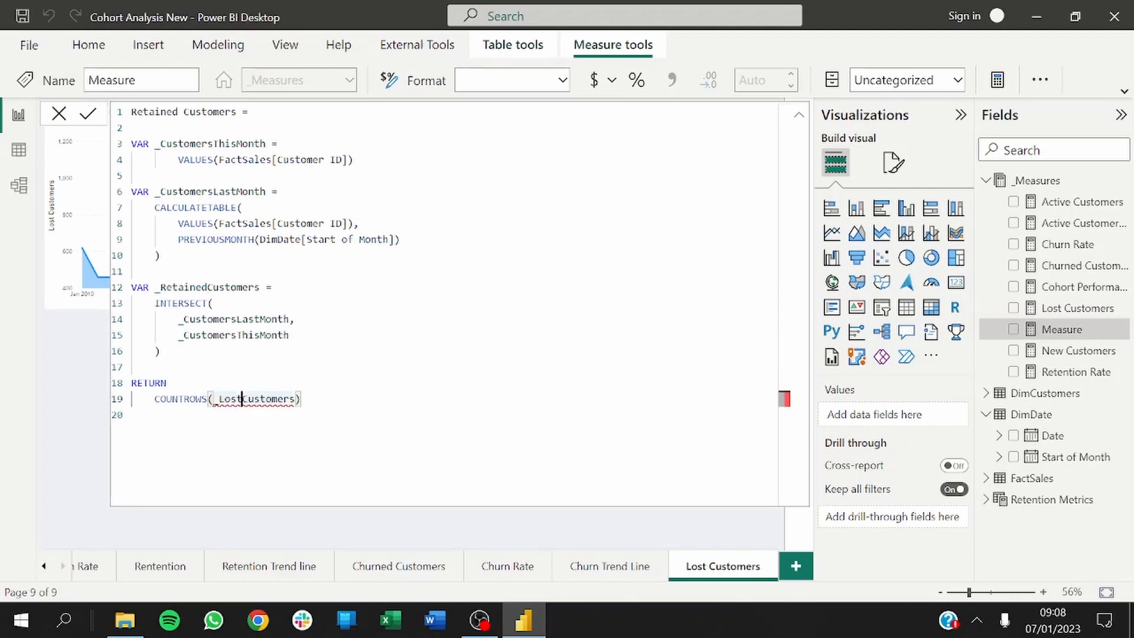
pyautogui.press('BackSpace')
pyautogui.press('Right')
pyautogui.press('Right')
pyautogui.press('Right')
pyautogui.press('Right')
pyautogui.press('Right')
pyautogui.press('Right')
pyautogui.press('Right')
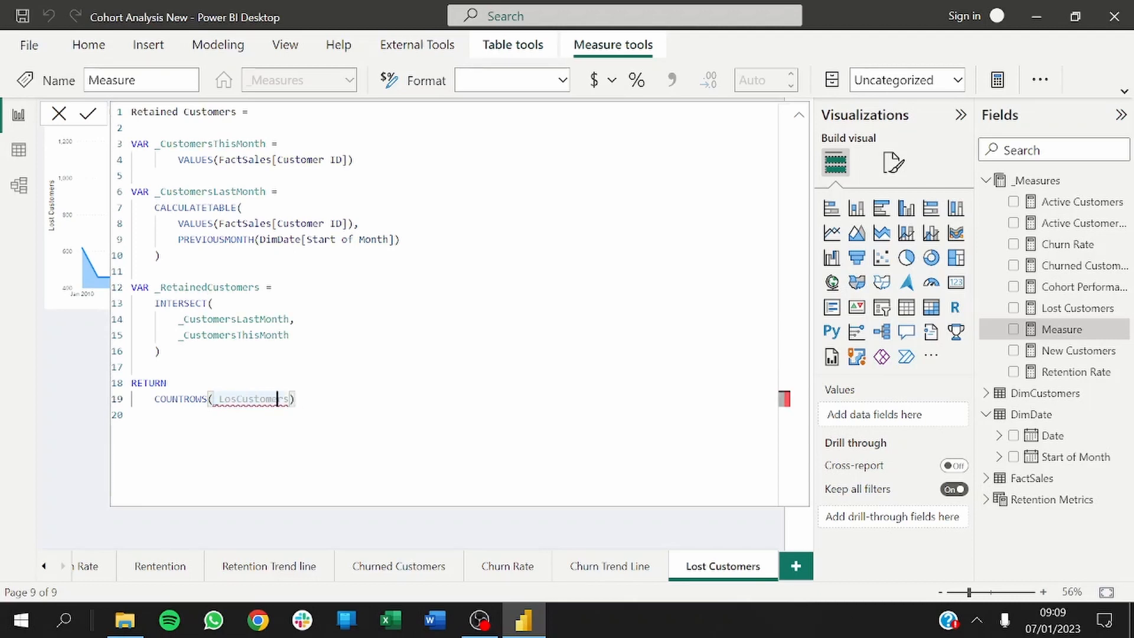
pyautogui.press('BackSpace')
pyautogui.press('BackSpace')
pyautogui.press('BackSpace')
pyautogui.press('BackSpace')
pyautogui.press('BackSpace')
pyautogui.press('BackSpace')
pyautogui.press('BackSpace')
pyautogui.press('BackSpace')
pyautogui.press('BackSpace')
pyautogui.press('BackSpace')
pyautogui.press('BackSpace')
pyautogui.press('BackSpace')
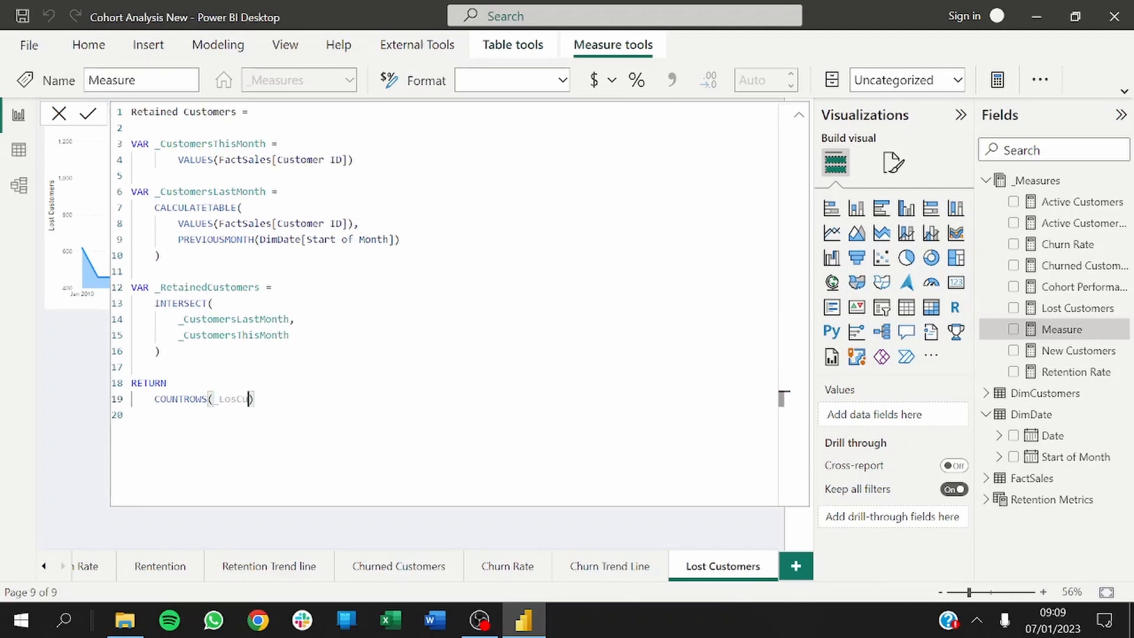
pyautogui.write('RetainedCustomers')
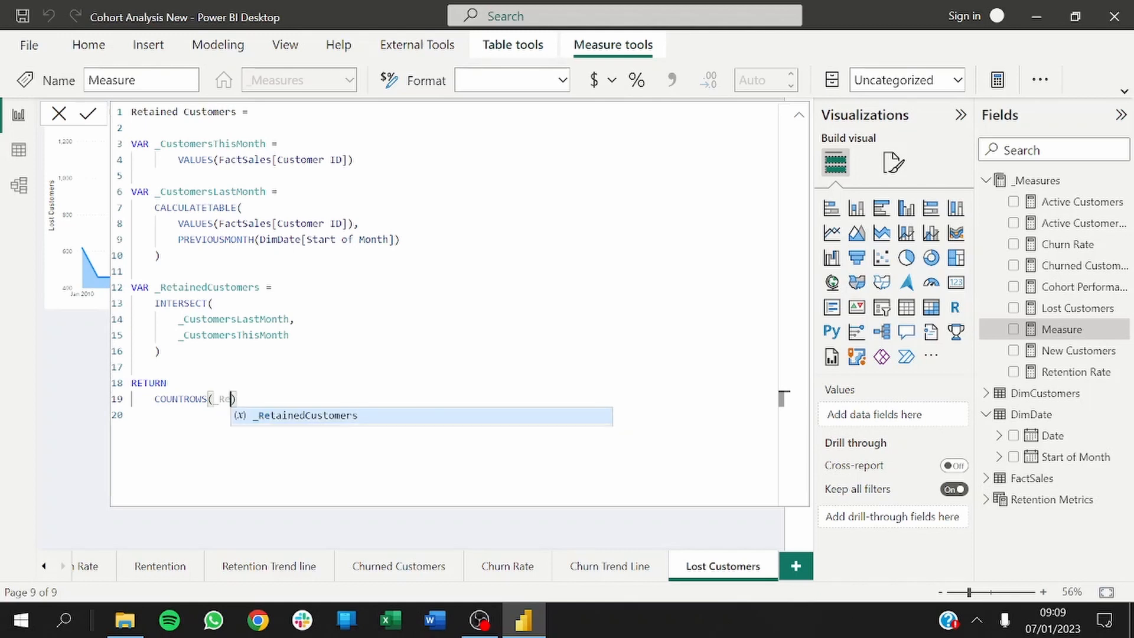
pyautogui.press('Right')
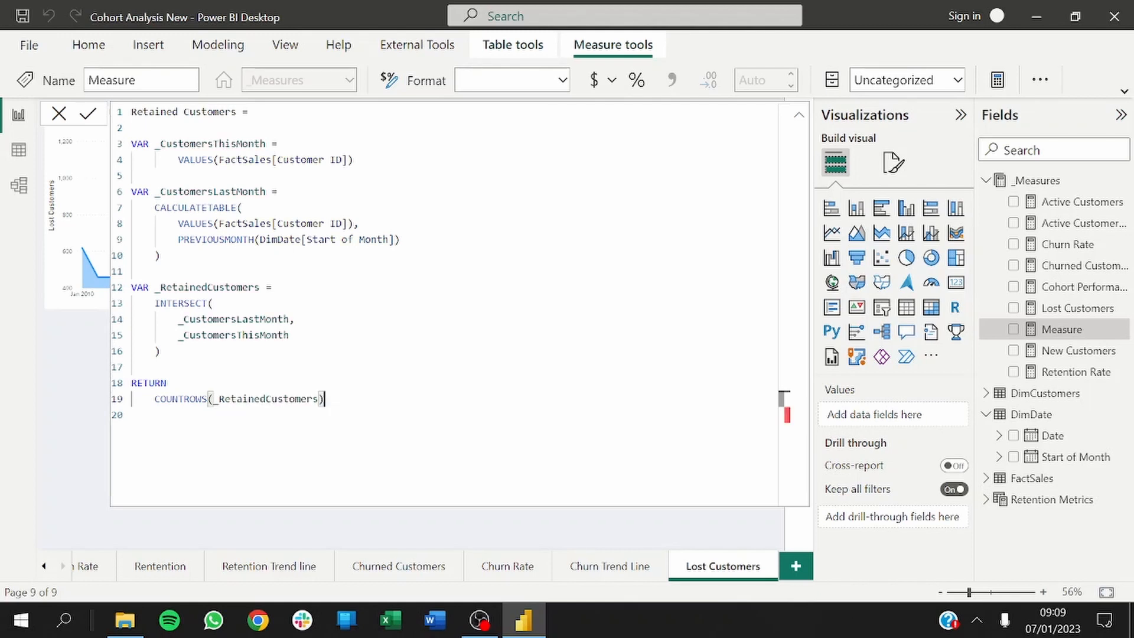
pyautogui.press('Return')
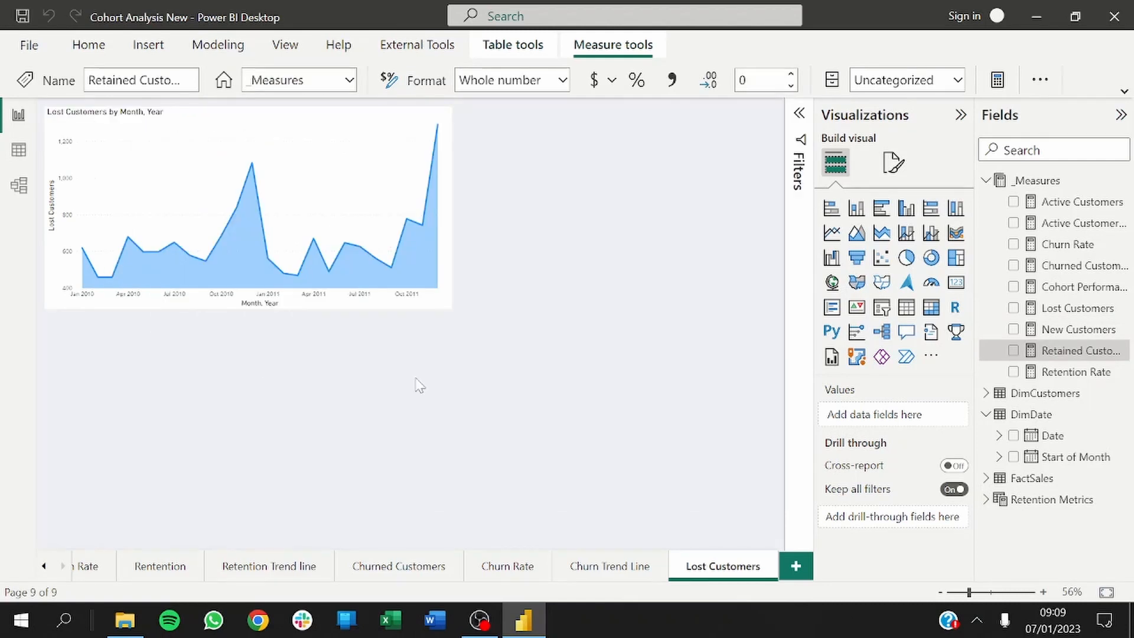
# Step: Duplicate the Lost Customers area chart and place the copy directly below the original
pyautogui.click(329, 308)
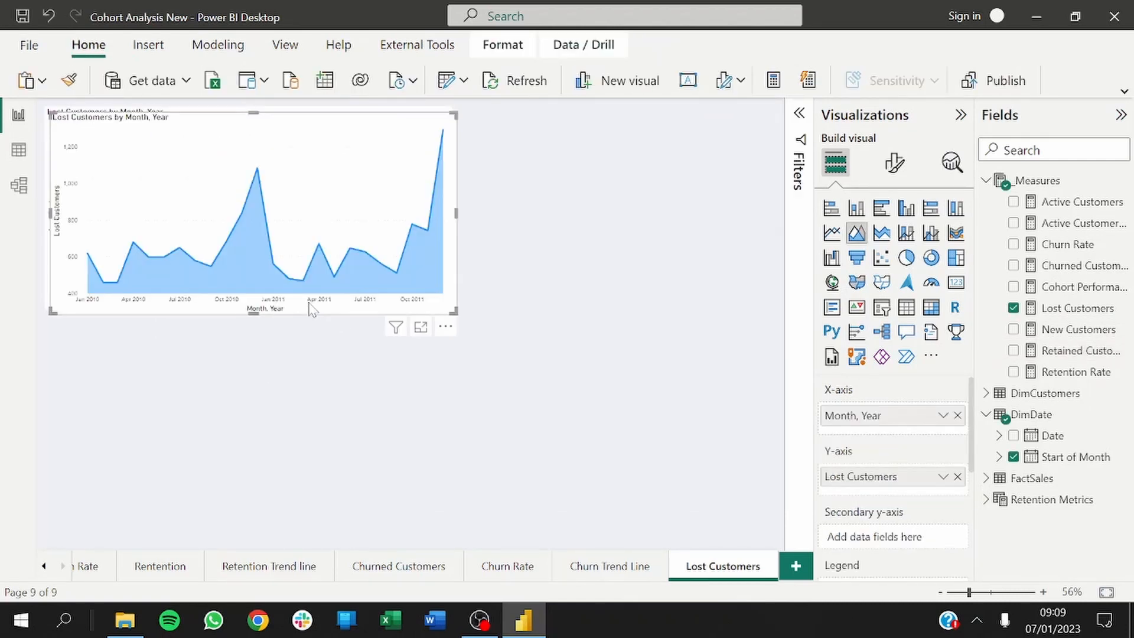
pyautogui.hotkey('ctrl', 'c')
pyautogui.hotkey('ctrl', 'v')
pyautogui.moveTo(304, 309); pyautogui.dragTo(306, 536)
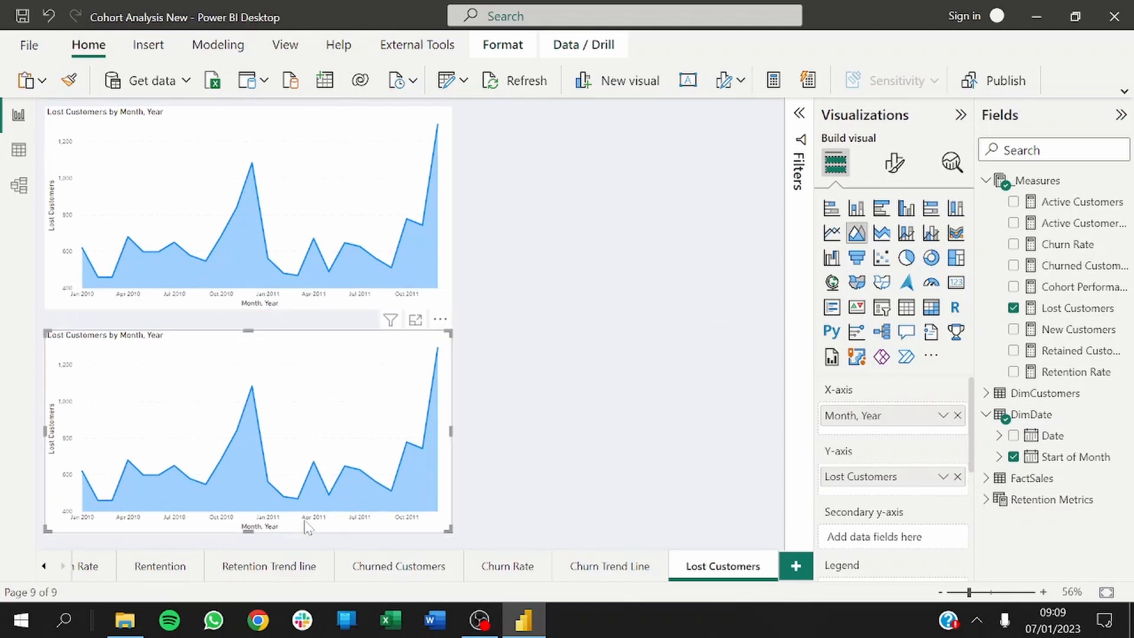
# Step: Replace the lower chart's Y-axis measure with Retained Customers, shift the chart slightly up and deselect it
pyautogui.click(957, 476)
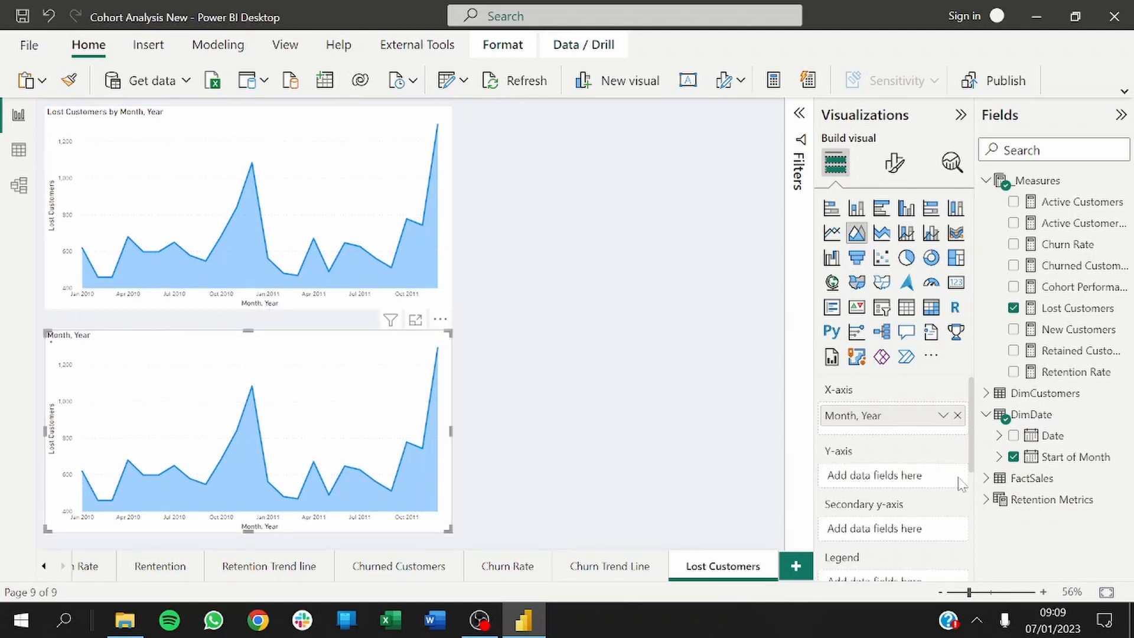
pyautogui.click(1013, 350)
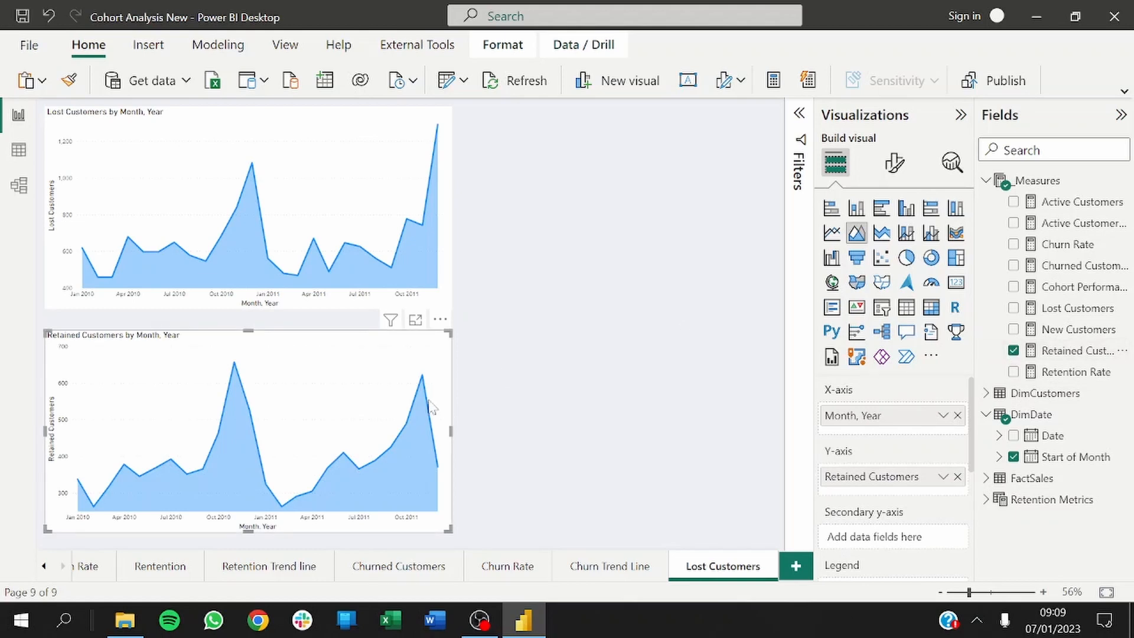
pyautogui.moveTo(413, 402)
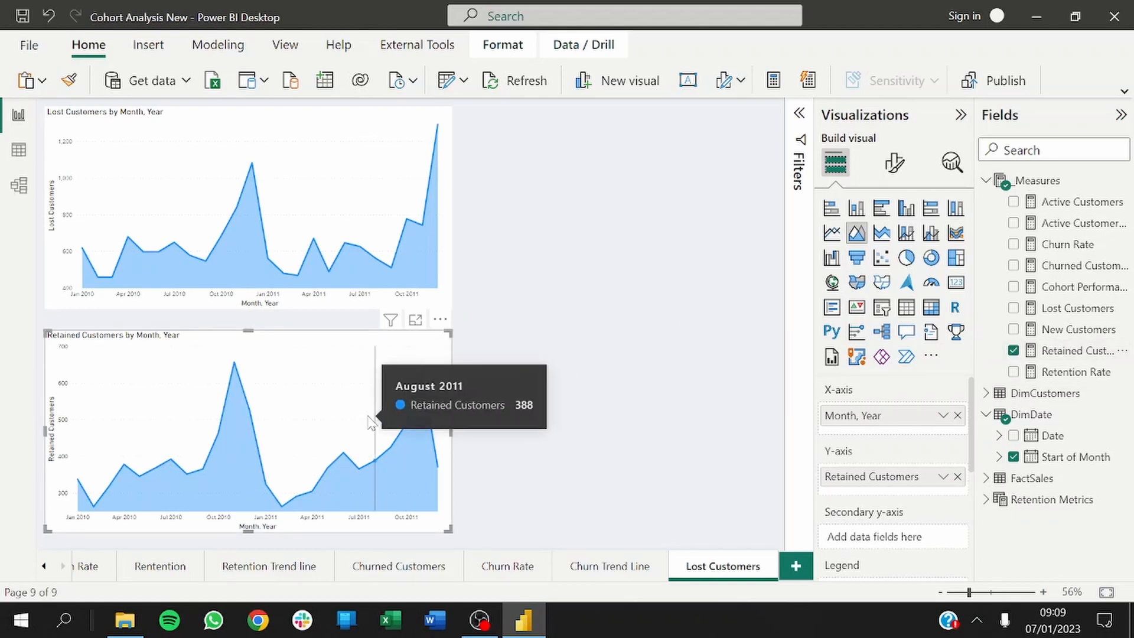
pyautogui.moveTo(191, 353)
pyautogui.mouseDown()
pyautogui.moveTo(191, 336)
pyautogui.moveTo(192, 347)
pyautogui.mouseUp()
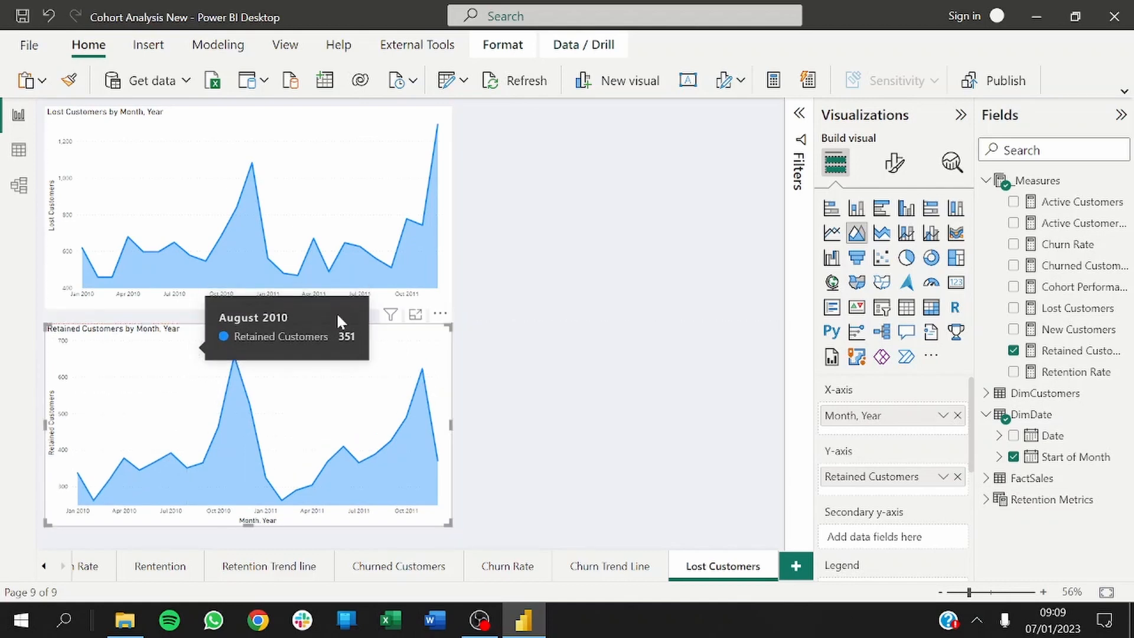
pyautogui.click(525, 308)
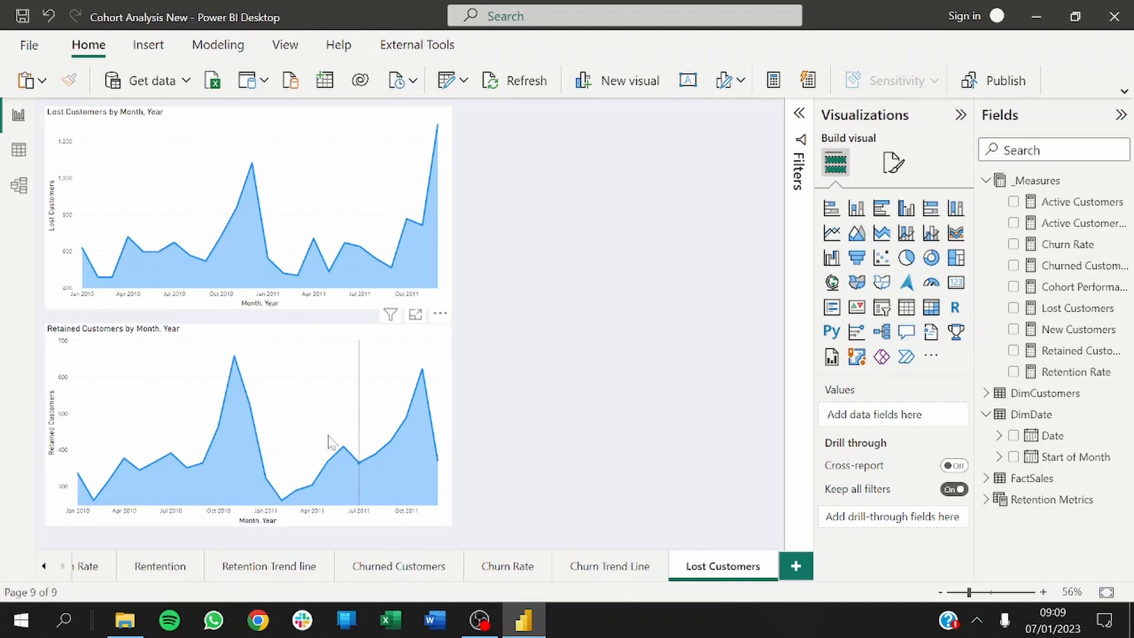
pyautogui.moveTo(288, 464)
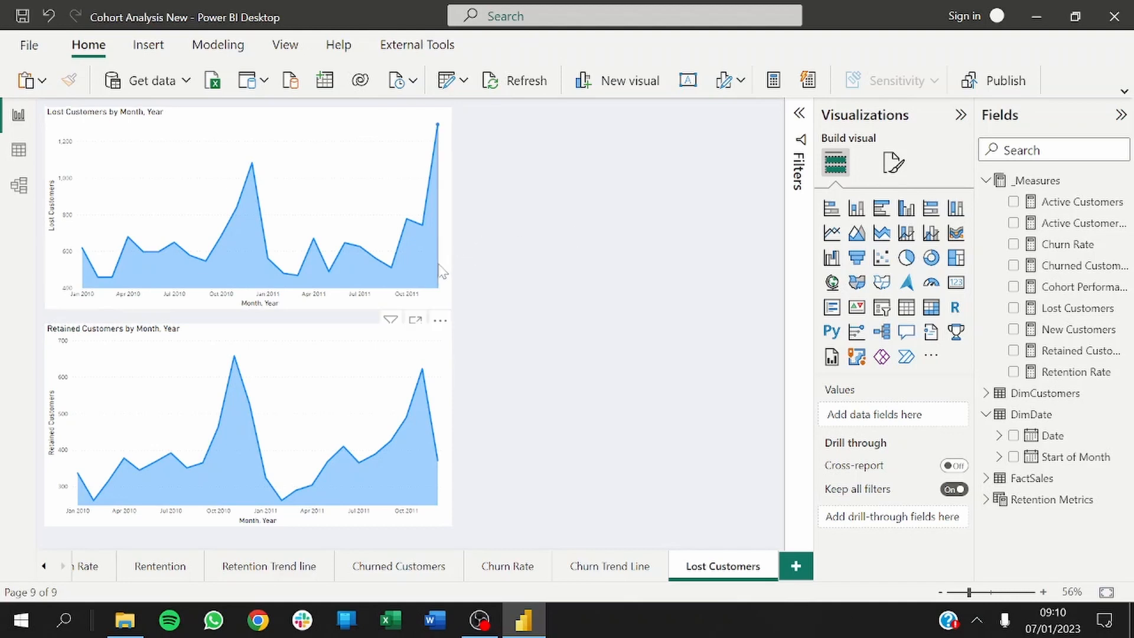
pyautogui.click(448, 290)
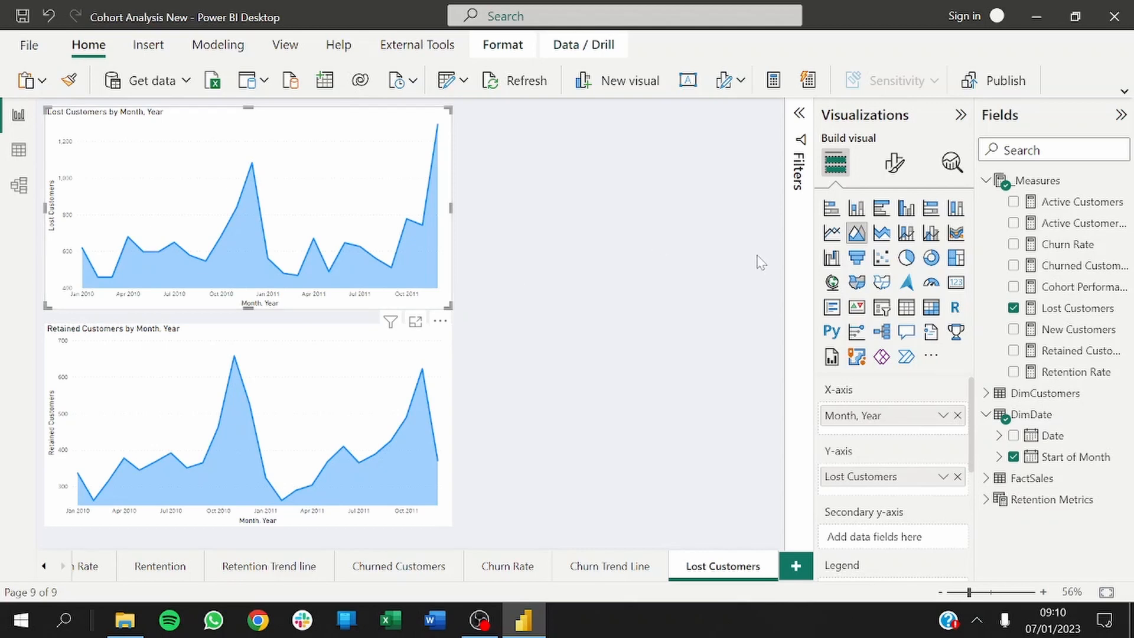
pyautogui.click(686, 252)
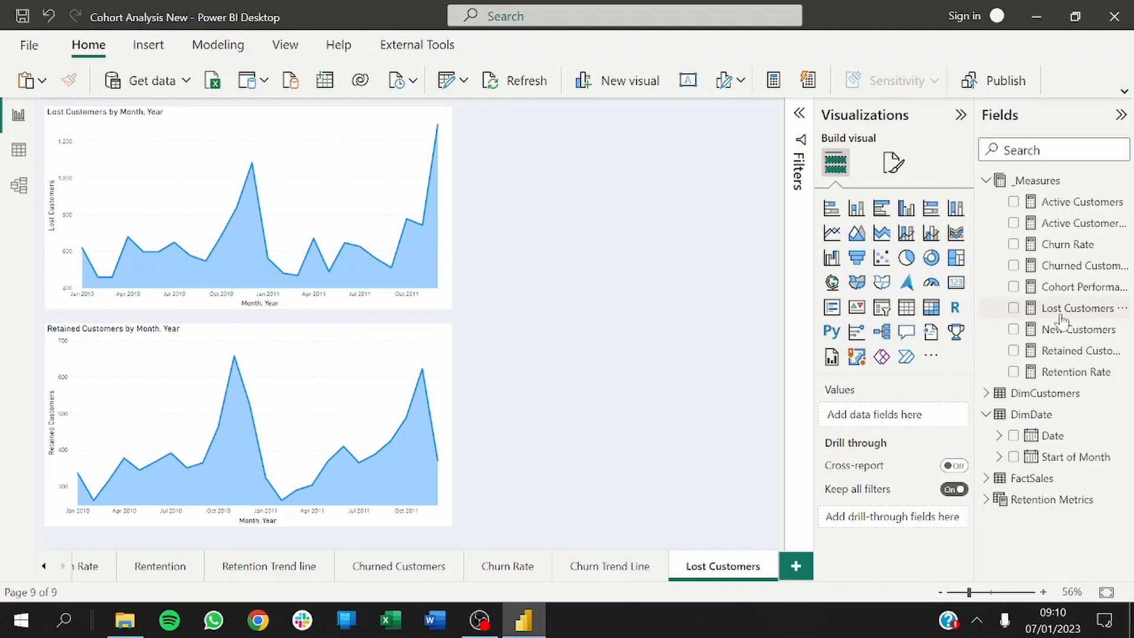
# Step: Copy the entire Retained Customers formula and use it for a new measure in the _Measures table
pyautogui.click(1075, 352)
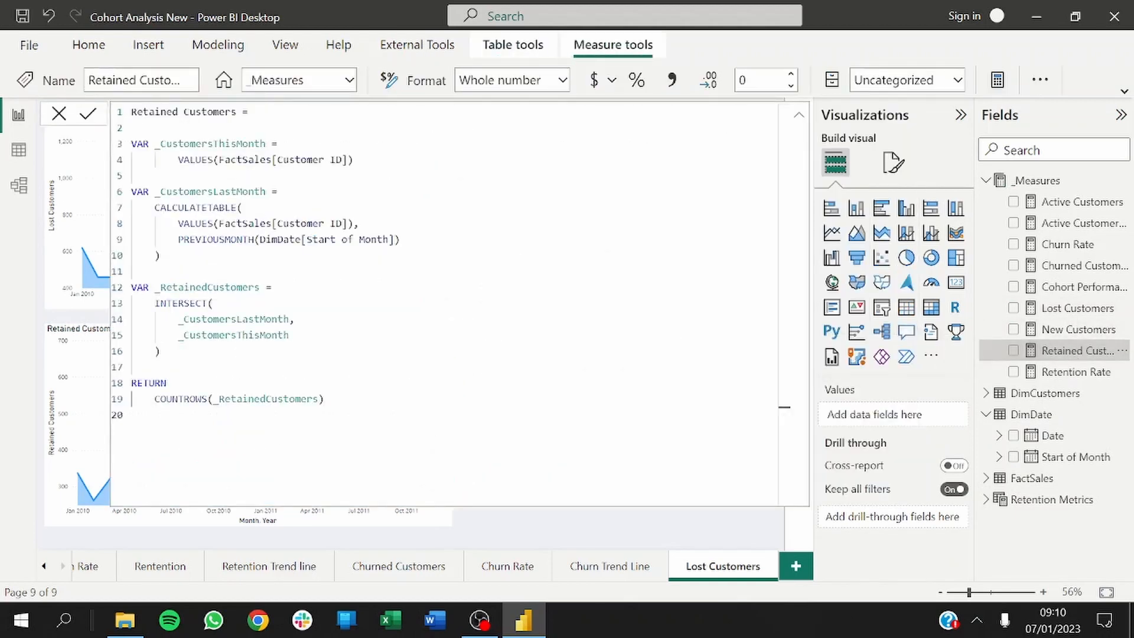
pyautogui.hotkey('ctrl', 'a')
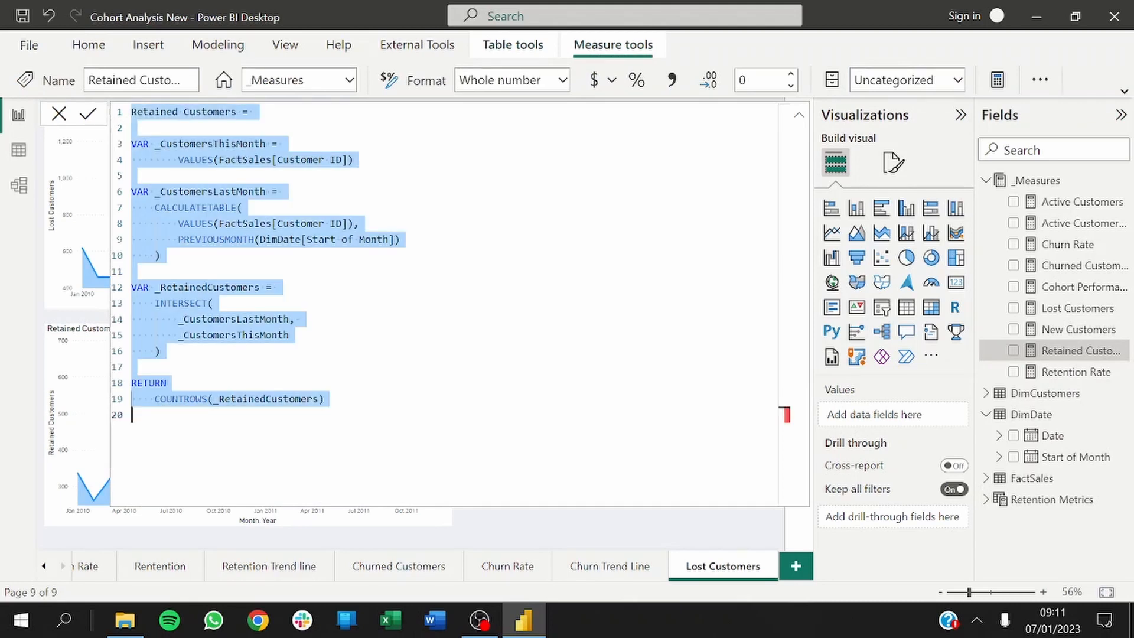
pyautogui.click(1122, 189)
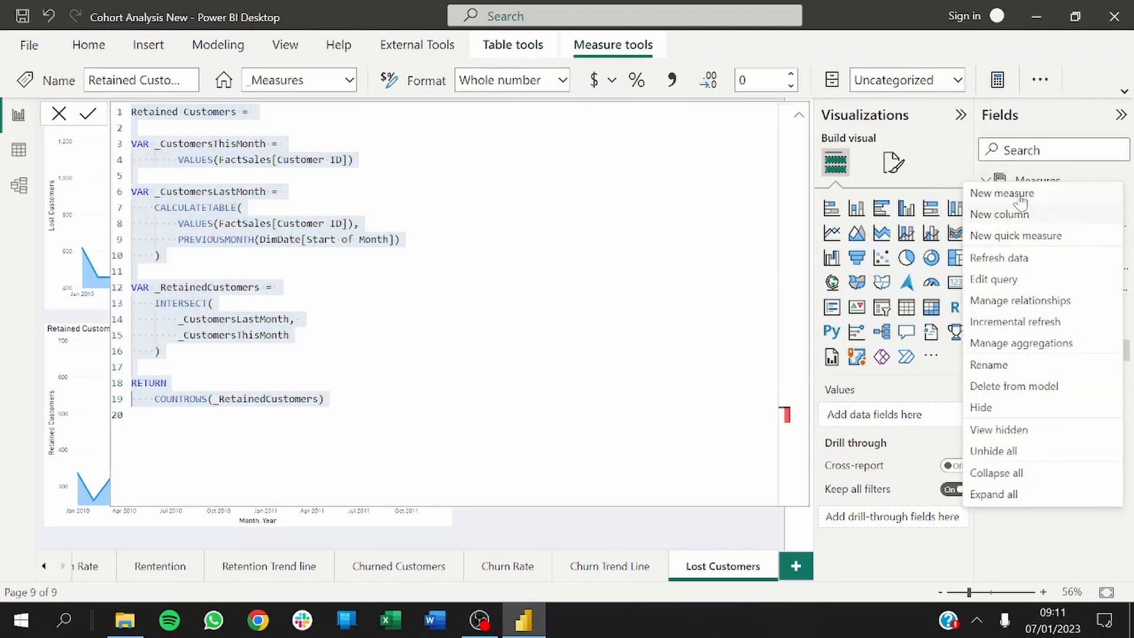
pyautogui.click(998, 190)
# Step: Rename the new measure in its formula as Resurrected Customers
pyautogui.click(183, 112)
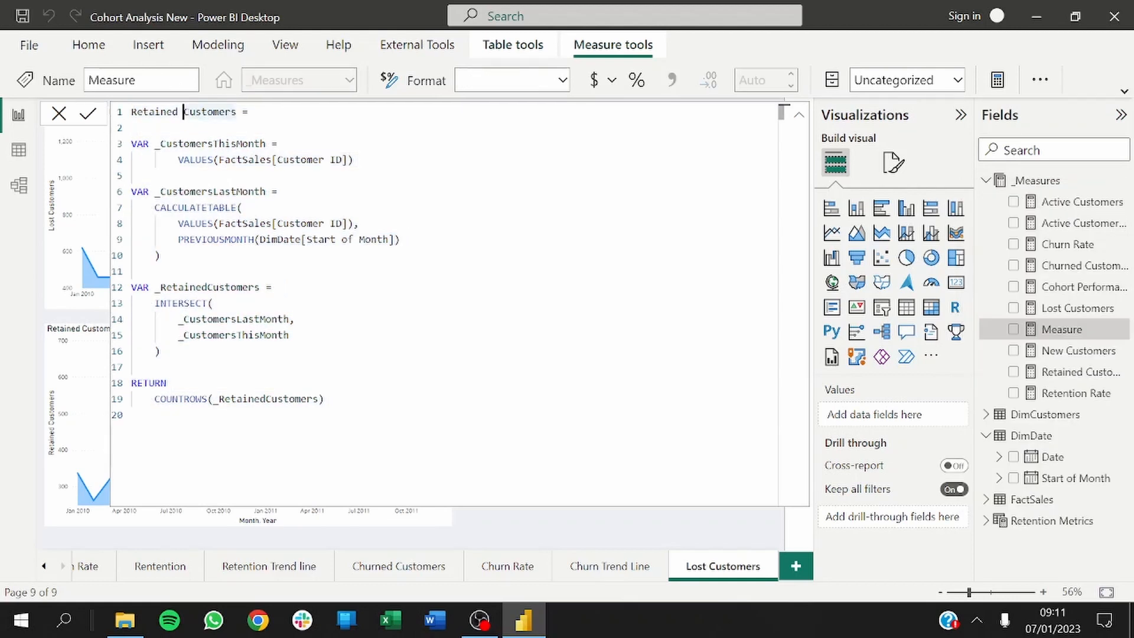
pyautogui.press('Left')
pyautogui.hotkey('ctrl', 'BackSpace')
pyautogui.write('Rese')
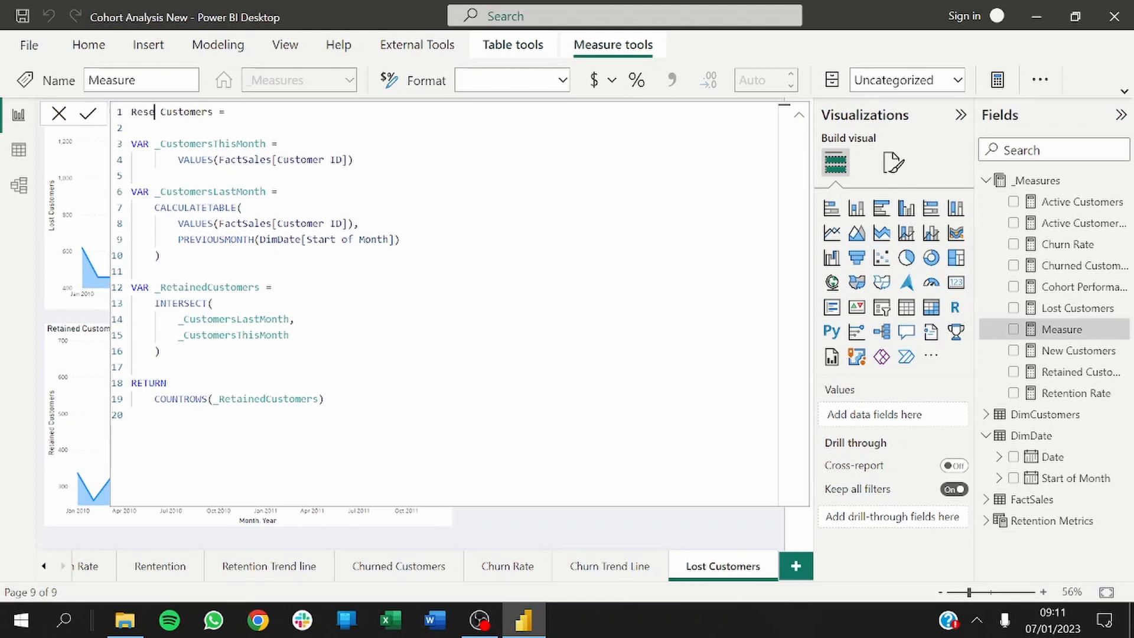
pyautogui.press('BackSpace')
pyautogui.write('urrected')
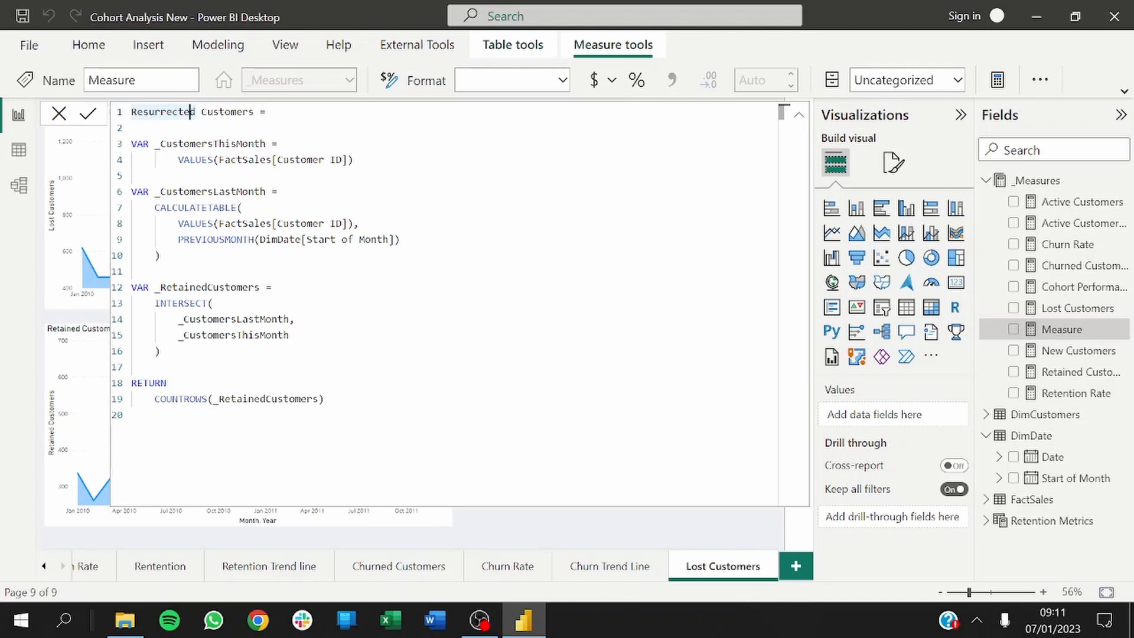
# Step: Examine the _CustomersThisMonth and _CustomersLastMonth variable definitions in the Resurrected Customers formula
pyautogui.click(158, 255)
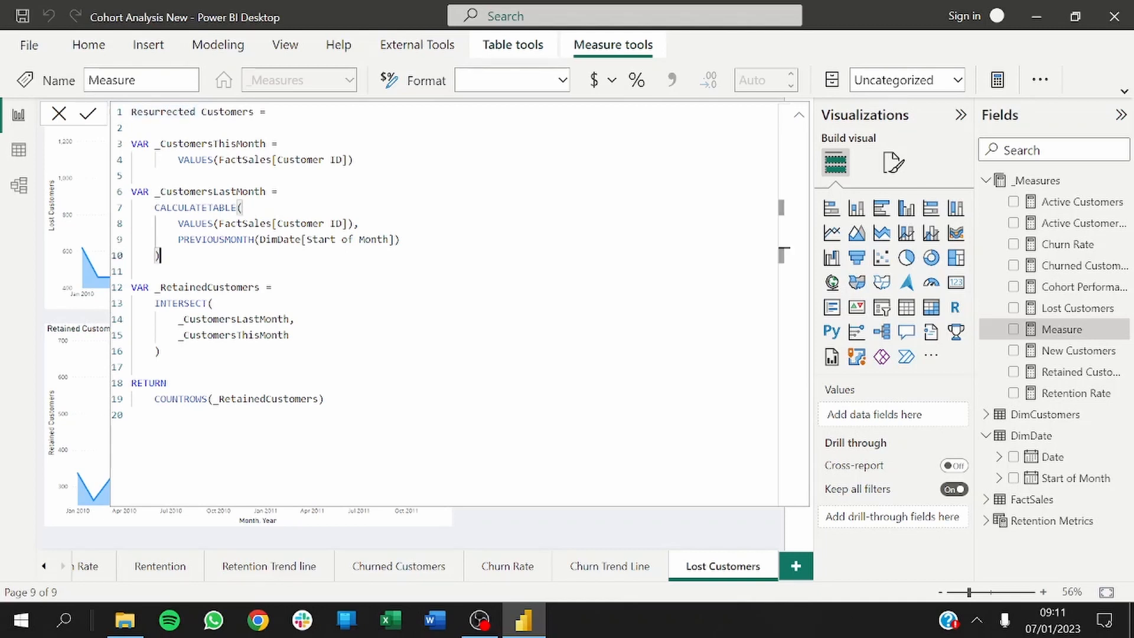
pyautogui.moveTo(354, 160); pyautogui.dragTo(130, 145)
pyautogui.click(179, 223)
pyautogui.moveTo(161, 255); pyautogui.dragTo(128, 193)
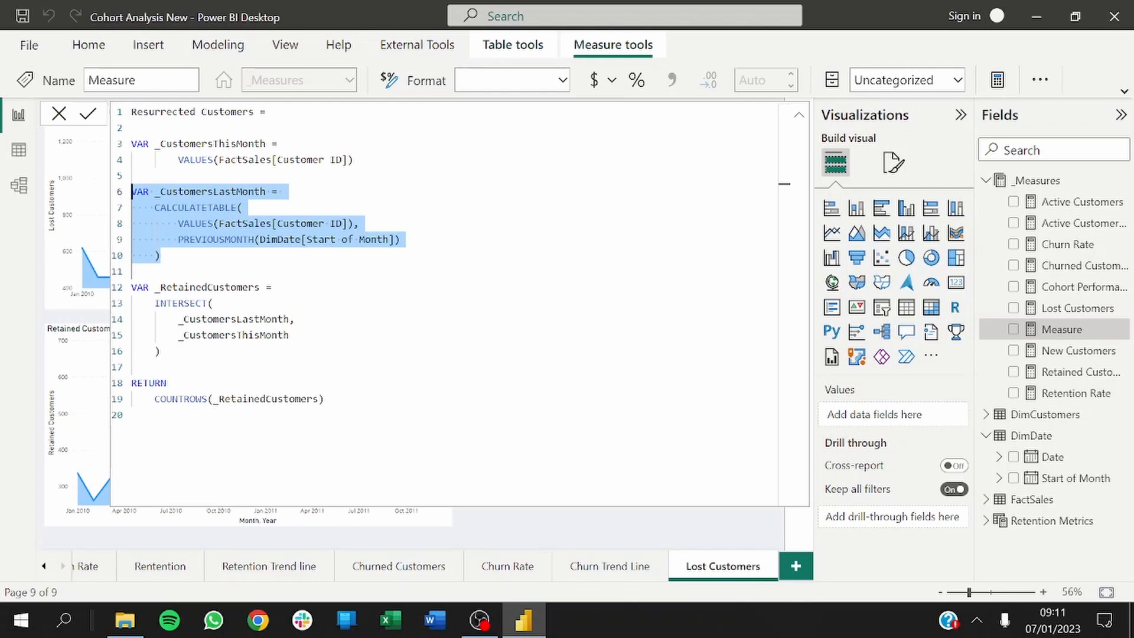
pyautogui.moveTo(178, 239); pyautogui.dragTo(149, 239)
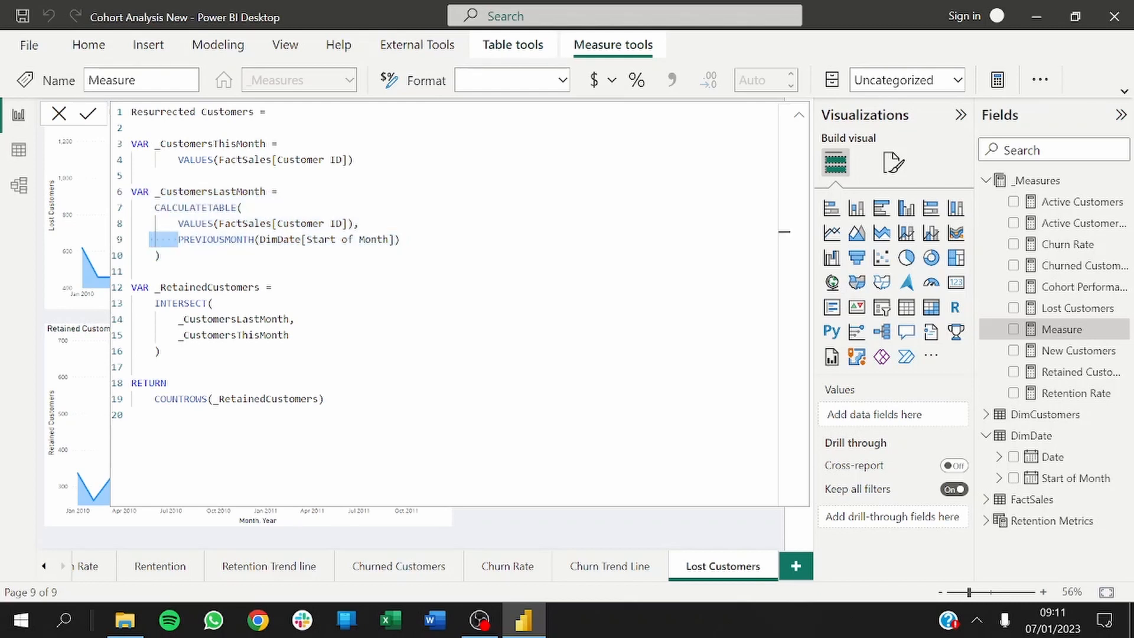
pyautogui.click(178, 239)
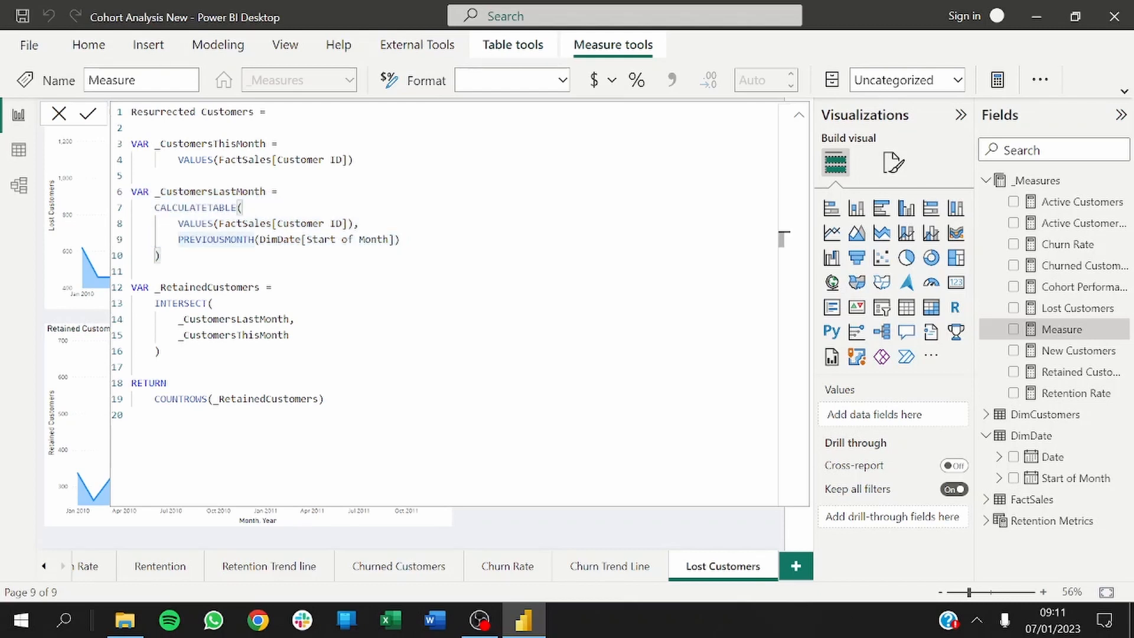
# Step: Declare a _NewCustomers variable below _CustomersLastMonth, starting its expression with the CALCULATETABLE function
pyautogui.click(161, 255)
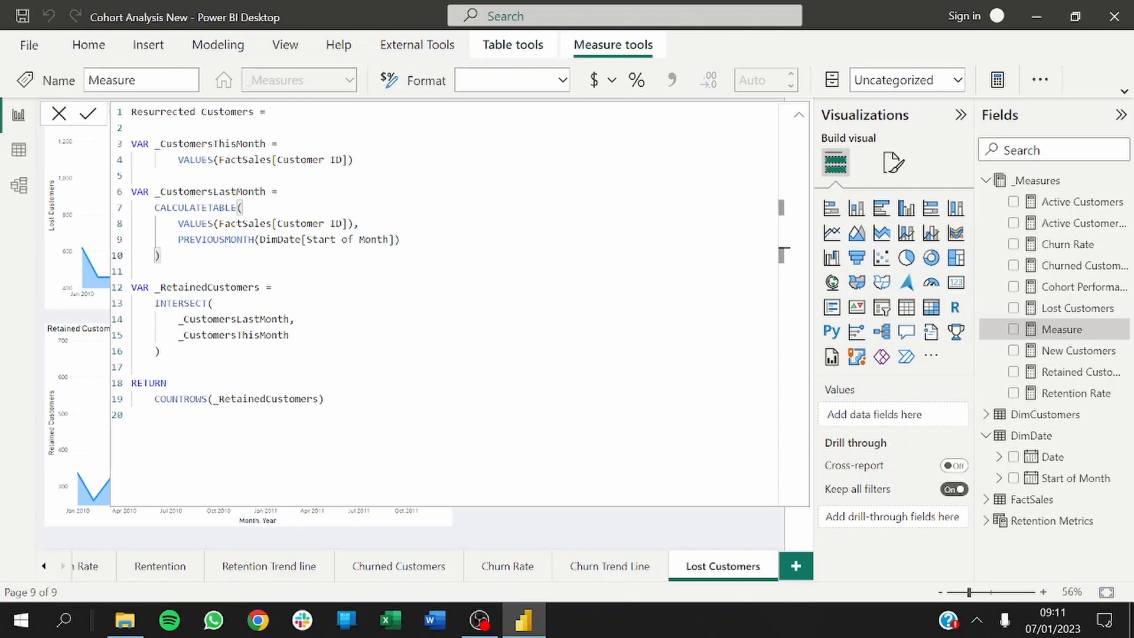
pyautogui.press('Return')
pyautogui.press('Return')
pyautogui.press('Return')
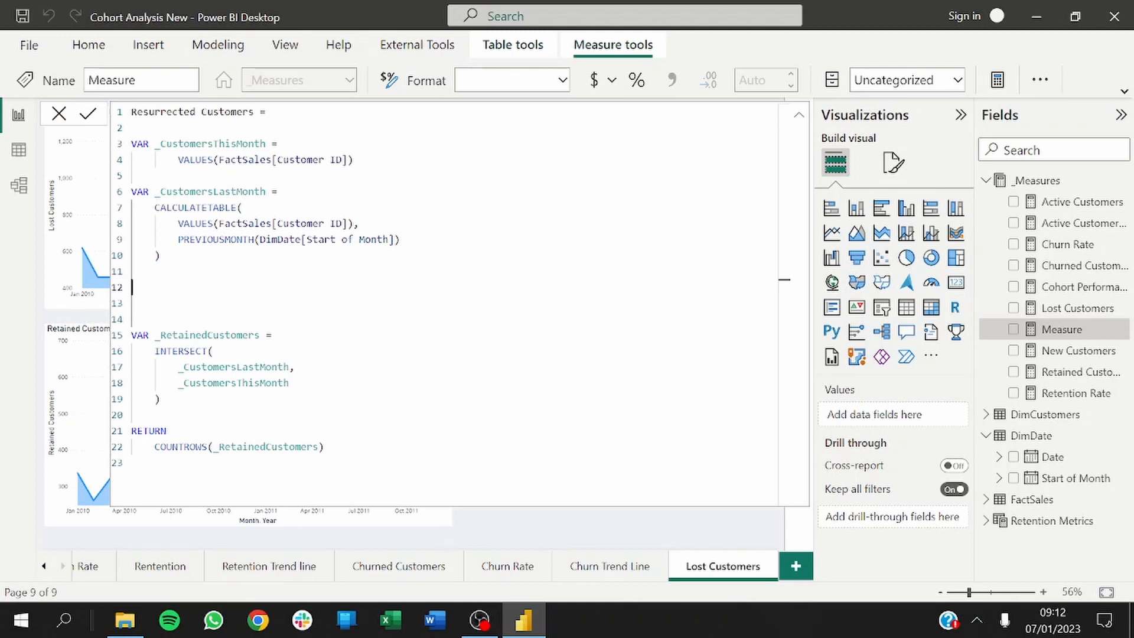
pyautogui.write('VAR _NewCustomers =')
pyautogui.hotkey('shift', 'Return')
pyautogui.press('Tab')
pyautogui.write('CAL')
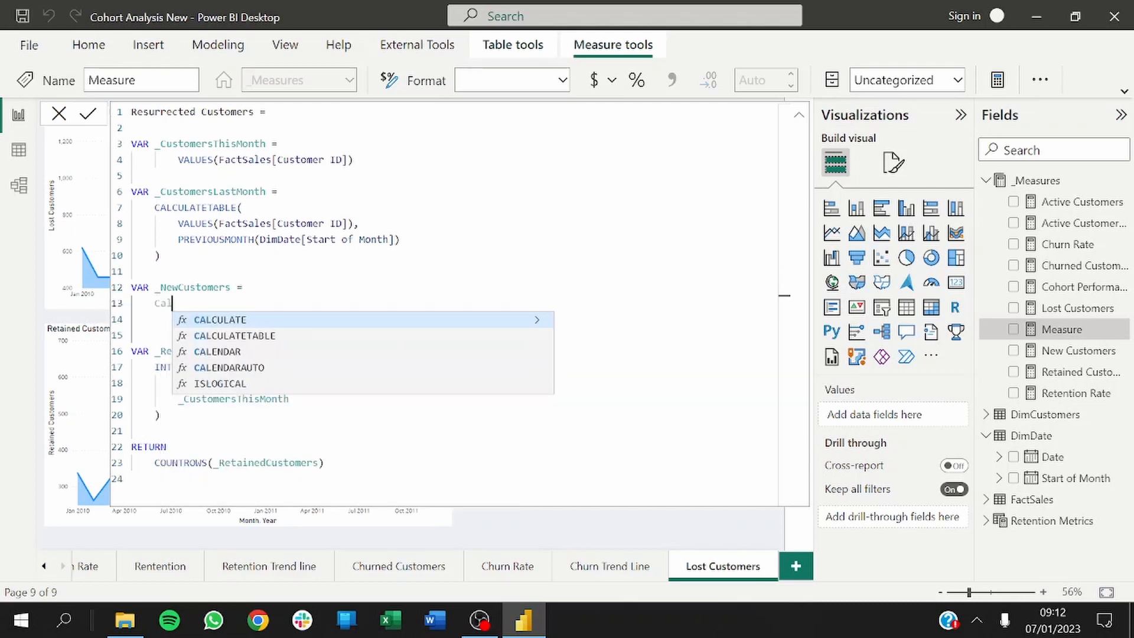
pyautogui.press('Down')
pyautogui.press('Tab')
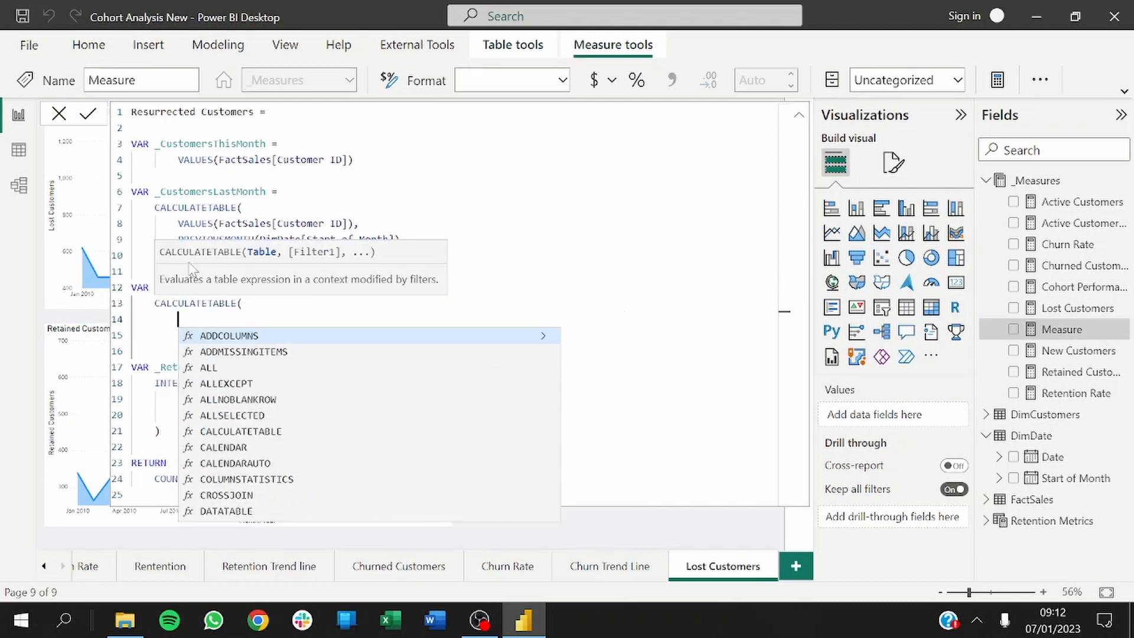
pyautogui.hotkey('shift', 'Return')
# Step: Enter VALUES(FactSales[Customer ID]) as the table argument of CALCULATETABLE in the _NewCustomers variable
pyautogui.write('values')
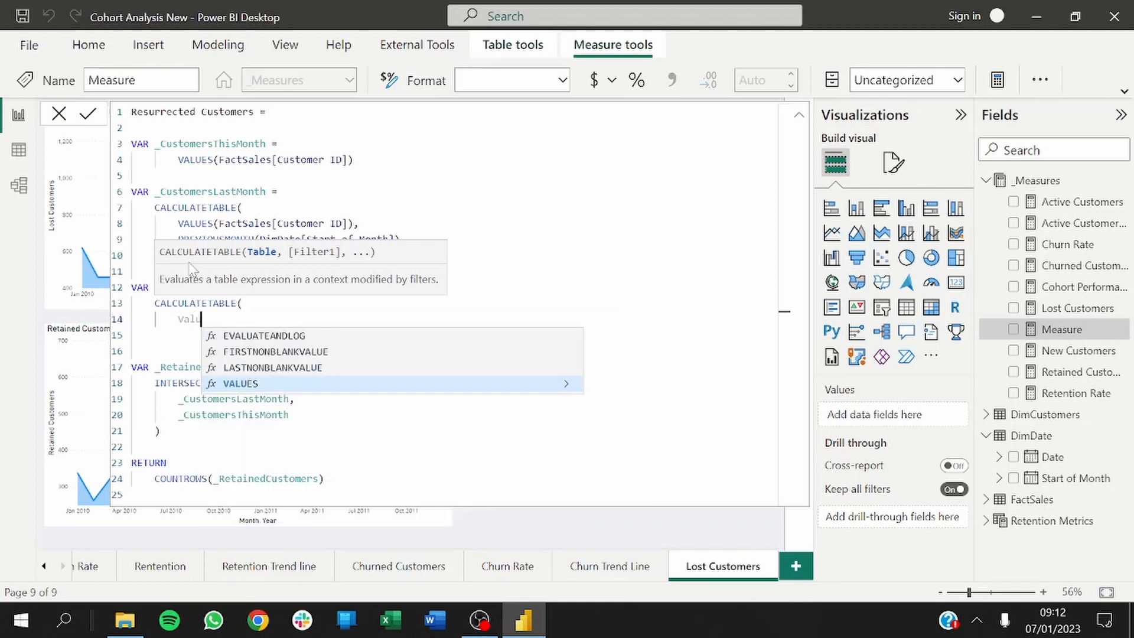
pyautogui.press('Tab')
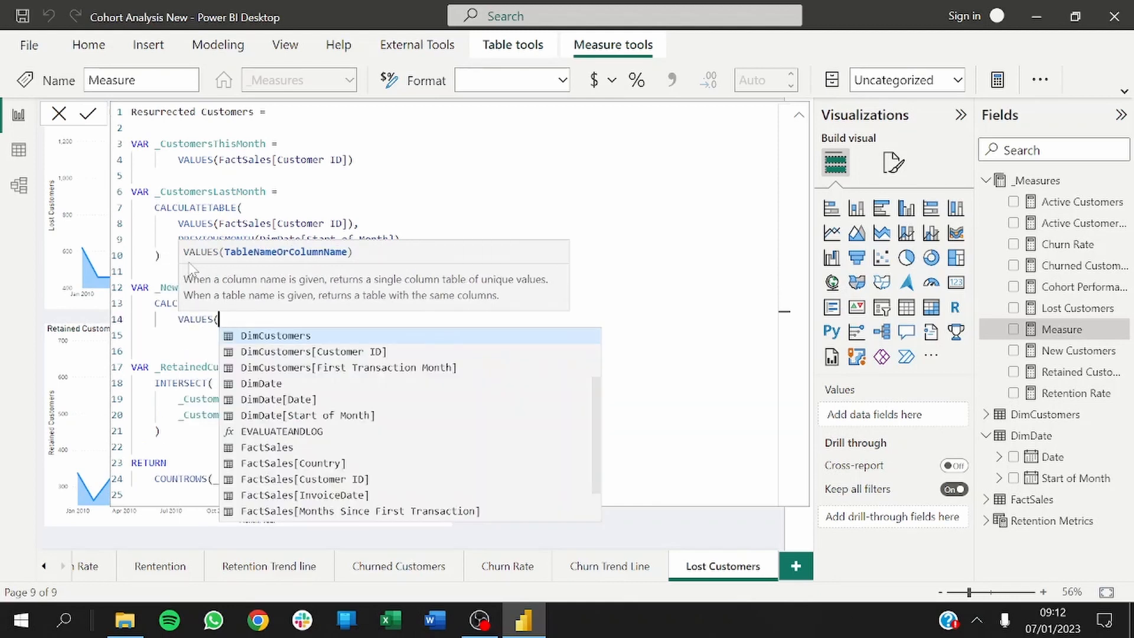
pyautogui.write('cus')
pyautogui.press('BackSpace')
pyautogui.press('BackSpace')
pyautogui.press('BackSpace')
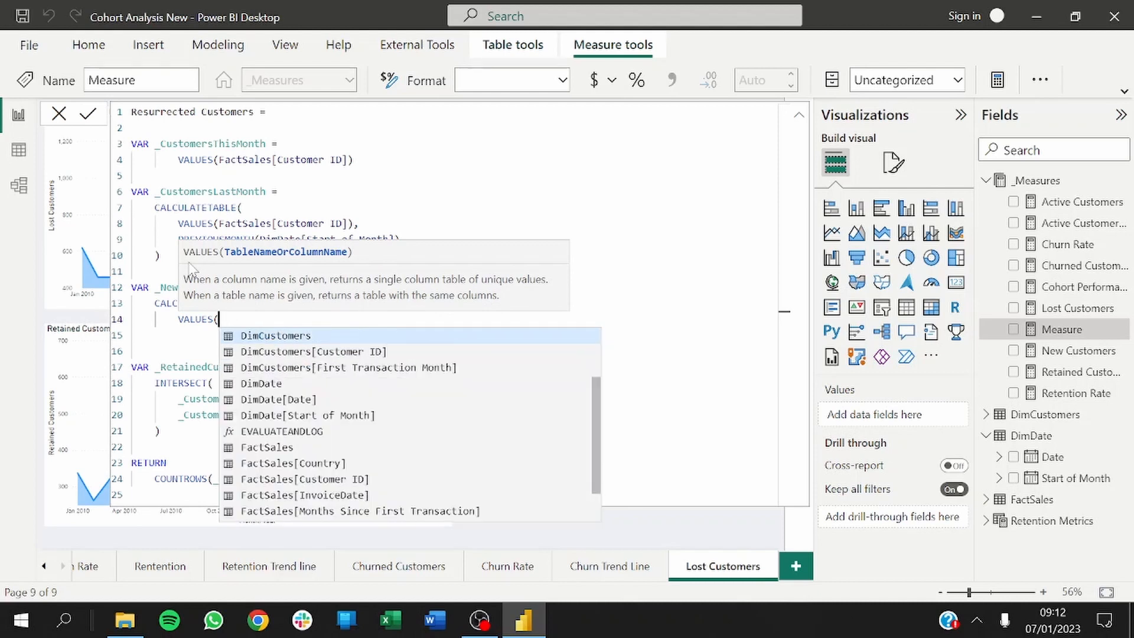
pyautogui.write('fact')
pyautogui.press('Down')
pyautogui.press('Down')
pyautogui.press('Tab')
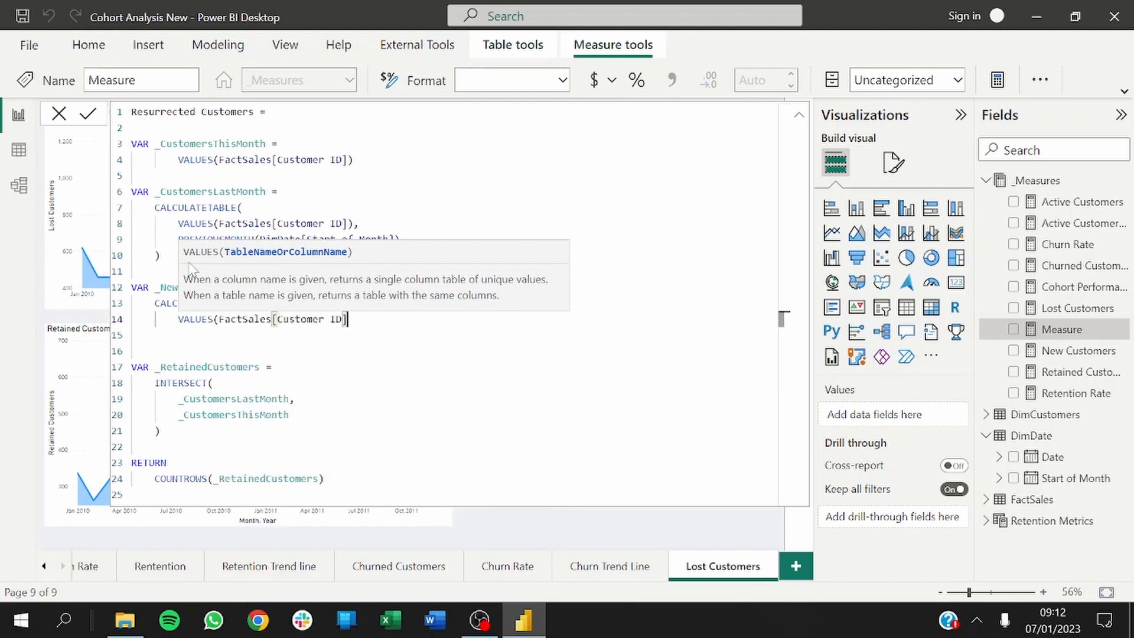
pyautogui.write('),')
pyautogui.hotkey('shift', 'Return')
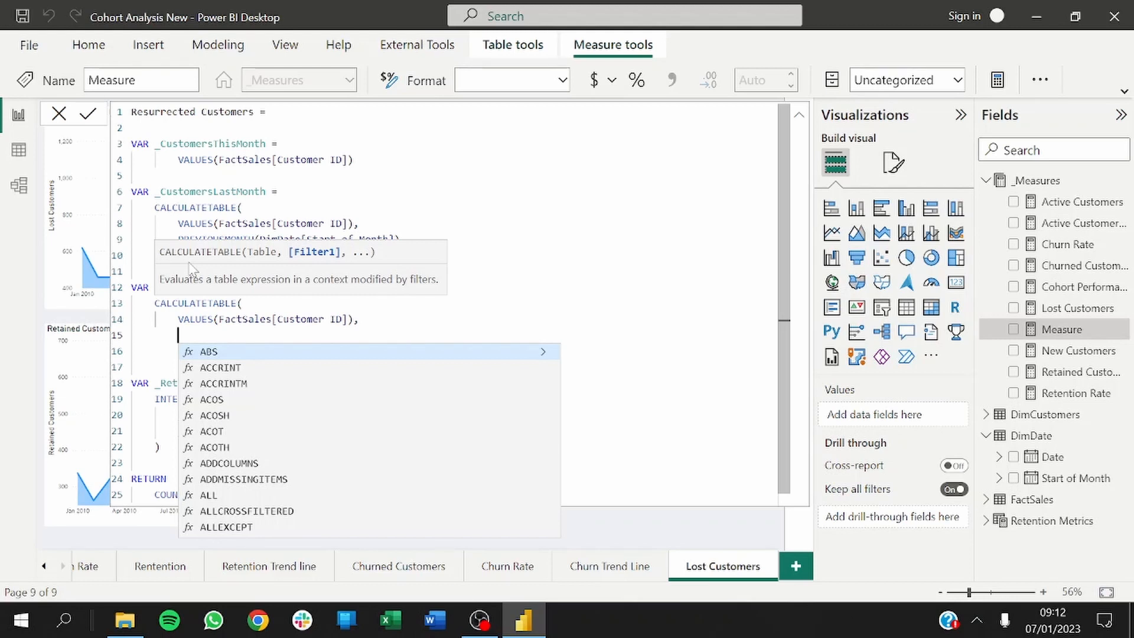
# Step: Add the filter FactSales[Months Since First Transaction] = 0 to _NewCustomers and close its CALCULATETABLE expression on a new line
pyautogui.write('fact')
pyautogui.press('Down')
pyautogui.press('Down')
pyautogui.press('Down')
pyautogui.press('Down')
pyautogui.press('Down')
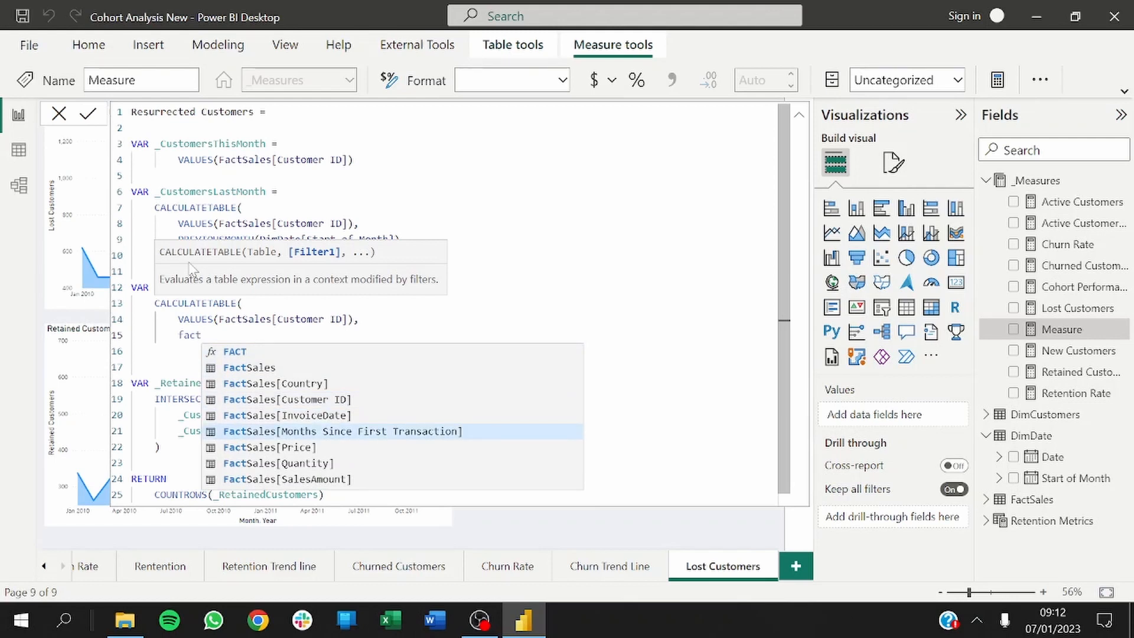
pyautogui.press('Tab')
pyautogui.write('= 0')
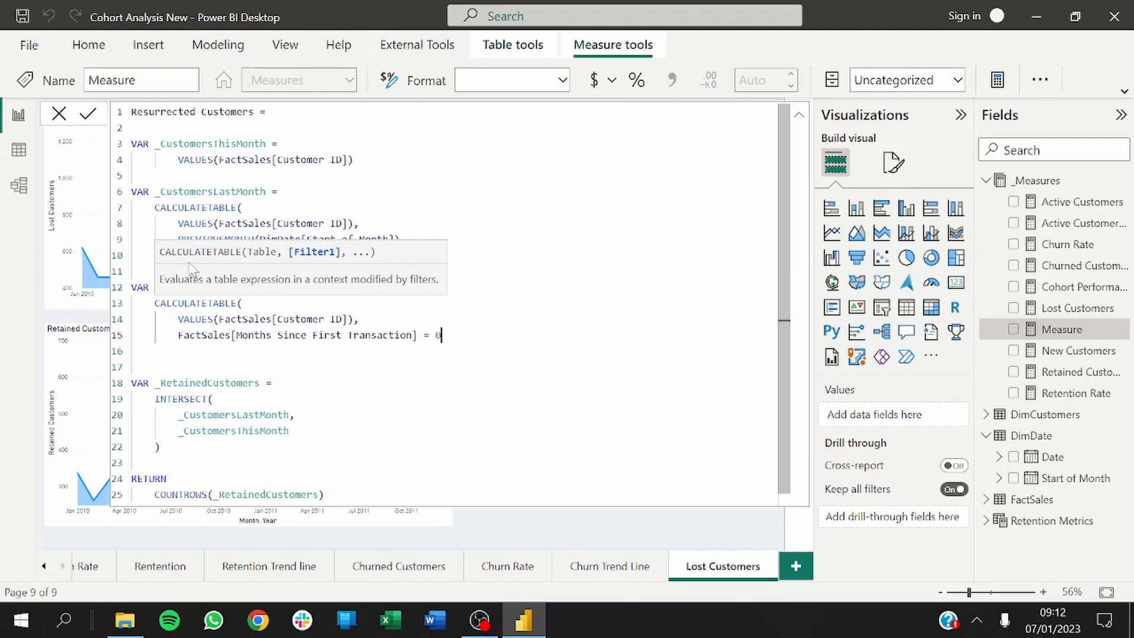
pyautogui.press('Return')
pyautogui.write(')')
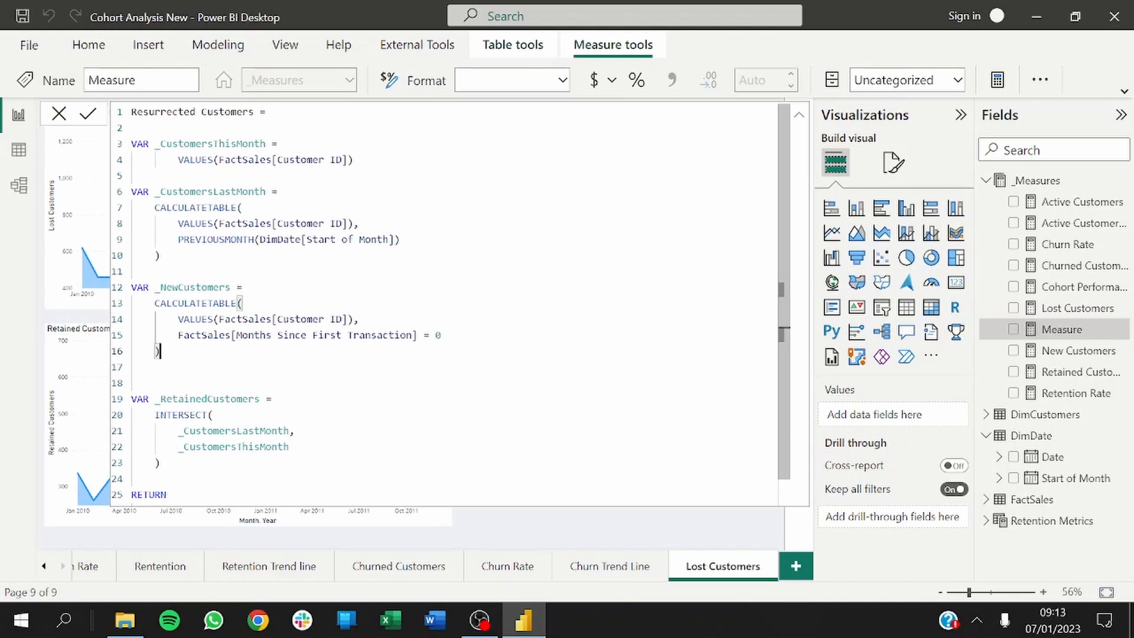
pyautogui.click(442, 335)
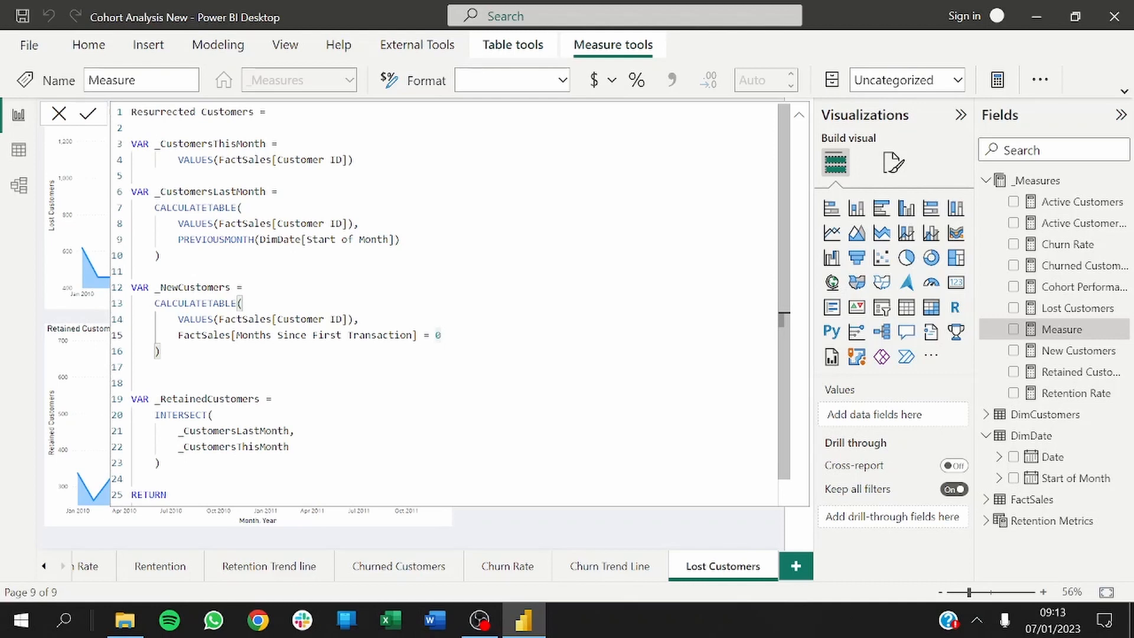
# Step: Remove the extra blank line between the _NewCustomers and _RetainedCustomers variables
pyautogui.click(161, 351)
pyautogui.press('Delete')
pyautogui.press('Down')
pyautogui.press('Down')
pyautogui.press('Down')
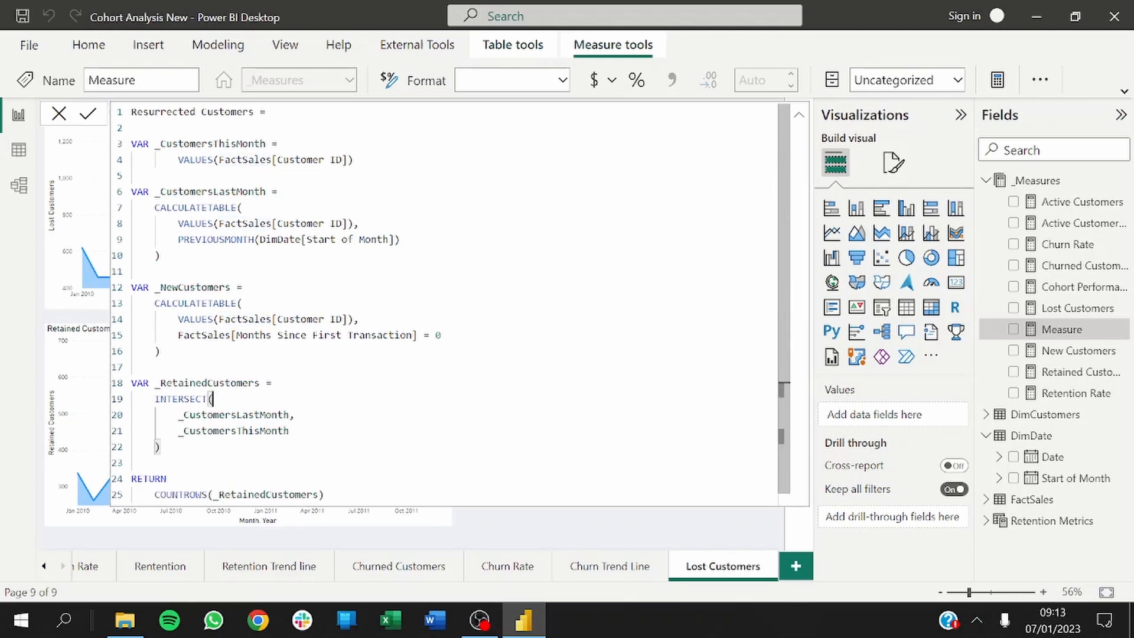
# Step: Rename the _RetainedCustomers variable in its declaration as _ResurrectedCustomers
pyautogui.press('Down')
pyautogui.press('Up')
pyautogui.press('Up')
pyautogui.press('Up')
pyautogui.press('Up')
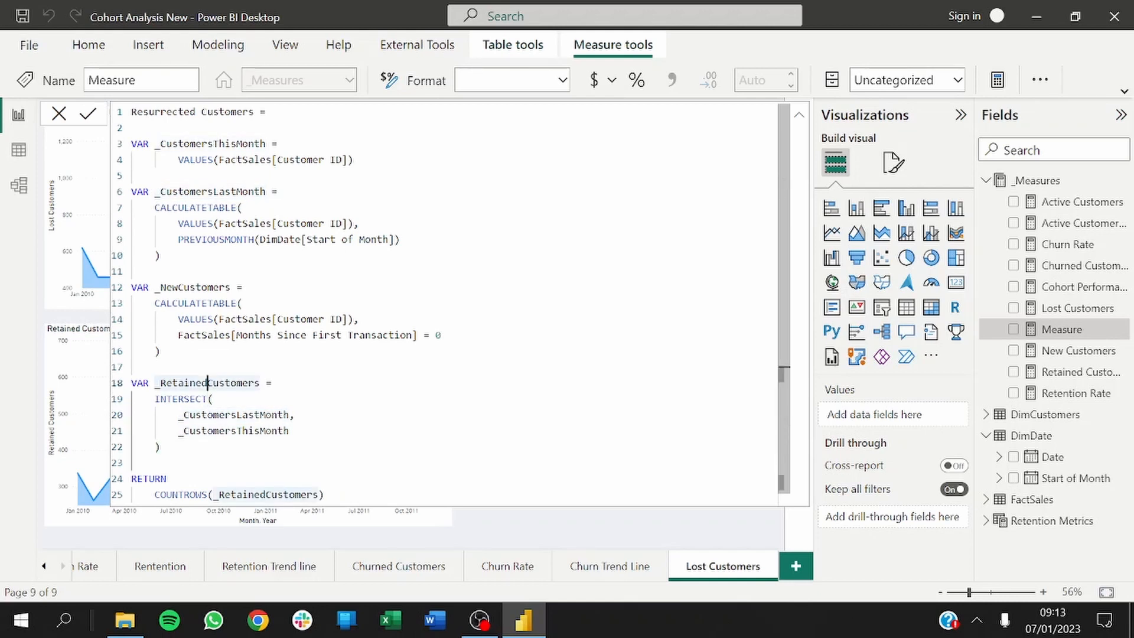
pyautogui.press('BackSpace')
pyautogui.press('BackSpace')
pyautogui.press('BackSpace')
pyautogui.press('BackSpace')
pyautogui.press('BackSpace')
pyautogui.press('BackSpace')
pyautogui.press('BackSpace')
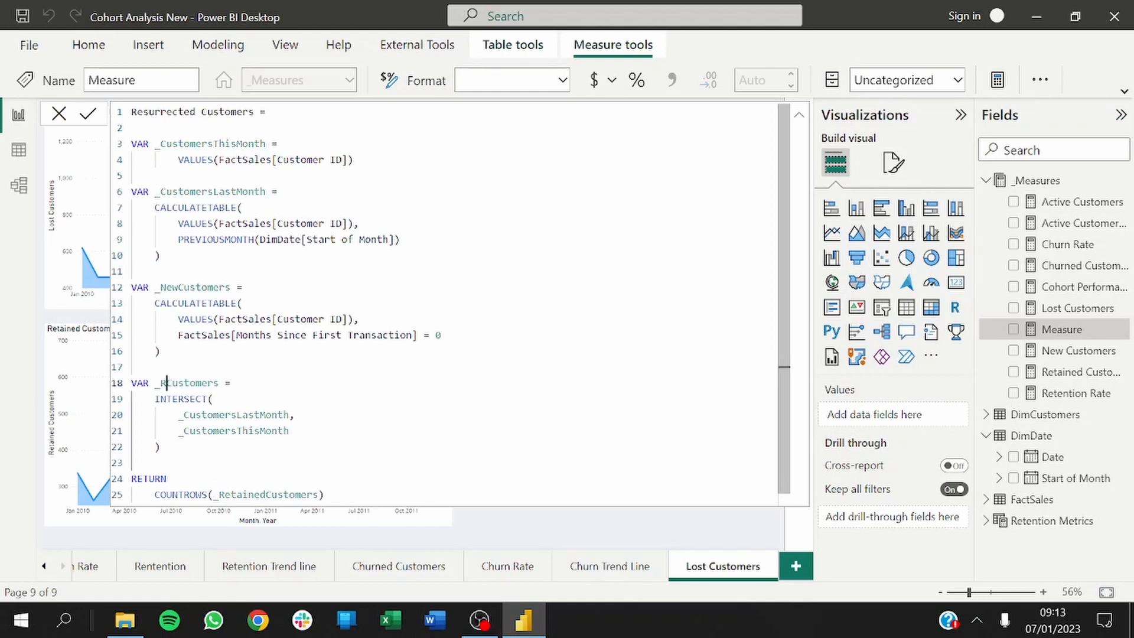
pyautogui.write('esurrected')
# Step: Delete the whole INTERSECT expression from the _ResurrectedCustomers variable, including its arguments and closing parenthesis
pyautogui.press('Down')
pyautogui.press('Down')
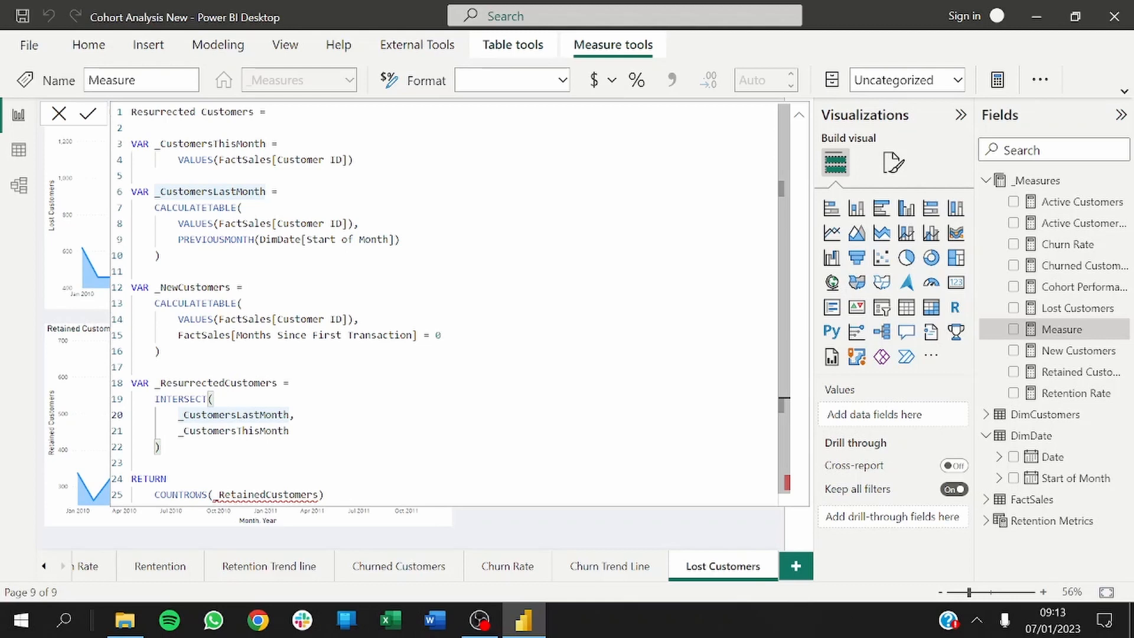
pyautogui.click(289, 431)
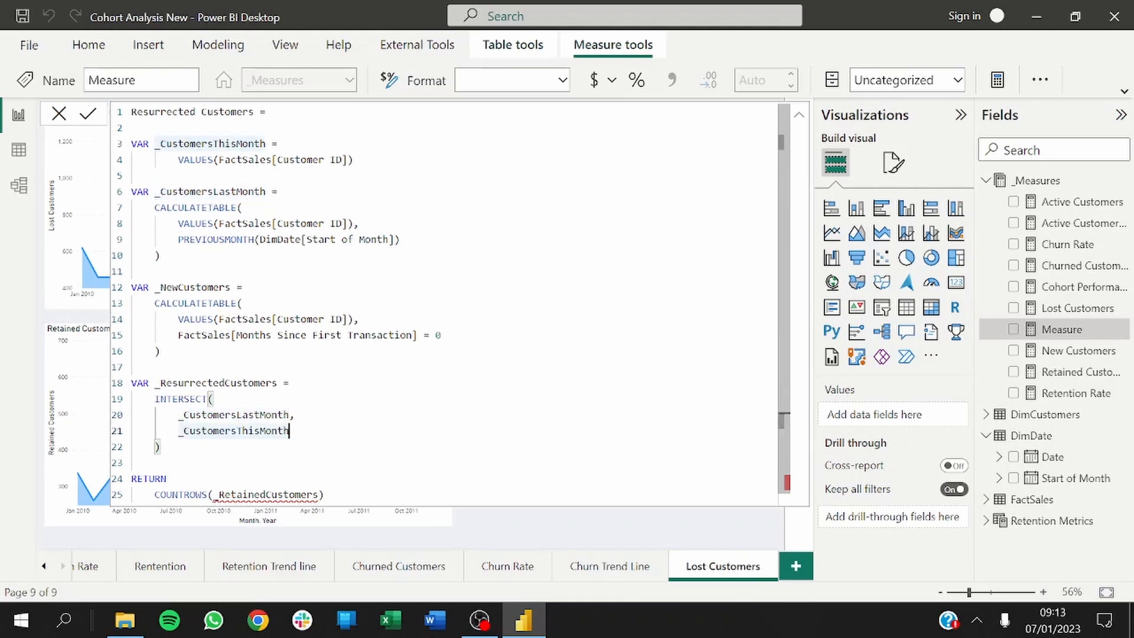
pyautogui.click(284, 415)
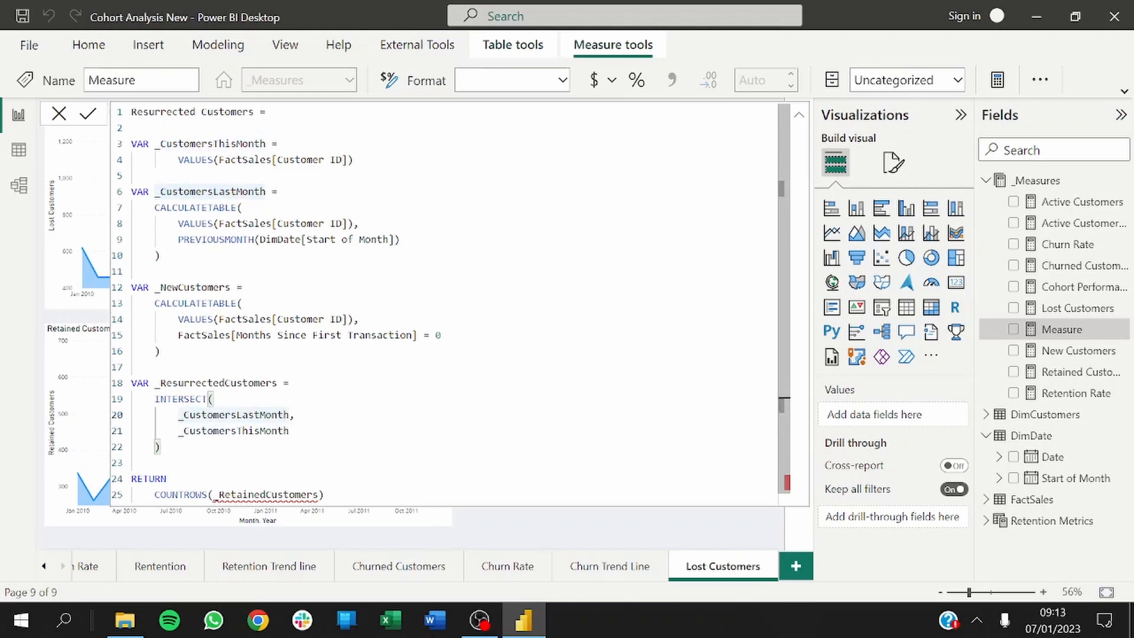
pyautogui.click(294, 416)
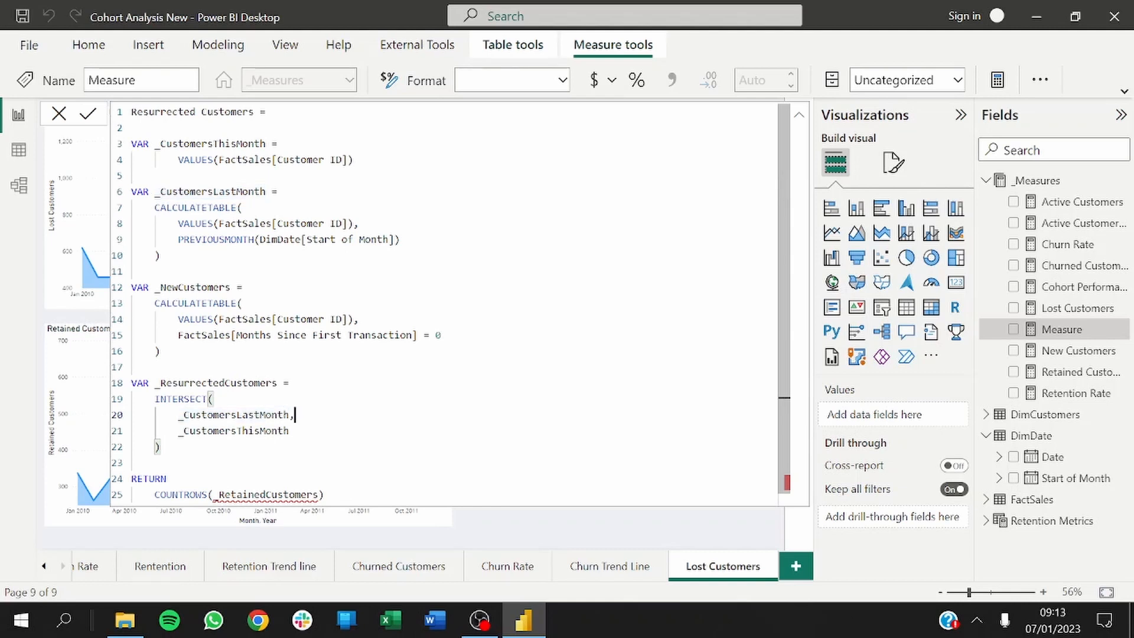
pyautogui.moveTo(290, 431); pyautogui.dragTo(160, 431)
pyautogui.click(178, 382)
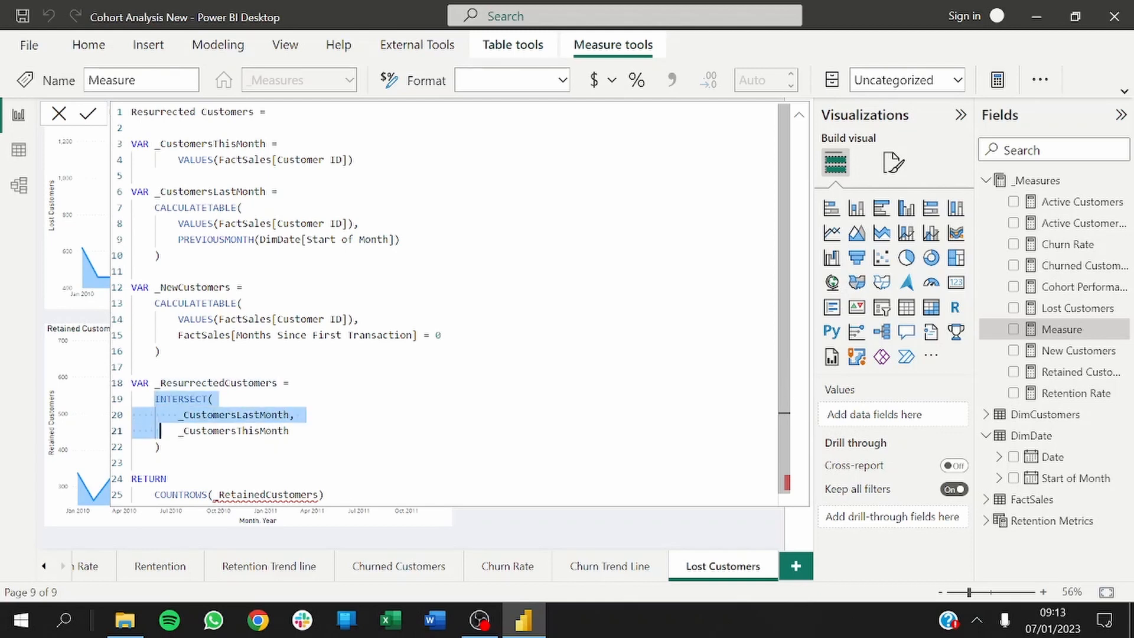
pyautogui.press('Delete')
pyautogui.press('Delete')
pyautogui.press('Delete')
pyautogui.press('Delete')
pyautogui.press('Delete')
pyautogui.press('Delete')
pyautogui.press('Delete')
pyautogui.press('Delete')
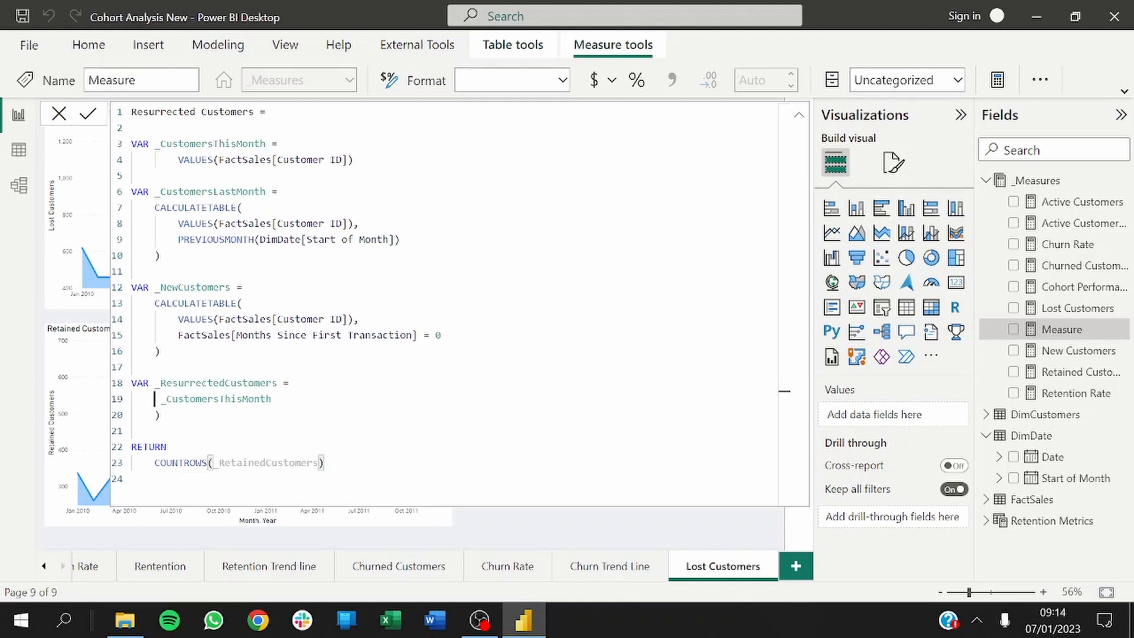
pyautogui.hotkey('shift', 'Down')
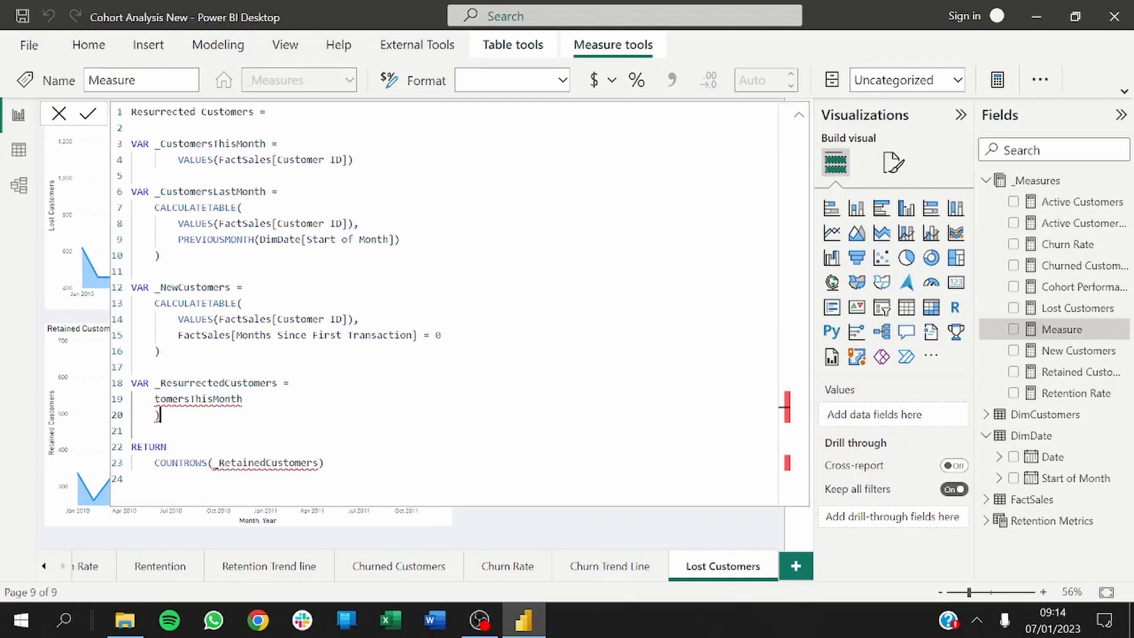
pyautogui.hotkey('shift', 'End')
pyautogui.press('Delete')
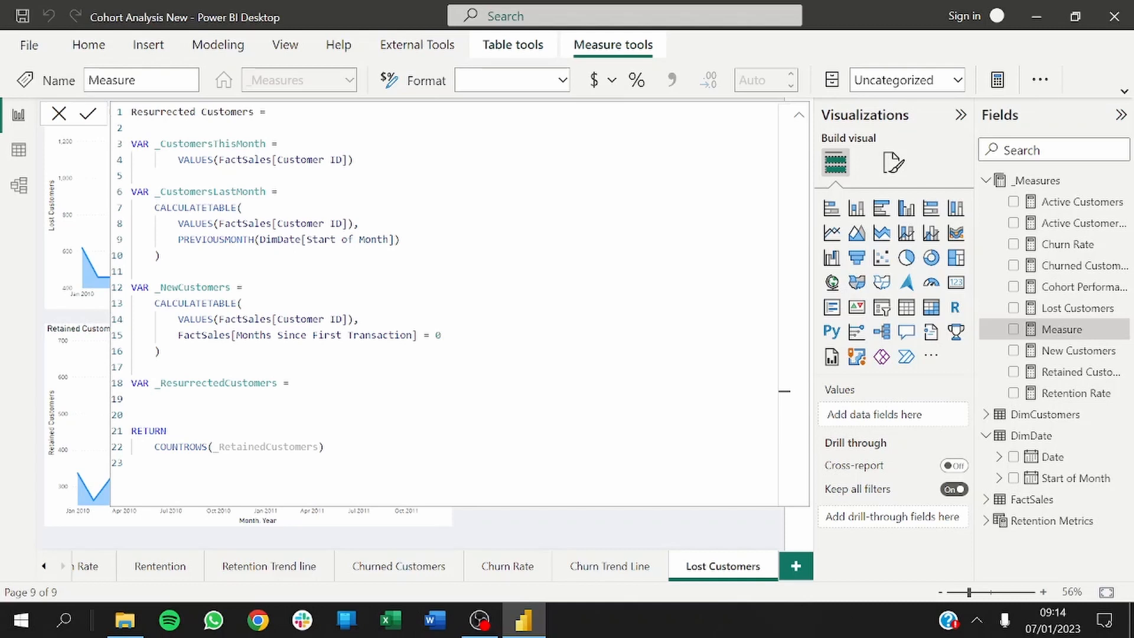
# Step: Start an EXCEPT function in the _ResurrectedCustomers variable with _CustomersThisMonth as its left table
pyautogui.write('EXCEPT(')
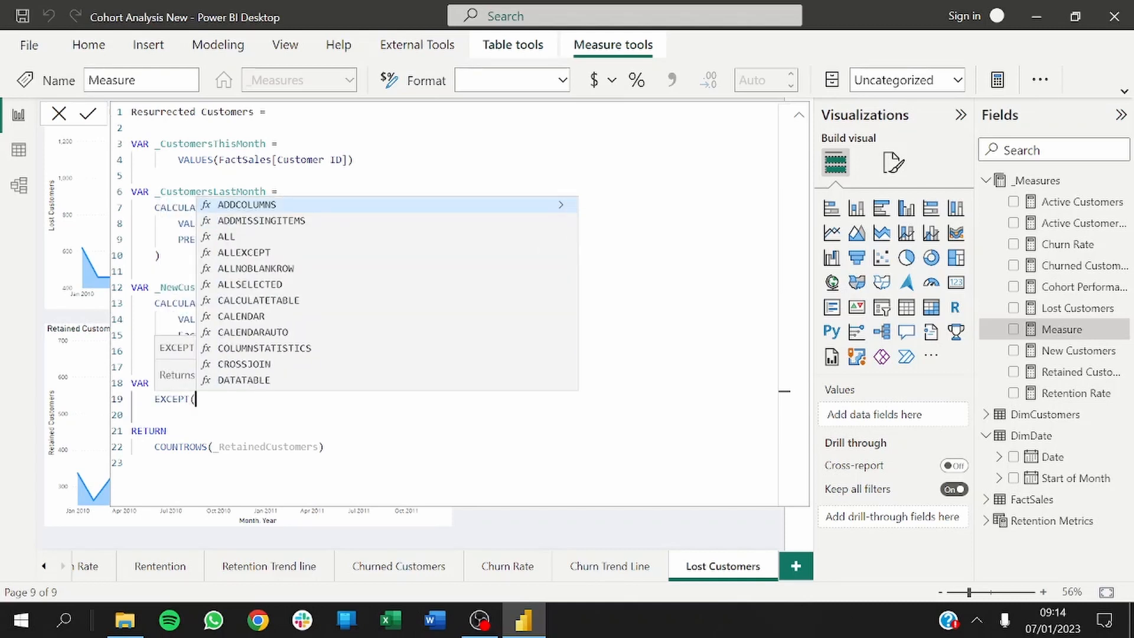
pyautogui.hotkey('shift', 'Return')
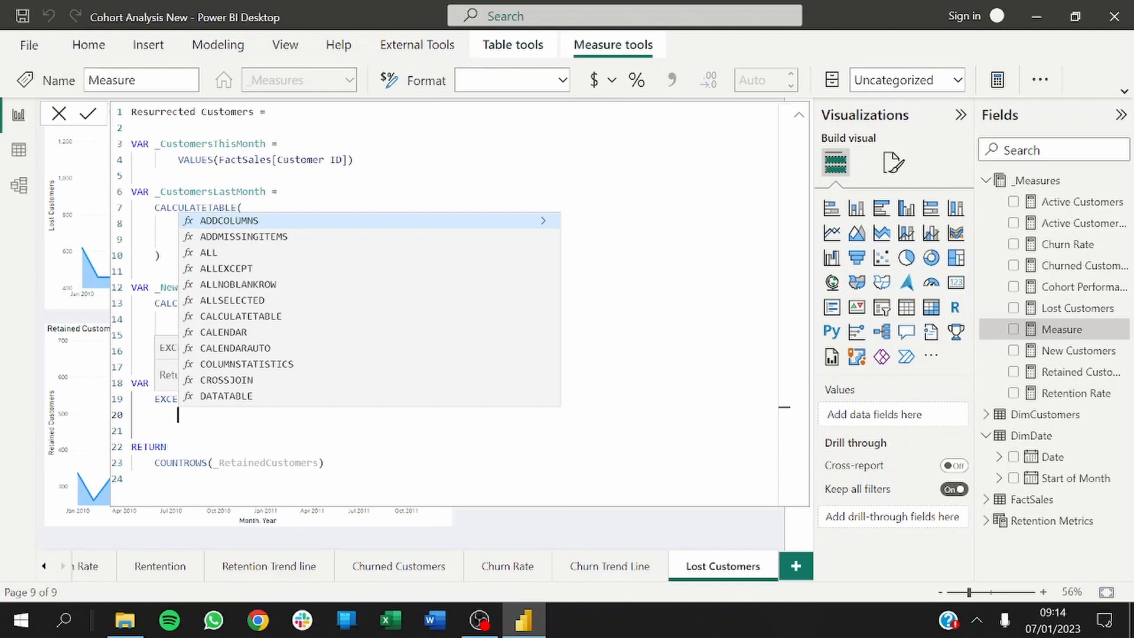
pyautogui.write('_')
pyautogui.press('Down')
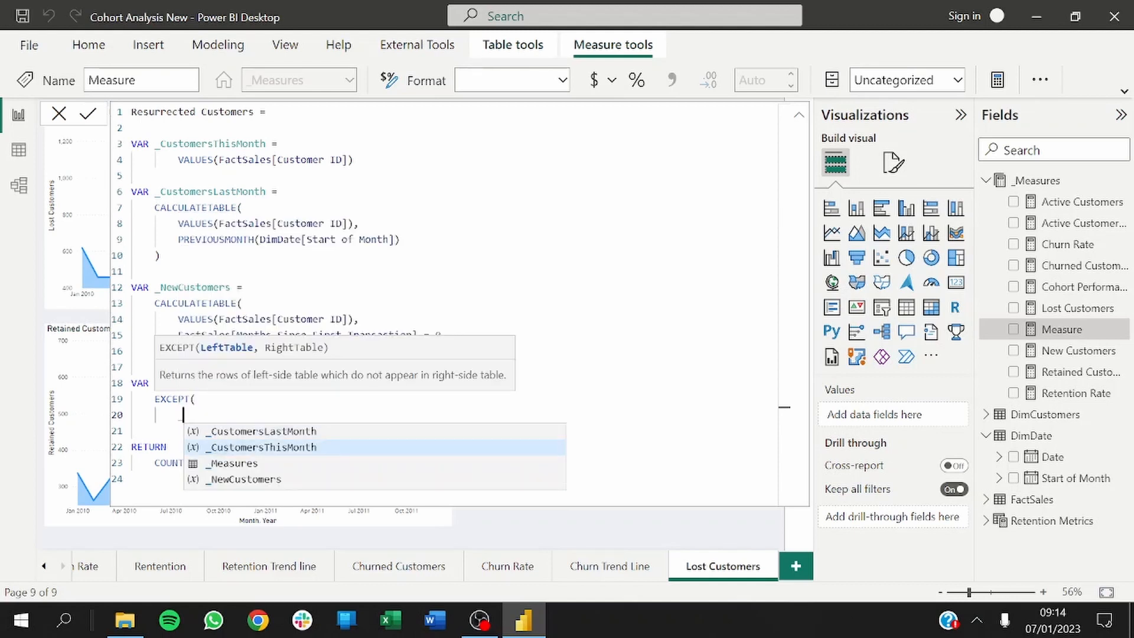
pyautogui.press('Tab')
pyautogui.write(',')
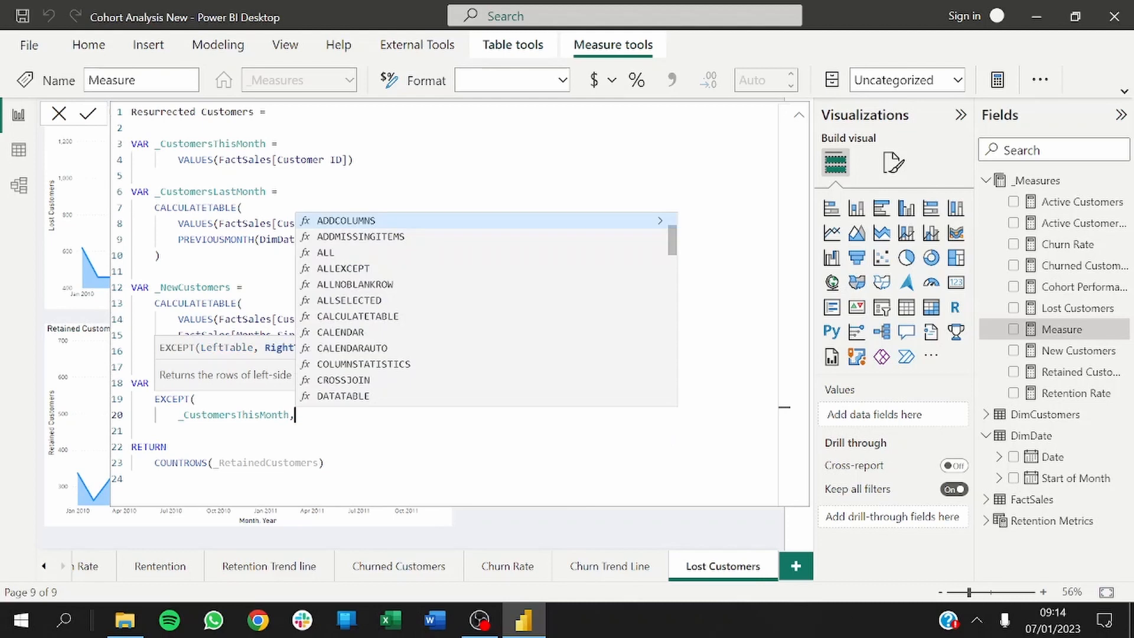
# Step: Add _CustomersLastMonth as the right table of EXCEPT and put the closing parenthesis on its own line
pyautogui.hotkey('shift', 'Return')
pyautogui.write('_las')
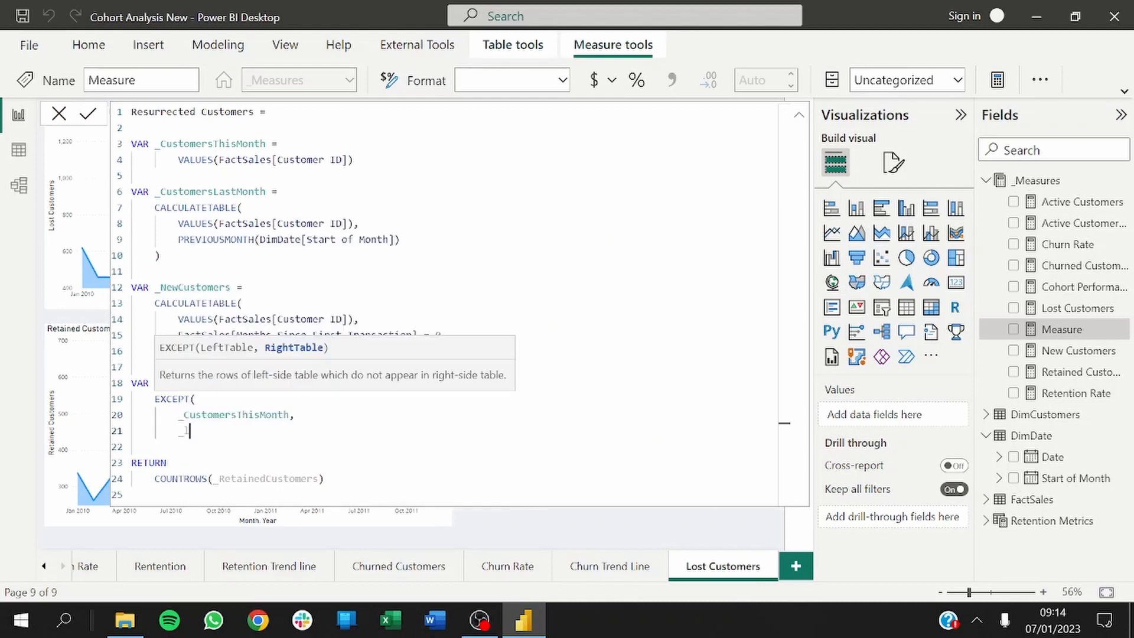
pyautogui.press('BackSpace')
pyautogui.press('BackSpace')
pyautogui.press('BackSpace')
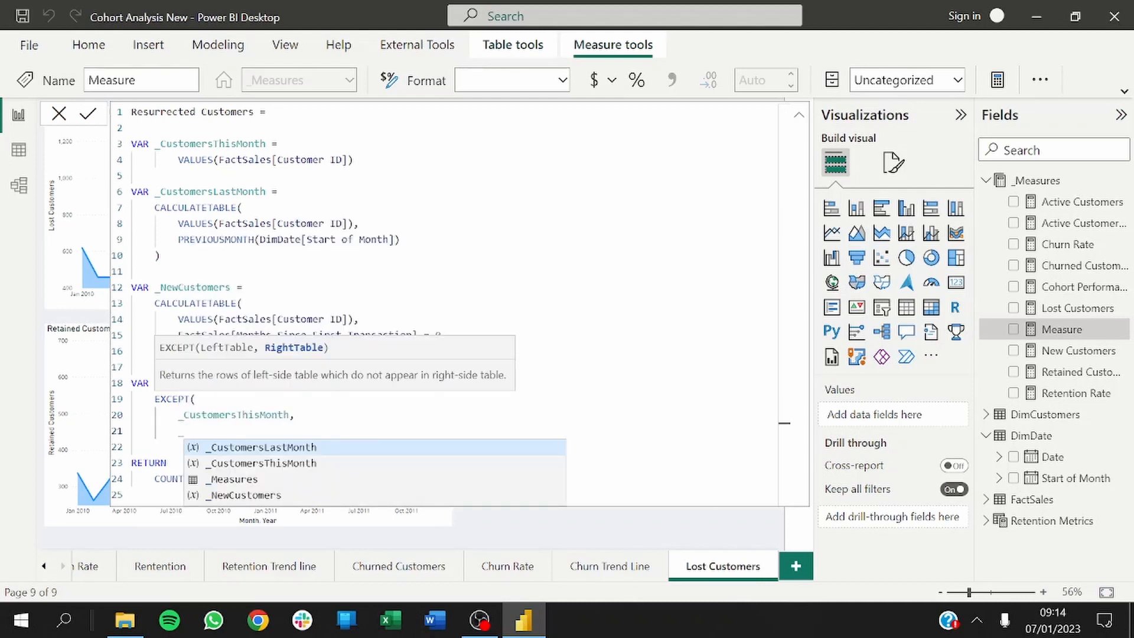
pyautogui.press('Down')
pyautogui.press('Up')
pyautogui.press('Tab')
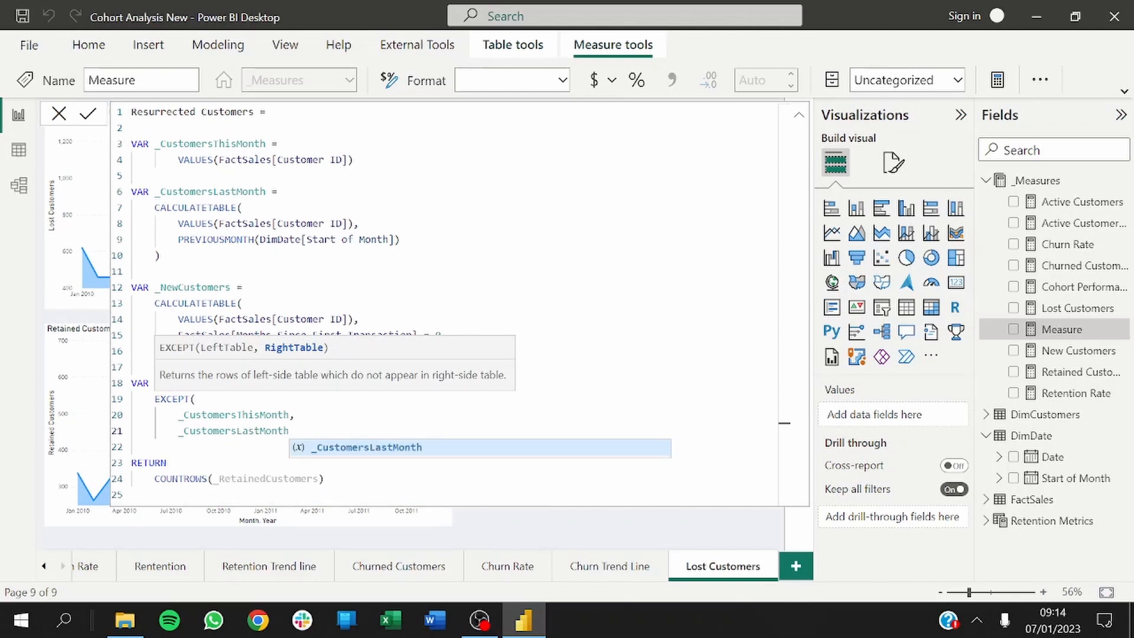
pyautogui.write(')')
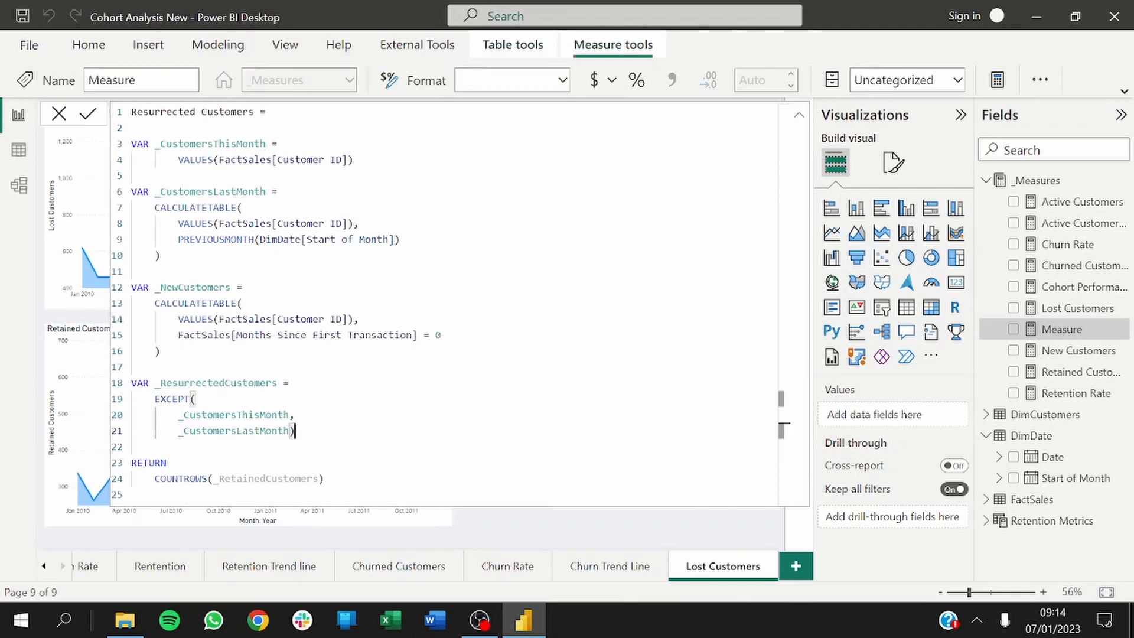
pyautogui.hotkey('shift', 'Return')
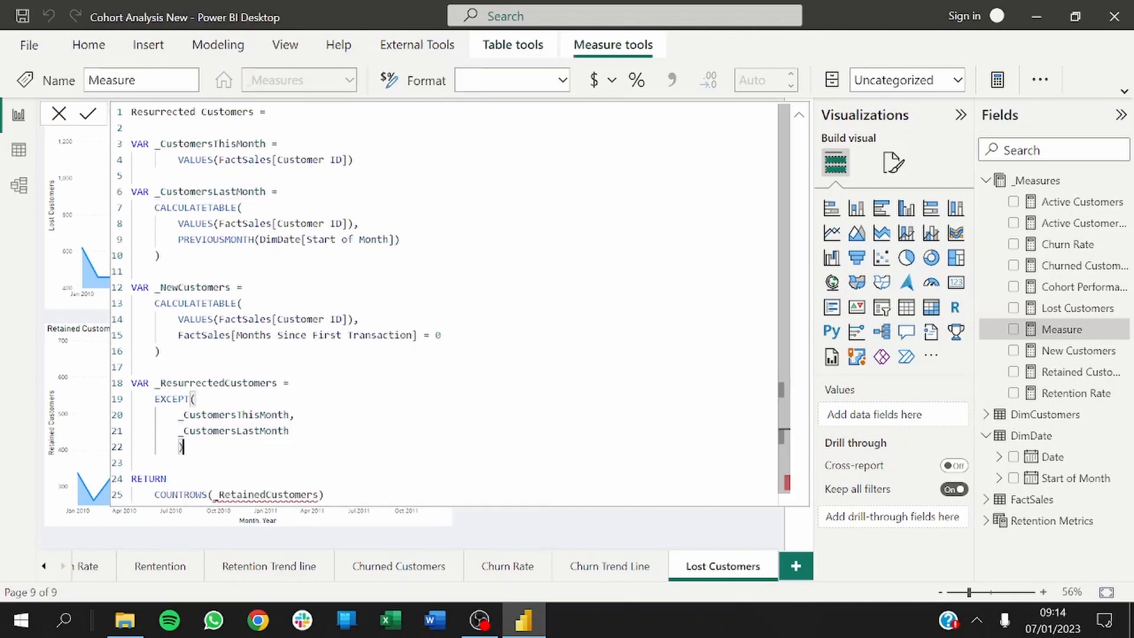
# Step: Add the comment "-- remove last month's customers" after the closing parenthesis of the EXCEPT function
pyautogui.write('-- rem')
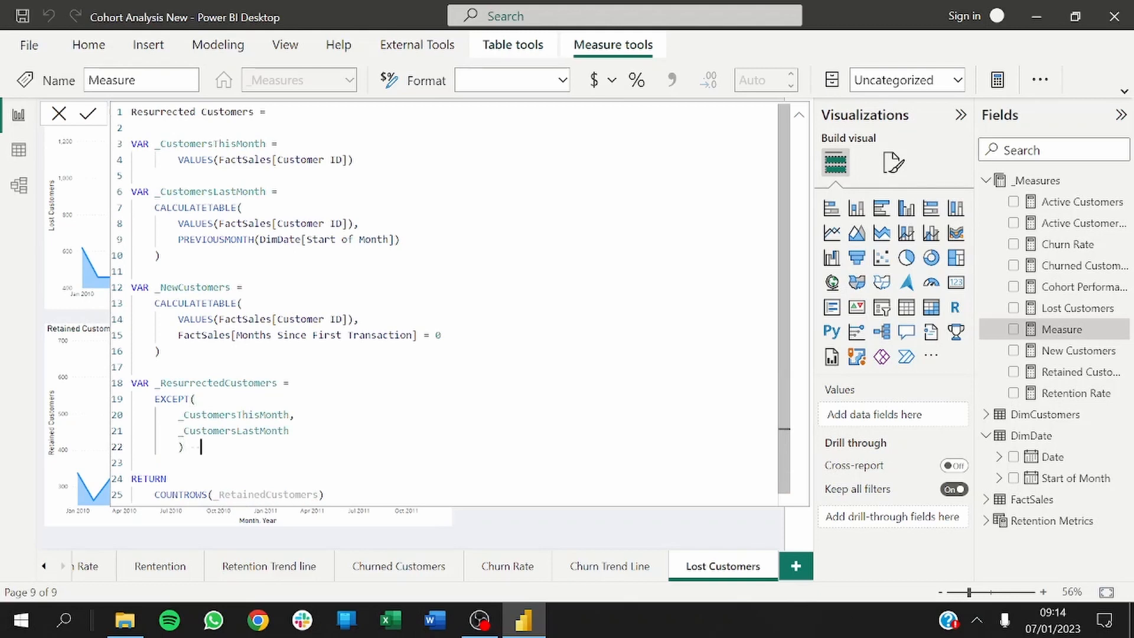
pyautogui.write('ove last month')
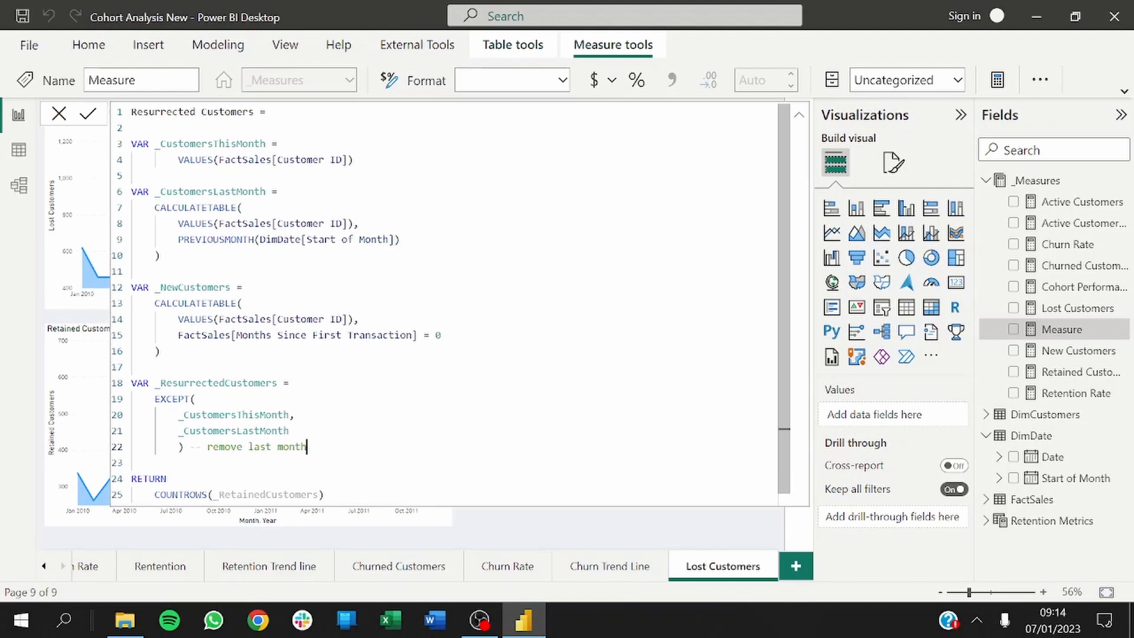
pyautogui.write("'s customers")
pyautogui.click(196, 399)
pyautogui.click(237, 447)
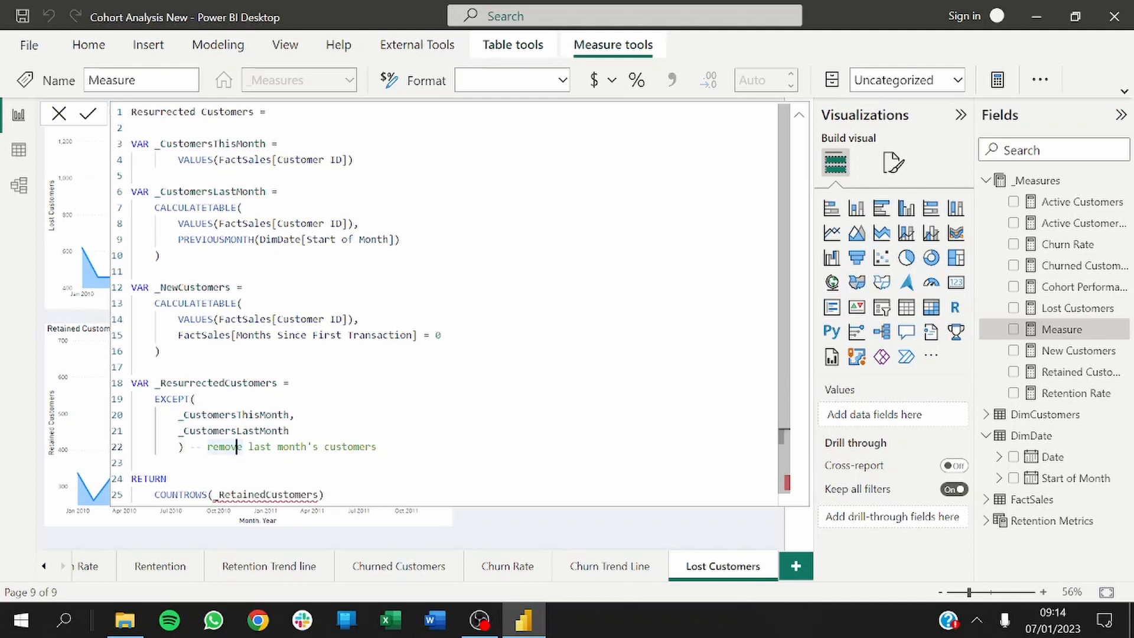
pyautogui.moveTo(294, 415); pyautogui.dragTo(178, 414)
pyautogui.click(190, 447)
pyautogui.click(219, 431)
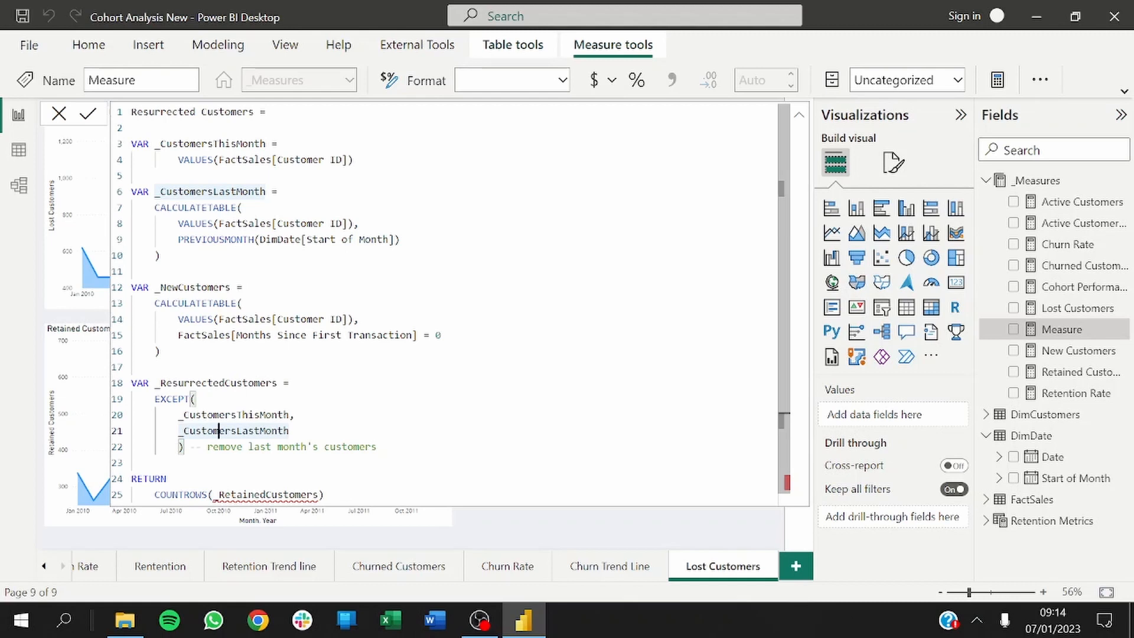
# Step: Start an outer EXCEPT function on a new line above the existing EXCEPT in the _ResurrectedCustomers variable
pyautogui.click(295, 383)
pyautogui.hotkey('shift', 'Return')
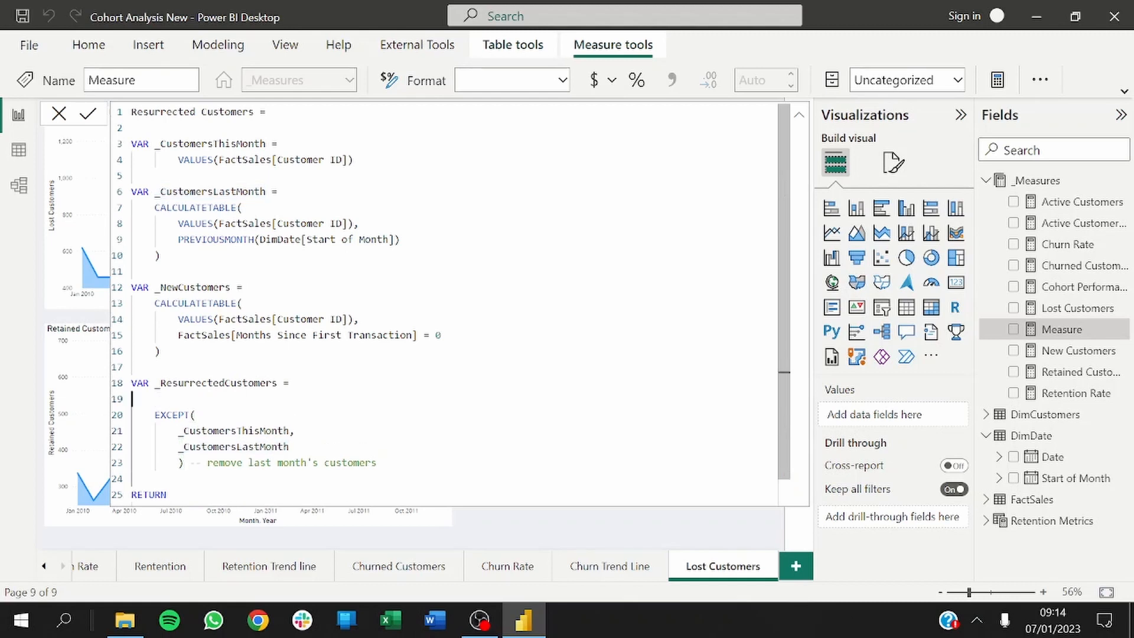
pyautogui.write('Ex')
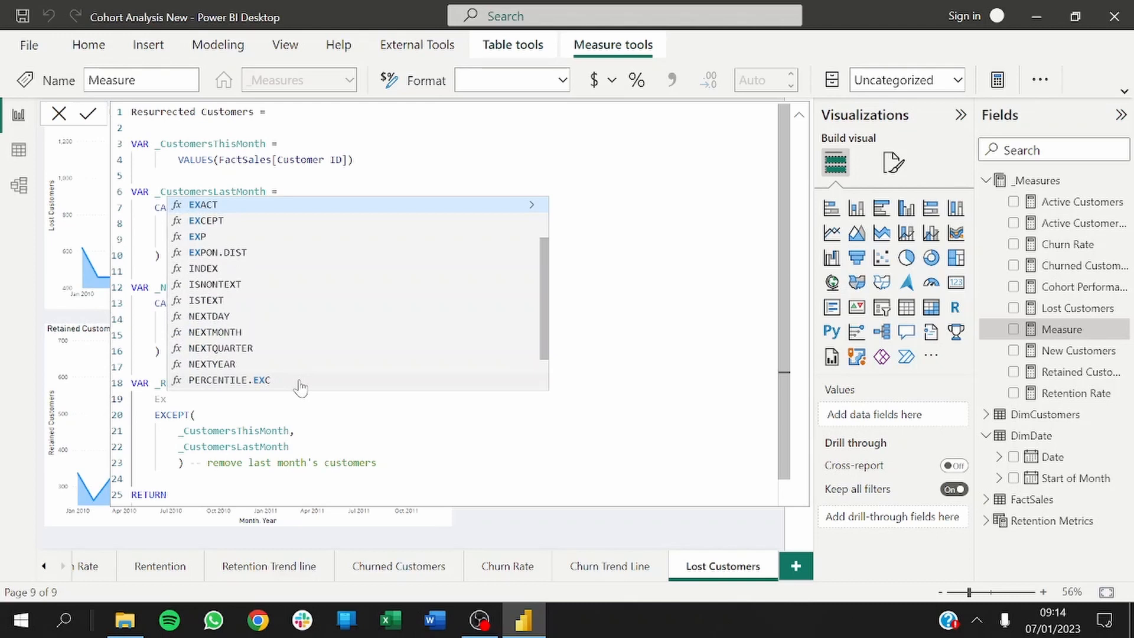
pyautogui.press('Down')
pyautogui.press('Tab')
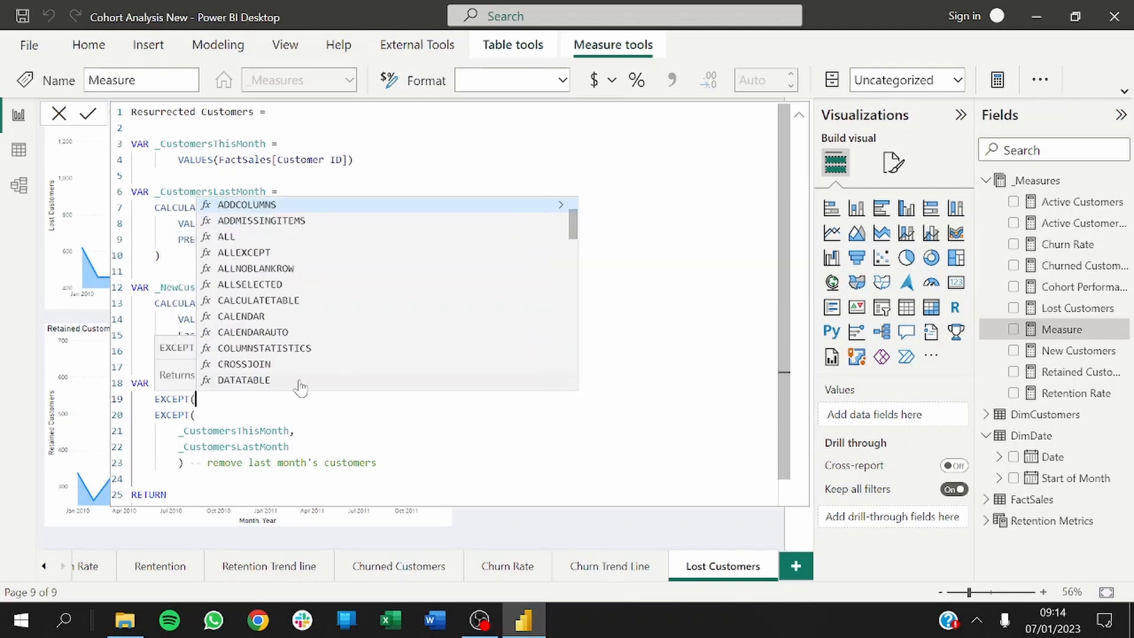
# Step: Indent the inner EXCEPT block one level, add a comma after its closing parenthesis, and begin a new line below its comment
pyautogui.click(218, 462)
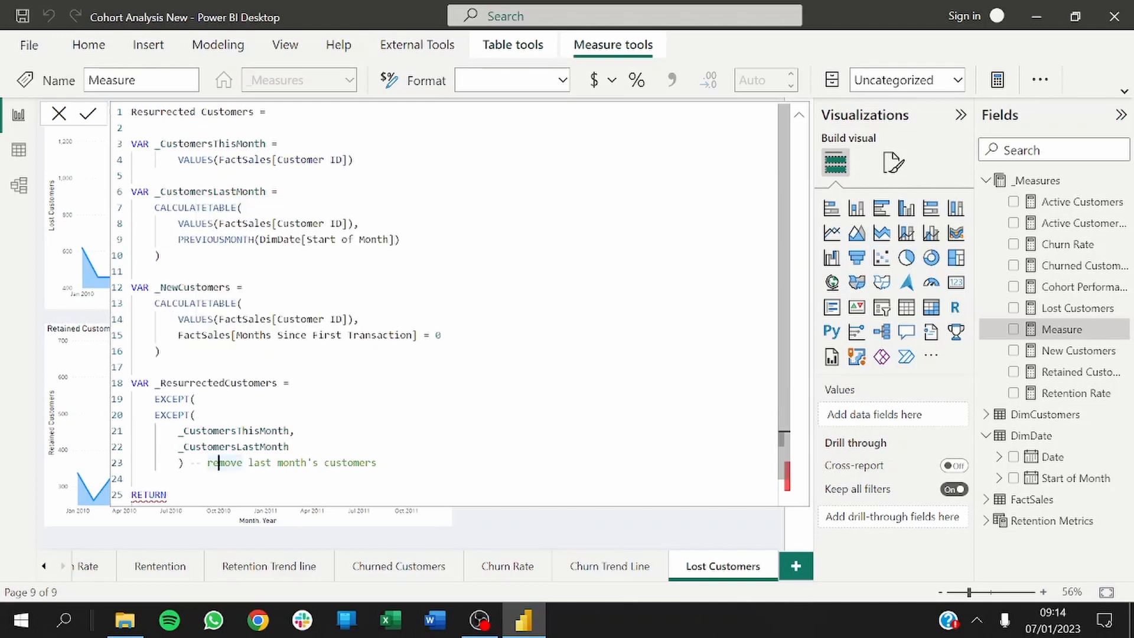
pyautogui.moveTo(377, 462); pyautogui.dragTo(156, 414)
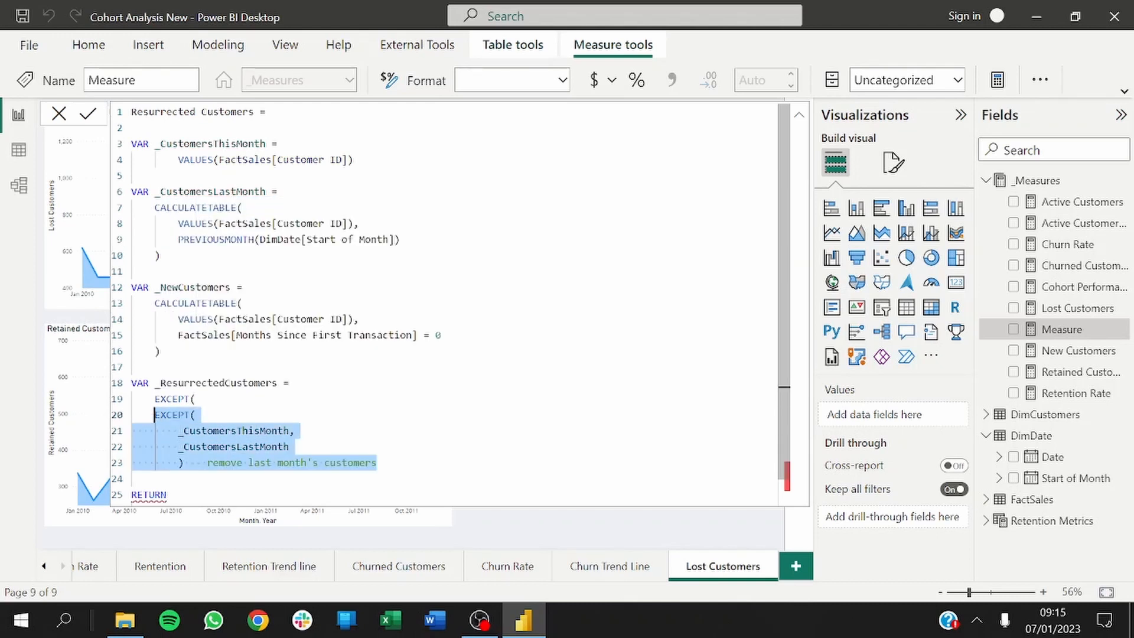
pyautogui.press('Tab')
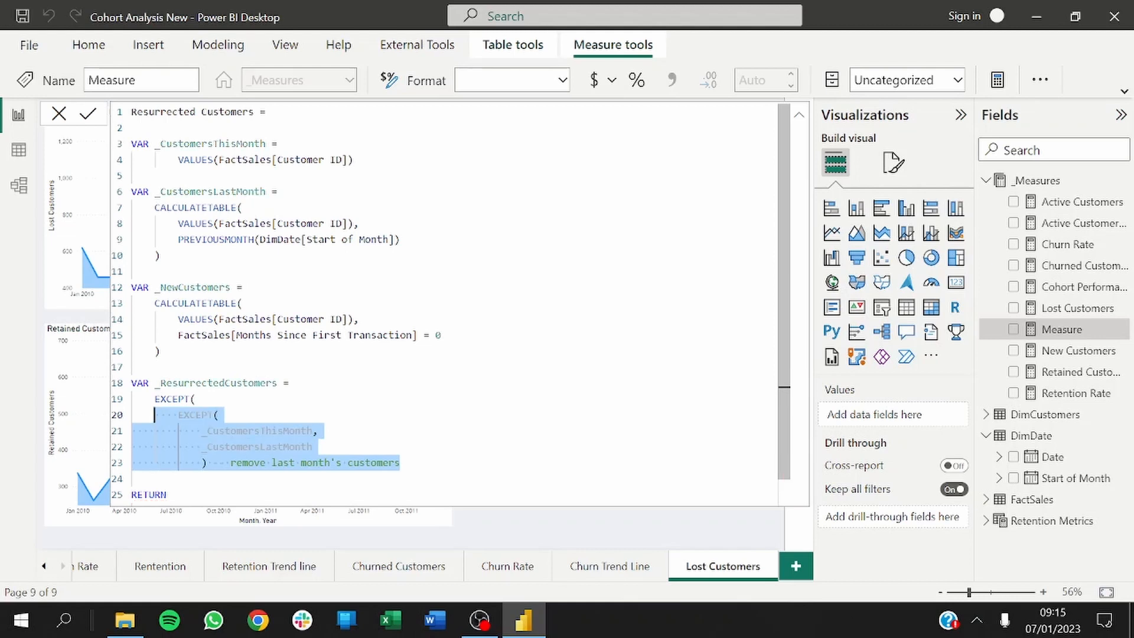
pyautogui.click(209, 462)
pyautogui.write(',')
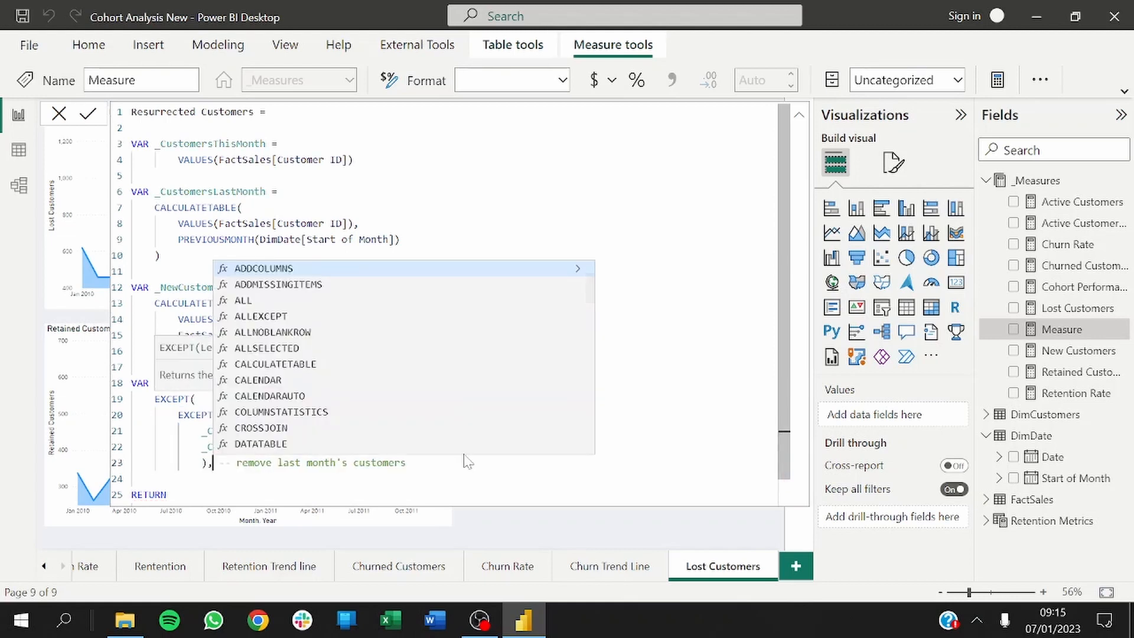
pyautogui.click(407, 462)
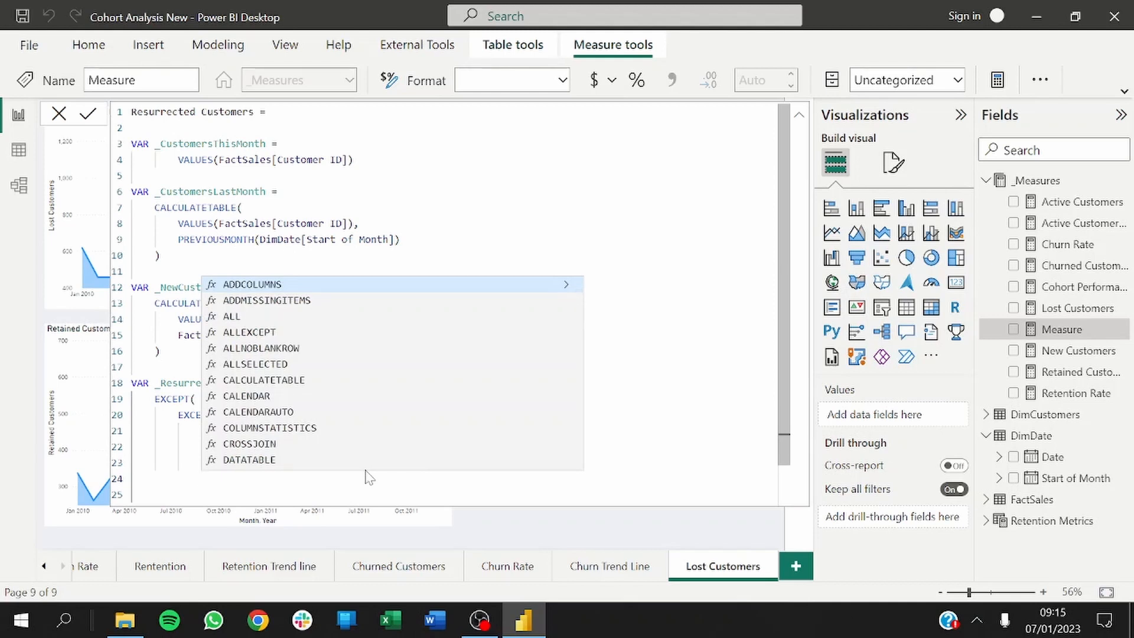
pyautogui.press('Escape')
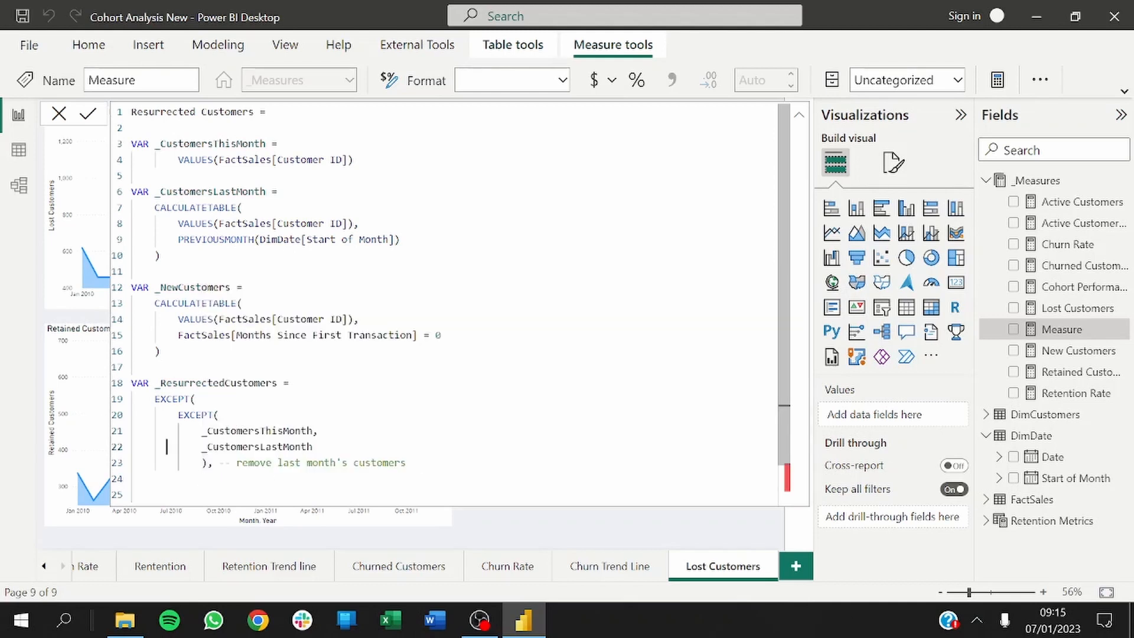
# Step: Add _NewCustomers as the right table of the outer EXCEPT, aligned with the inner EXCEPT
pyautogui.moveTo(212, 462); pyautogui.dragTo(178, 414)
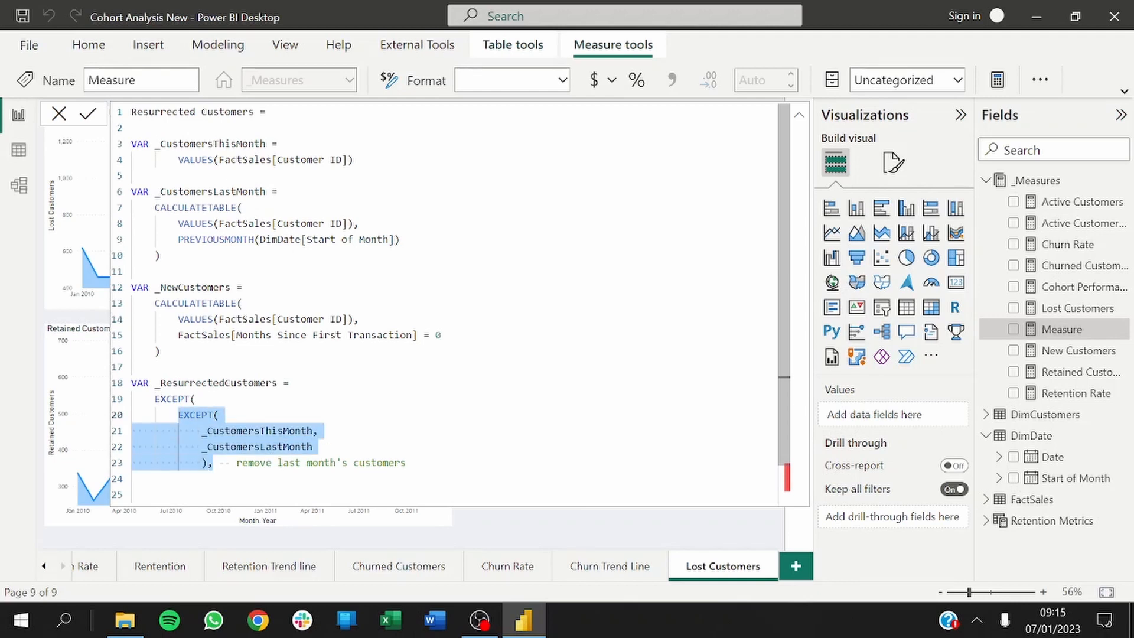
pyautogui.click(218, 462)
pyautogui.click(201, 478)
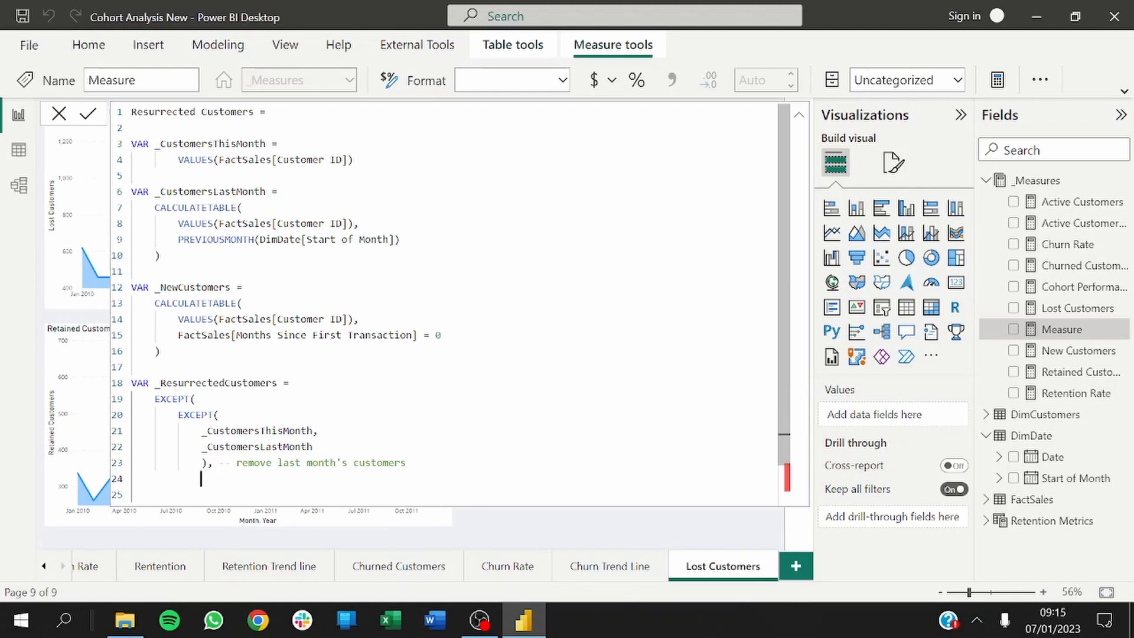
pyautogui.press('BackSpace')
pyautogui.press('BackSpace')
pyautogui.press('BackSpace')
pyautogui.press('BackSpace')
pyautogui.write('_')
pyautogui.press('Down')
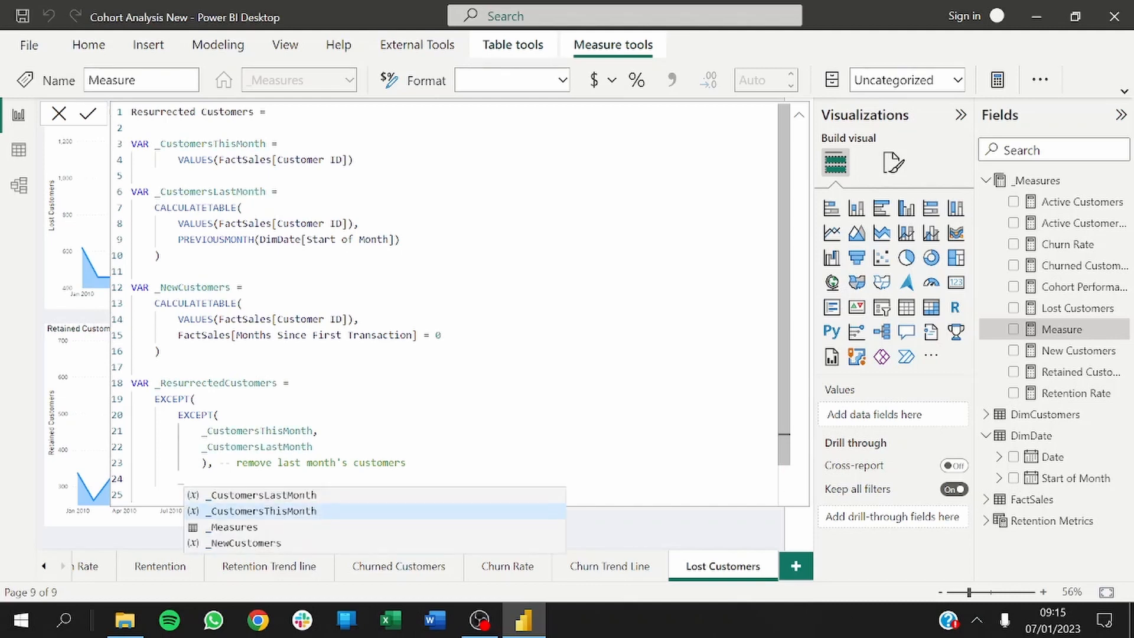
pyautogui.press('Down')
pyautogui.press('Down')
pyautogui.press('Tab')
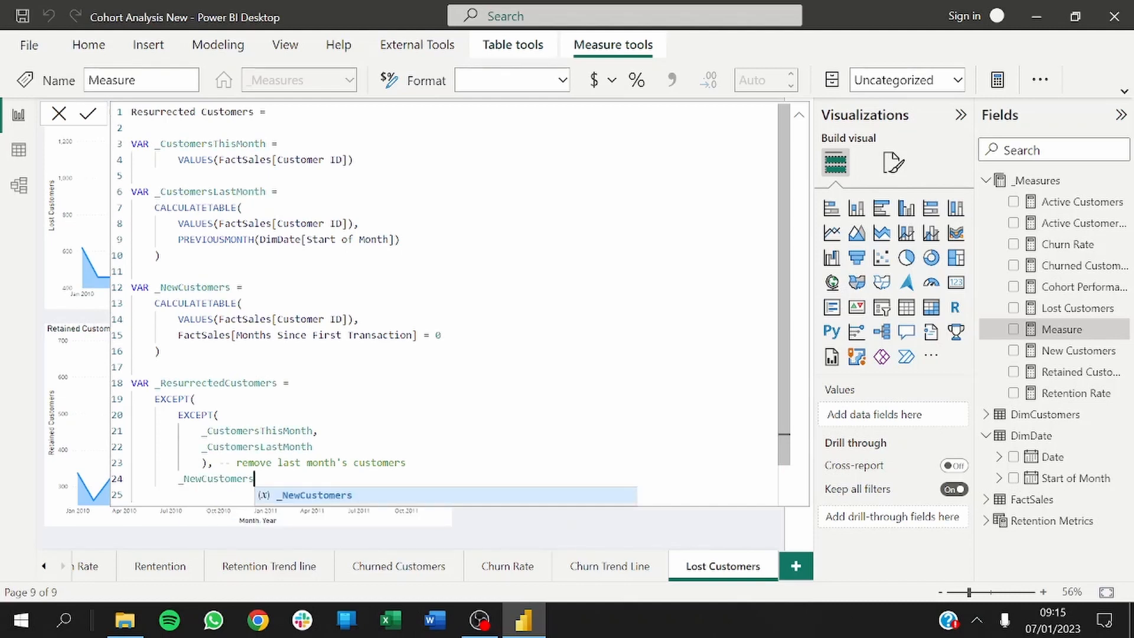
# Step: Close the outer EXCEPT on its own line and add the comment "-- remove new customers" after the parenthesis
pyautogui.press('Return')
pyautogui.write(')')
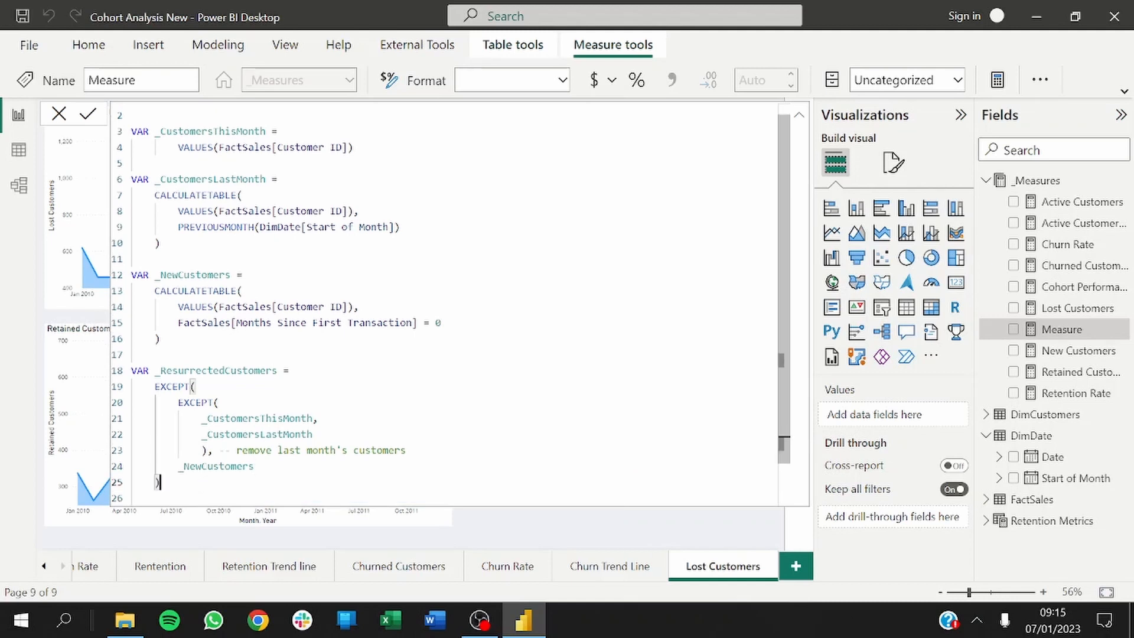
pyautogui.write(' -- remove ne')
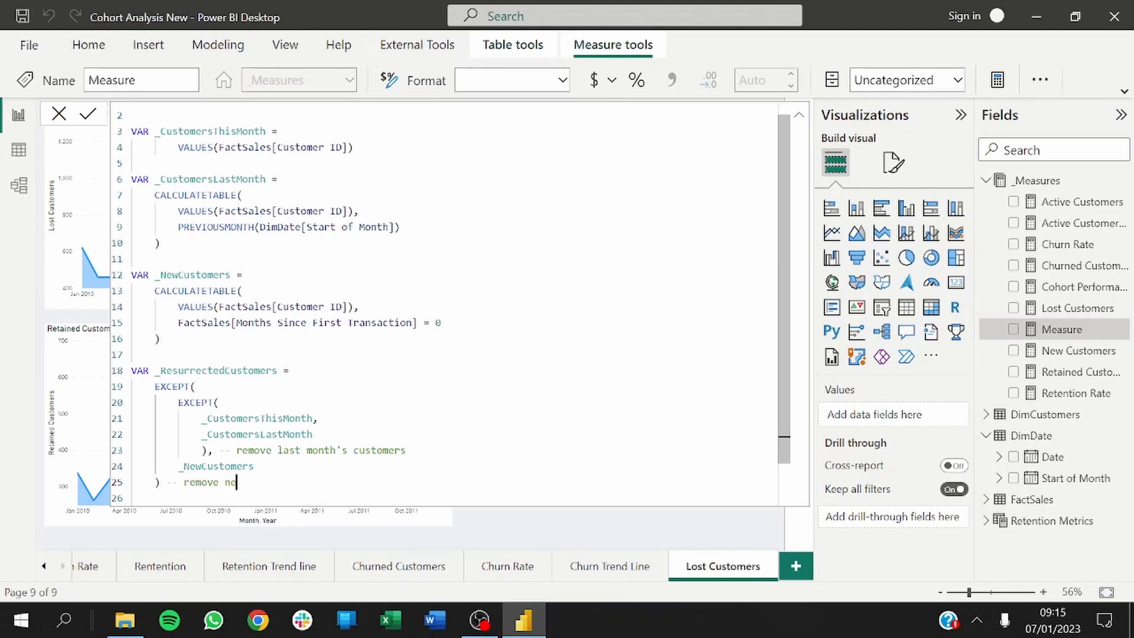
pyautogui.write('w customers')
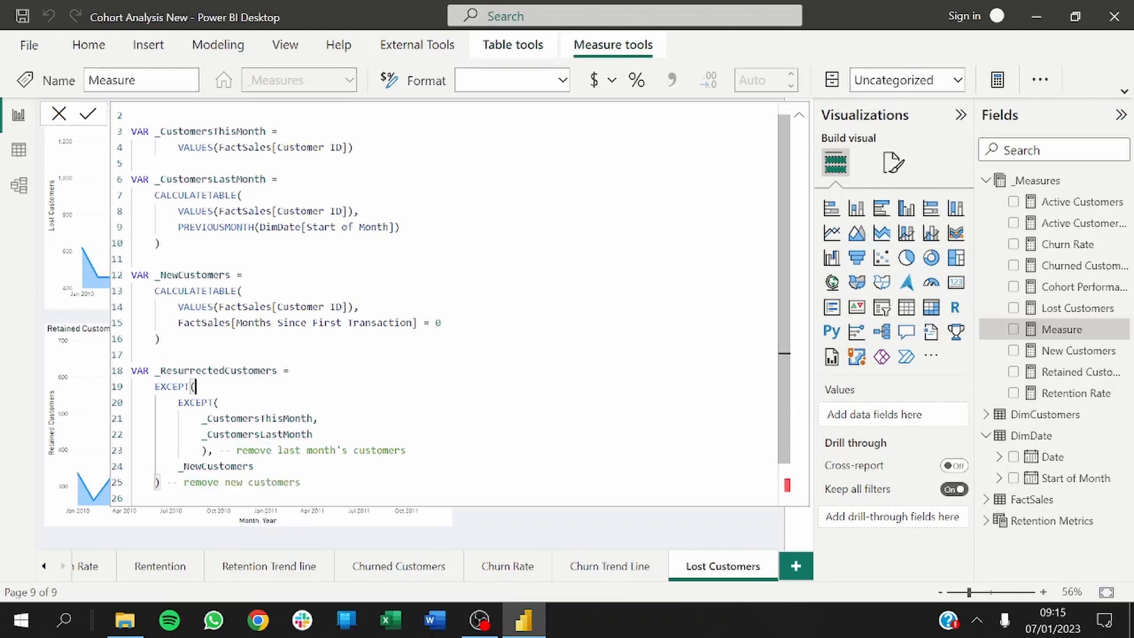
pyautogui.click(219, 403)
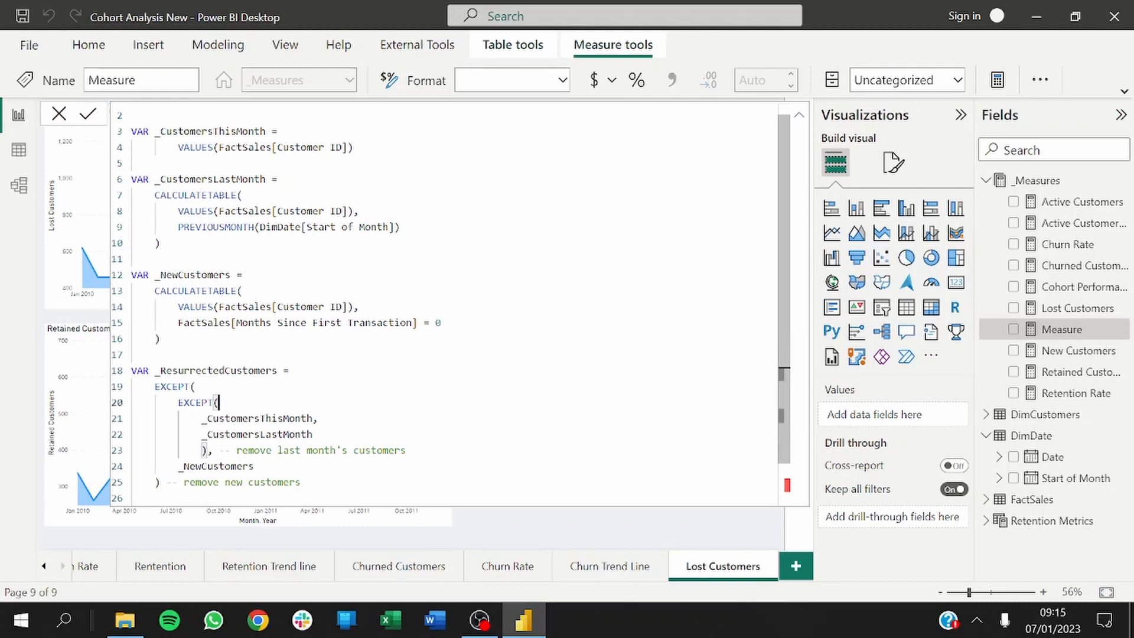
pyautogui.click(218, 465)
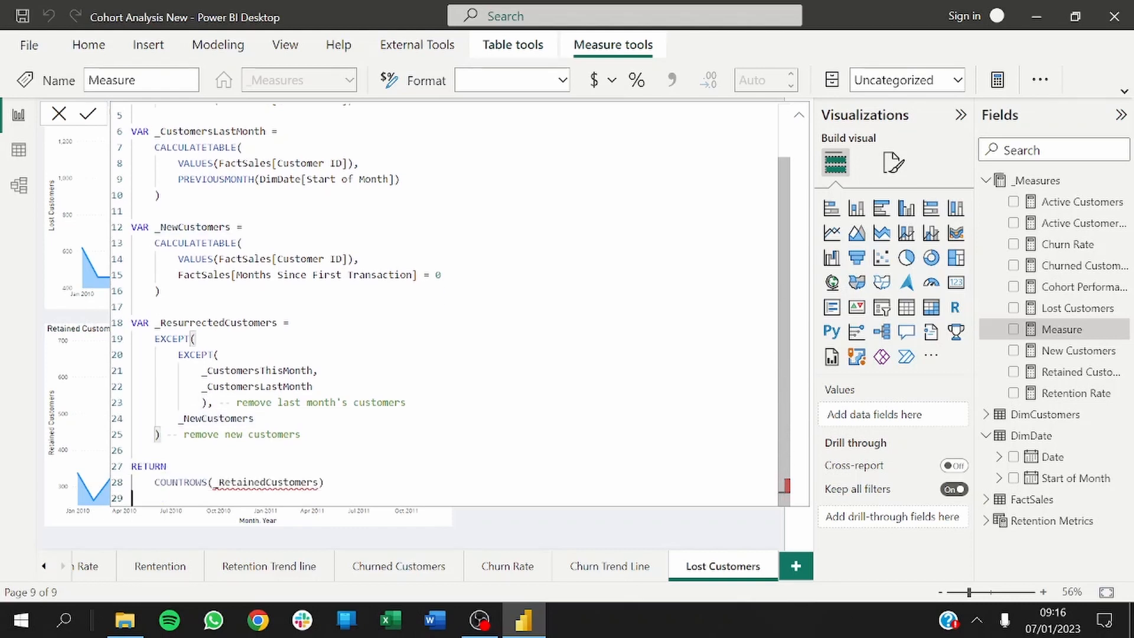
# Step: Replace _RetainedCustomers with _ResurrectedCustomers inside COUNTROWS in the RETURN expression and commit the Resurrected Customers measure
pyautogui.click(319, 482)
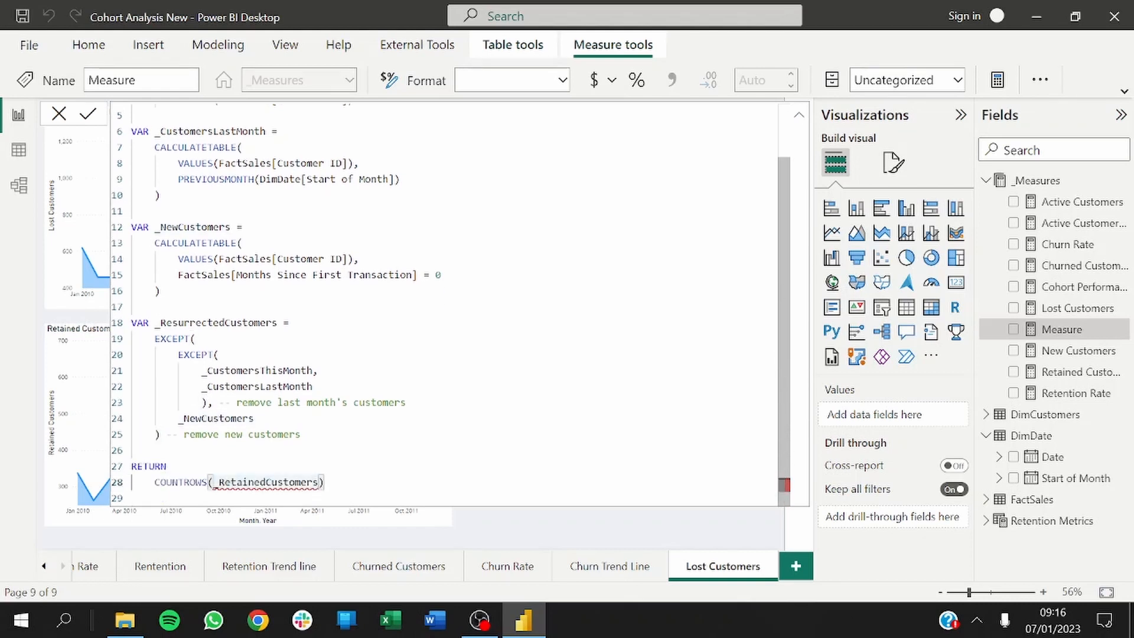
pyautogui.press('BackSpace')
pyautogui.press('BackSpace')
pyautogui.press('BackSpace')
pyautogui.press('BackSpace')
pyautogui.press('BackSpace')
pyautogui.press('BackSpace')
pyautogui.press('BackSpace')
pyautogui.press('BackSpace')
pyautogui.press('BackSpace')
pyautogui.press('BackSpace')
pyautogui.press('BackSpace')
pyautogui.press('BackSpace')
pyautogui.press('BackSpace')
pyautogui.press('BackSpace')
pyautogui.press('BackSpace')
pyautogui.press('BackSpace')
pyautogui.press('BackSpace')
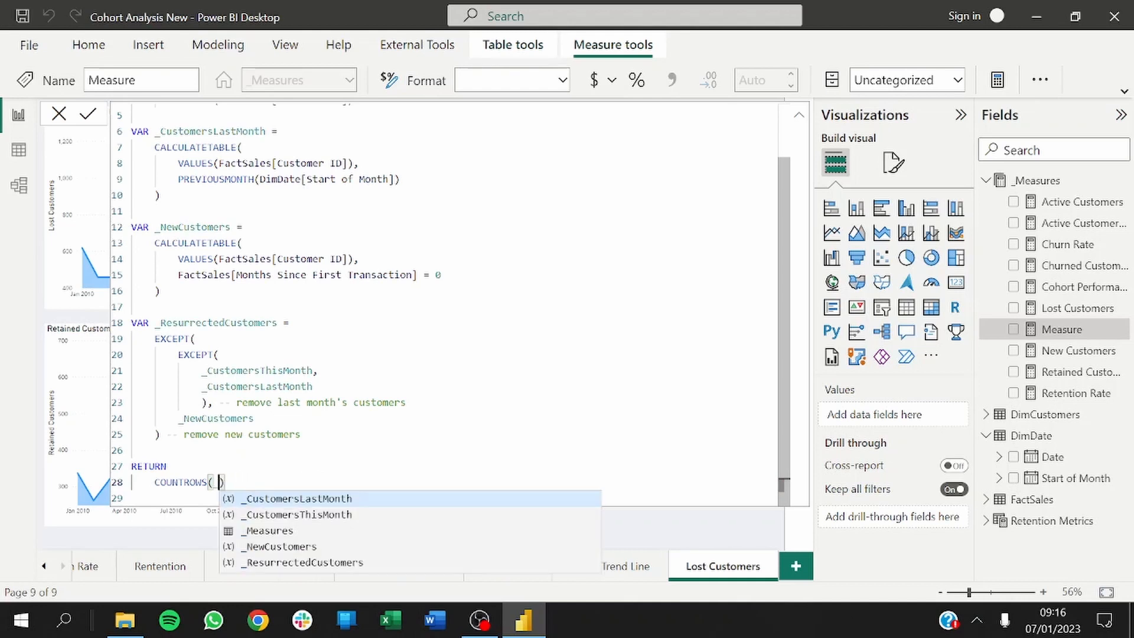
pyautogui.press('Down')
pyautogui.press('Tab')
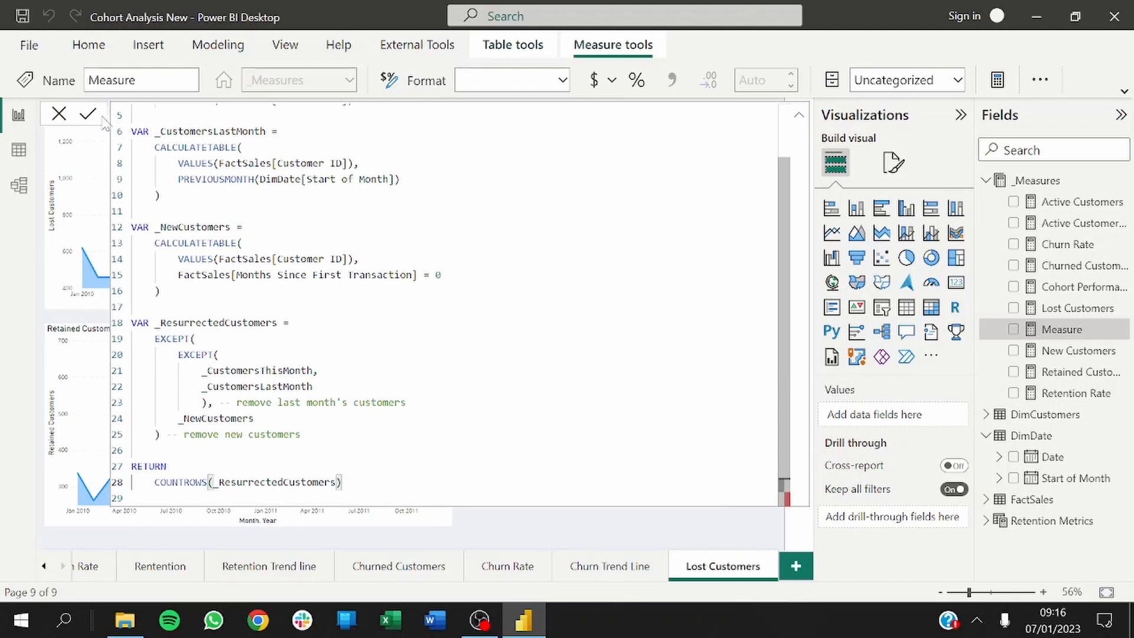
pyautogui.click(89, 115)
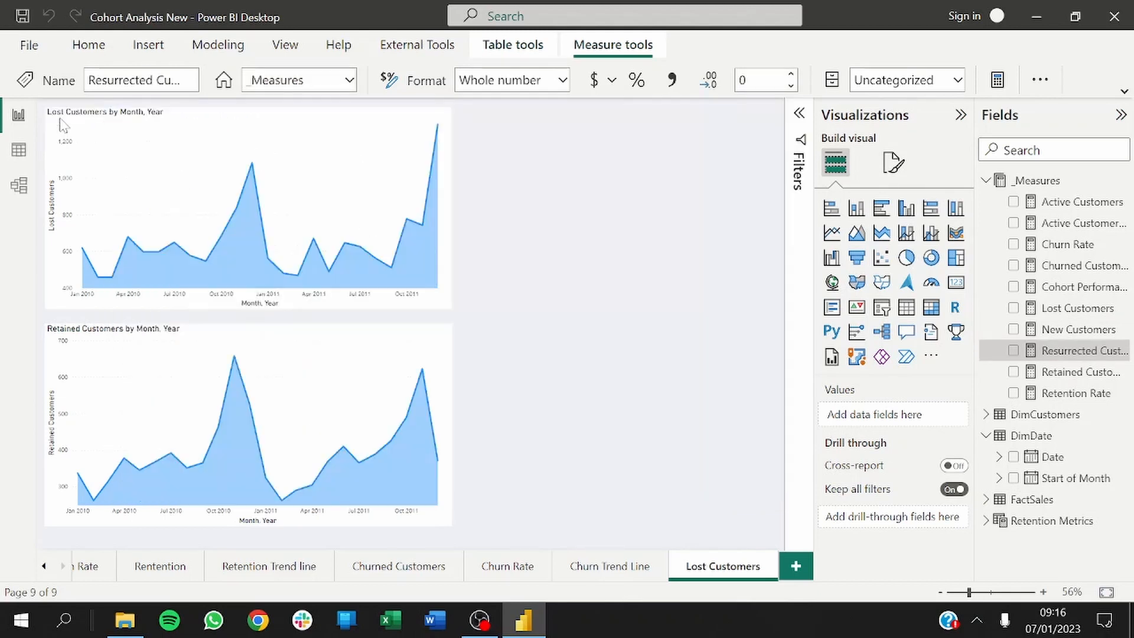
pyautogui.click(467, 258)
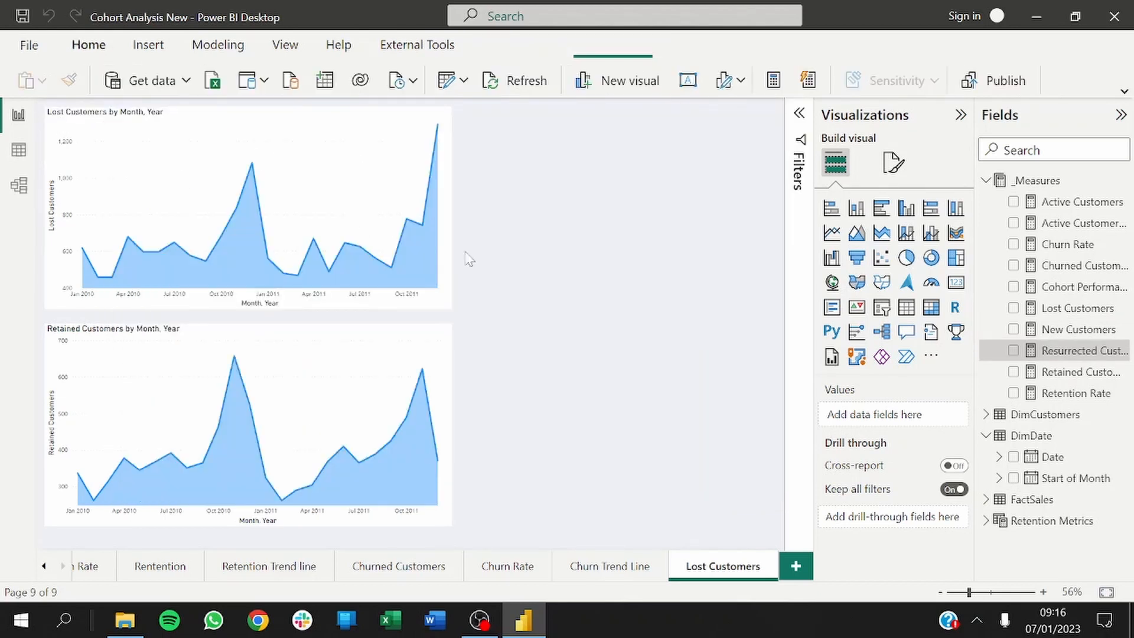
# Step: Duplicate the Retained Customers area chart, narrow the copy, and align it beside the Lost Customers chart
pyautogui.click(391, 354)
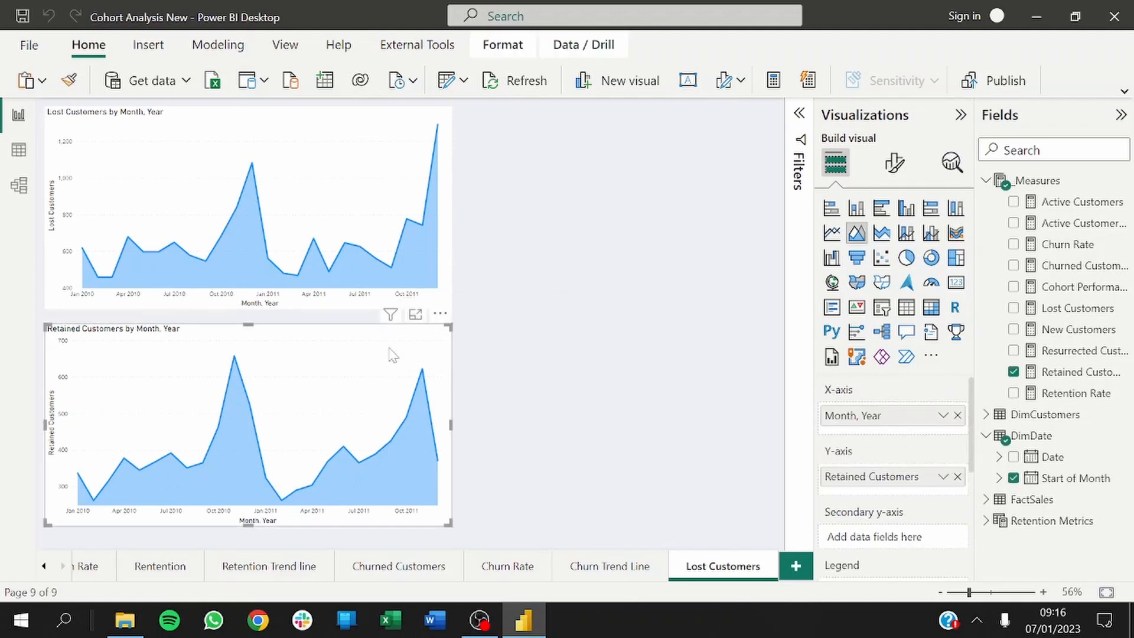
pyautogui.hotkey('ctrl', 'c')
pyautogui.hotkey('ctrl', 'v')
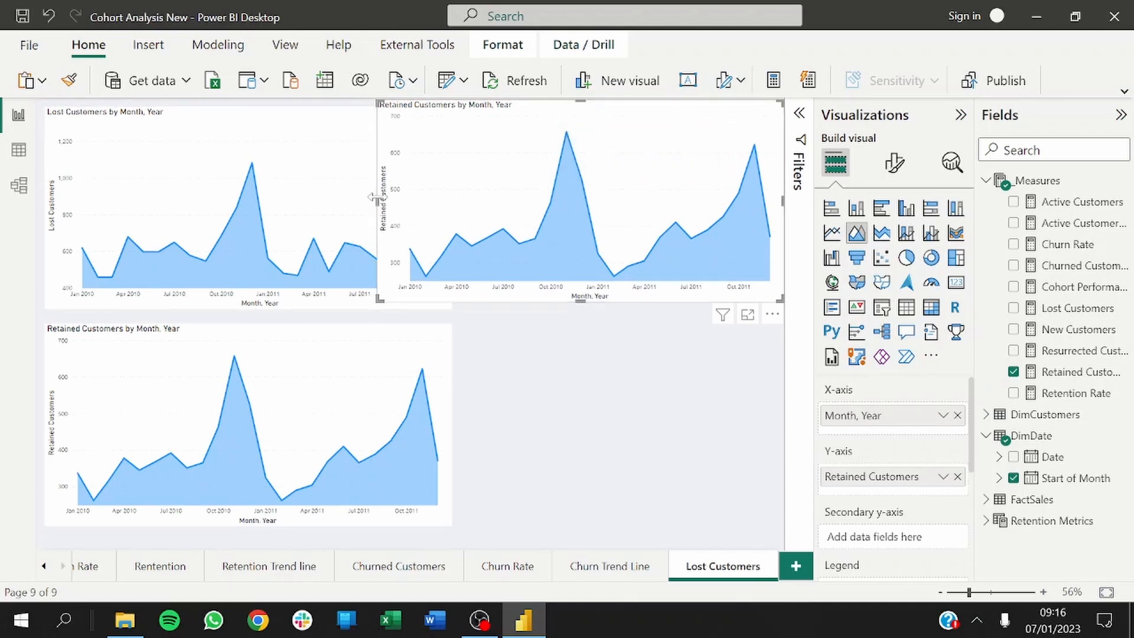
pyautogui.moveTo(378, 201); pyautogui.dragTo(468, 213)
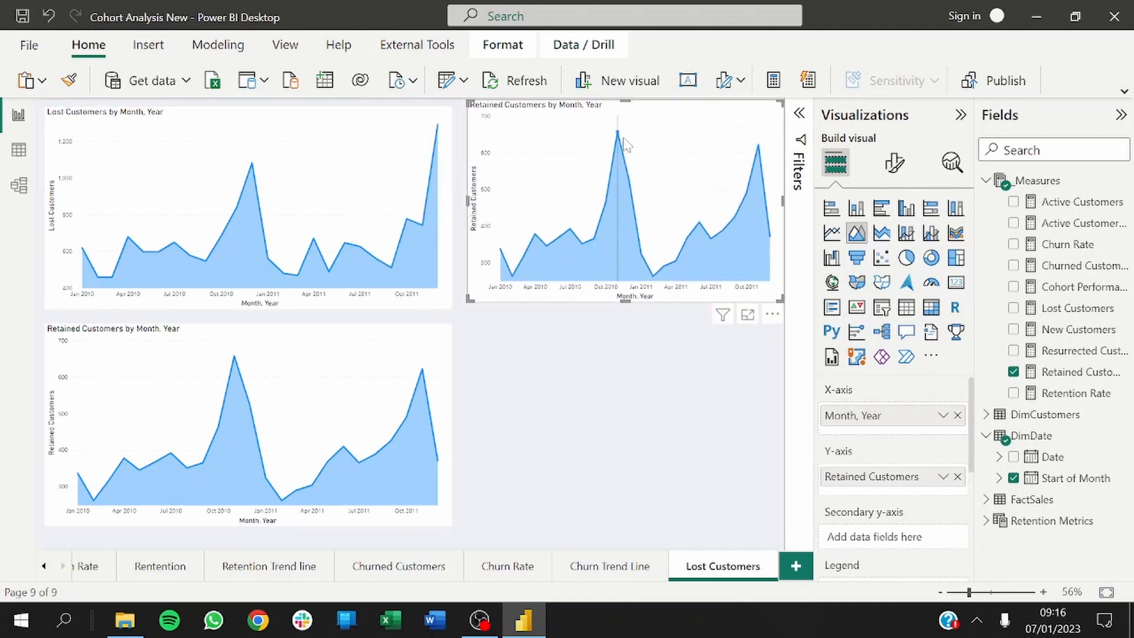
pyautogui.moveTo(629, 157); pyautogui.dragTo(621, 152)
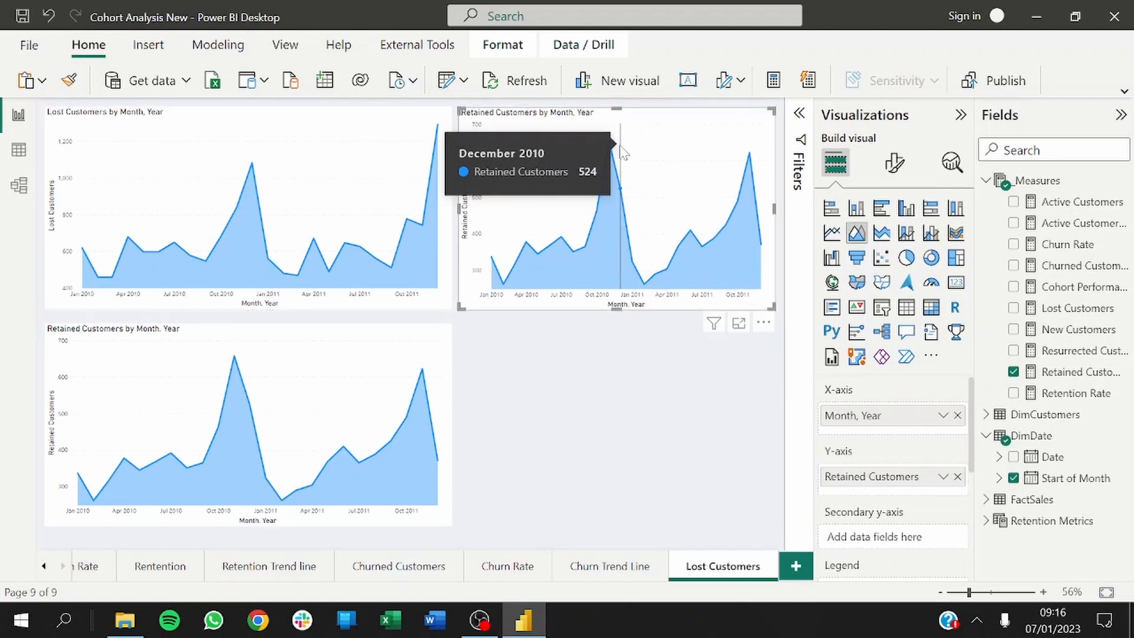
# Step: Replace Retained Customers with the Resurrected Customers measure on the Y-axis of the duplicated chart
pyautogui.click(957, 477)
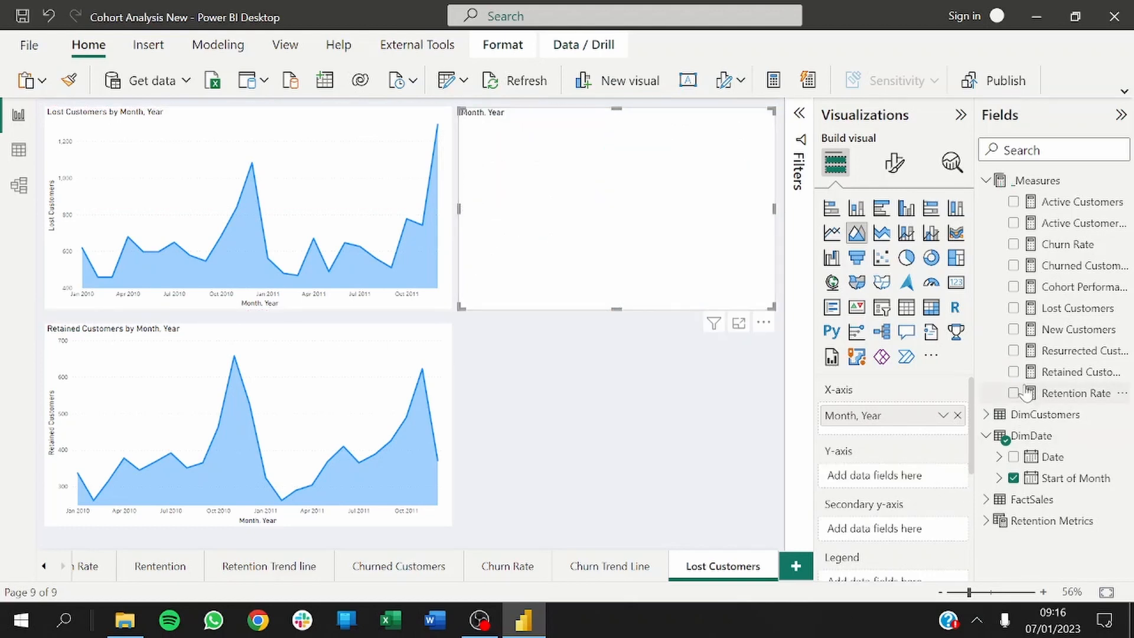
pyautogui.click(1013, 351)
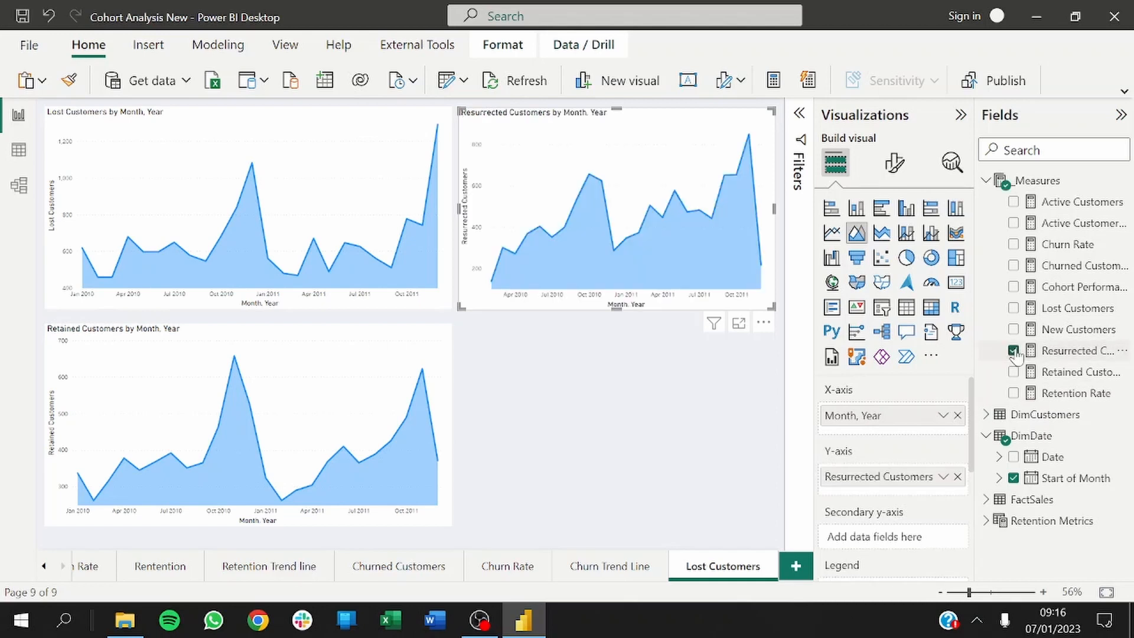
pyautogui.moveTo(654, 265)
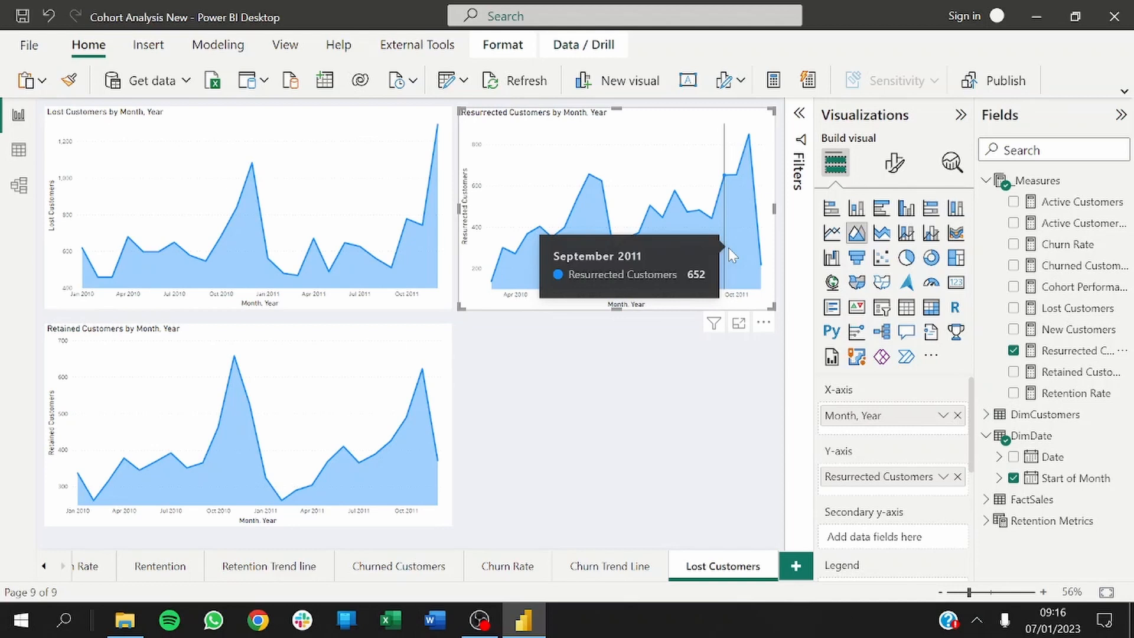
pyautogui.click(495, 362)
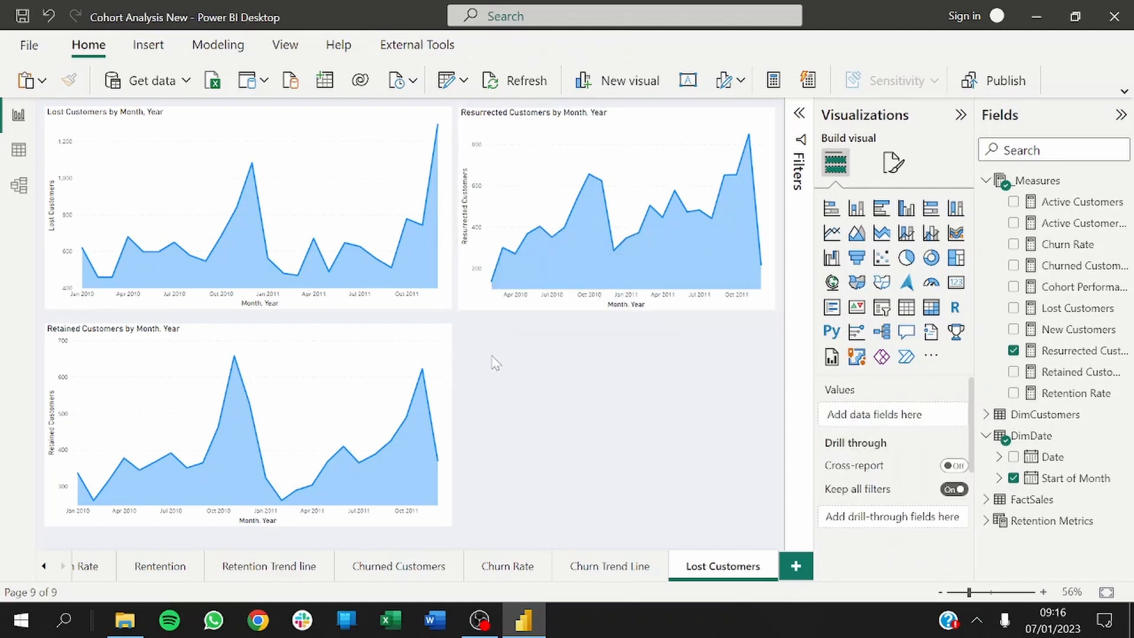
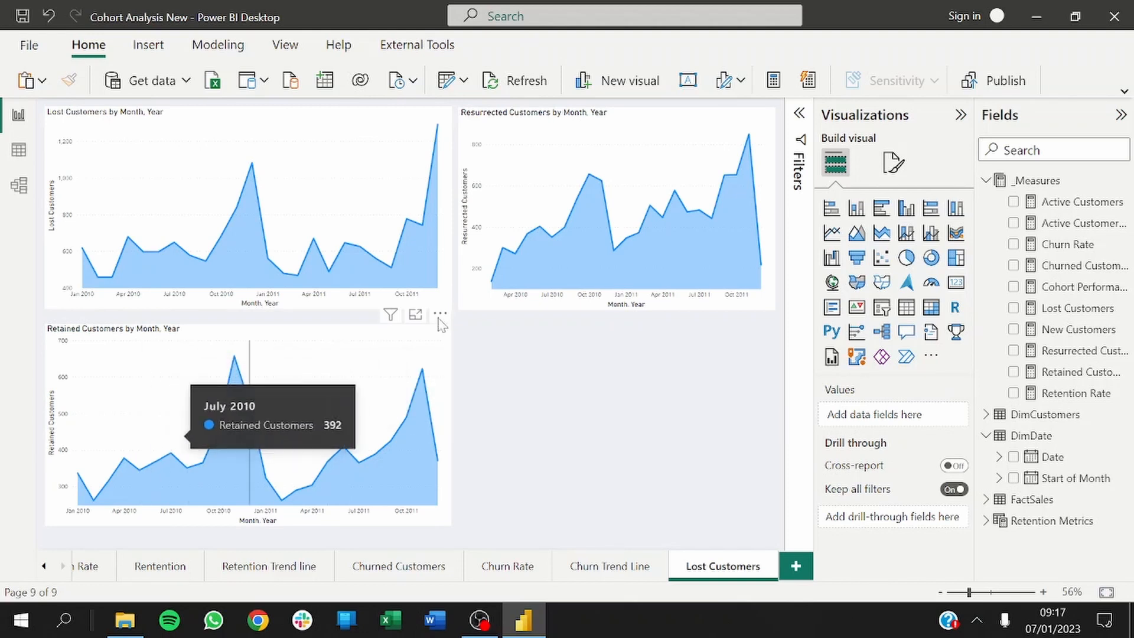
# Step: Duplicate the Resurrected Customers area chart and align the copy below it, beside the Retained Customers chart
pyautogui.click(649, 195)
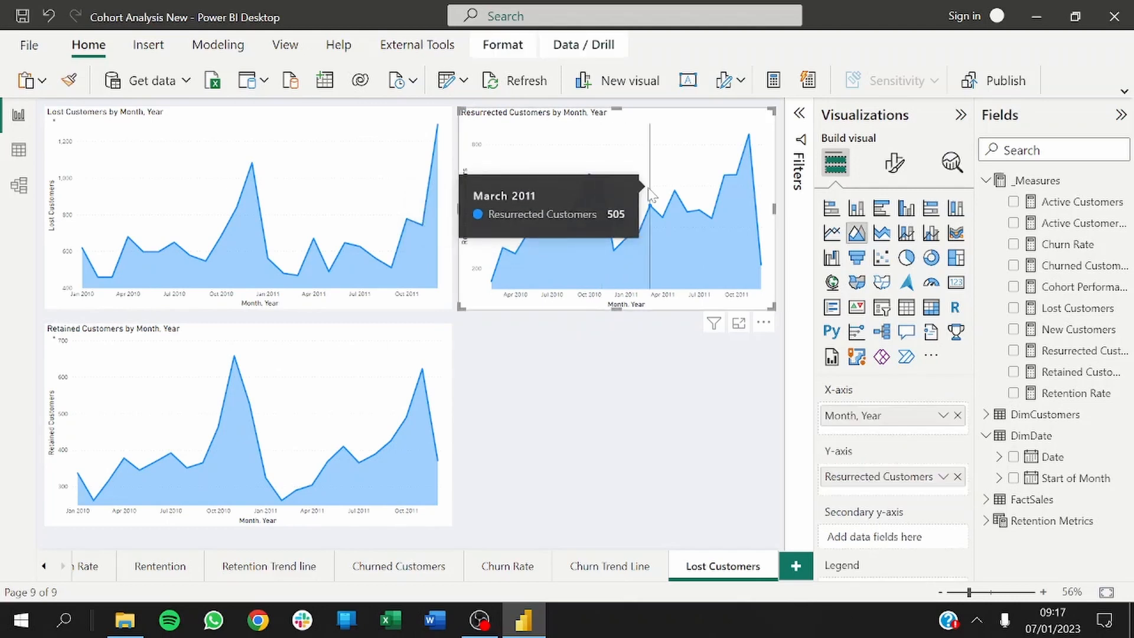
pyautogui.click(643, 384)
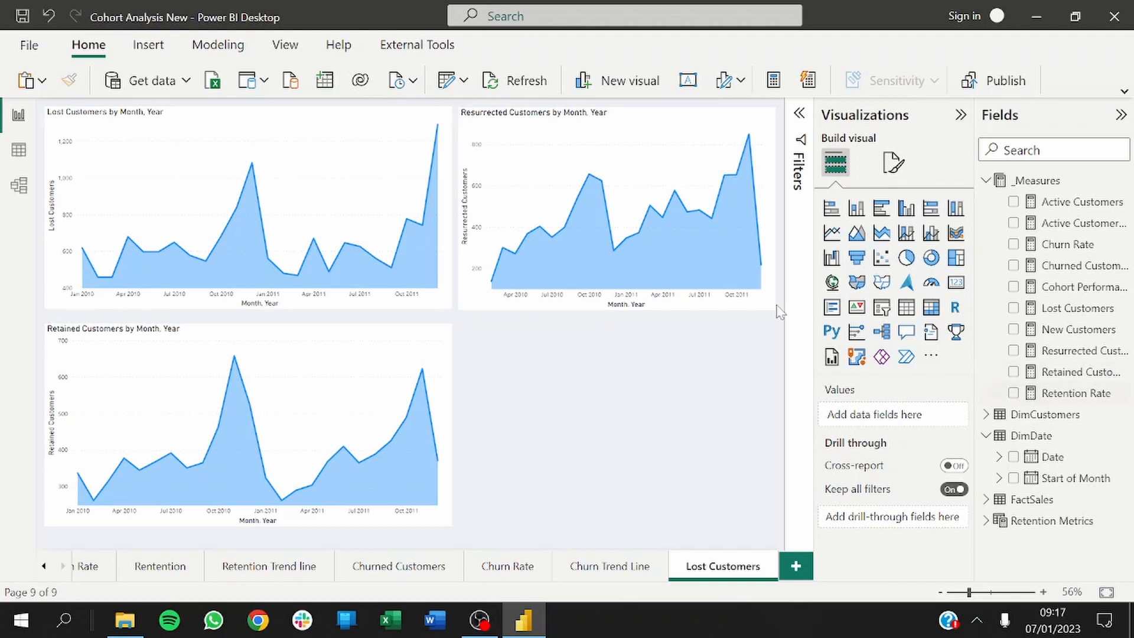
pyautogui.click(724, 313)
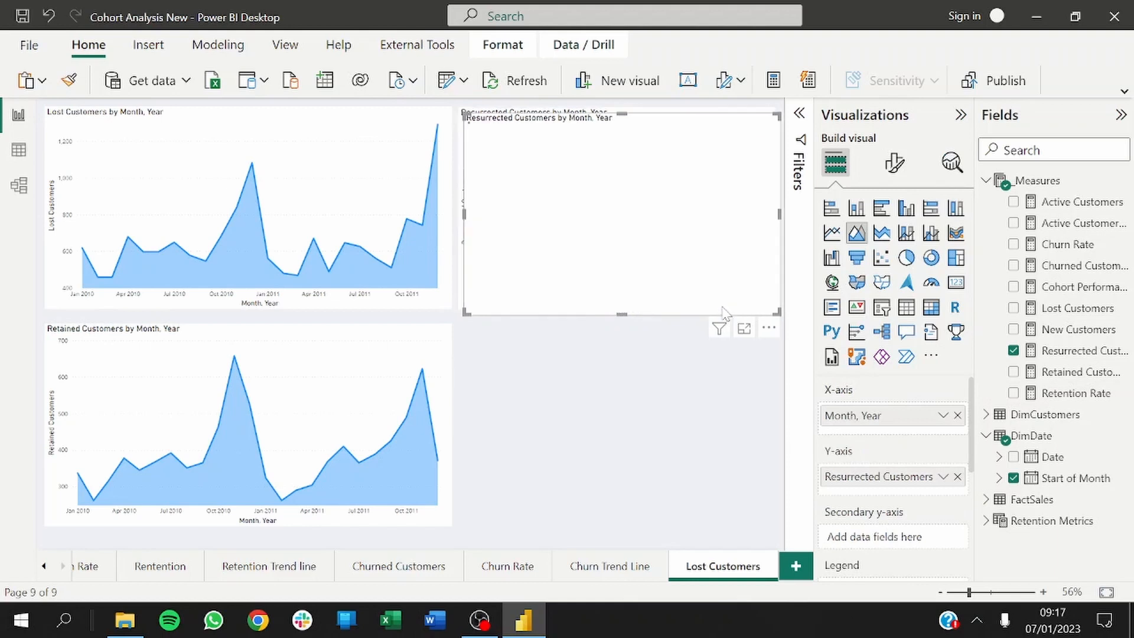
pyautogui.moveTo(714, 316); pyautogui.dragTo(697, 523)
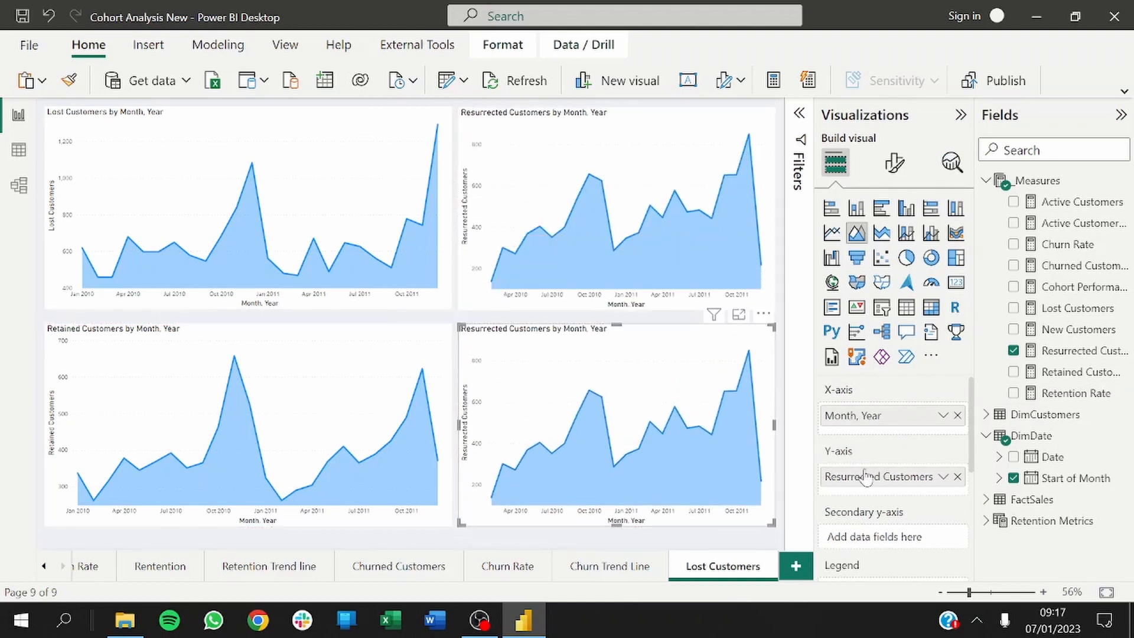
# Step: Replace Resurrected Customers with the New Customers measure on the Y-axis of the duplicated chart
pyautogui.click(957, 476)
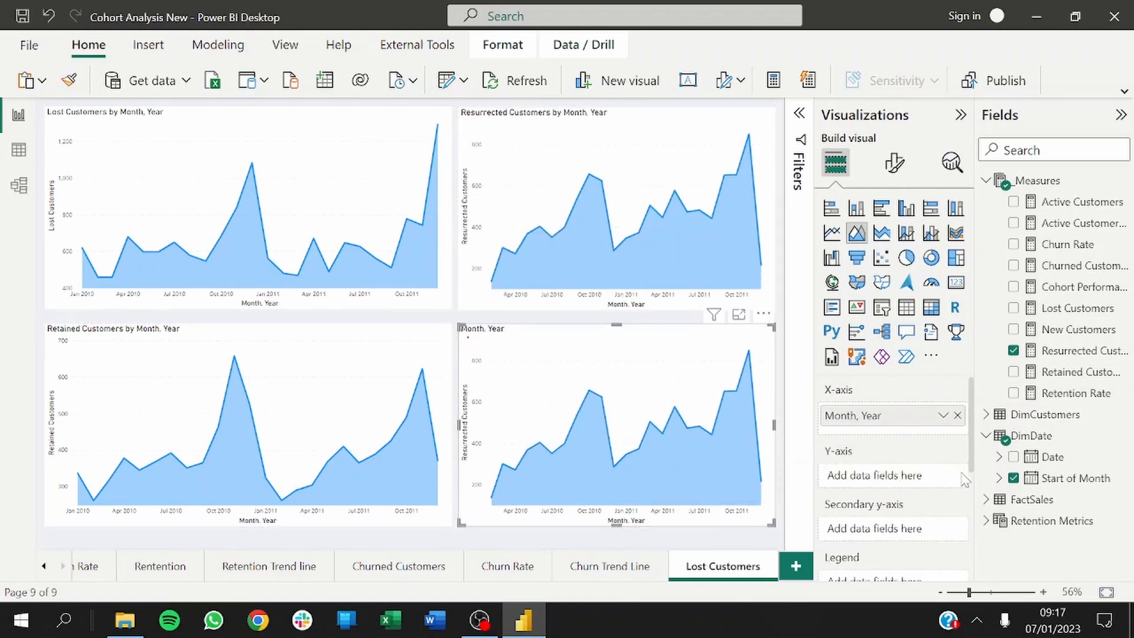
pyautogui.click(1013, 330)
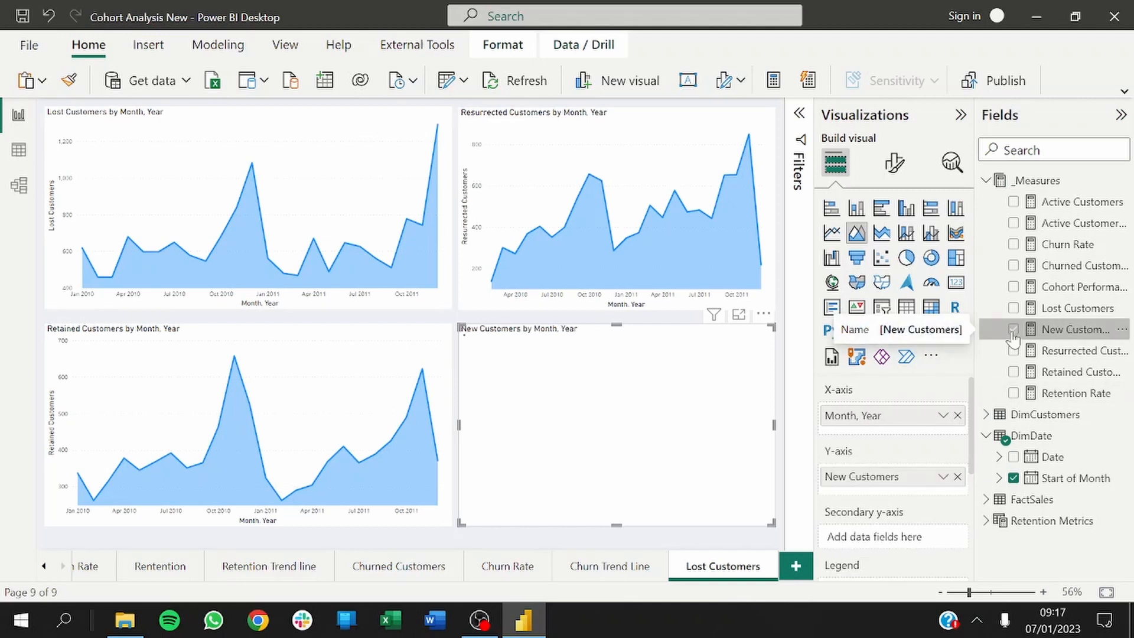
pyautogui.click(783, 470)
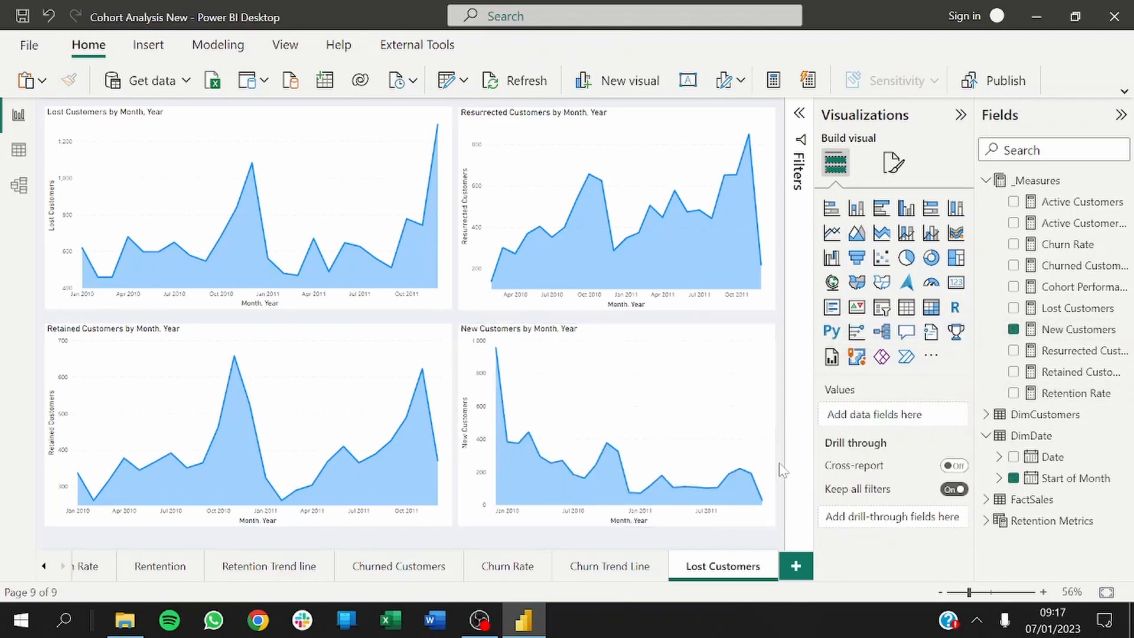
pyautogui.click(496, 302)
pyautogui.click(532, 355)
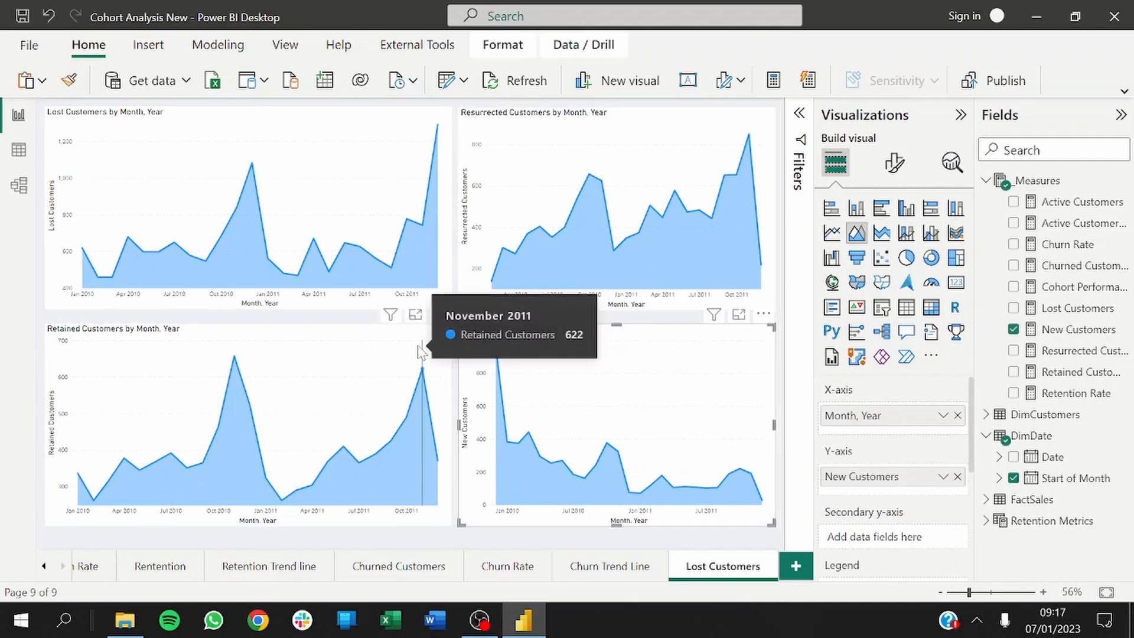
pyautogui.click(421, 352)
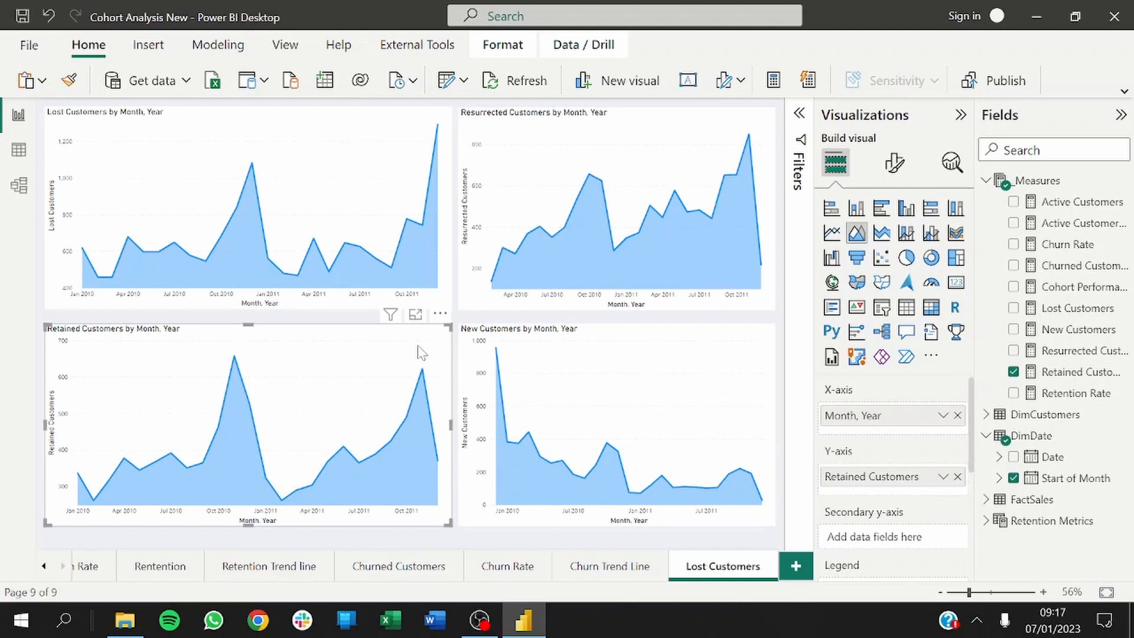
# Step: Duplicate the Lost Customers page and delete the Lost, Retained and Resurrected Customers charts from the copy
pyautogui.rightClick(717, 568)
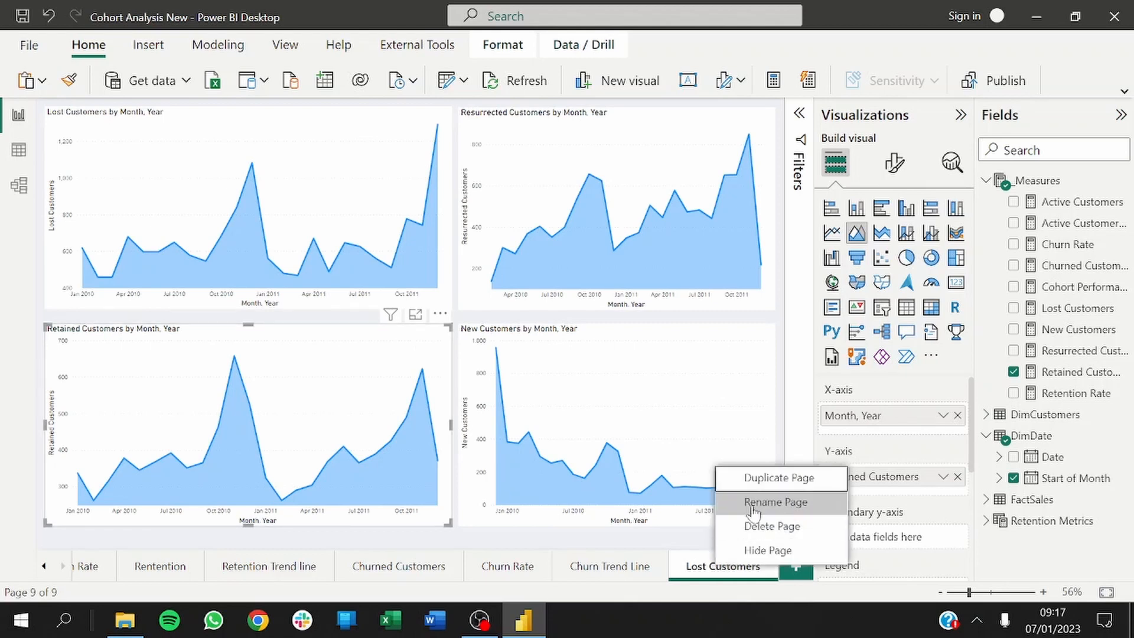
pyautogui.click(768, 477)
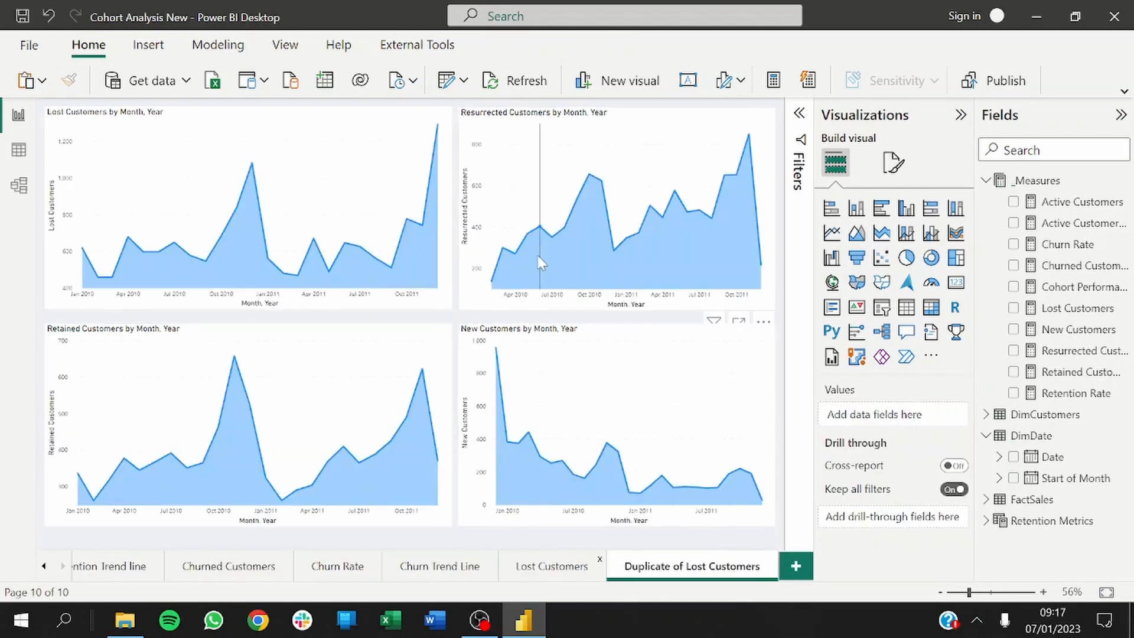
pyautogui.click(363, 312)
pyautogui.press('Delete')
pyautogui.click(381, 347)
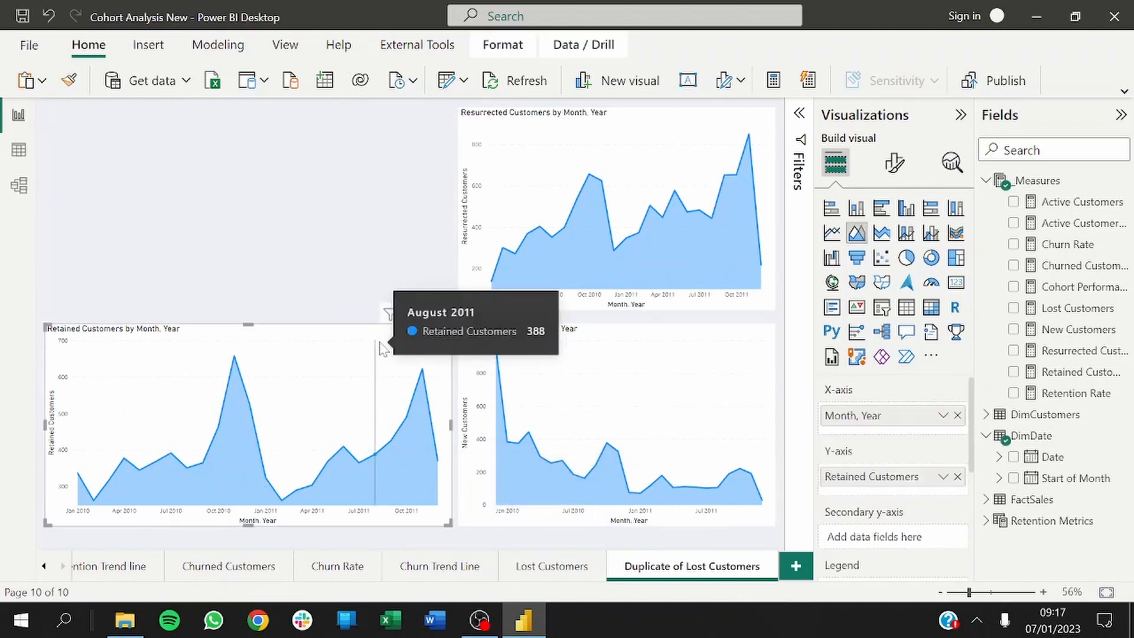
pyautogui.press('Delete')
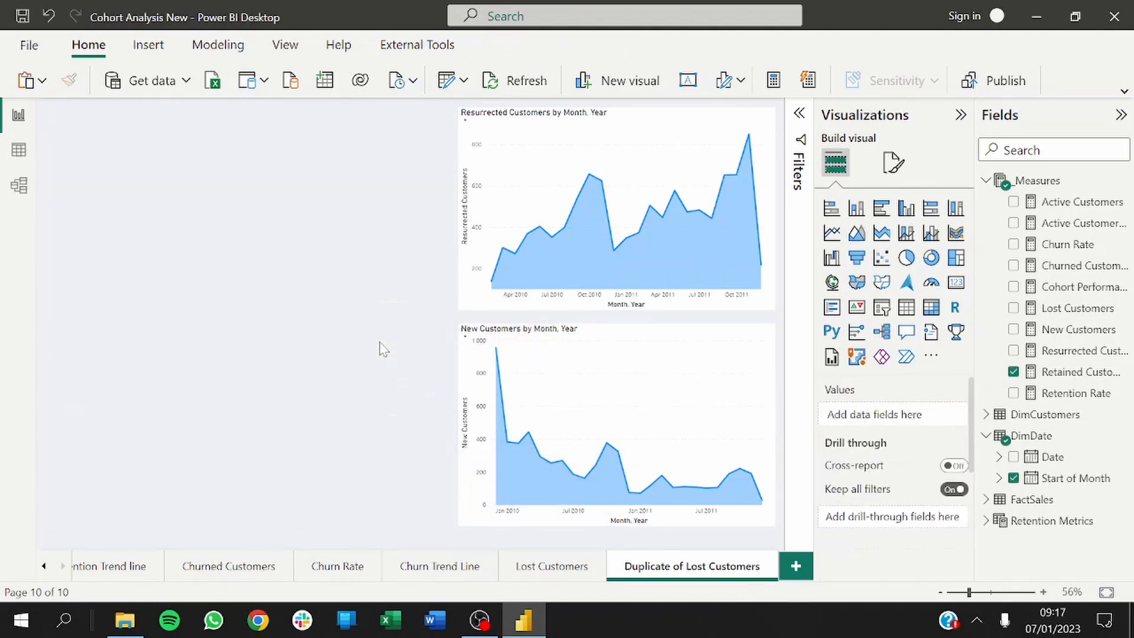
pyautogui.click(484, 294)
pyautogui.press('Delete')
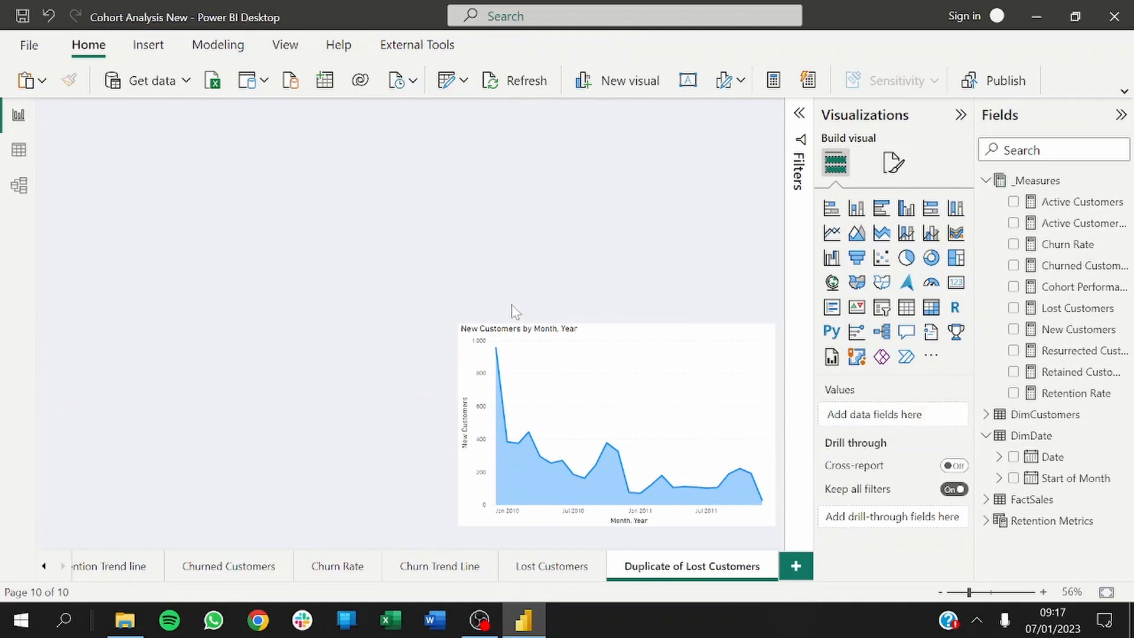
# Step: Convert the New Customers chart on the duplicated page to a table, reposition it, and heighten it to fit all months
pyautogui.click(539, 351)
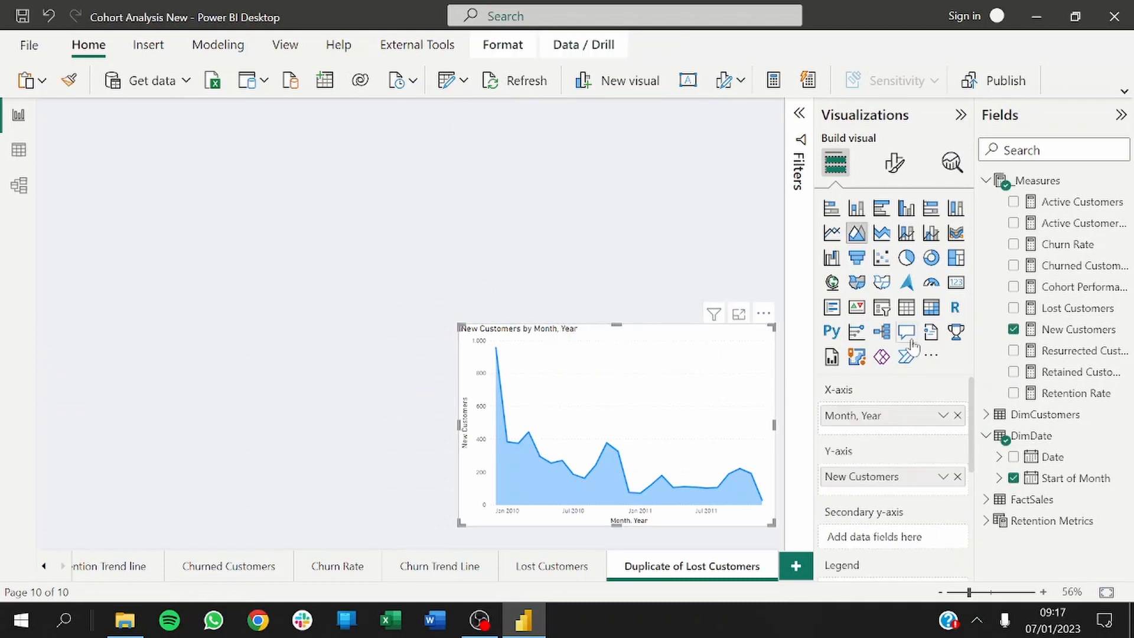
pyautogui.click(907, 310)
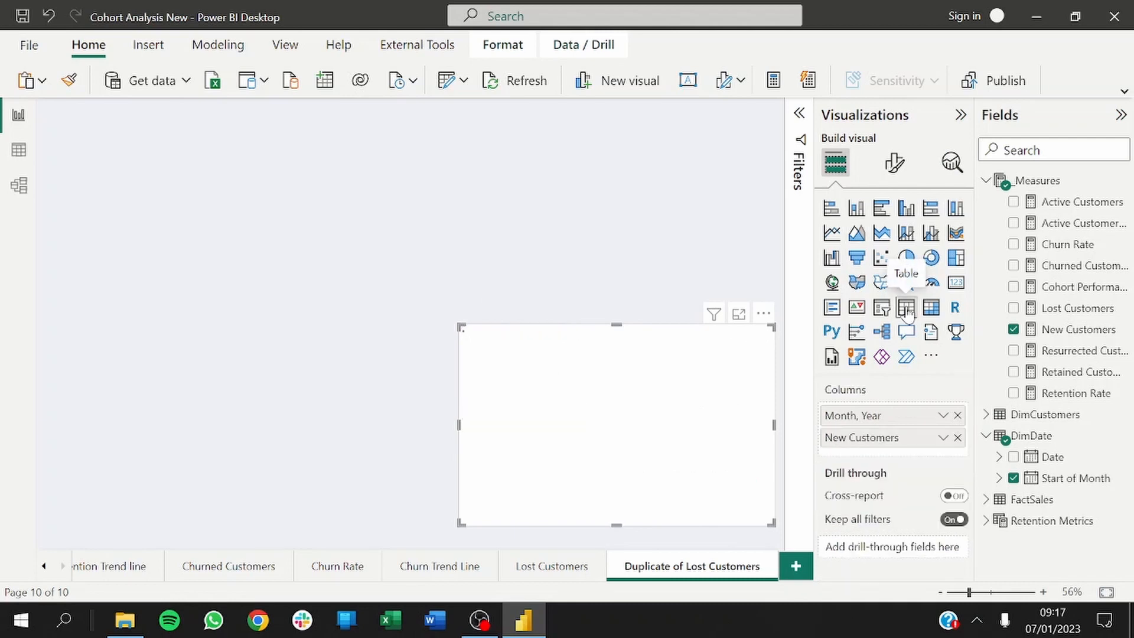
pyautogui.moveTo(667, 379); pyautogui.dragTo(349, 227)
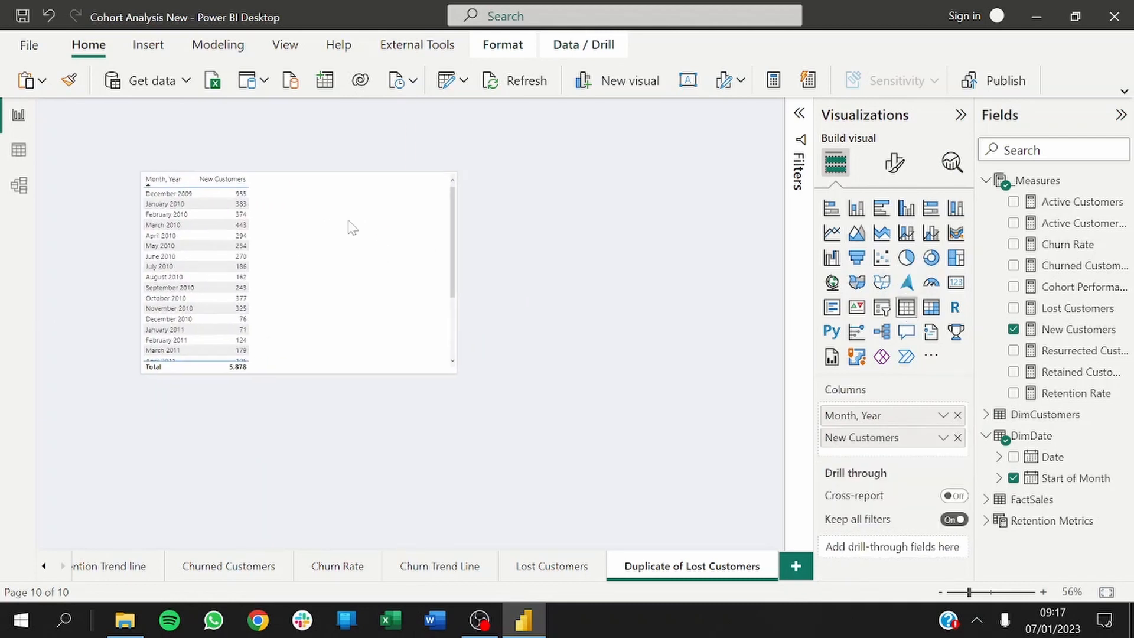
pyautogui.moveTo(299, 372); pyautogui.dragTo(293, 405)
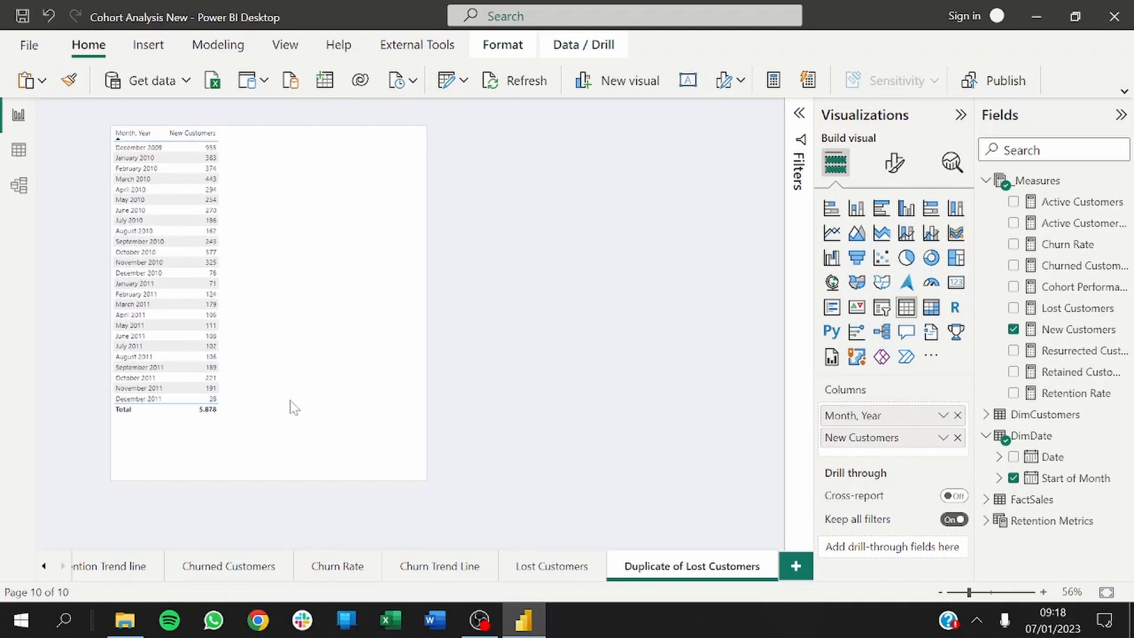
# Step: Add the Retained Customers and Resurrected Customers measures to the monthly table and widen it
pyautogui.click(1012, 373)
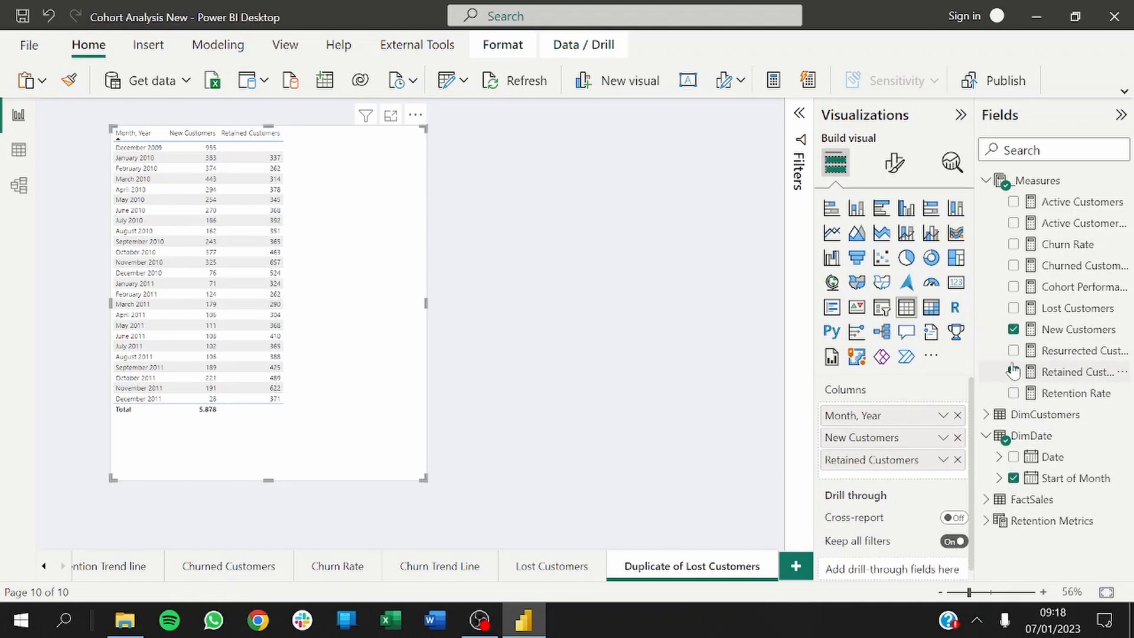
pyautogui.click(1012, 351)
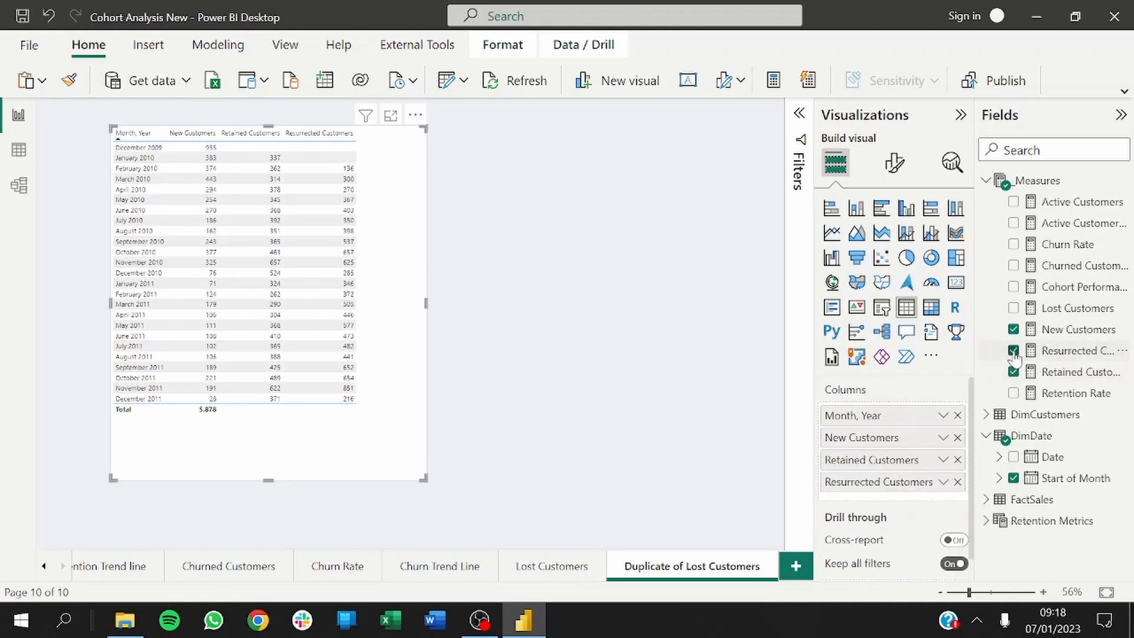
pyautogui.click(646, 278)
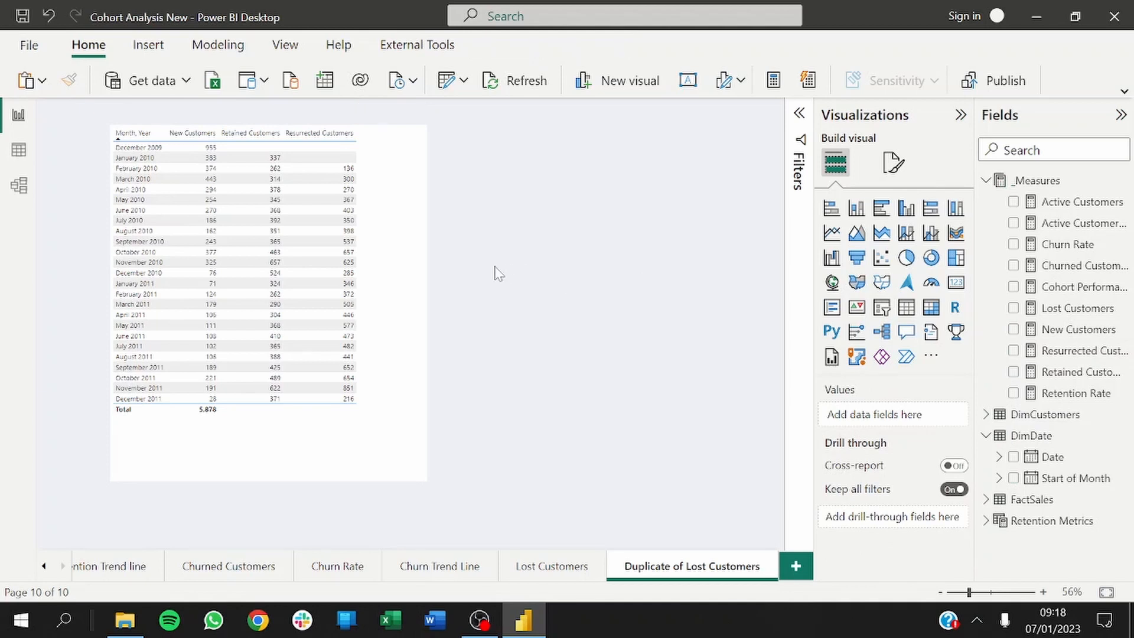
pyautogui.click(414, 278)
pyautogui.moveTo(426, 304); pyautogui.dragTo(483, 304)
pyautogui.click(596, 278)
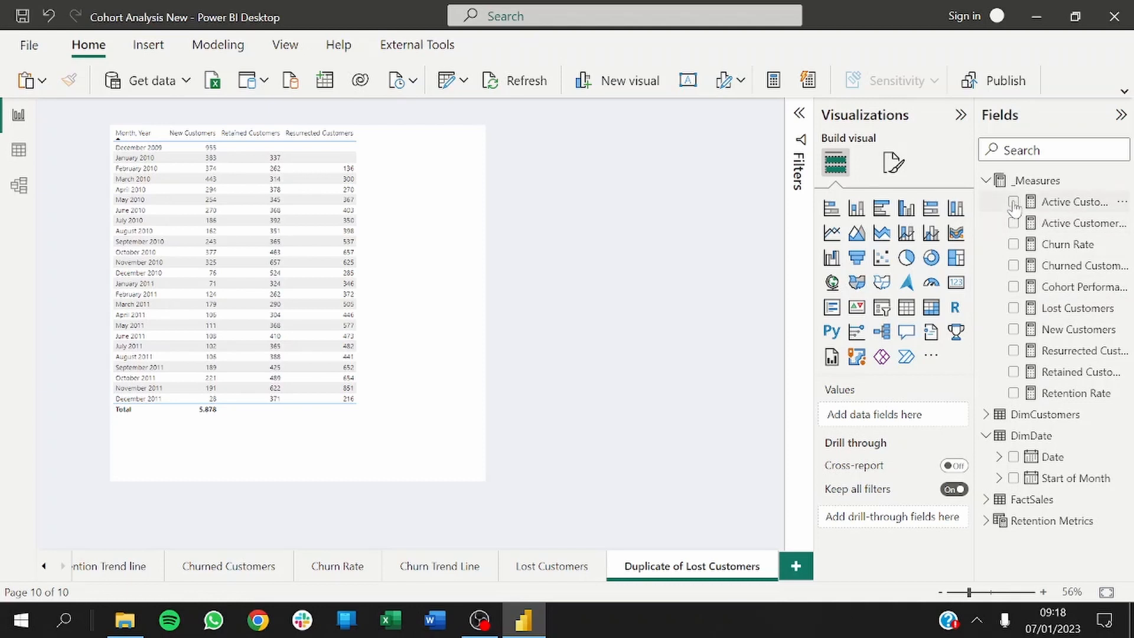
# Step: Add the Active Customers measure to the monthly table and widen the table further
pyautogui.click(445, 301)
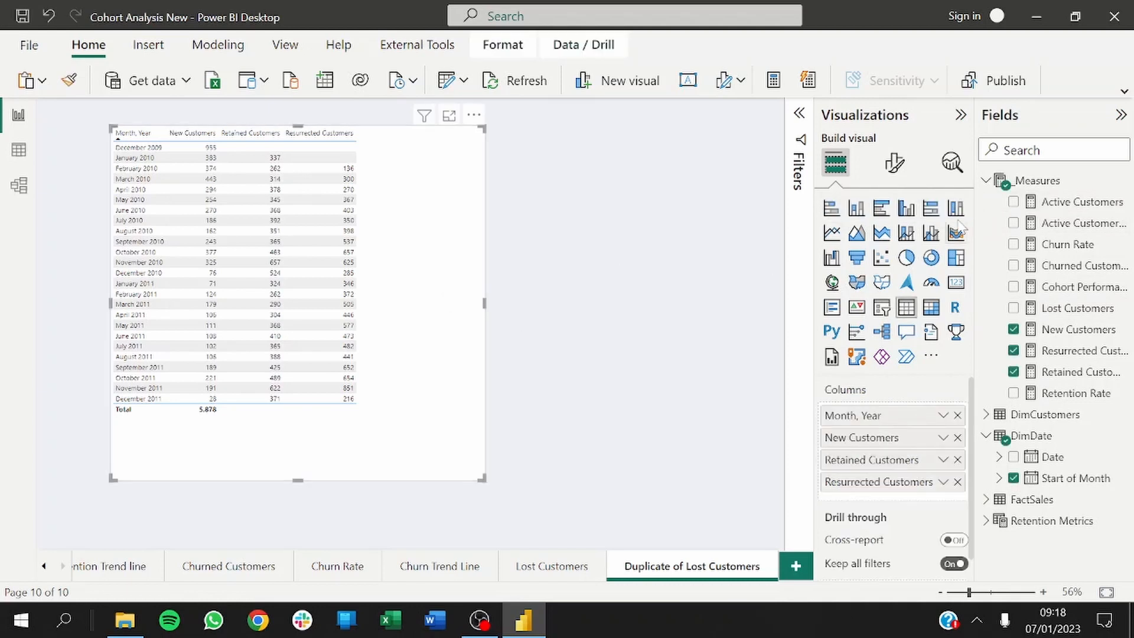
pyautogui.click(1013, 202)
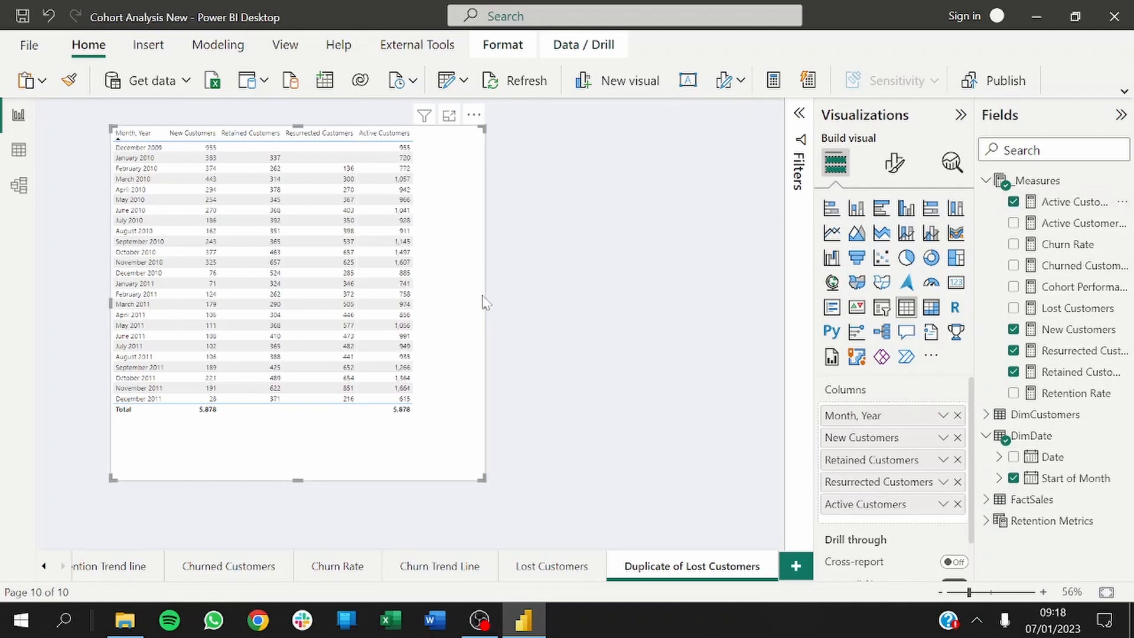
pyautogui.moveTo(483, 303); pyautogui.dragTo(532, 305)
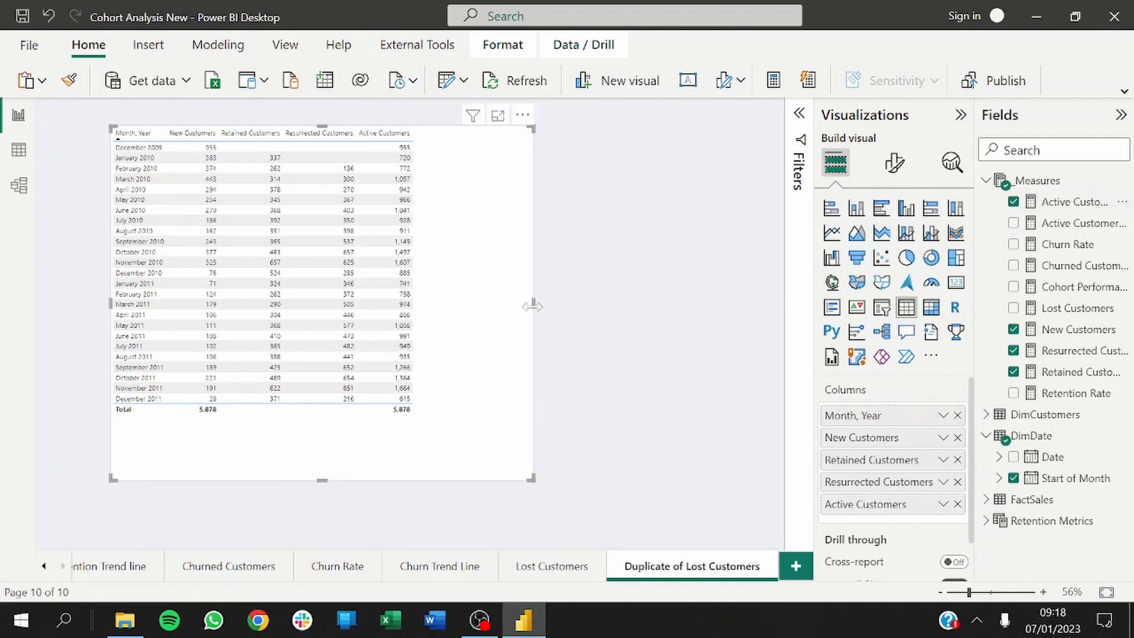
pyautogui.click(594, 292)
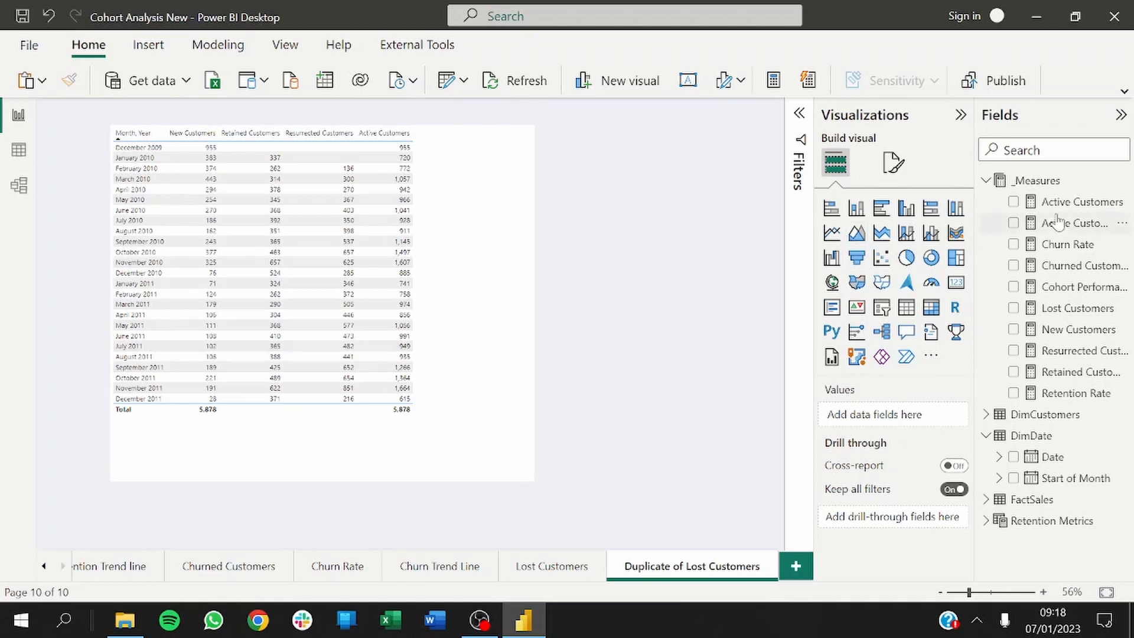
# Step: Create a new measure in the _Measures table and name it Validation
pyautogui.click(1121, 181)
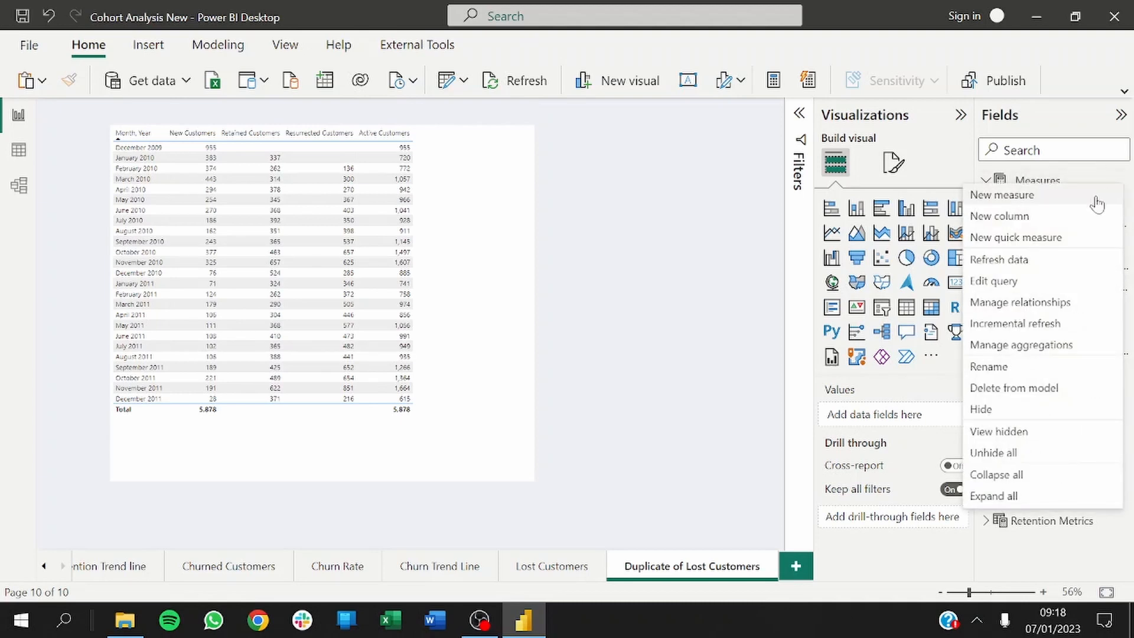
pyautogui.click(1043, 200)
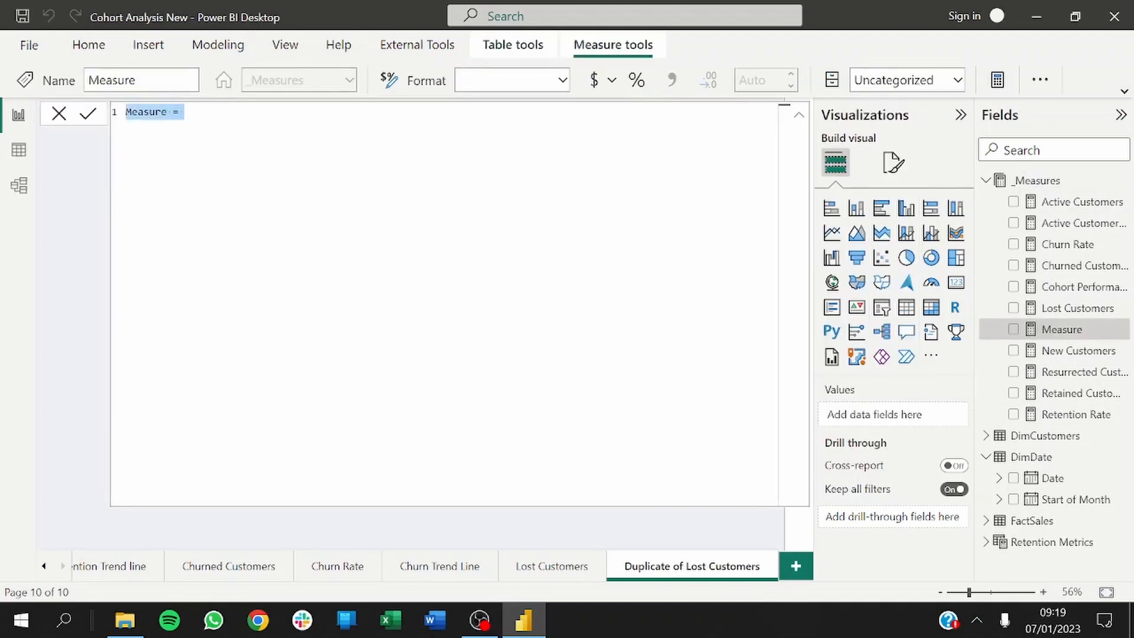
pyautogui.click(167, 112)
pyautogui.press('BackSpace')
pyautogui.press('BackSpace')
pyautogui.press('BackSpace')
pyautogui.press('BackSpace')
pyautogui.press('BackSpace')
pyautogui.press('BackSpace')
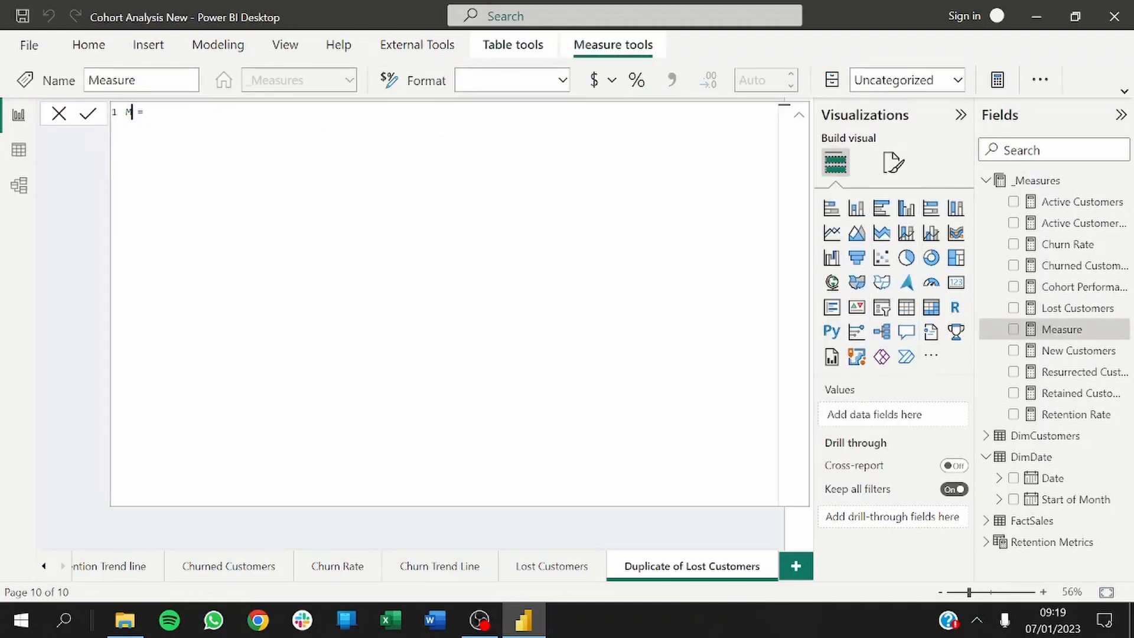
pyautogui.press('BackSpace')
pyautogui.write('Validation = [')
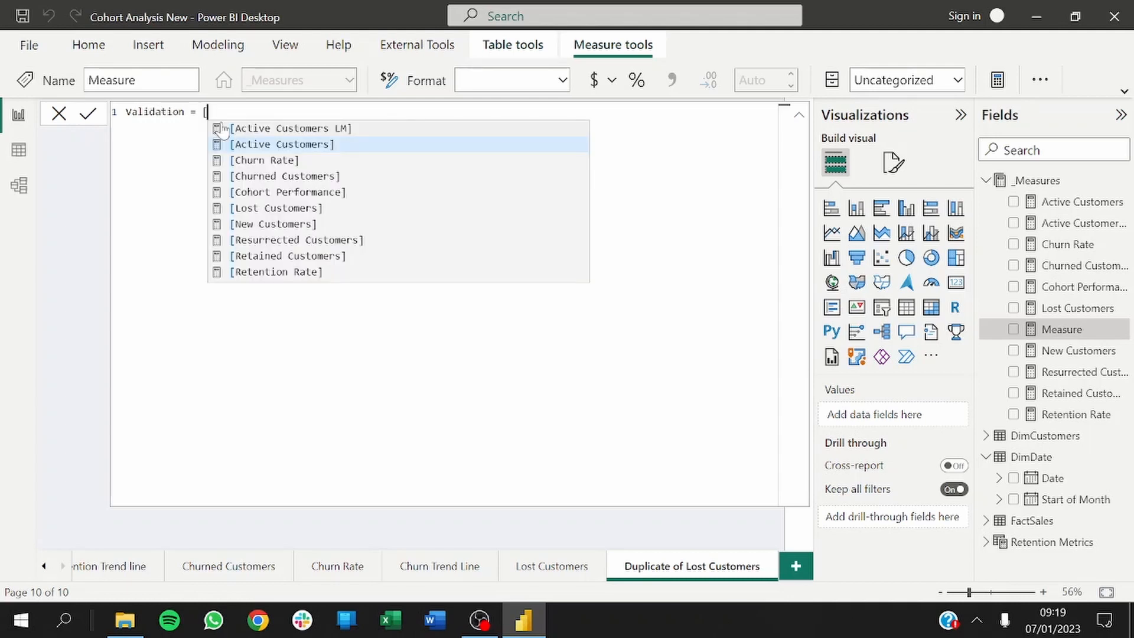
# Step: Start the Validation measure's formula as [New Customers] + [Retained Customers]
pyautogui.press('BackSpace')
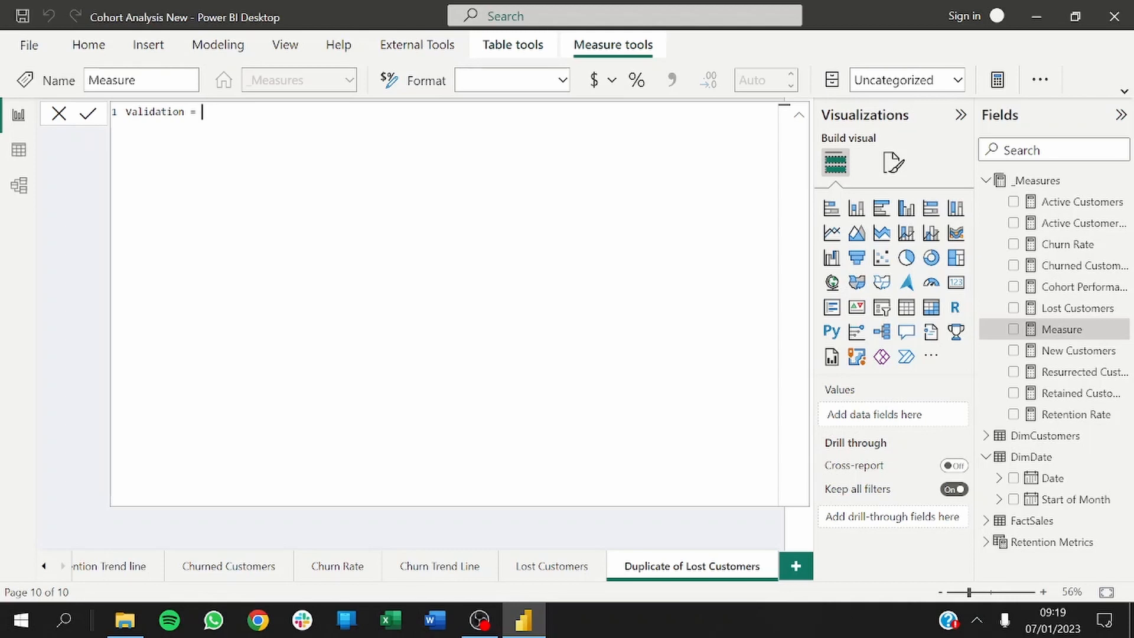
pyautogui.write('[')
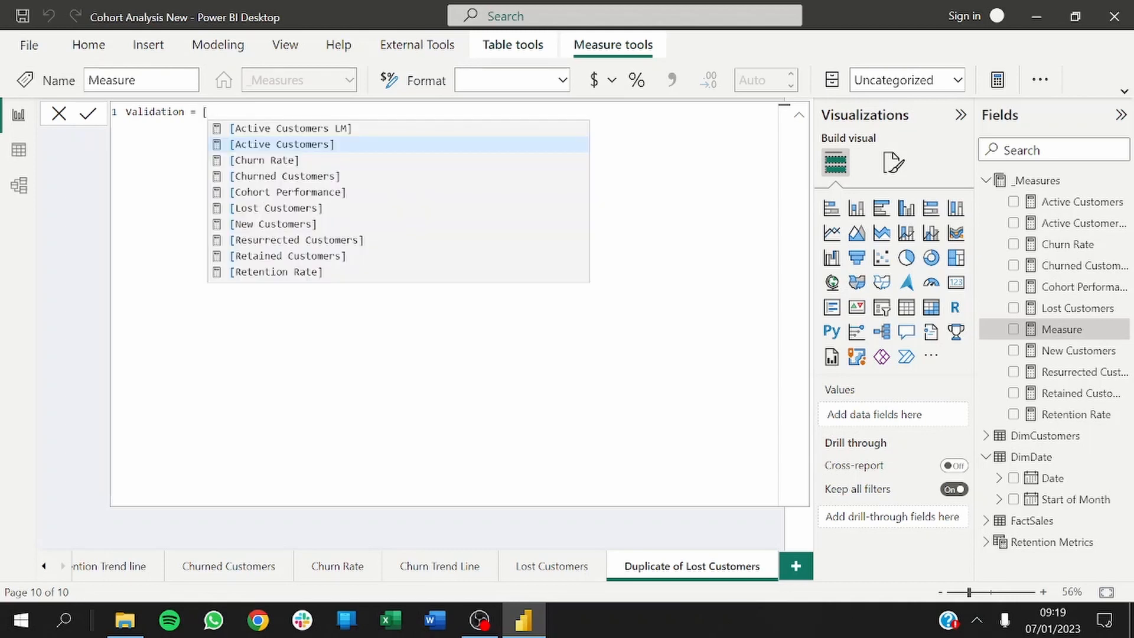
pyautogui.write('New')
pyautogui.press('Tab')
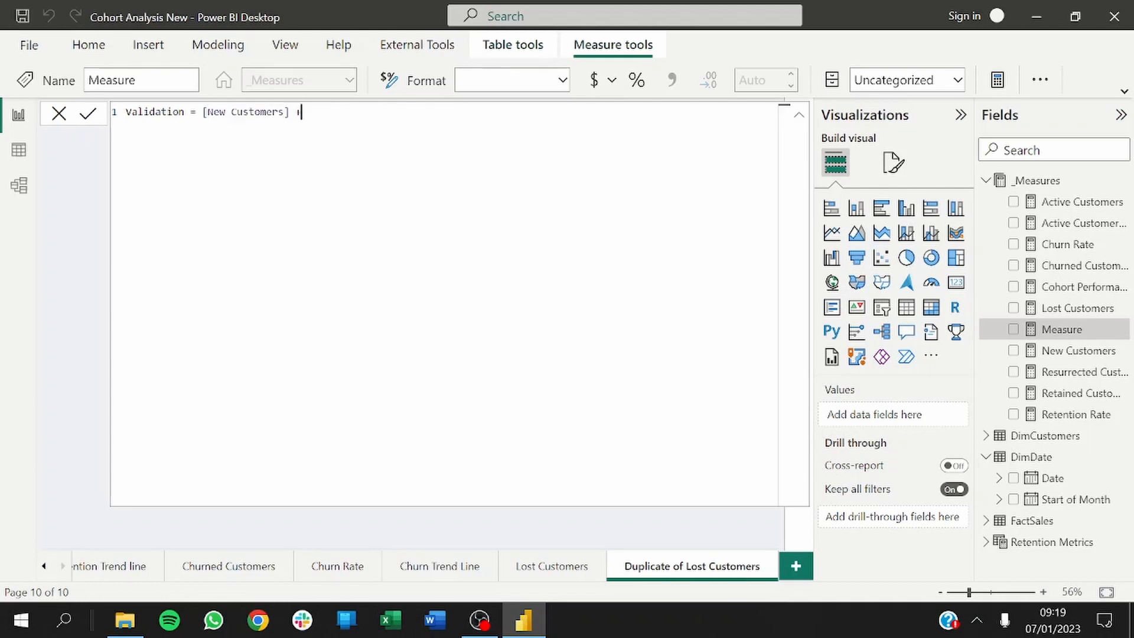
pyautogui.write('+ (')
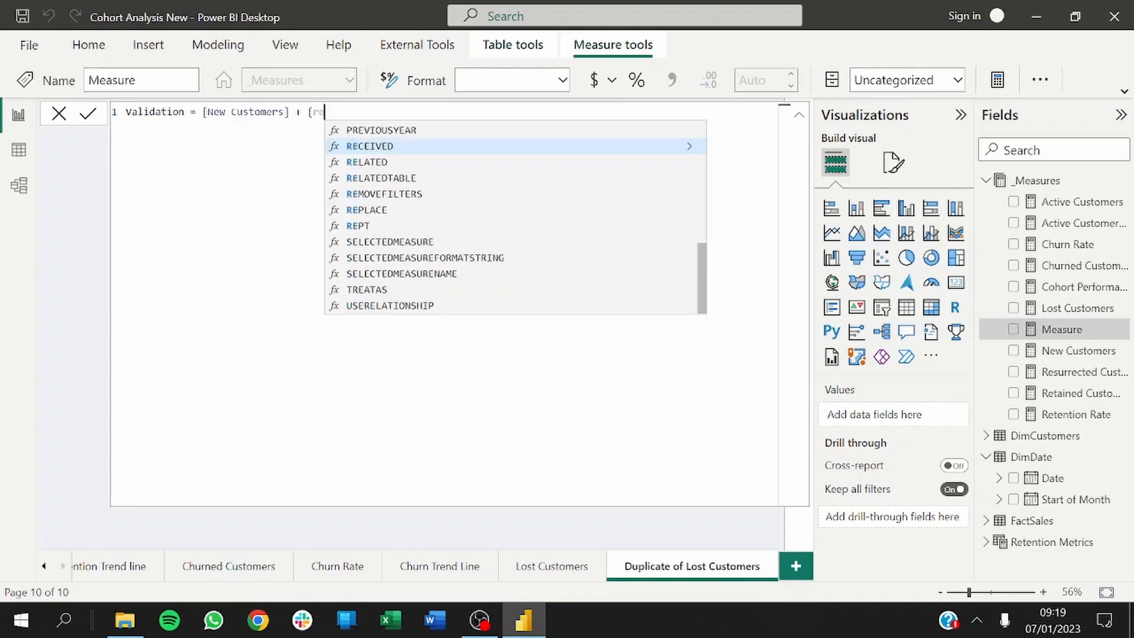
pyautogui.press('BackSpace')
pyautogui.write('[Re')
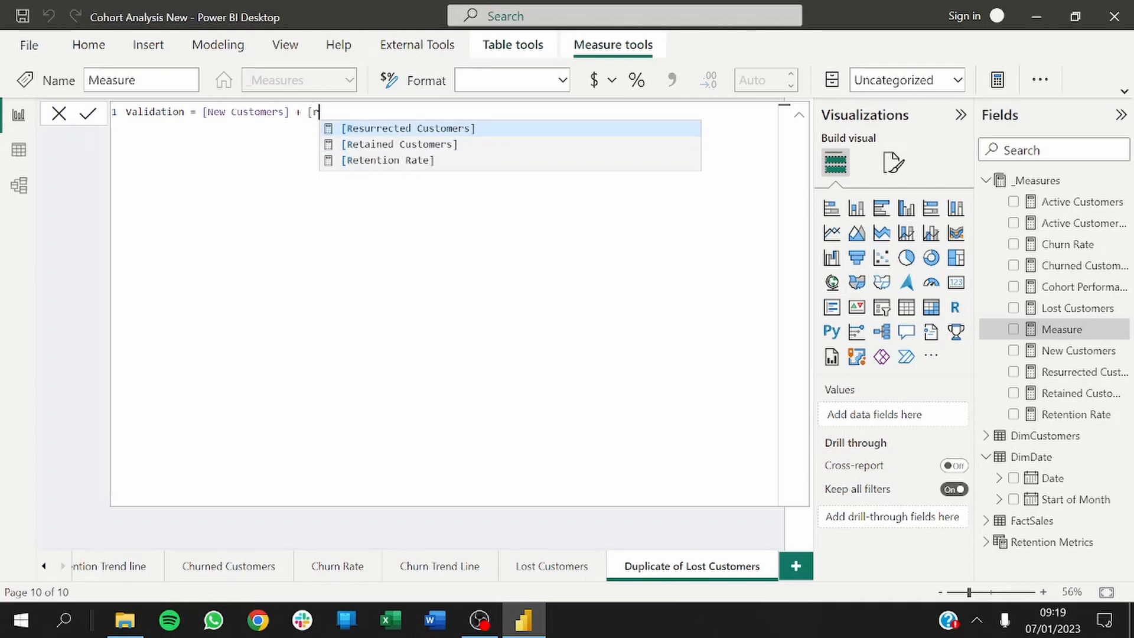
pyautogui.press('Down')
pyautogui.press('Tab')
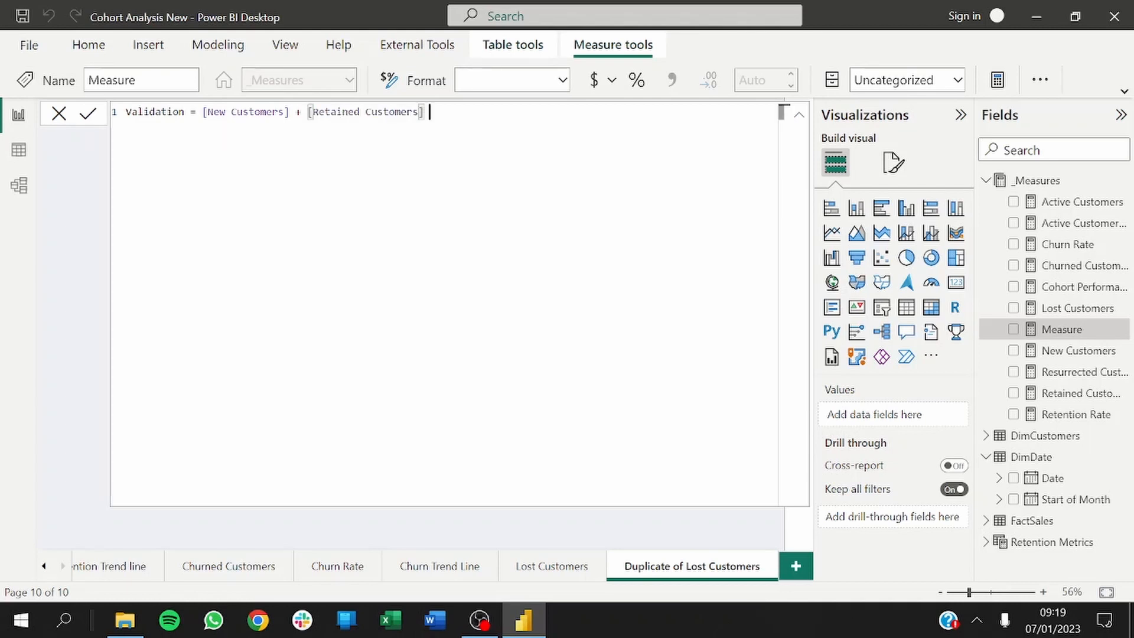
# Step: Complete the Validation formula by adding + [Resurrected Customers], commit the measure, and collapse the formula editor
pyautogui.write('+ [')
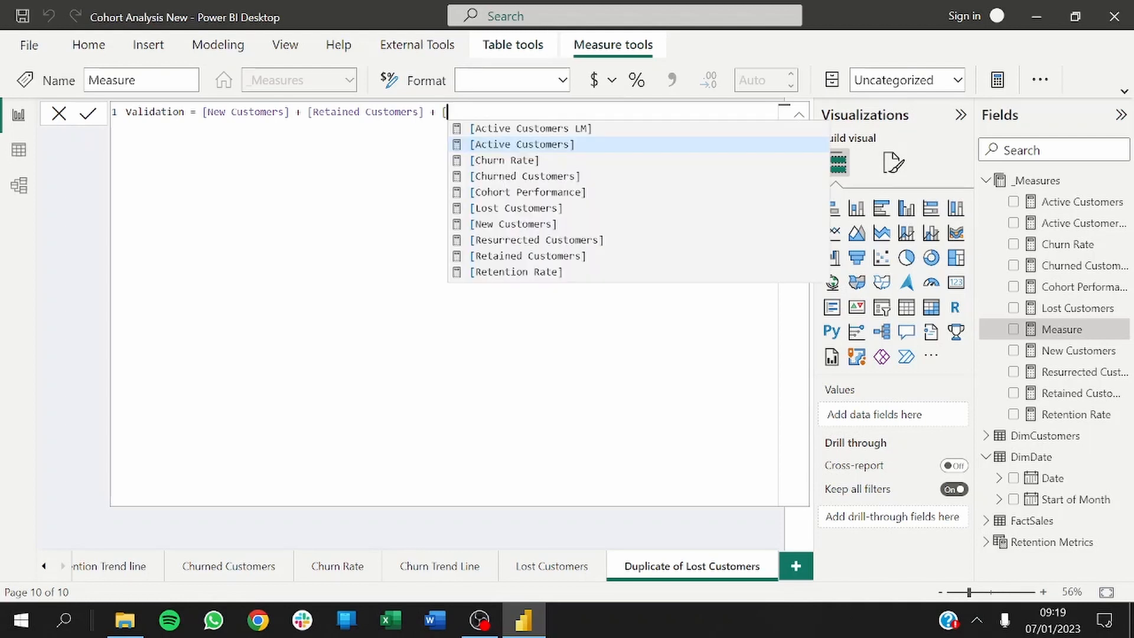
pyautogui.write('Re')
pyautogui.press('Tab')
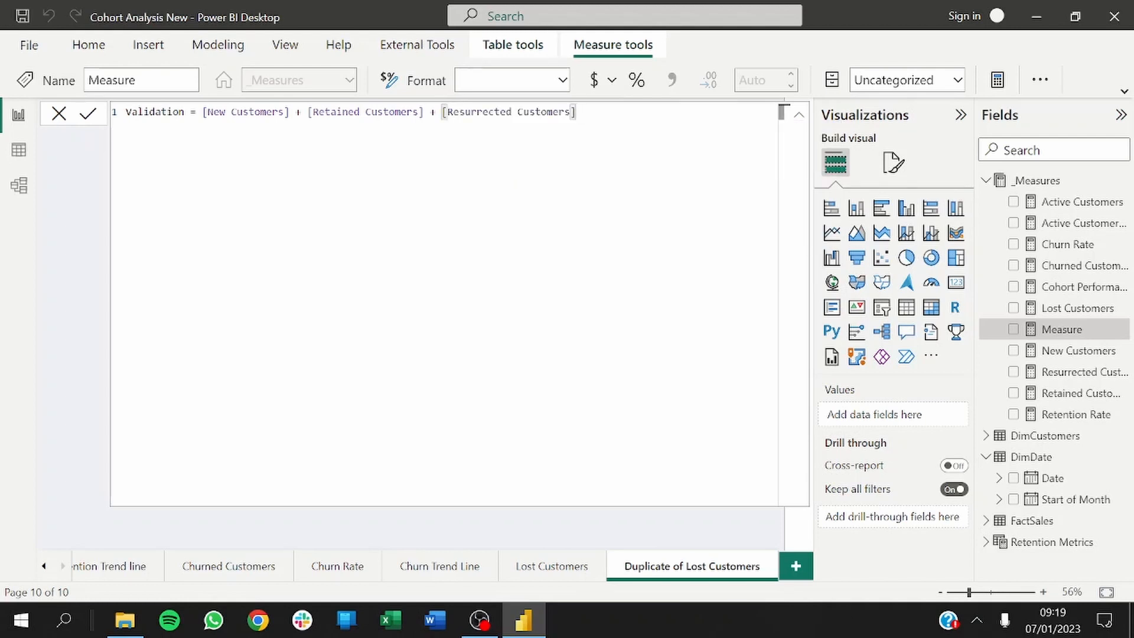
pyautogui.click(203, 113)
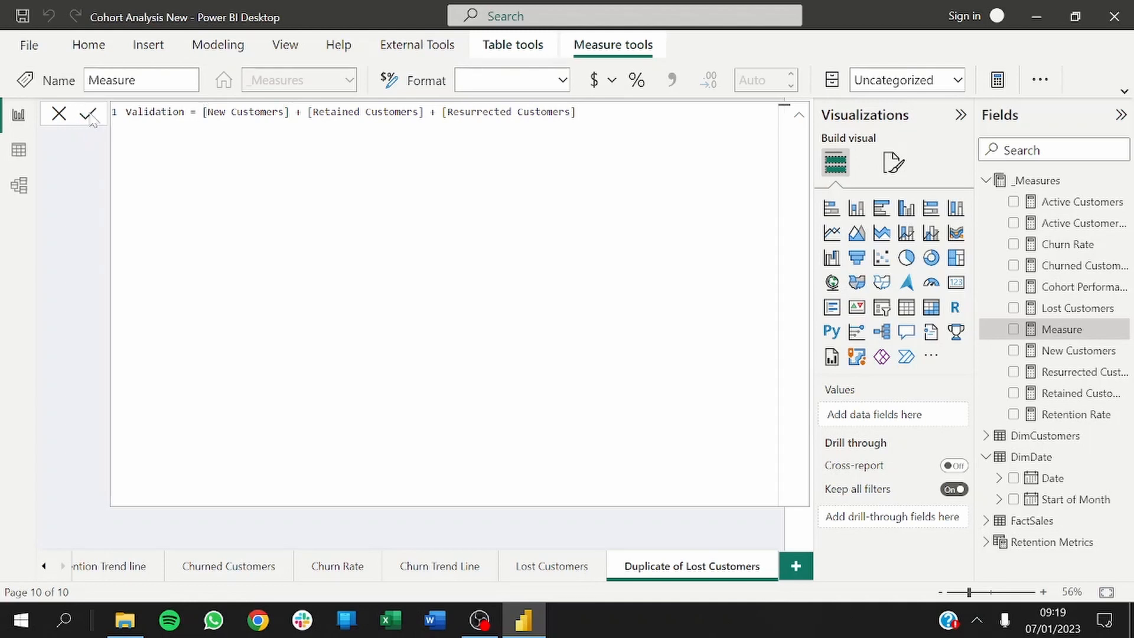
pyautogui.click(89, 114)
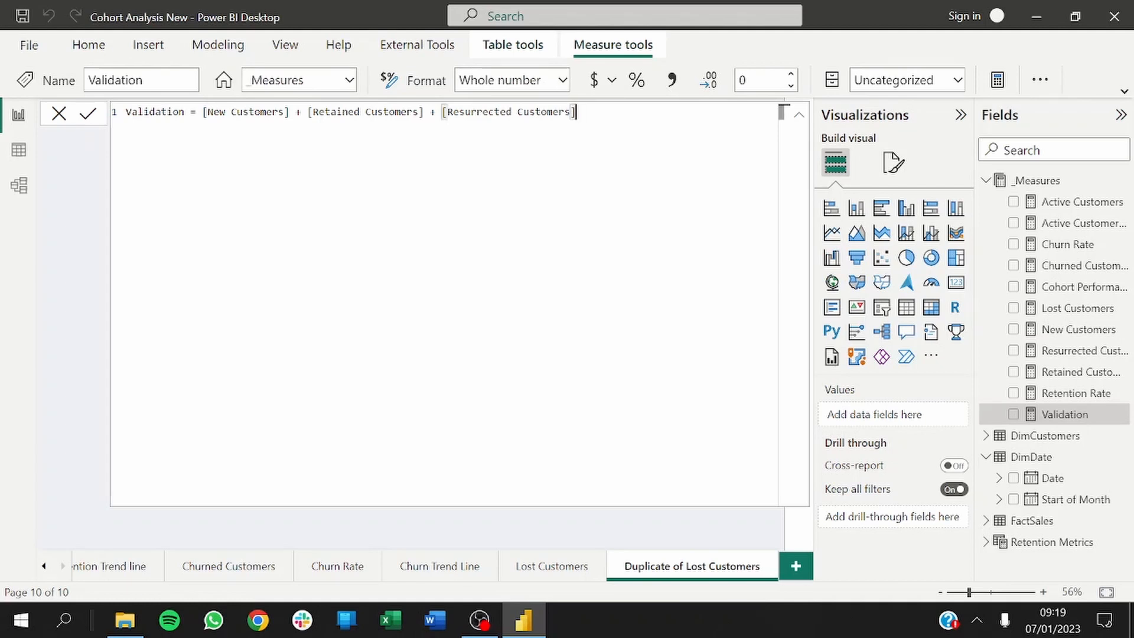
pyautogui.click(799, 114)
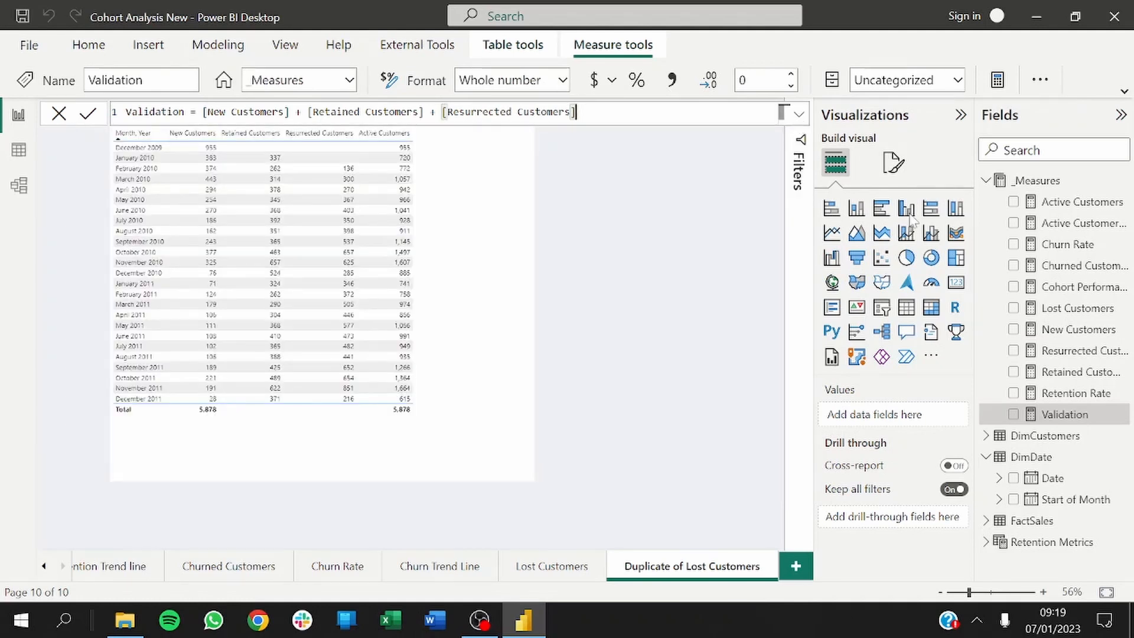
# Step: Add the Validation measure as a column of the monthly customer table
pyautogui.click(1014, 415)
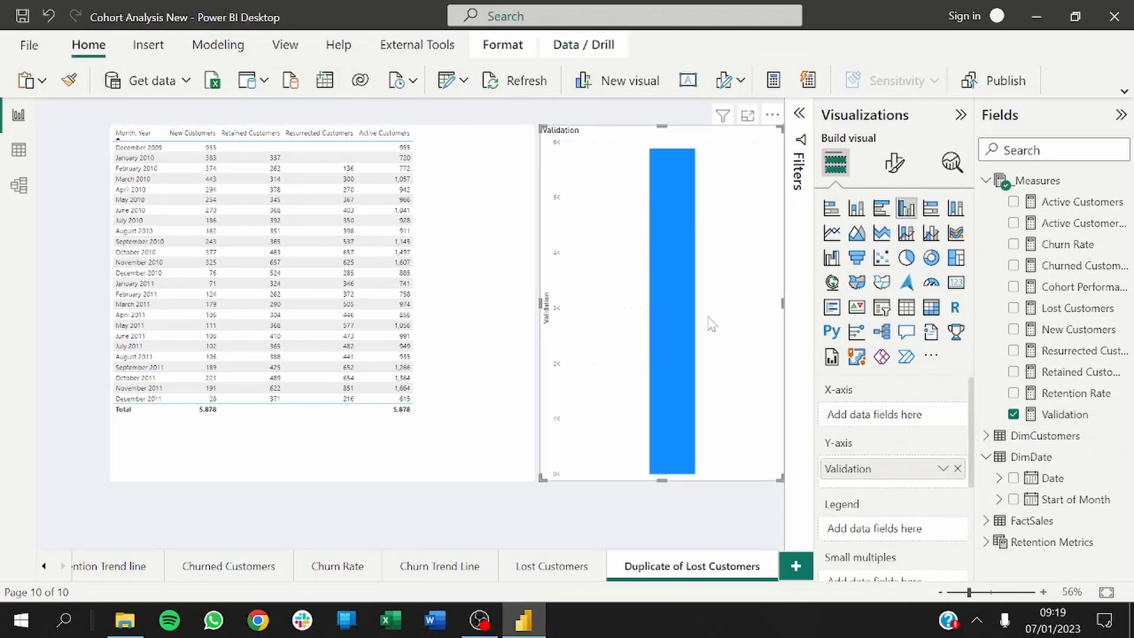
pyautogui.click(529, 296)
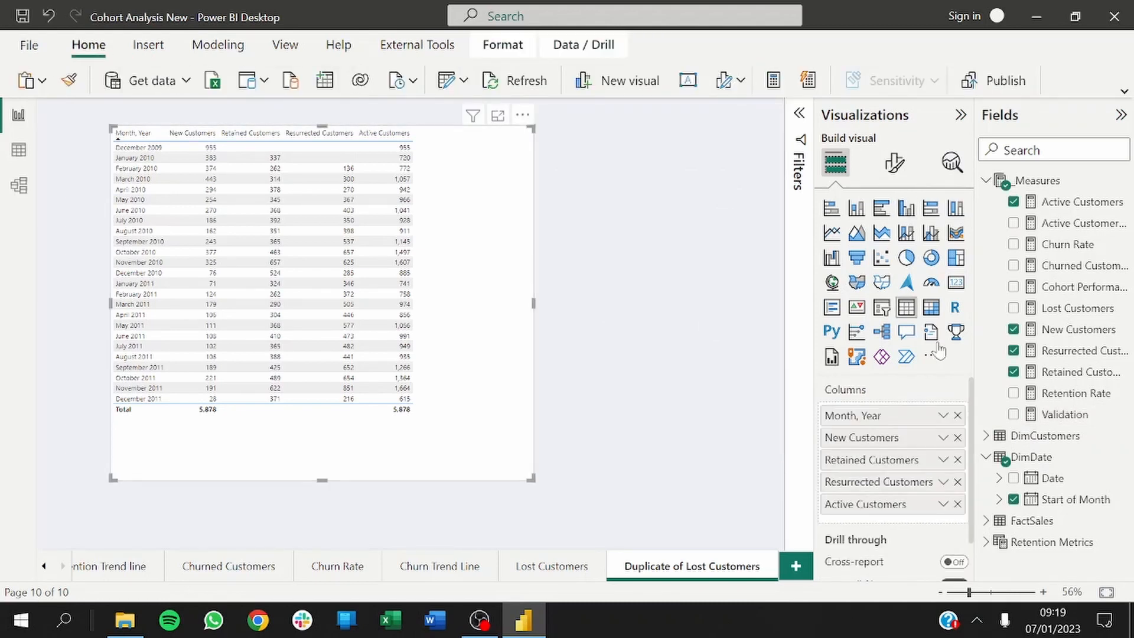
pyautogui.click(1013, 415)
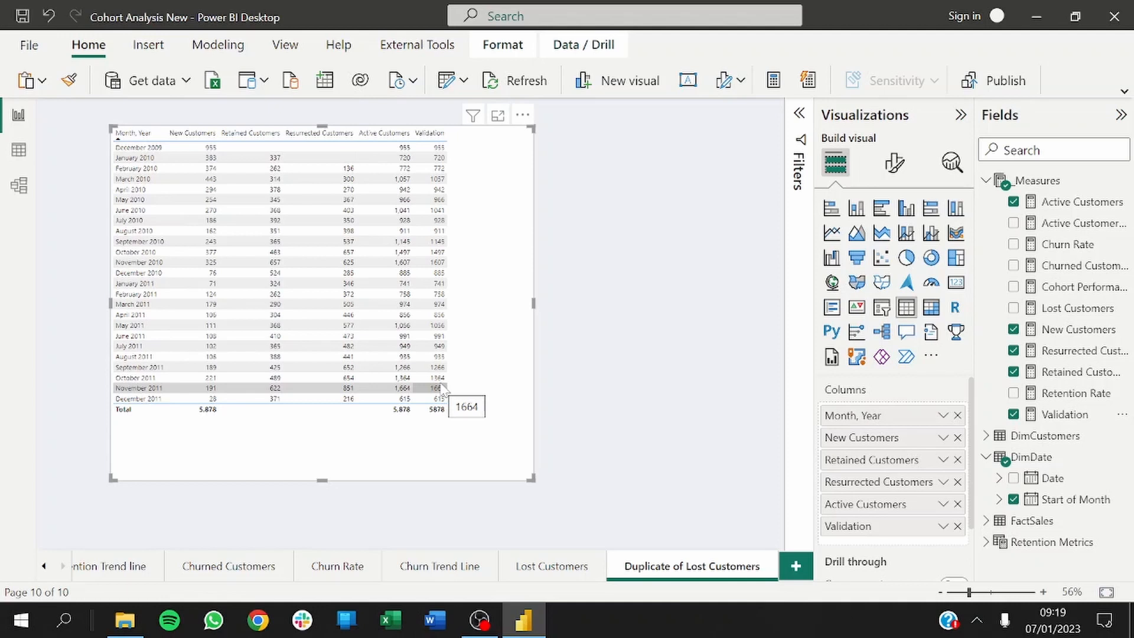
pyautogui.click(1062, 415)
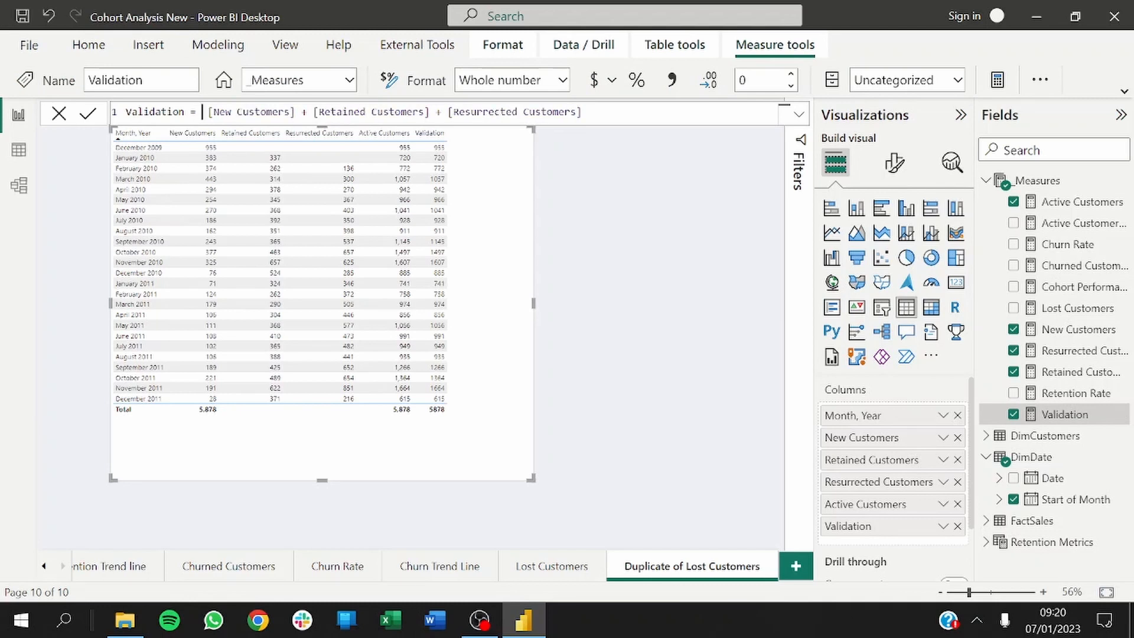
pyautogui.press('BackSpace')
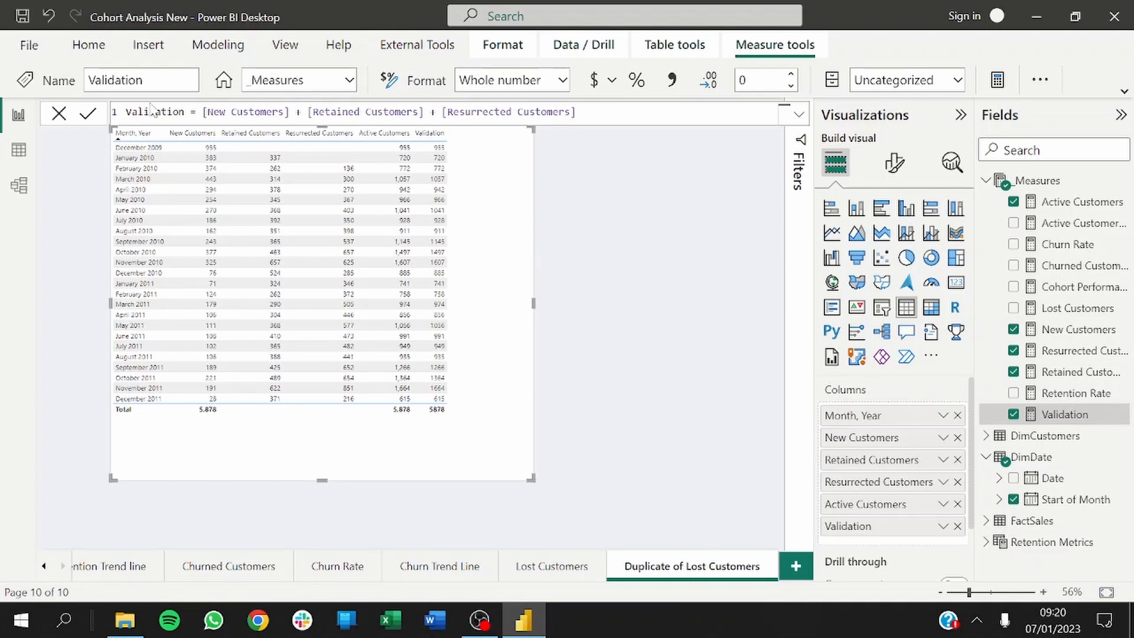
pyautogui.click(58, 118)
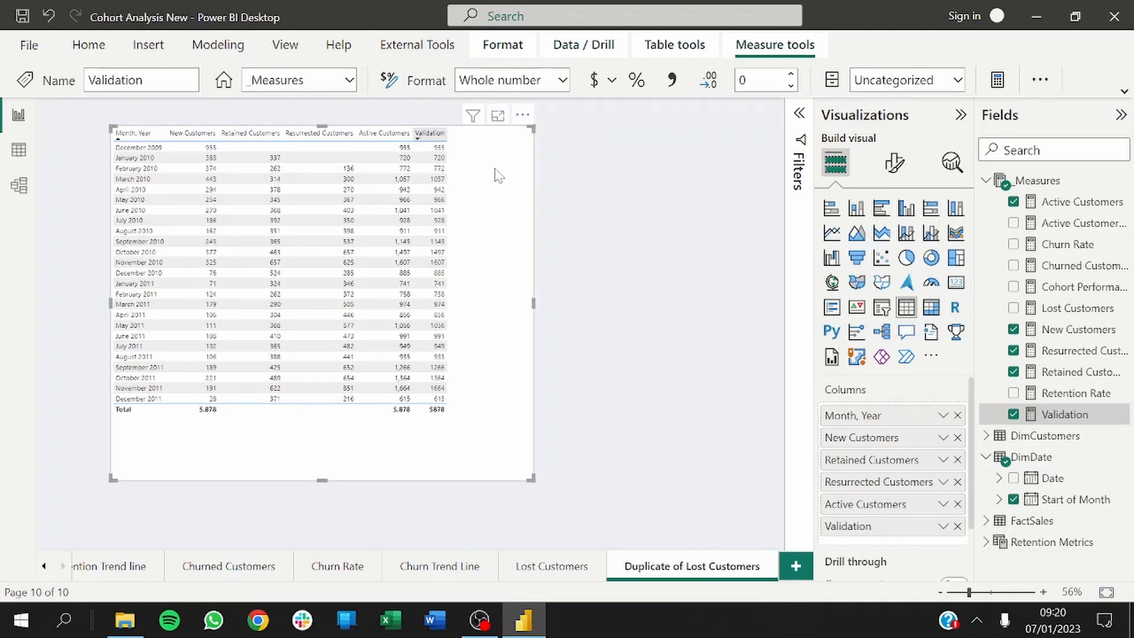
pyautogui.click(673, 183)
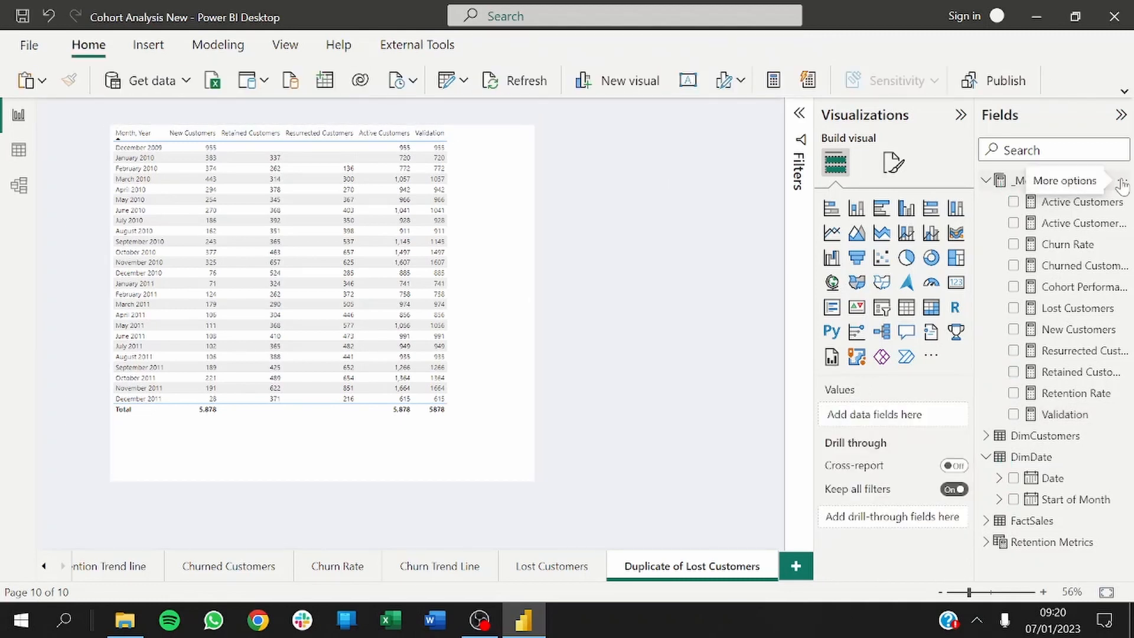
# Step: Create a measure in the _Measures table defined as diff = [Active Customers] - [Validation]
pyautogui.click(1122, 182)
pyautogui.click(1021, 188)
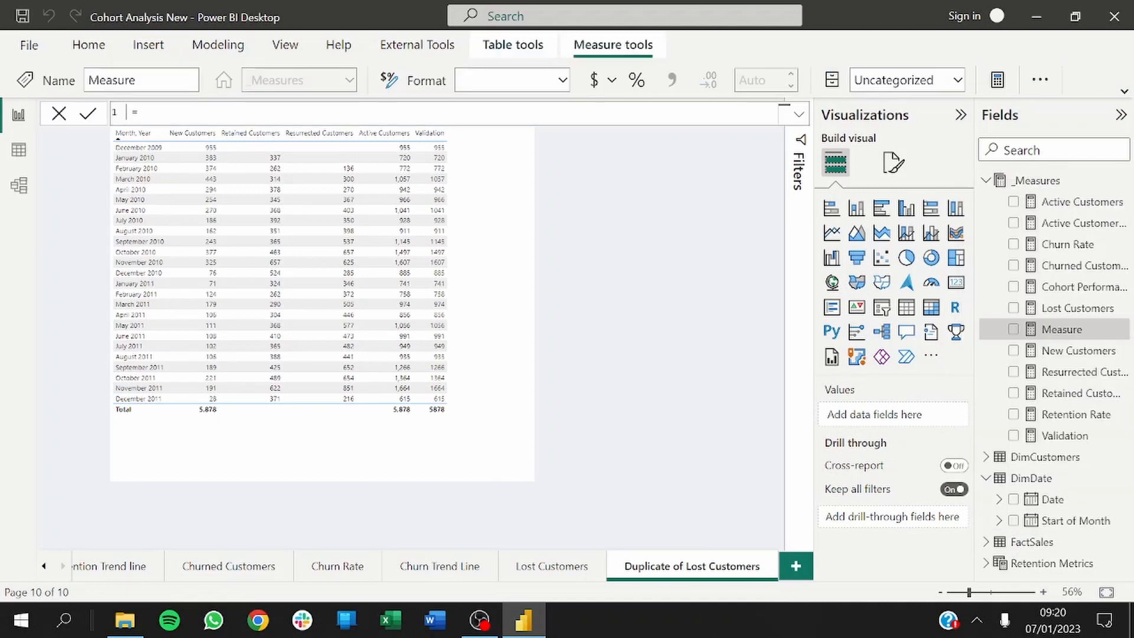
pyautogui.write('diff')
pyautogui.press('End')
pyautogui.write('[')
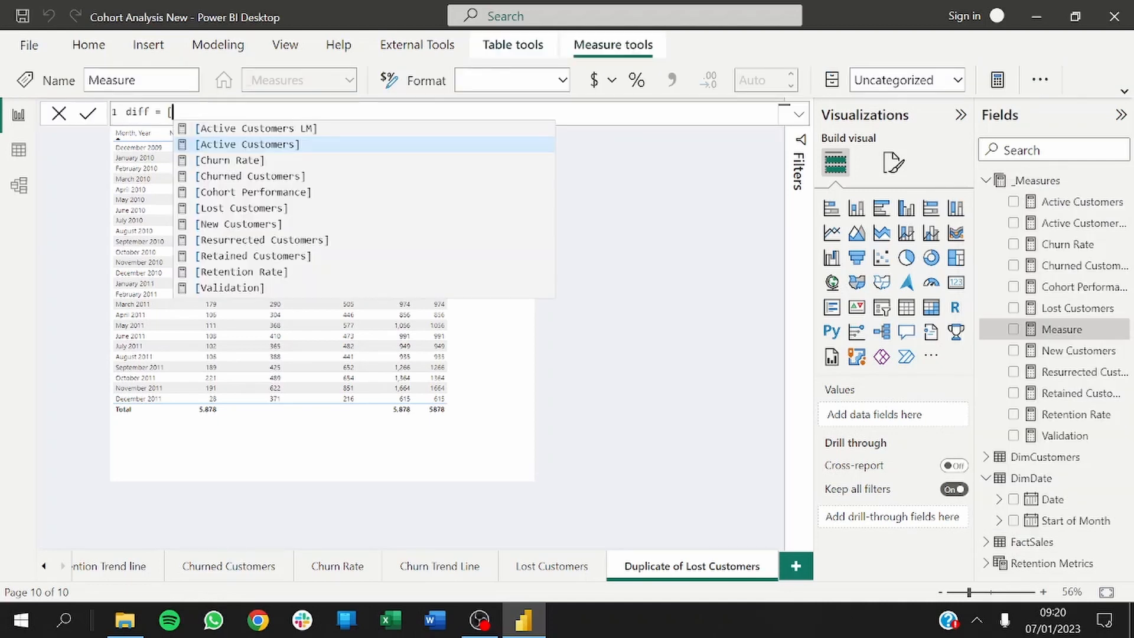
pyautogui.write('ac')
pyautogui.press('Tab')
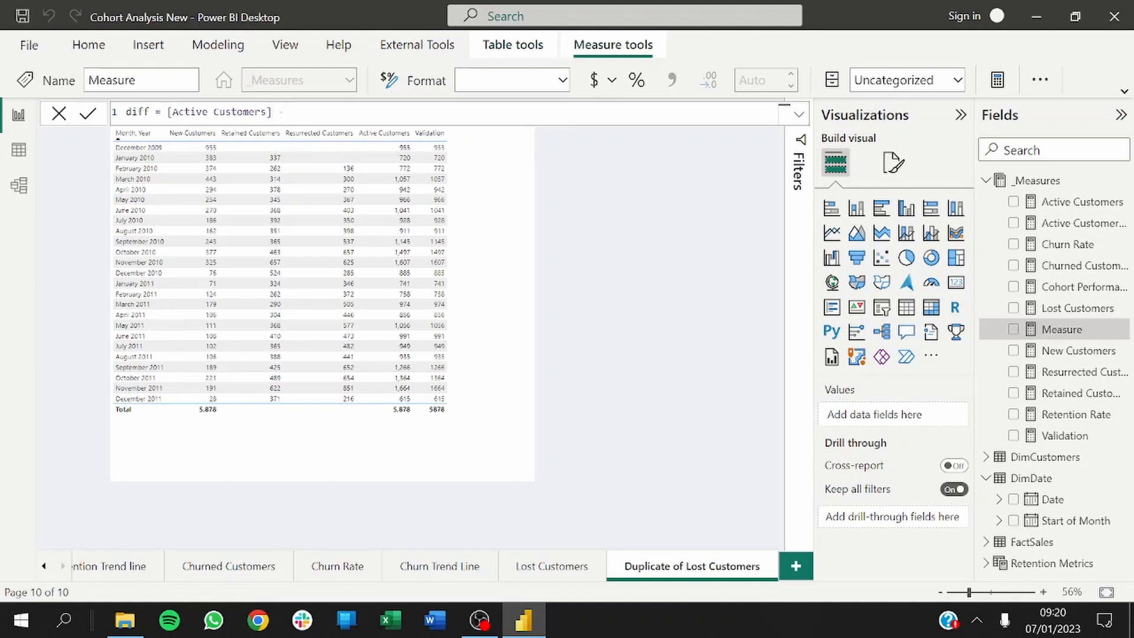
pyautogui.write('- [va')
pyautogui.press('Tab')
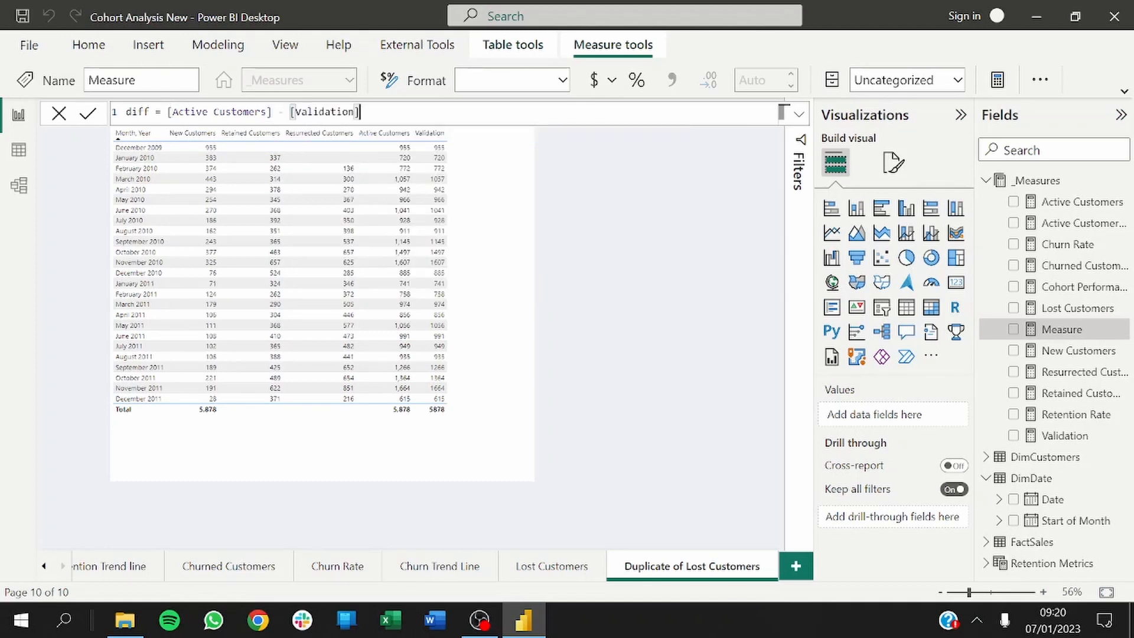
pyautogui.click(88, 113)
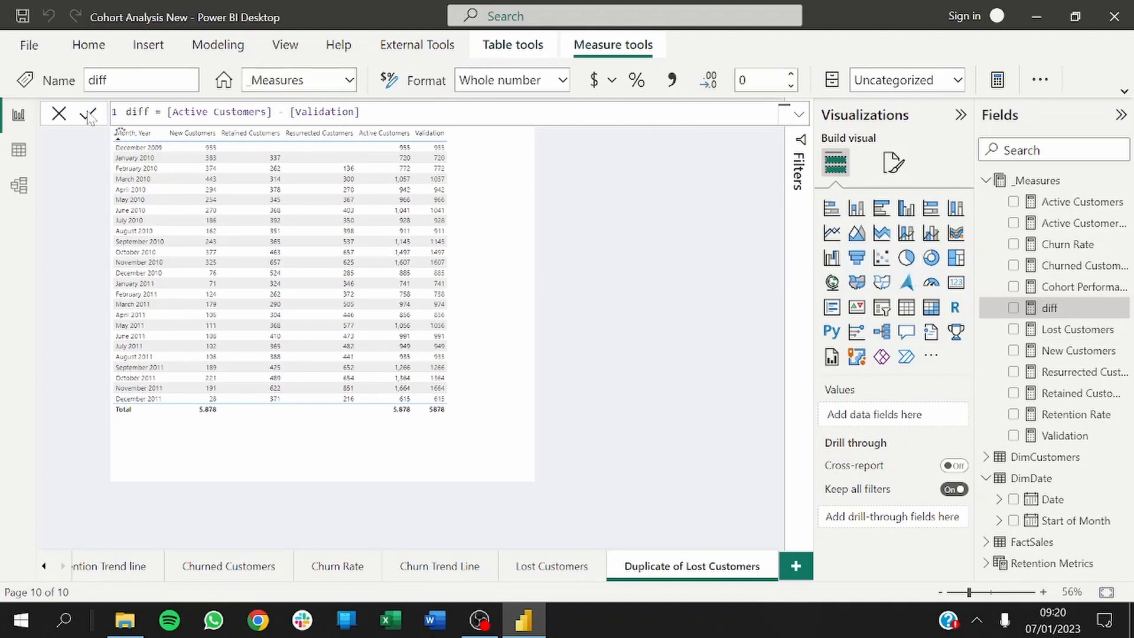
# Step: Add the diff measure as a column of the monthly customer table
pyautogui.click(616, 277)
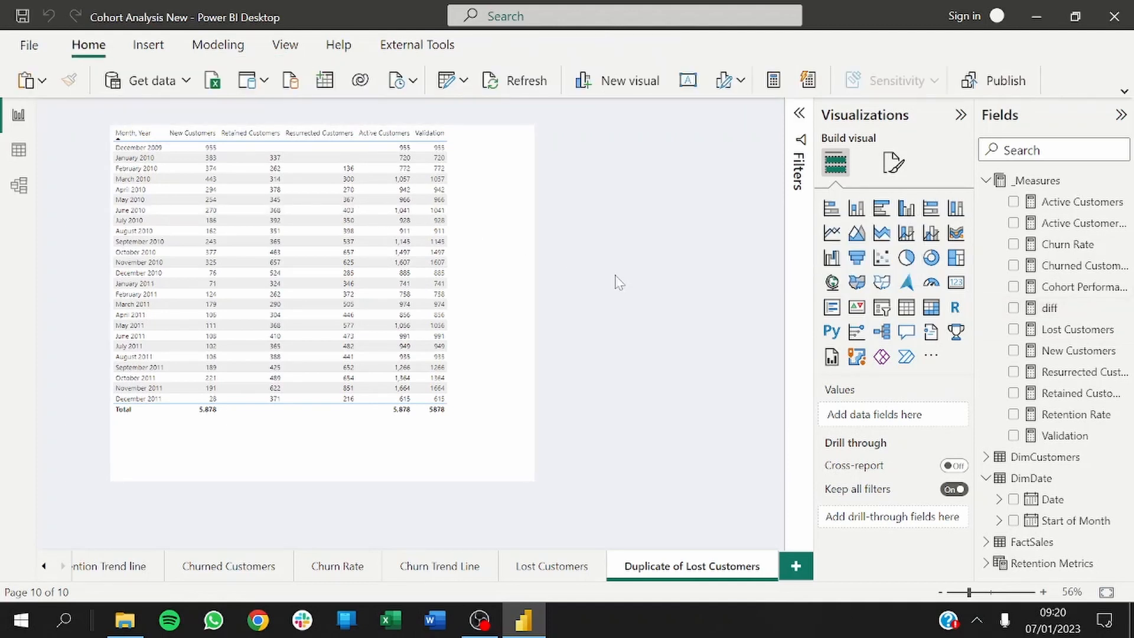
pyautogui.click(506, 280)
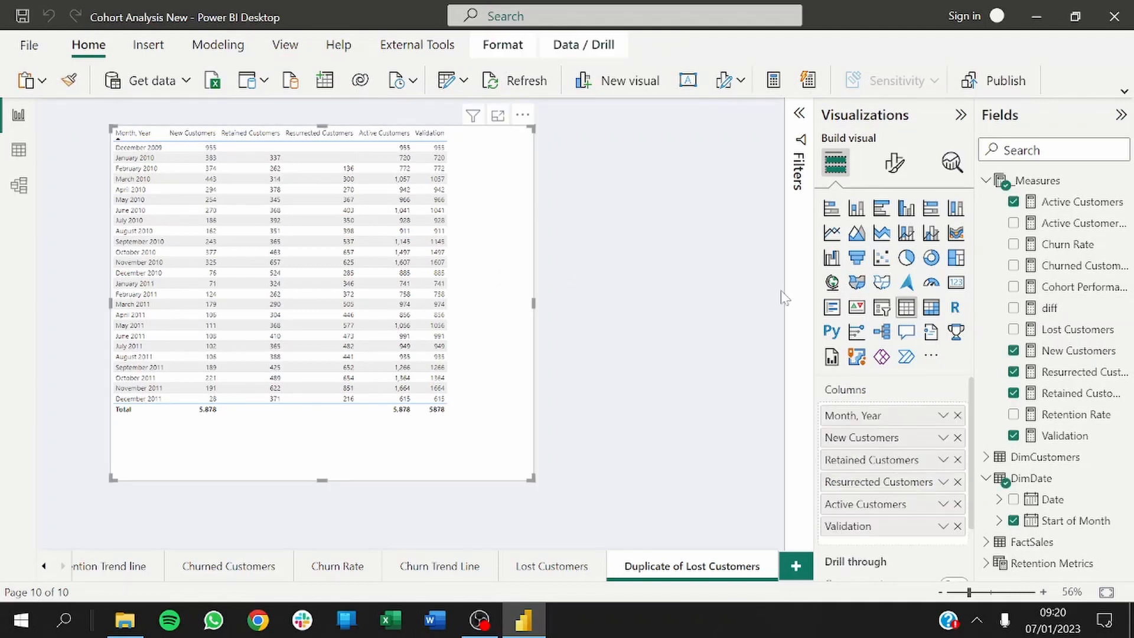
pyautogui.click(1013, 308)
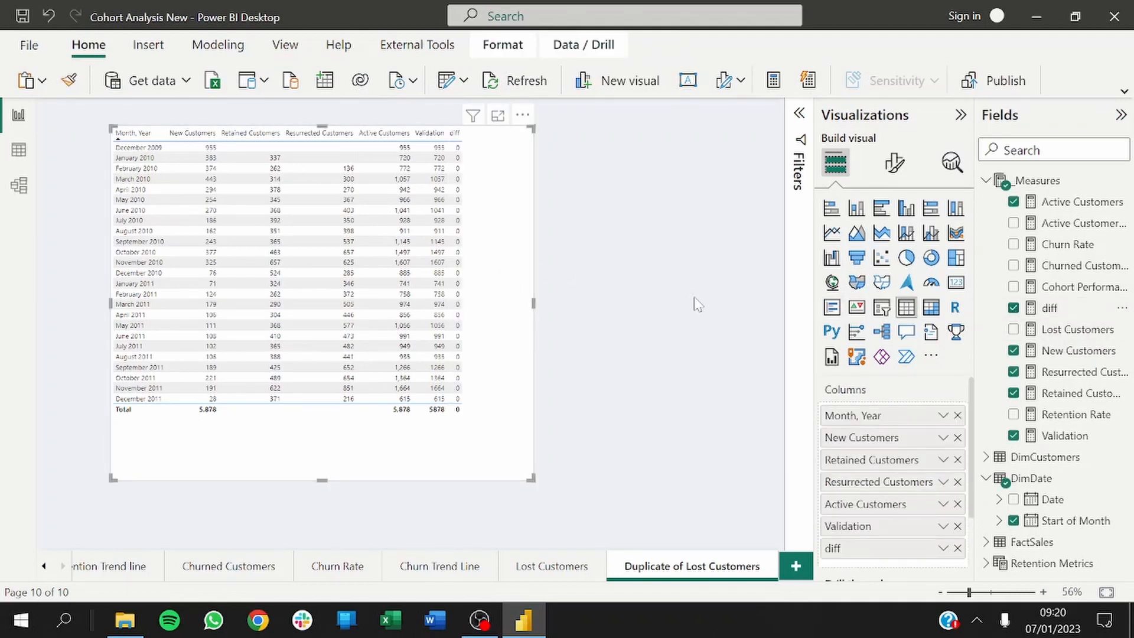
pyautogui.click(600, 240)
pyautogui.moveTo(214, 168)
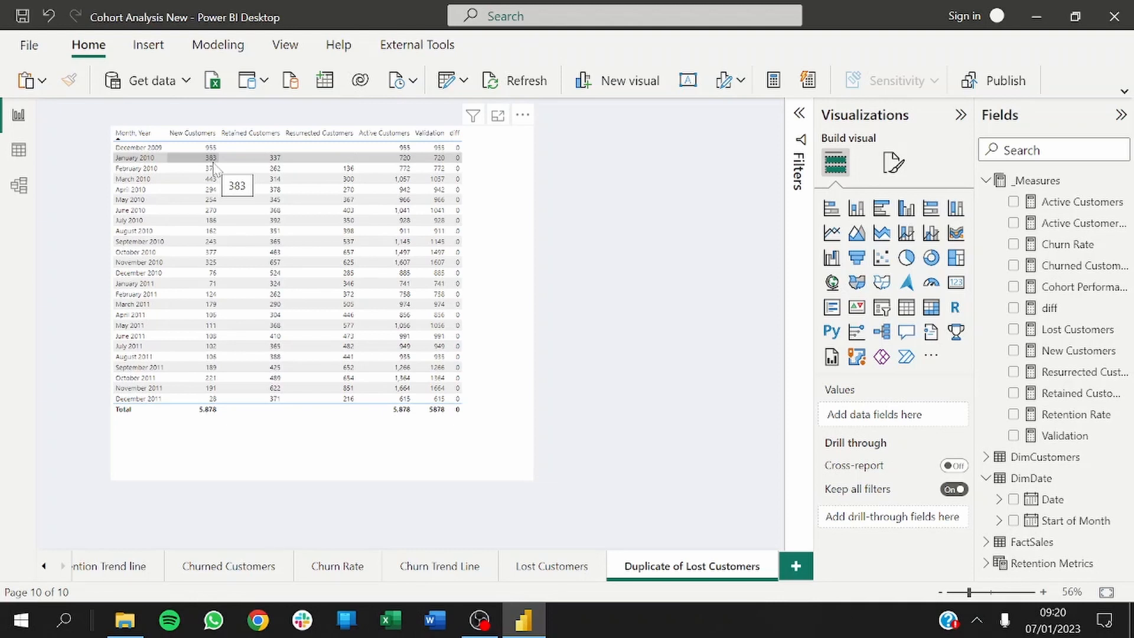
pyautogui.click(466, 468)
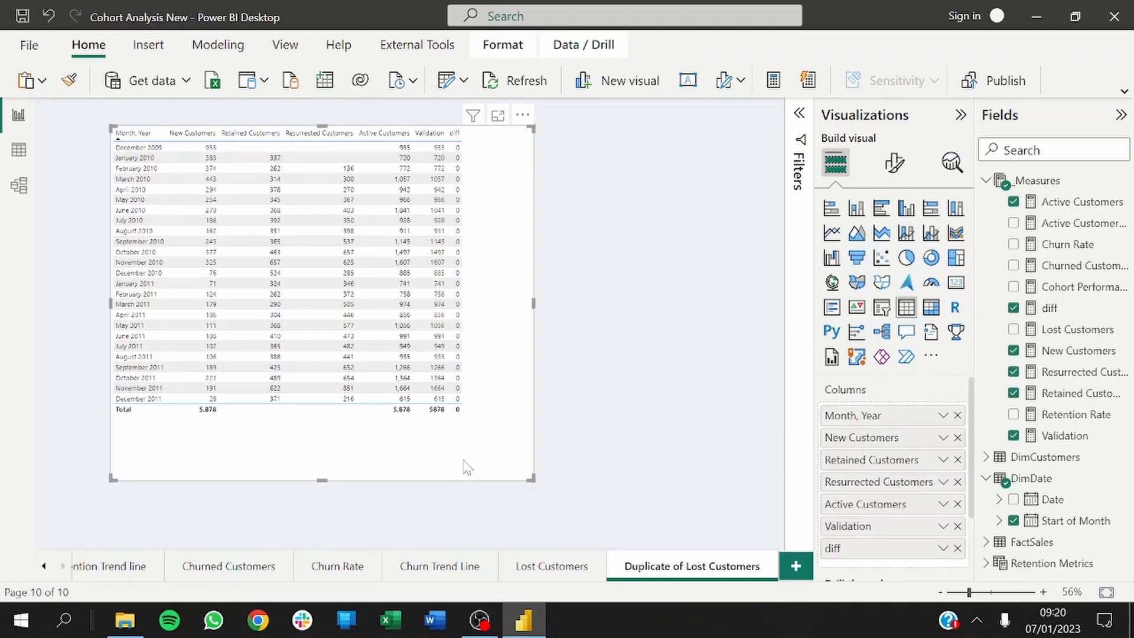
pyautogui.click(629, 437)
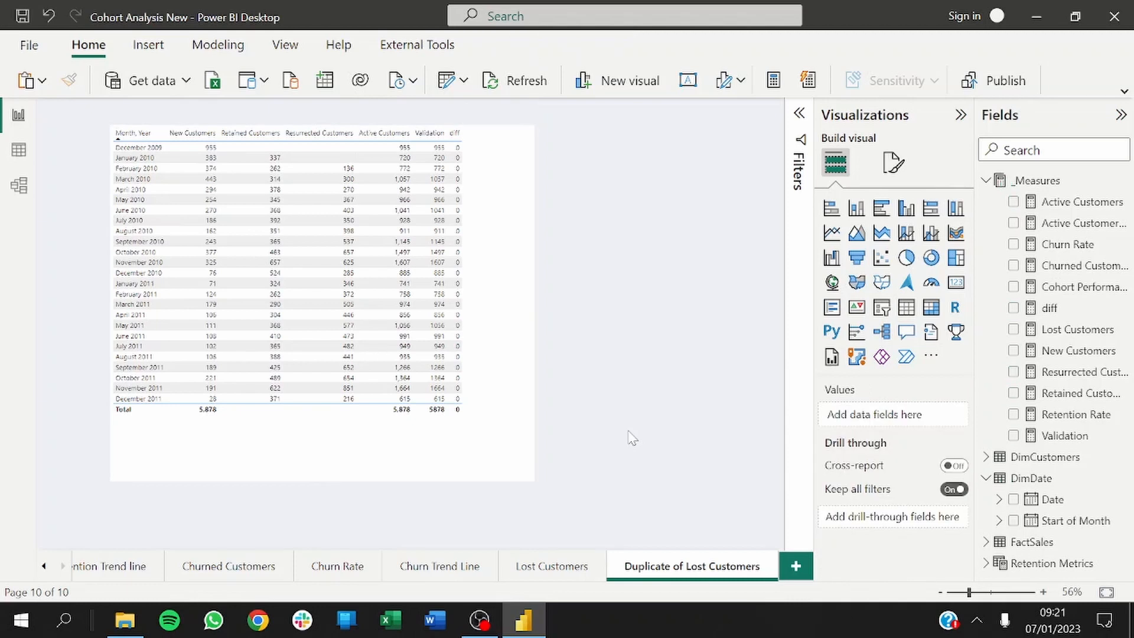
# Step: Remove the diff, Validation and Active Customers measures from the monthly customer table
pyautogui.click(462, 452)
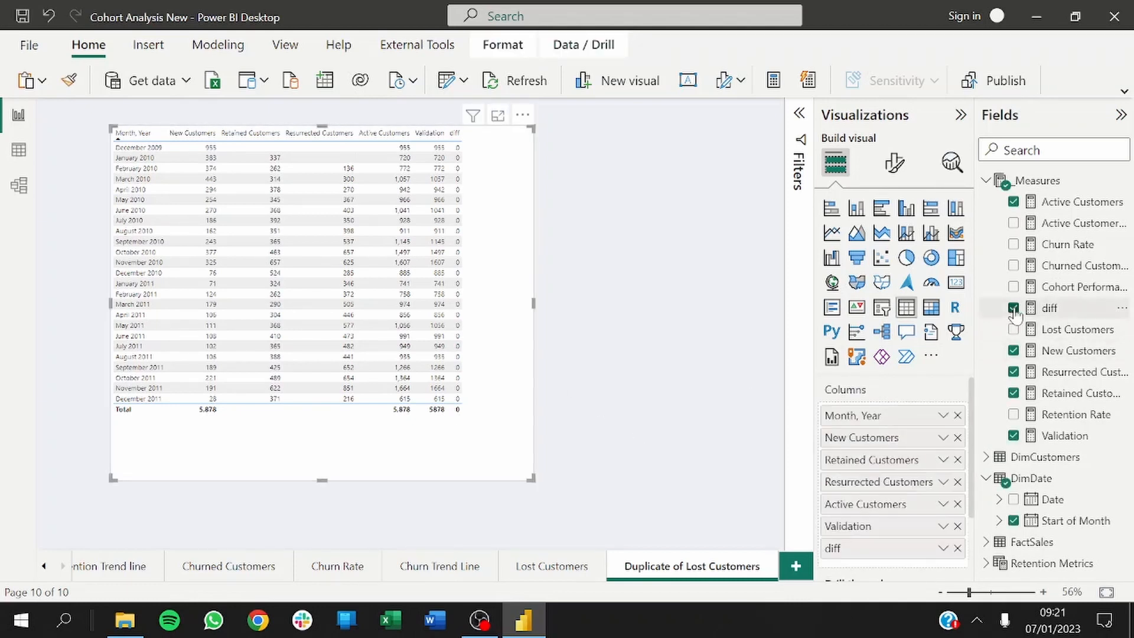
pyautogui.click(1013, 308)
pyautogui.click(1014, 436)
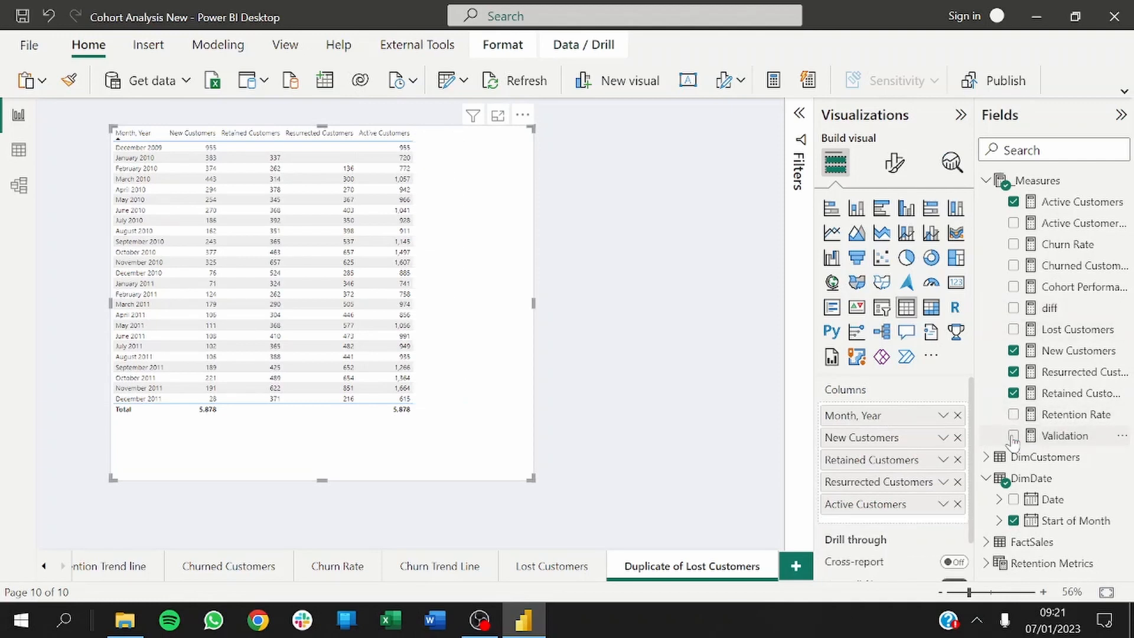
pyautogui.click(1013, 202)
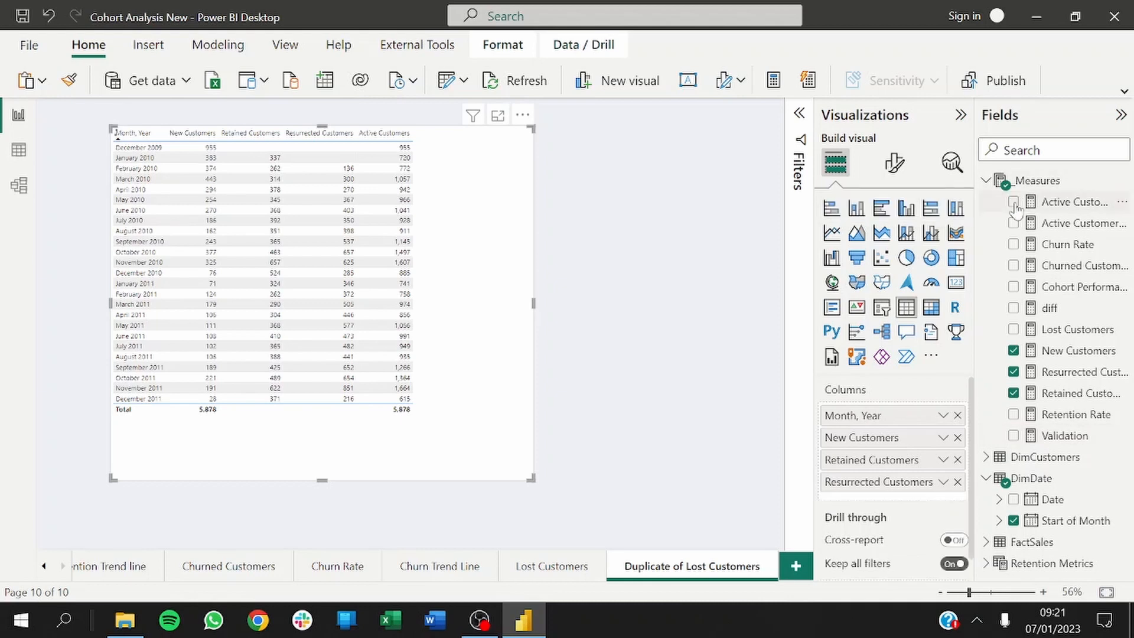
# Step: Convert the table of New, Retained and Resurrected Customers by month to a 100% stacked column chart
pyautogui.click(759, 311)
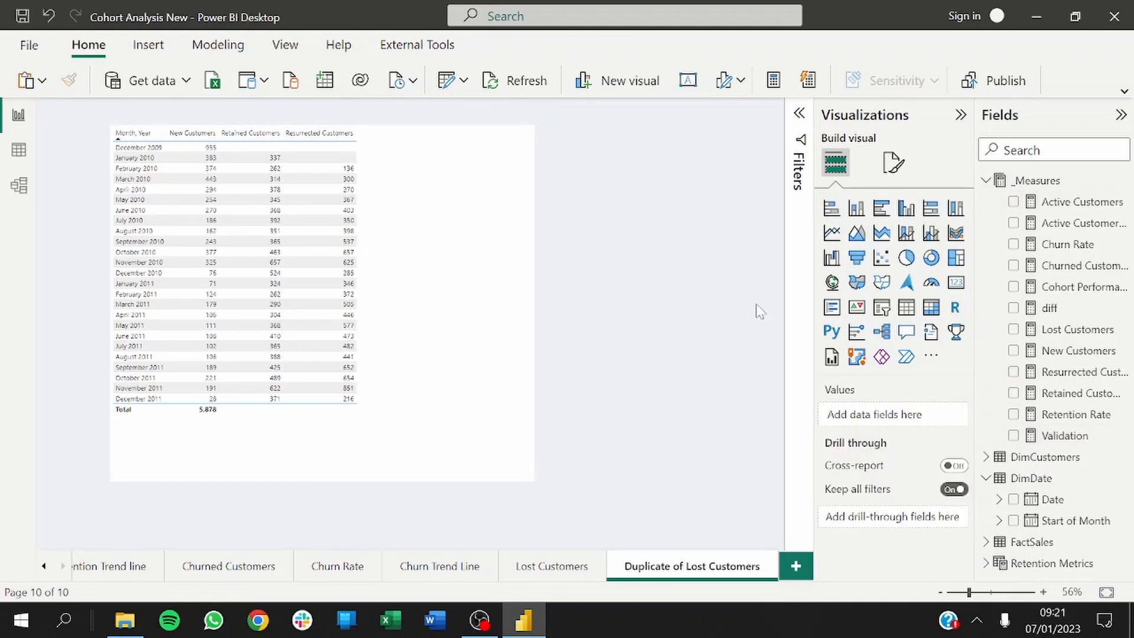
pyautogui.click(449, 476)
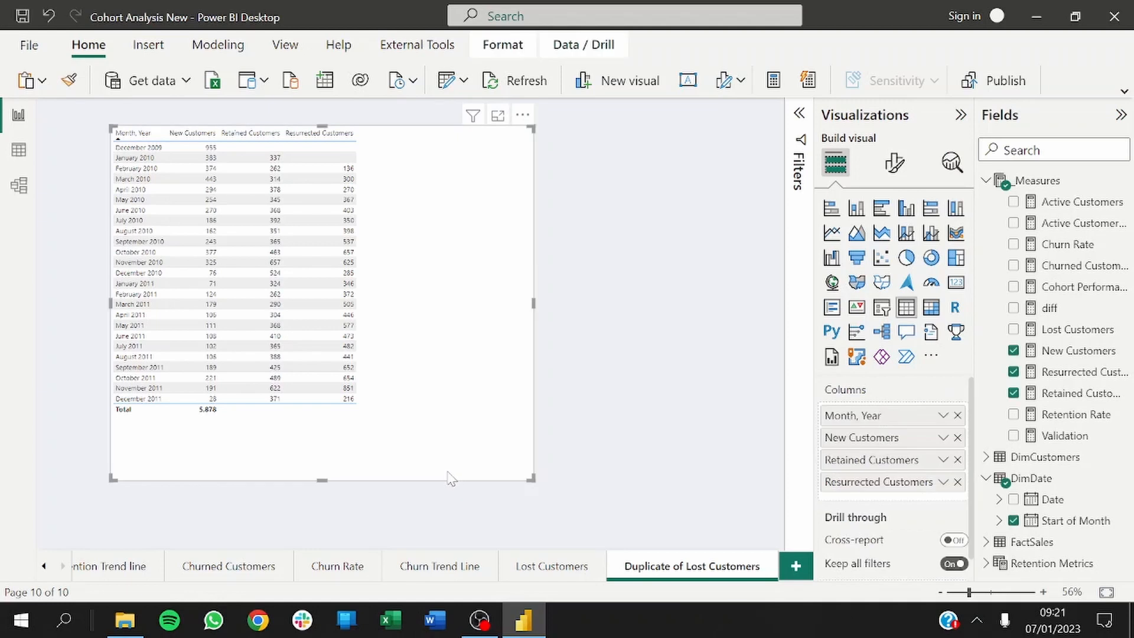
pyautogui.click(955, 210)
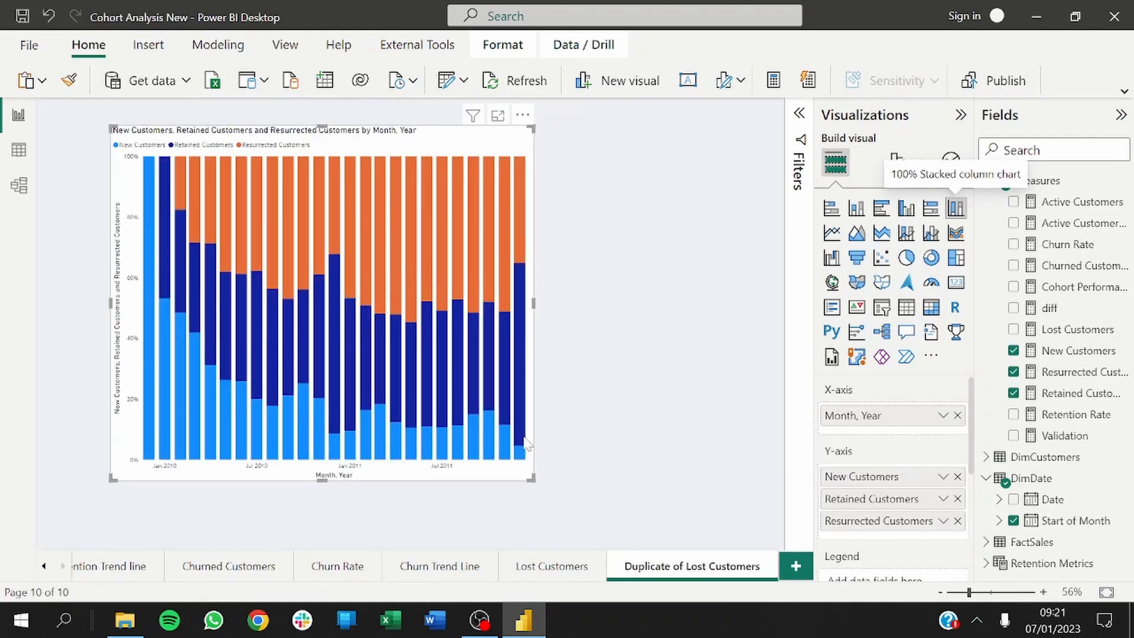
# Step: Widen the 100% stacked column chart across most of the page, reposition it and lower its top edge slightly
pyautogui.moveTo(526, 474); pyautogui.dragTo(748, 468)
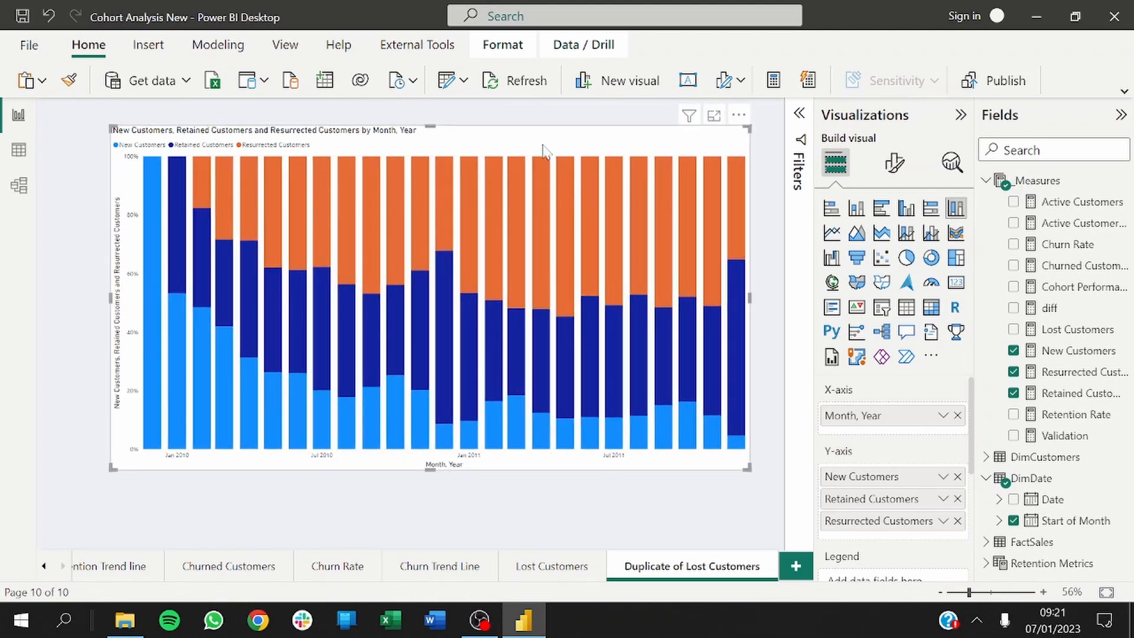
pyautogui.moveTo(544, 152); pyautogui.dragTo(530, 178)
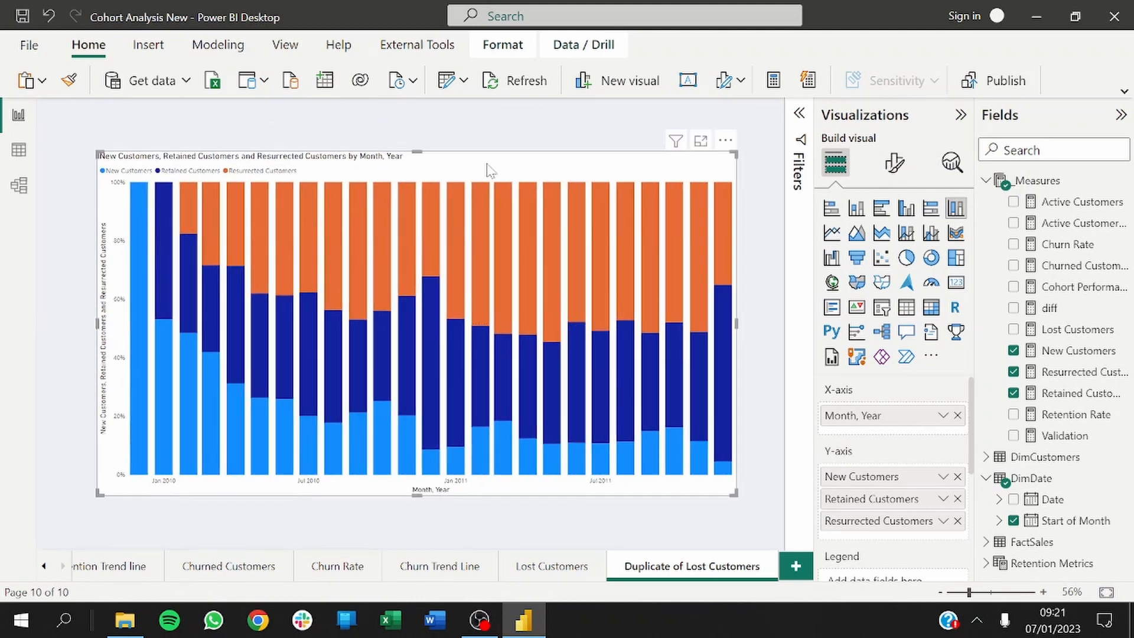
pyautogui.moveTo(416, 155); pyautogui.dragTo(417, 183)
pyautogui.click(406, 157)
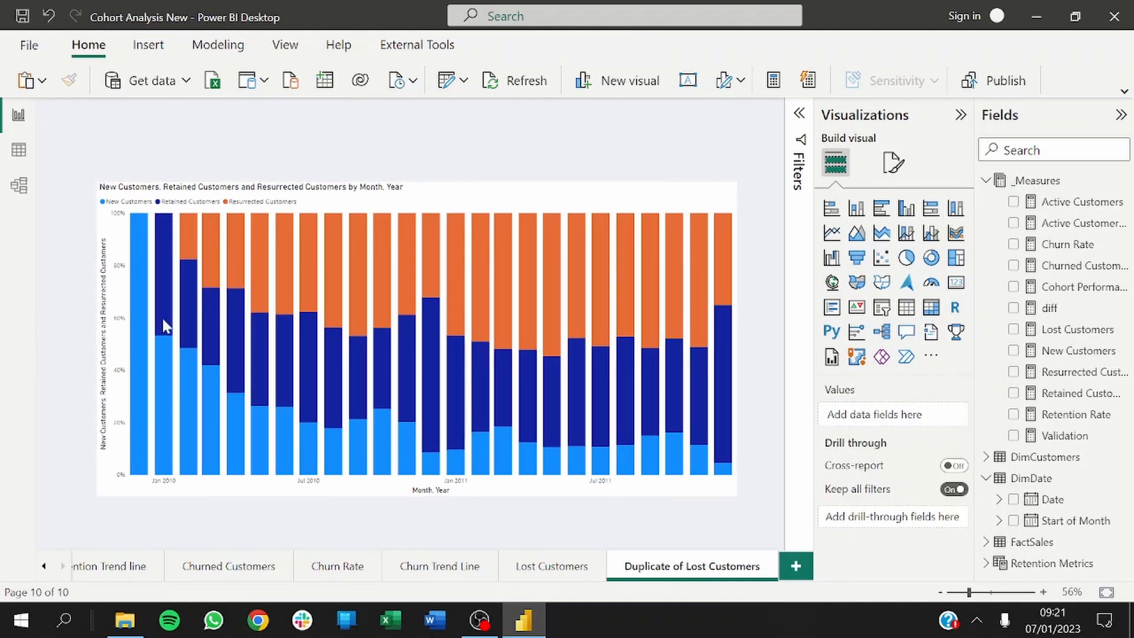
# Step: Inspect the monthly composition chart, compare it with the Lost Customers by month chart, and return to the composition page
pyautogui.moveTo(143, 371)
pyautogui.click(551, 566)
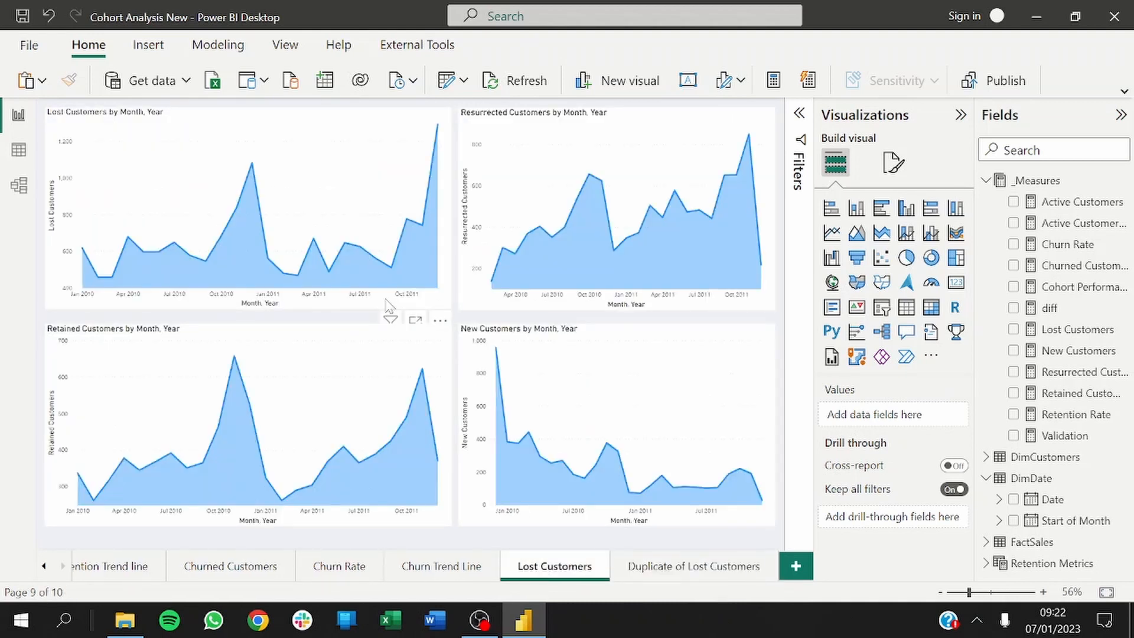
pyautogui.click(387, 306)
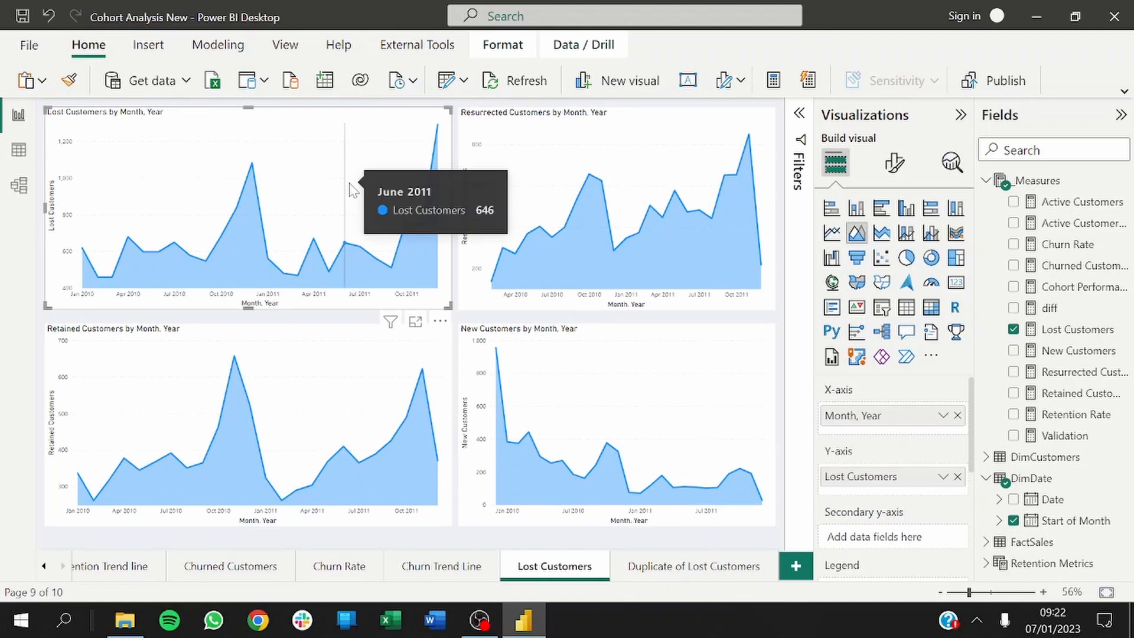
pyautogui.click(685, 567)
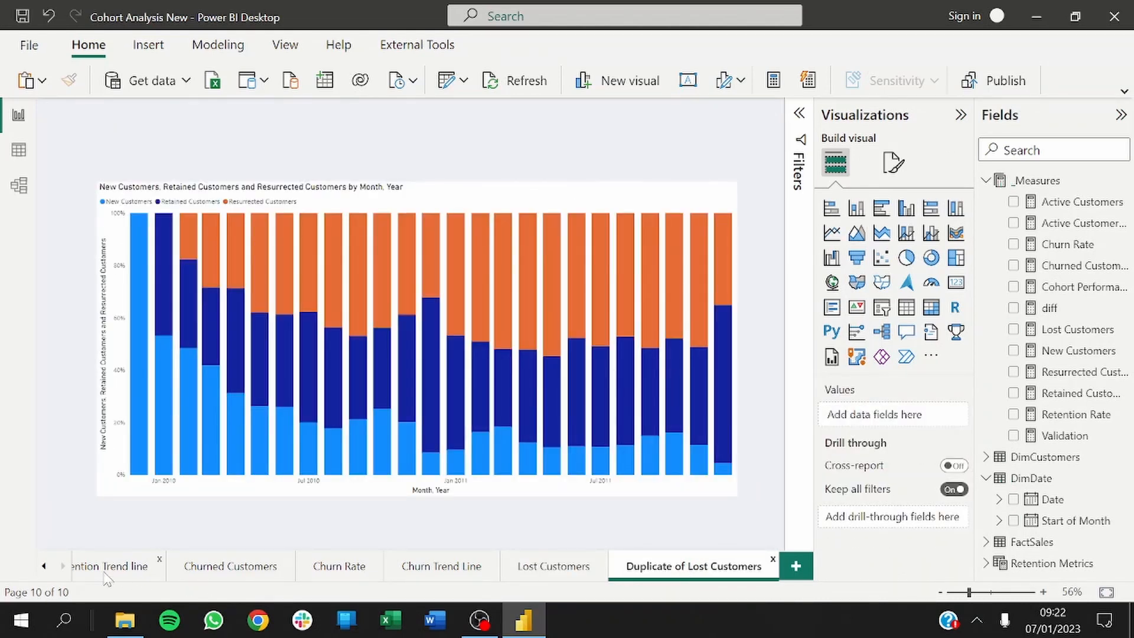
# Step: Review the report pages in order from New Customers through cohort performance, retention and churned customers to Churn Trend Line
pyautogui.click(44, 566)
pyautogui.click(44, 565)
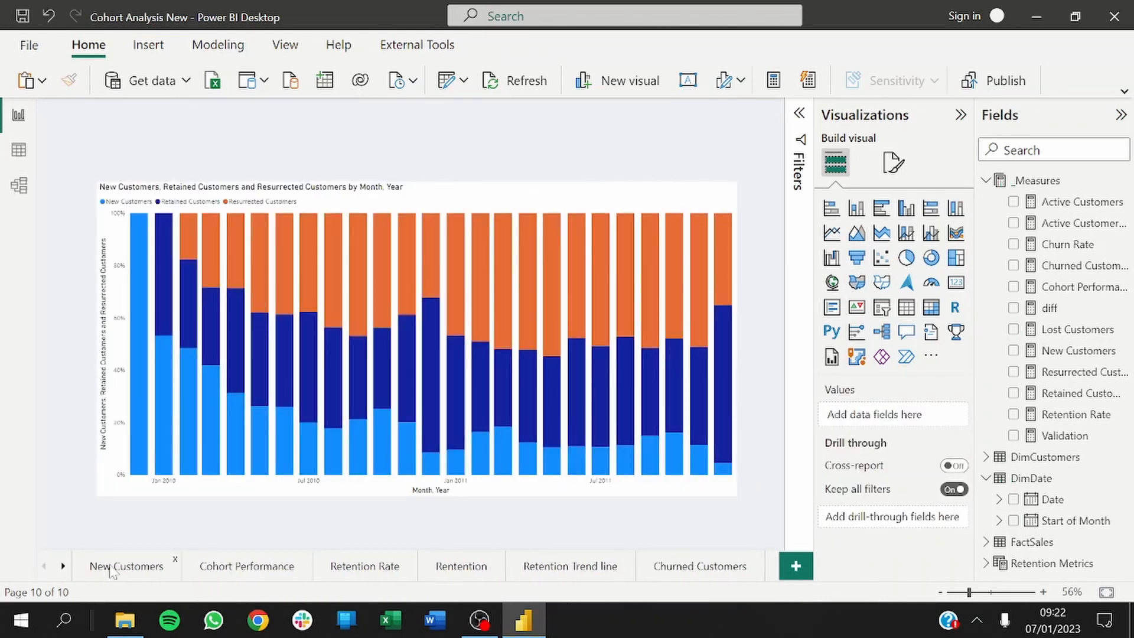
pyautogui.click(112, 568)
pyautogui.click(251, 566)
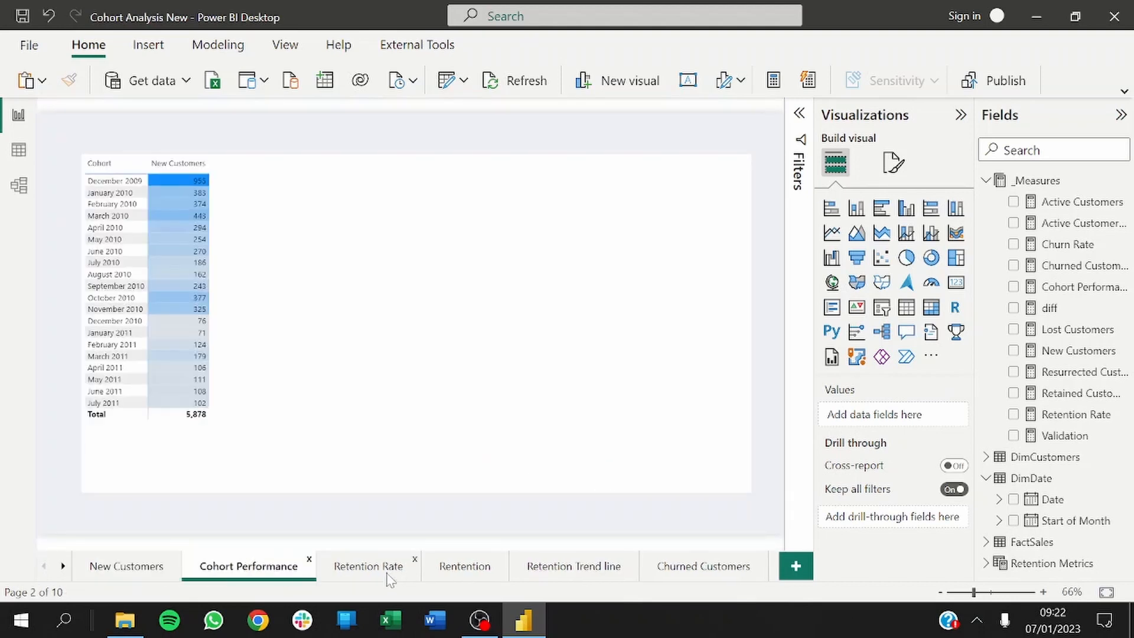
pyautogui.click(390, 572)
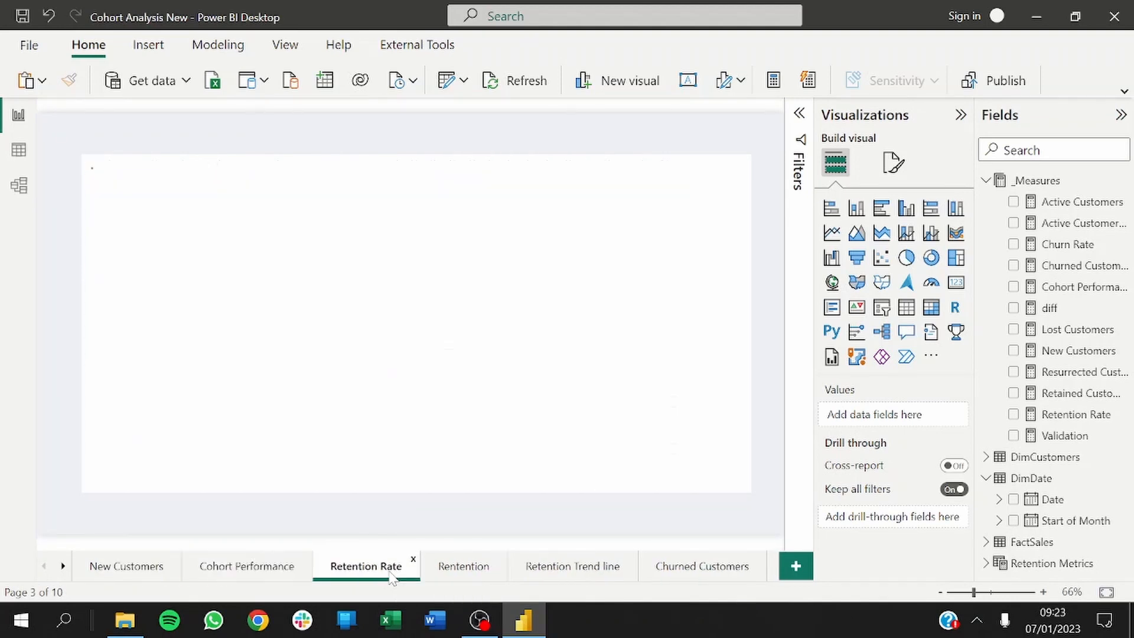
pyautogui.click(496, 561)
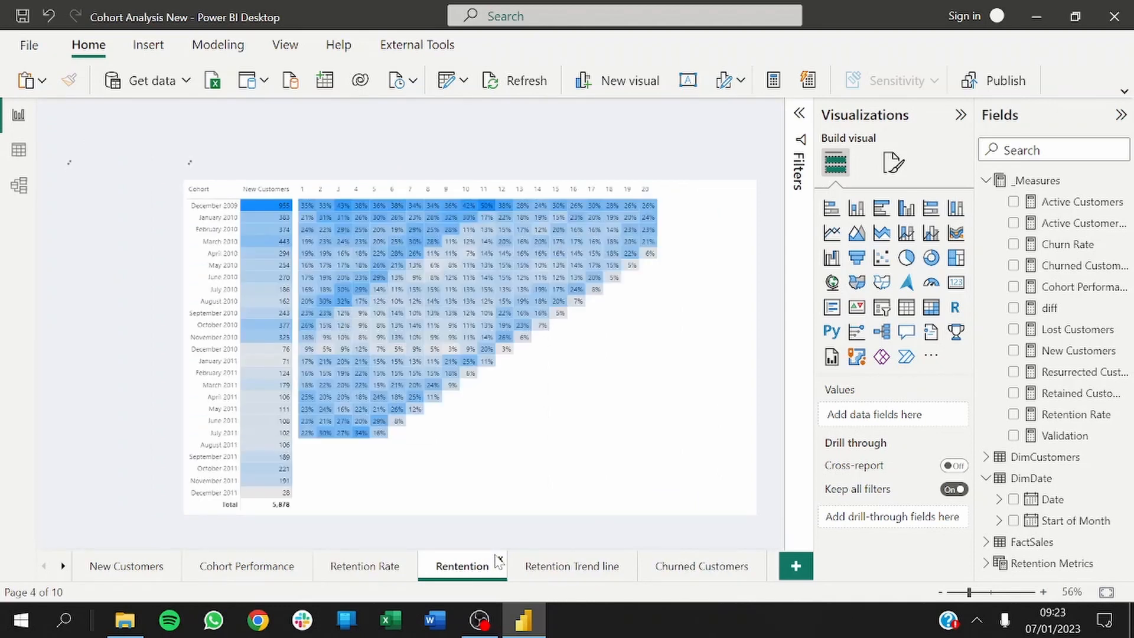
pyautogui.click(572, 569)
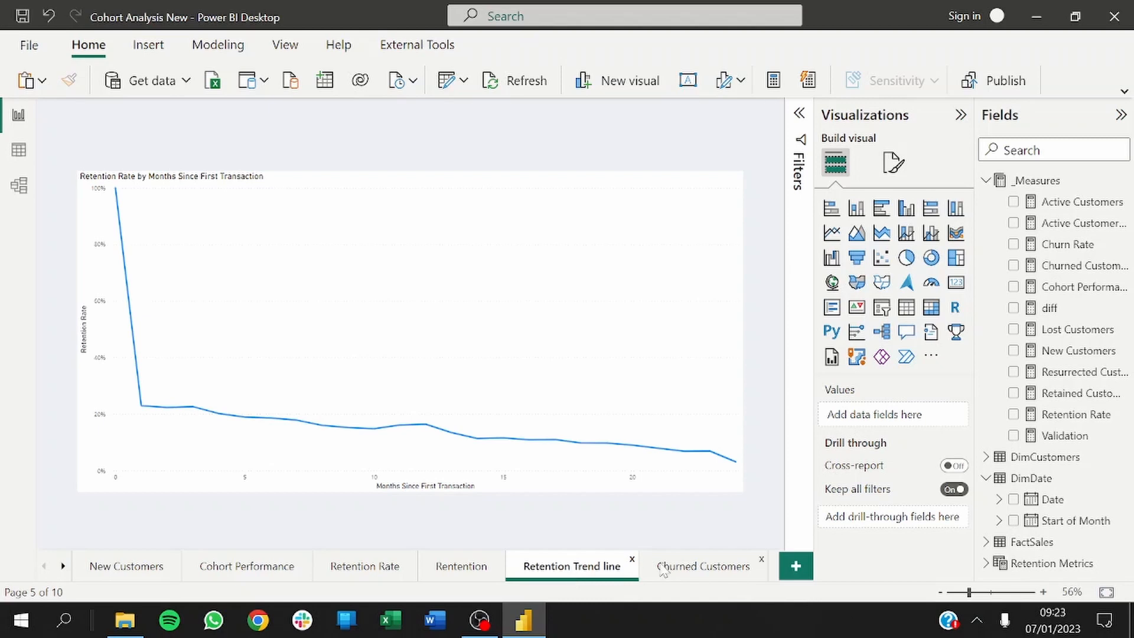
pyautogui.click(697, 565)
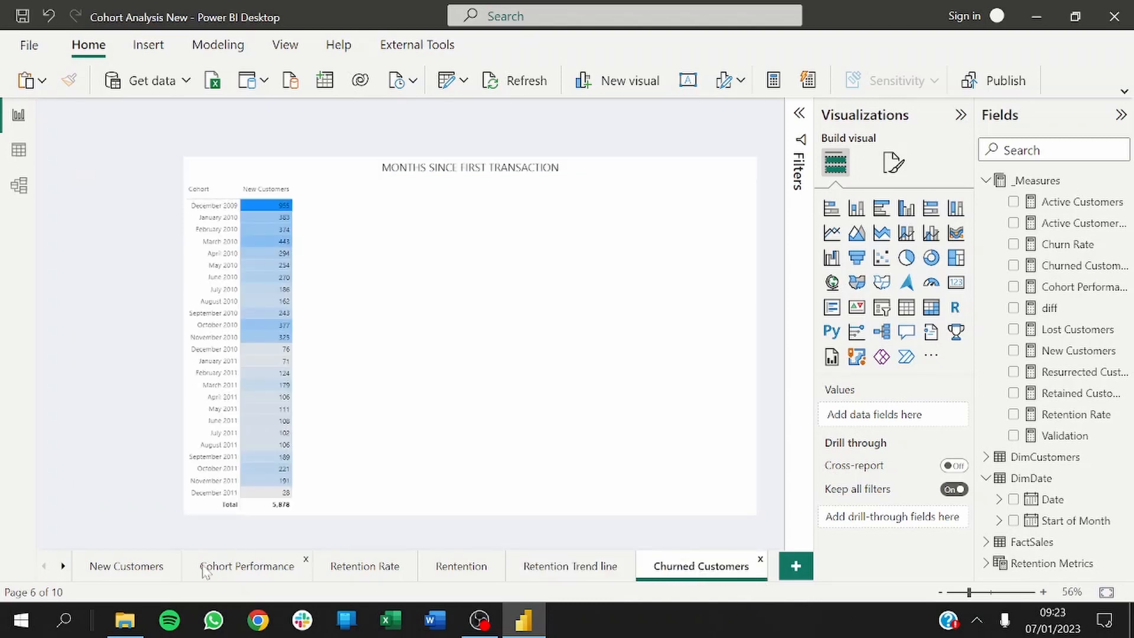
pyautogui.click(62, 565)
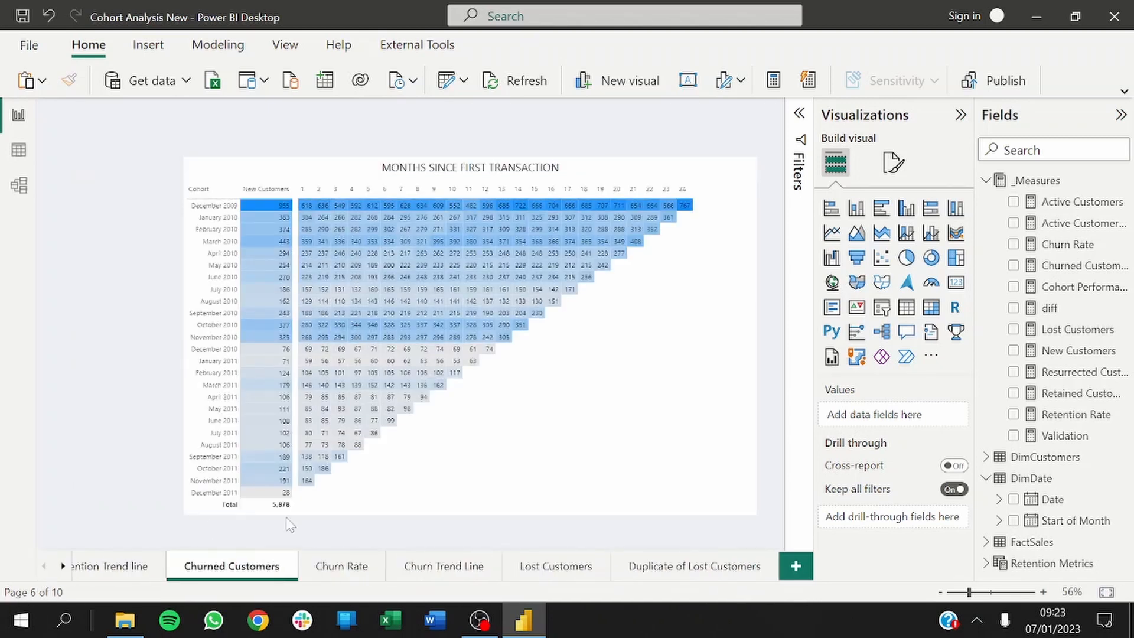
pyautogui.click(348, 571)
pyautogui.click(459, 566)
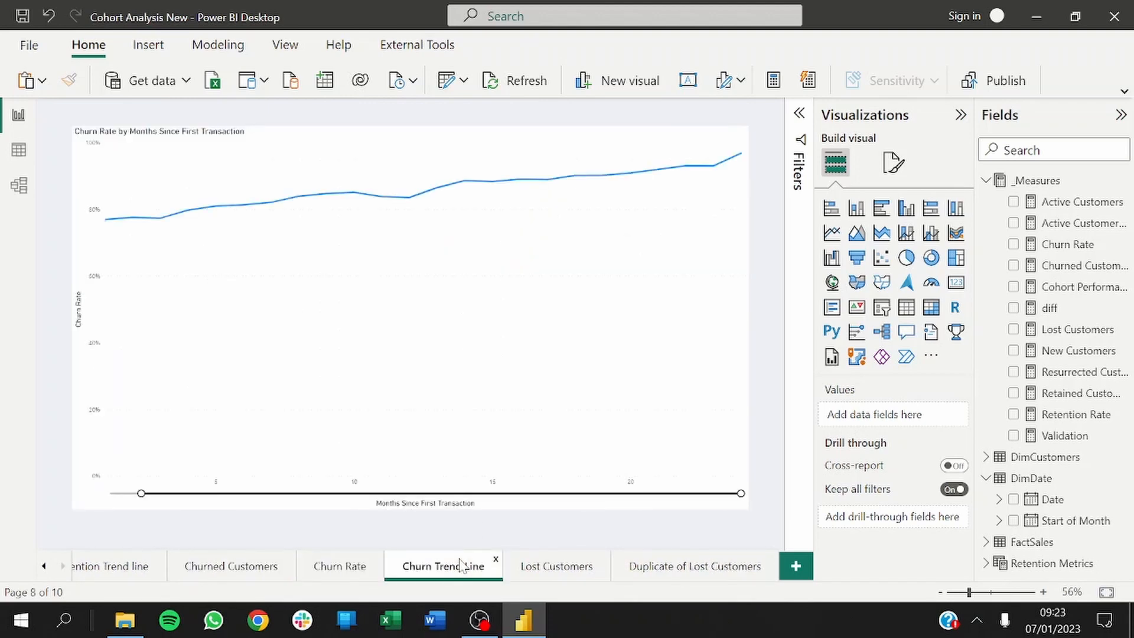
# Step: Examine the New Customers chart on the Lost Customers page and its Start of Month field, and return to the composition chart page
pyautogui.click(558, 568)
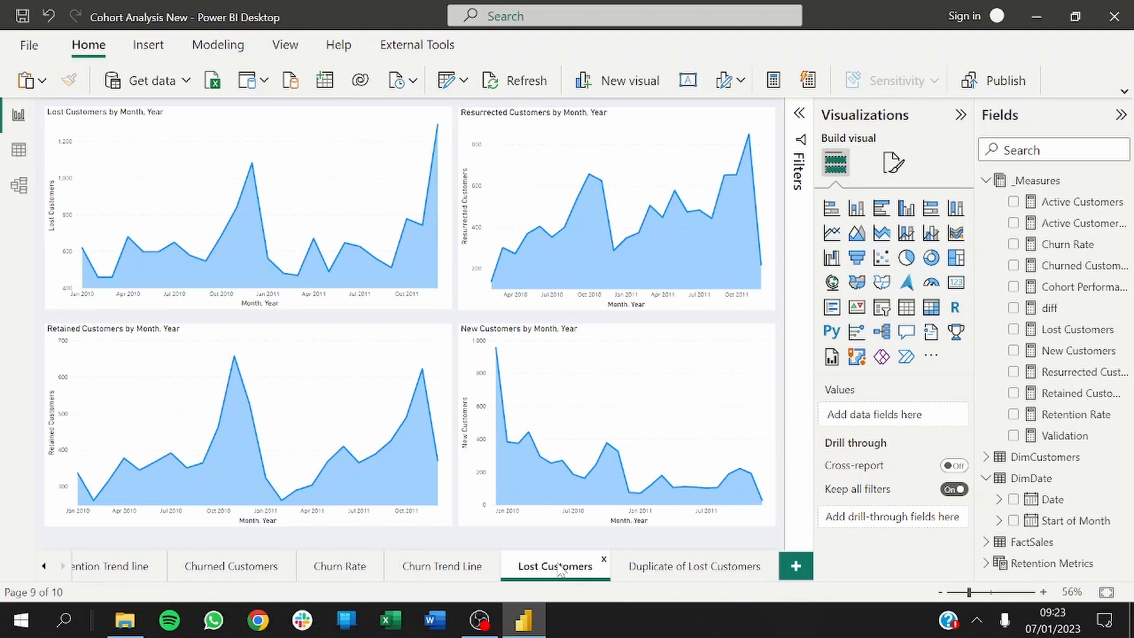
pyautogui.click(602, 527)
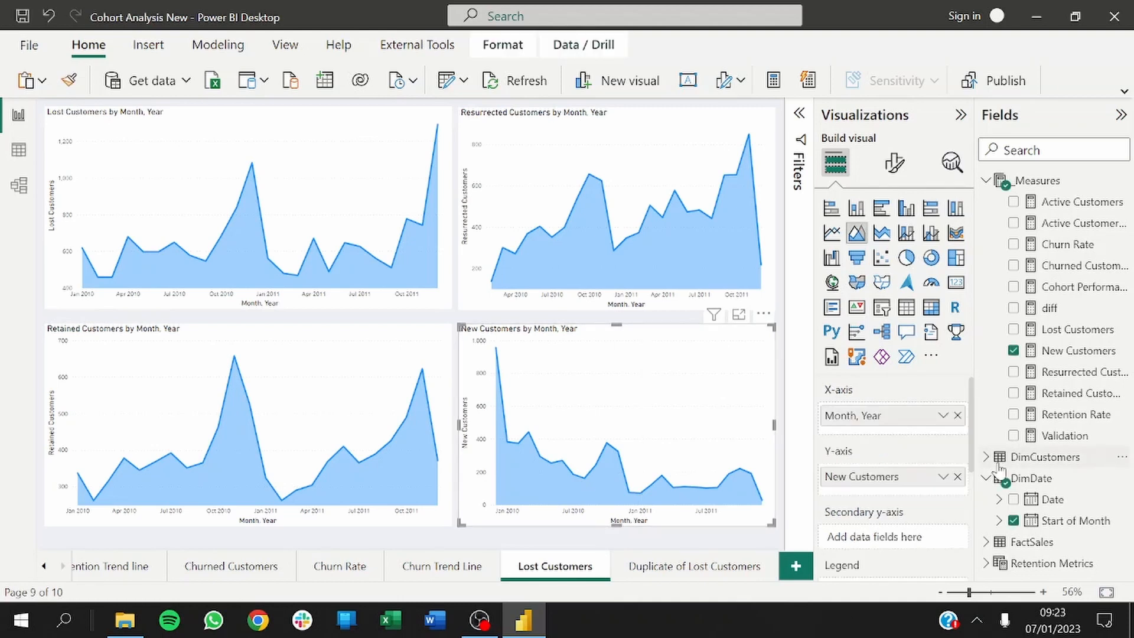
pyautogui.click(1069, 522)
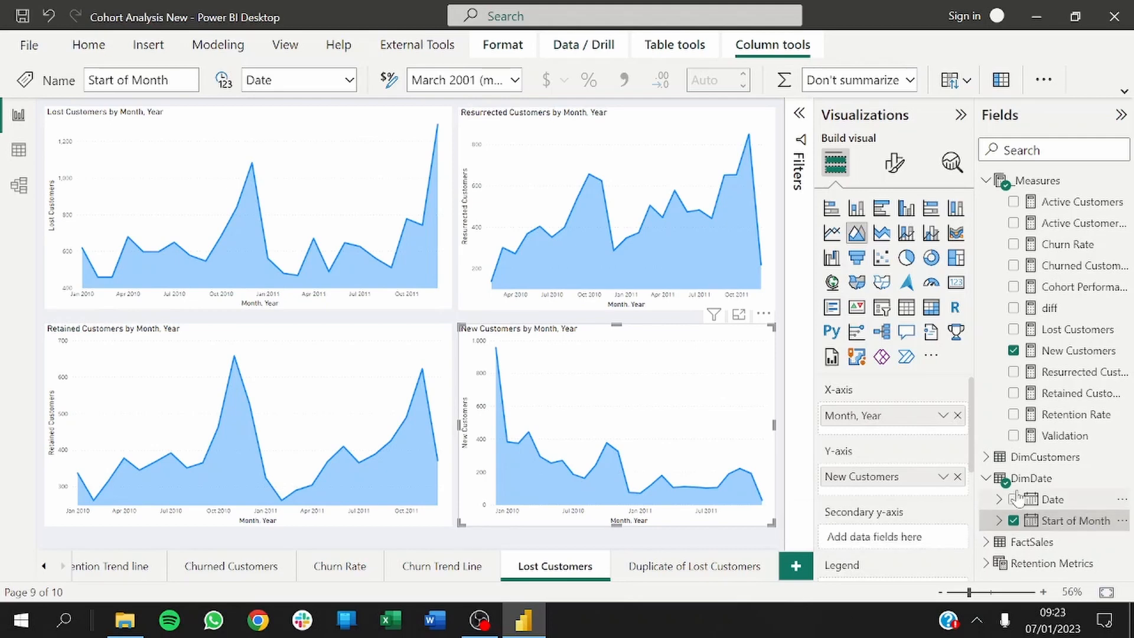
pyautogui.click(678, 567)
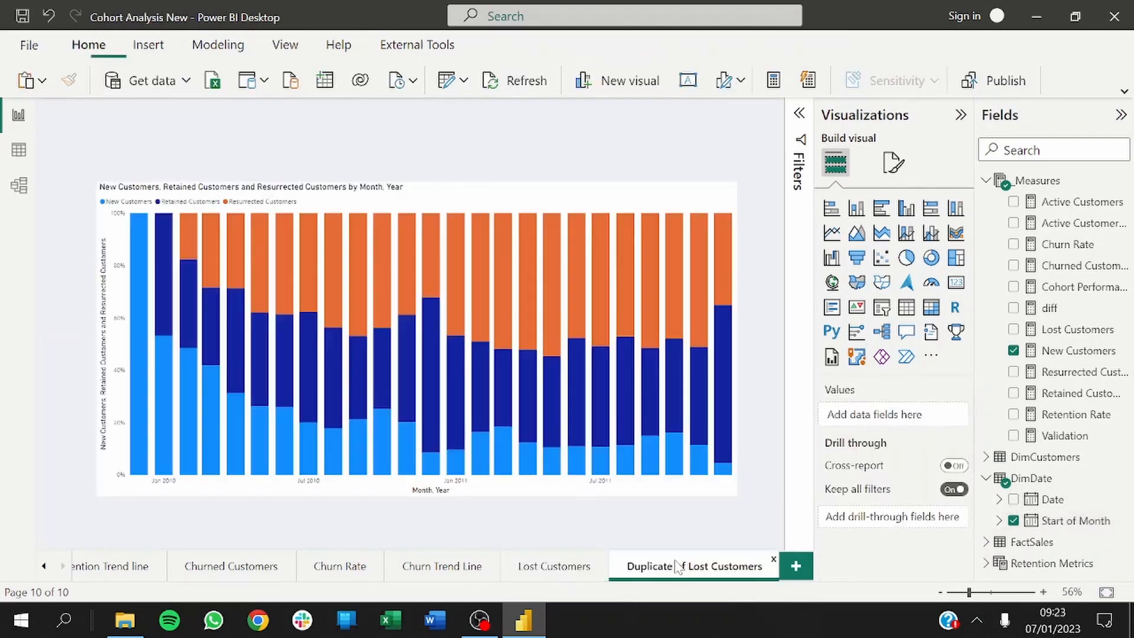